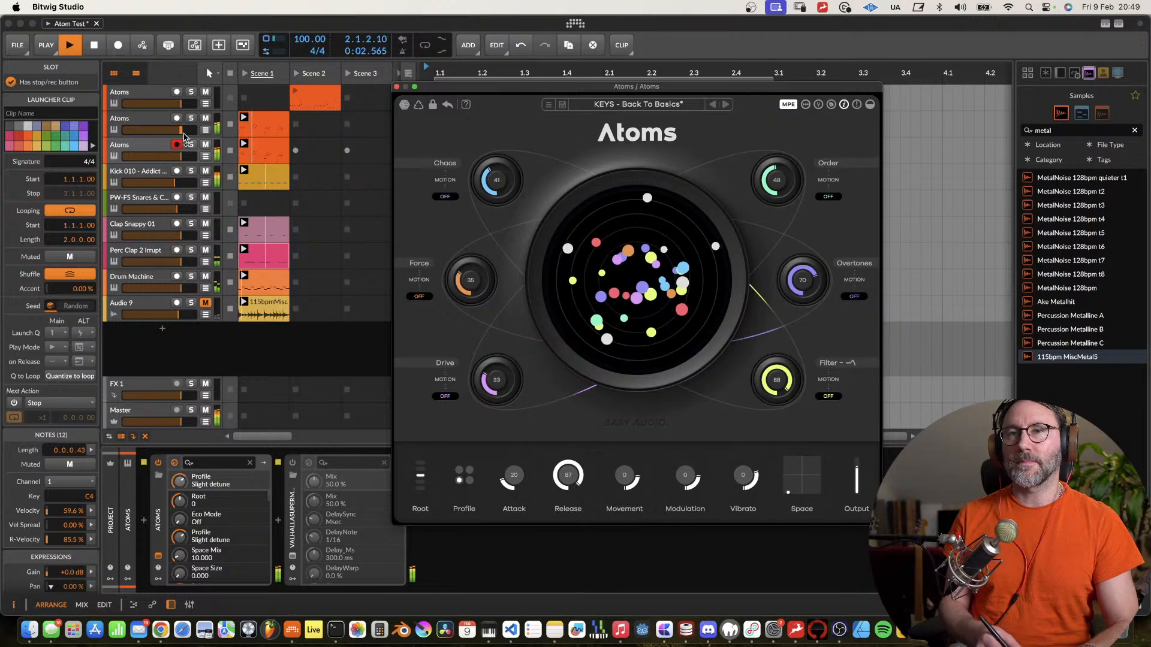
Mute the third Atoms track and shift the floating Atoms plug-in window slightly.
click(205, 146)
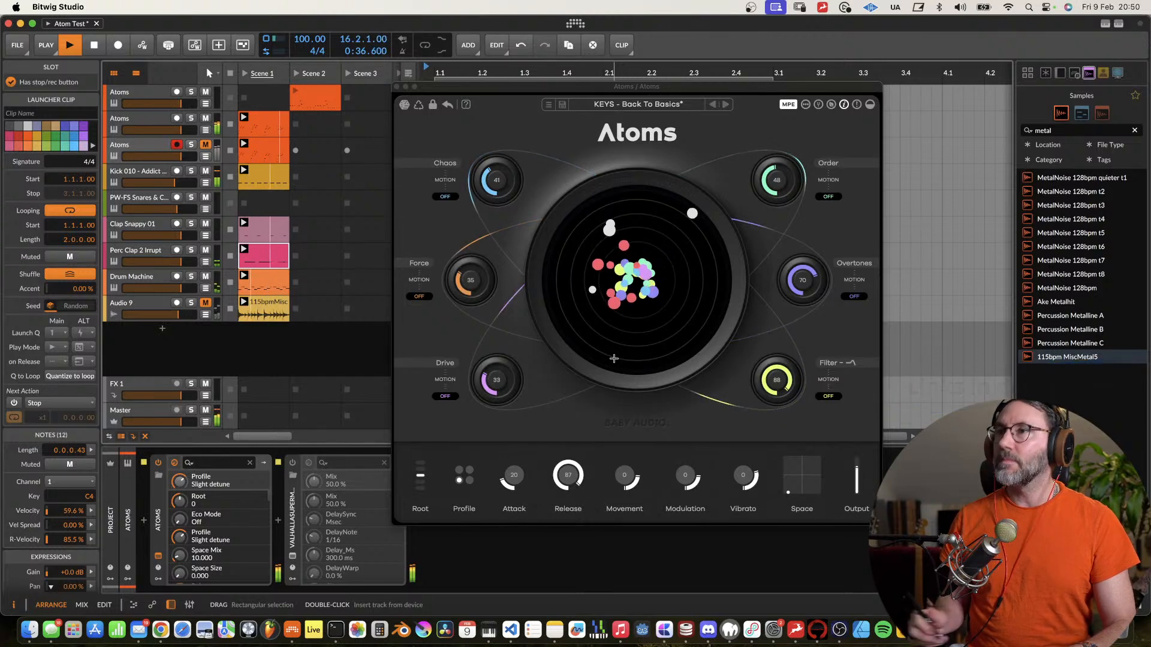
click(675, 91)
drag(676, 91, 662, 78)
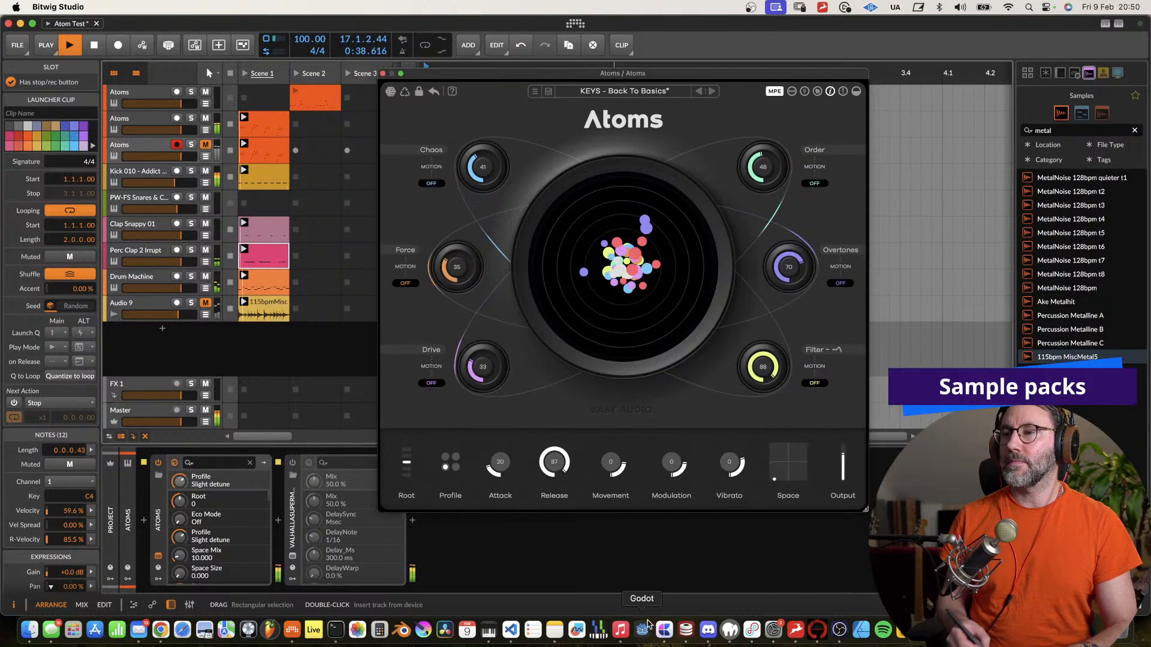
Switch to Discord and post the message "We're live ! Join in" in the general channel.
click(708, 632)
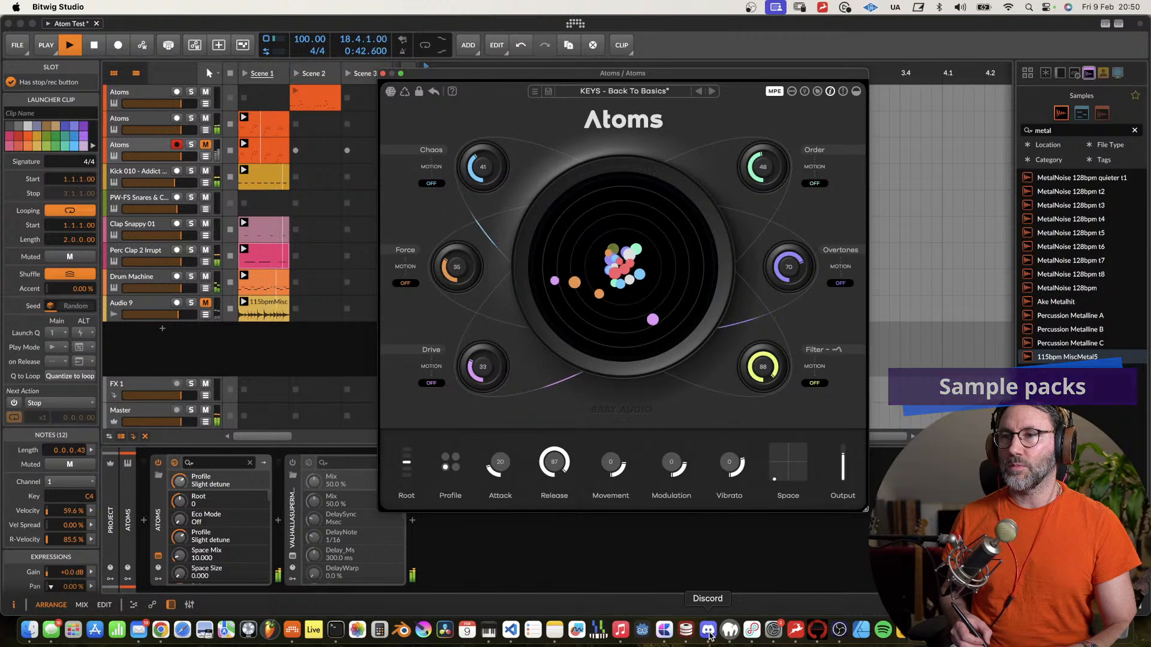
text(We're live !)
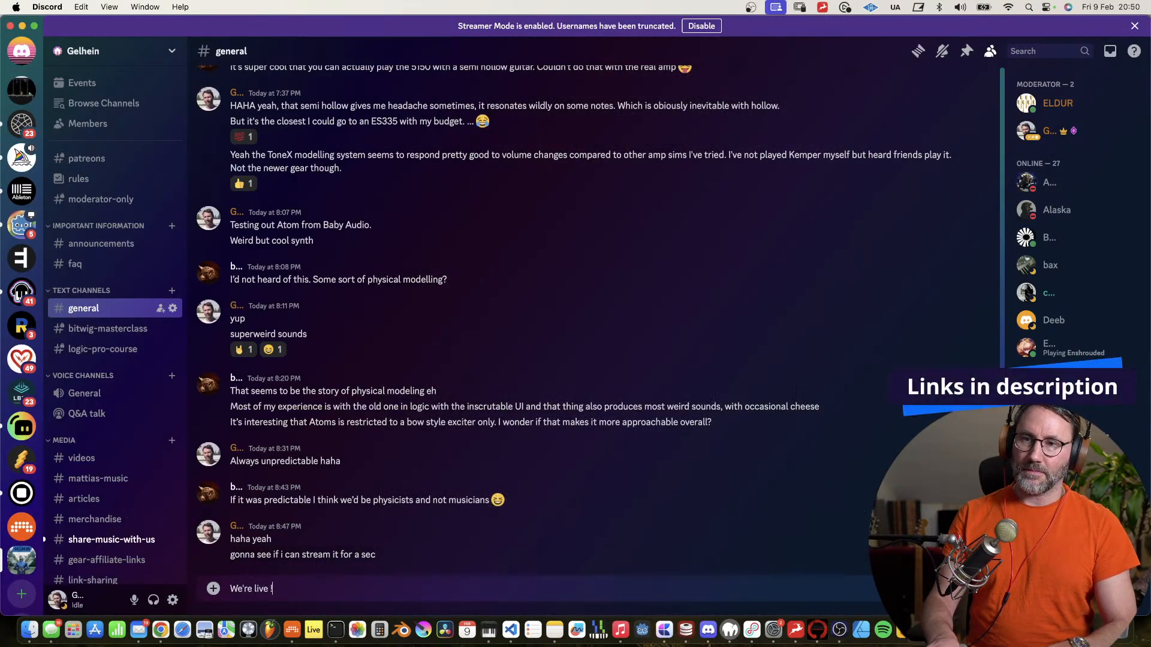
text( Join in)
key(Return)
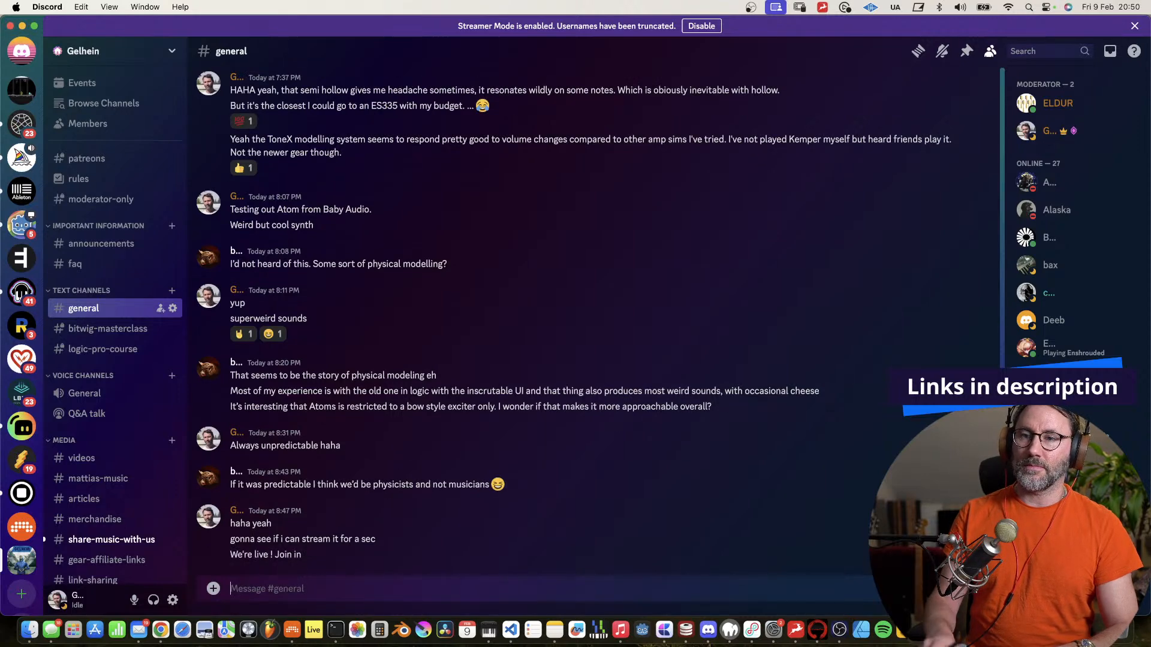
Check the YouTube Studio live streaming page in Chrome and return to Bitwig Studio.
click(161, 630)
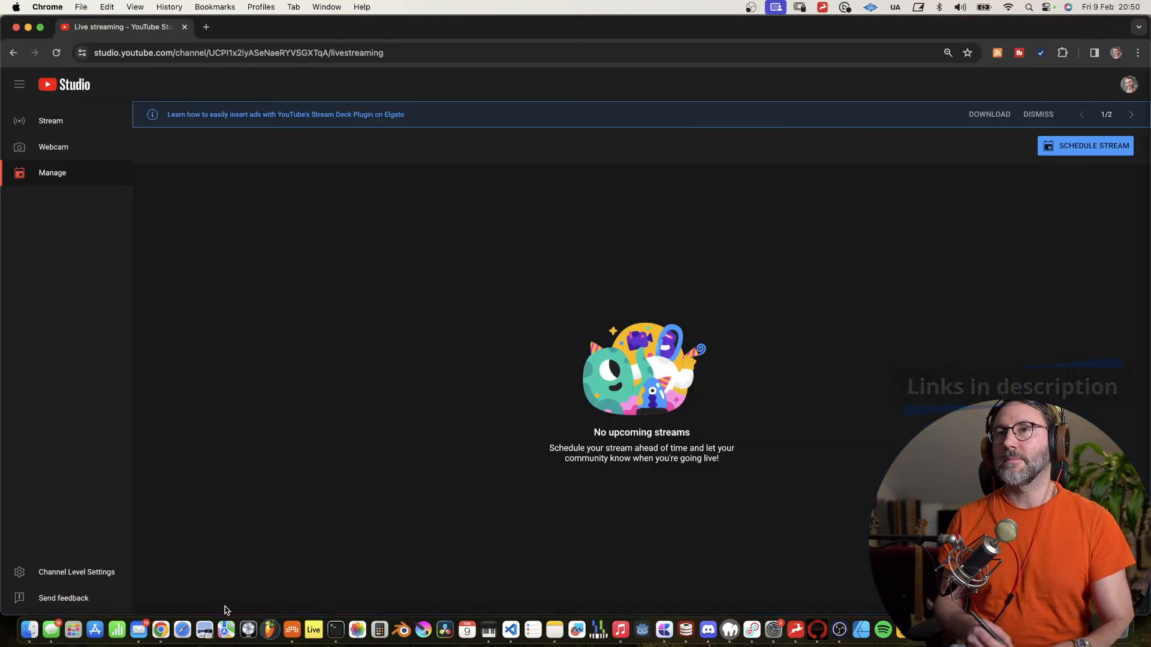
click(292, 630)
drag(555, 73, 533, 76)
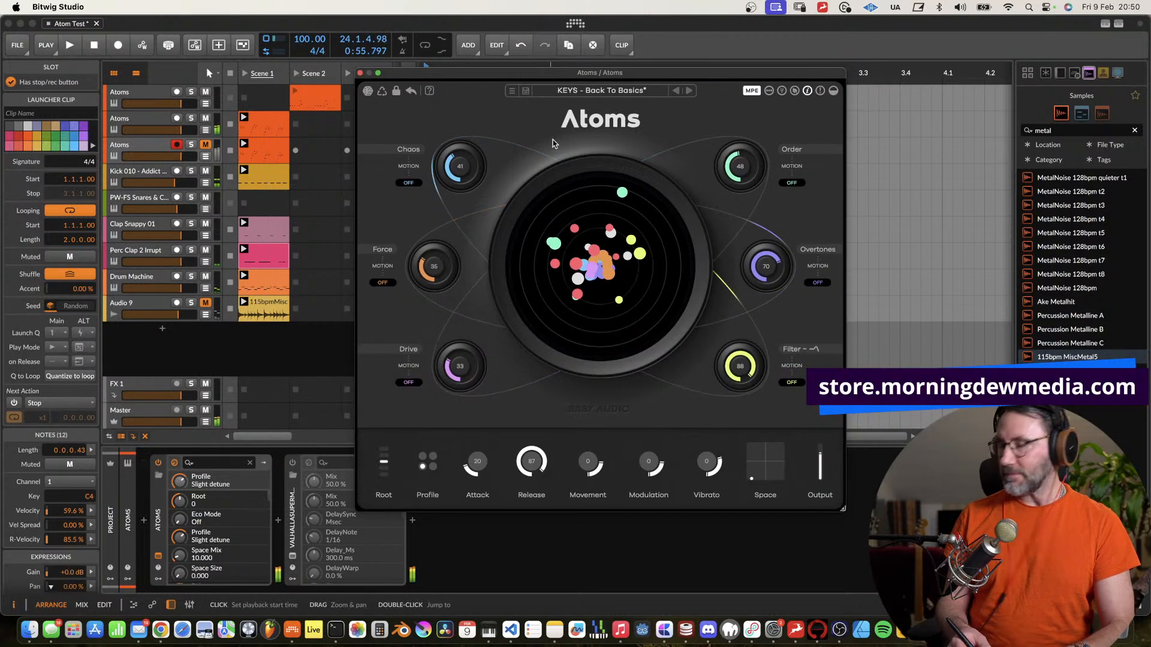
drag(609, 75, 528, 69)
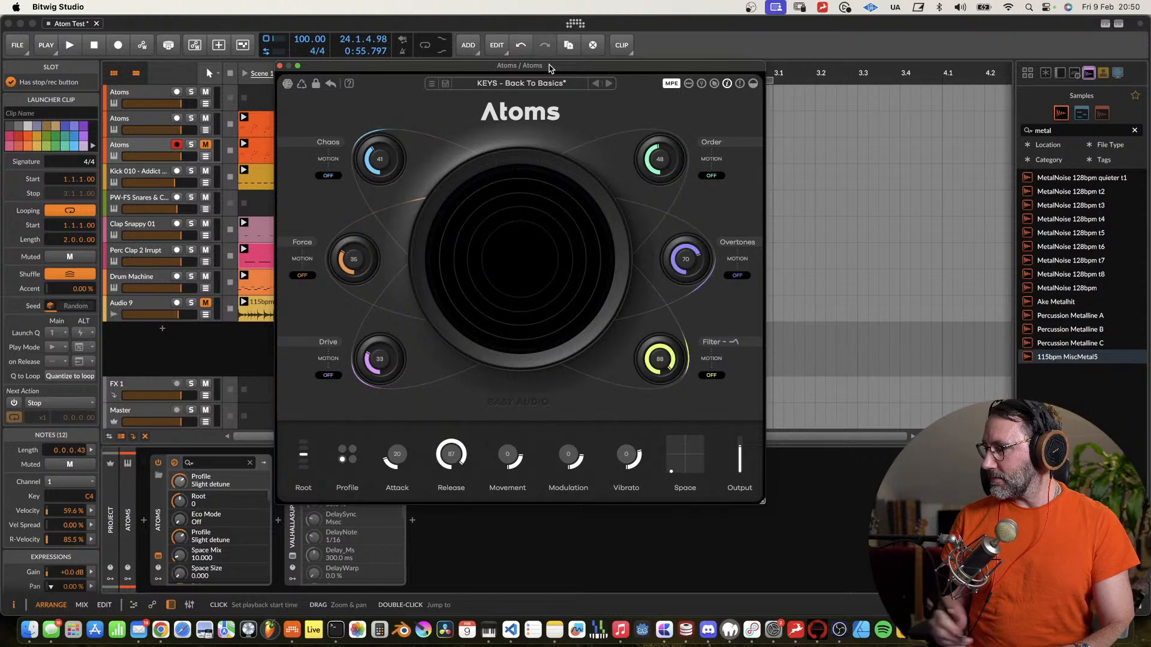
drag(533, 70, 473, 42)
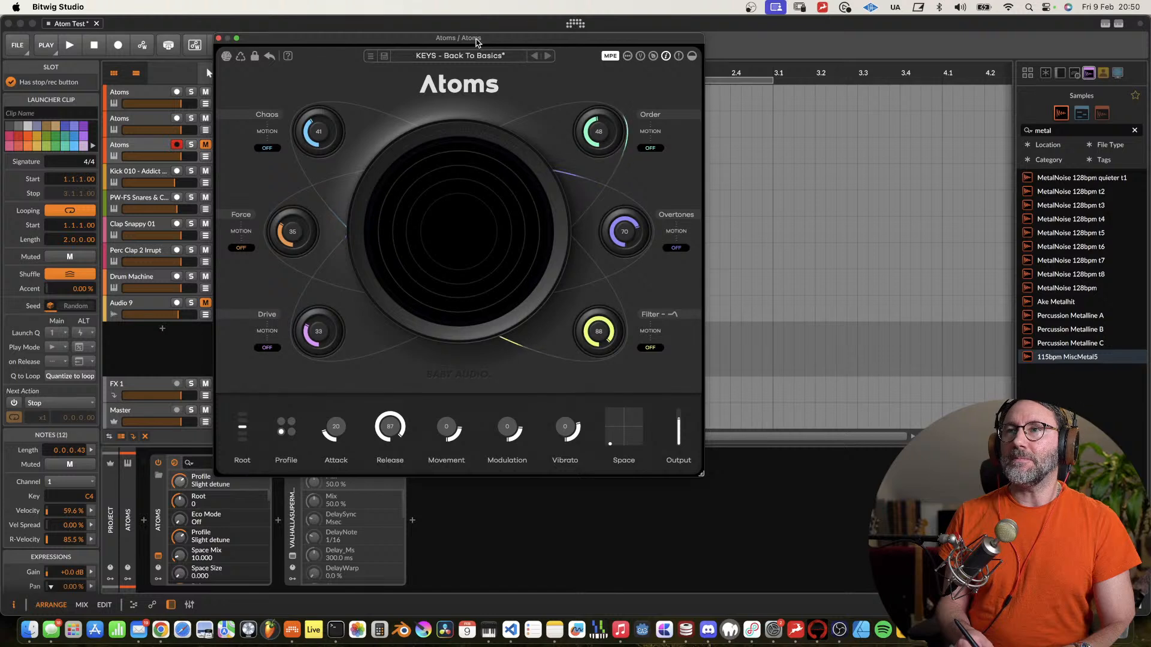
drag(476, 42, 452, 53)
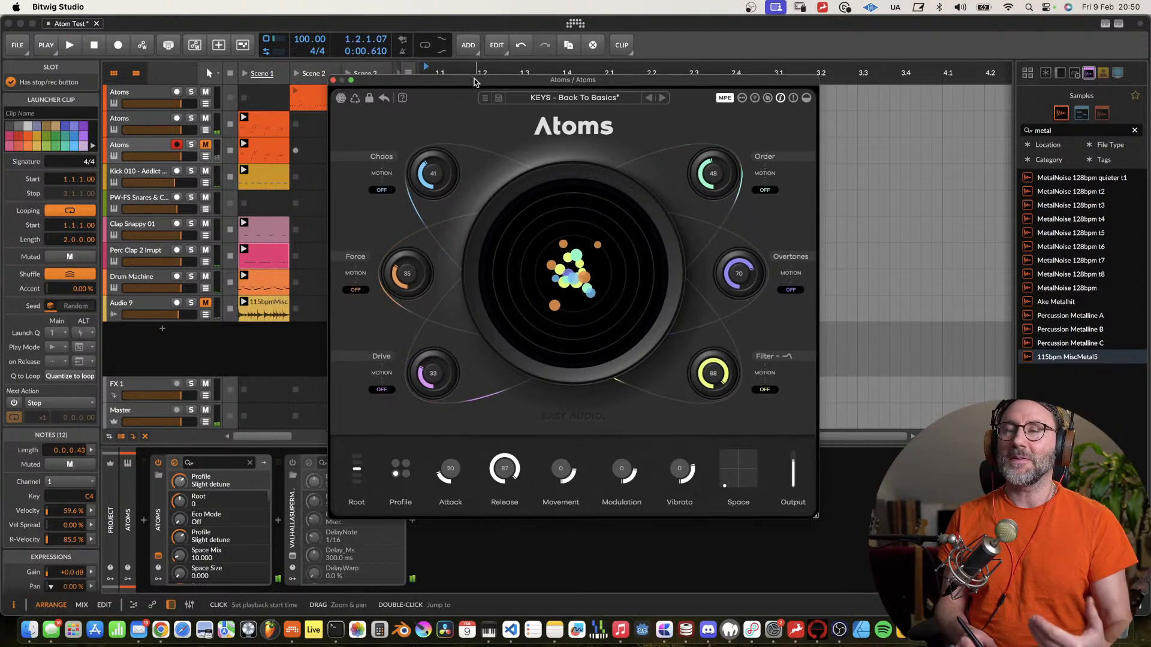
drag(473, 81, 436, 90)
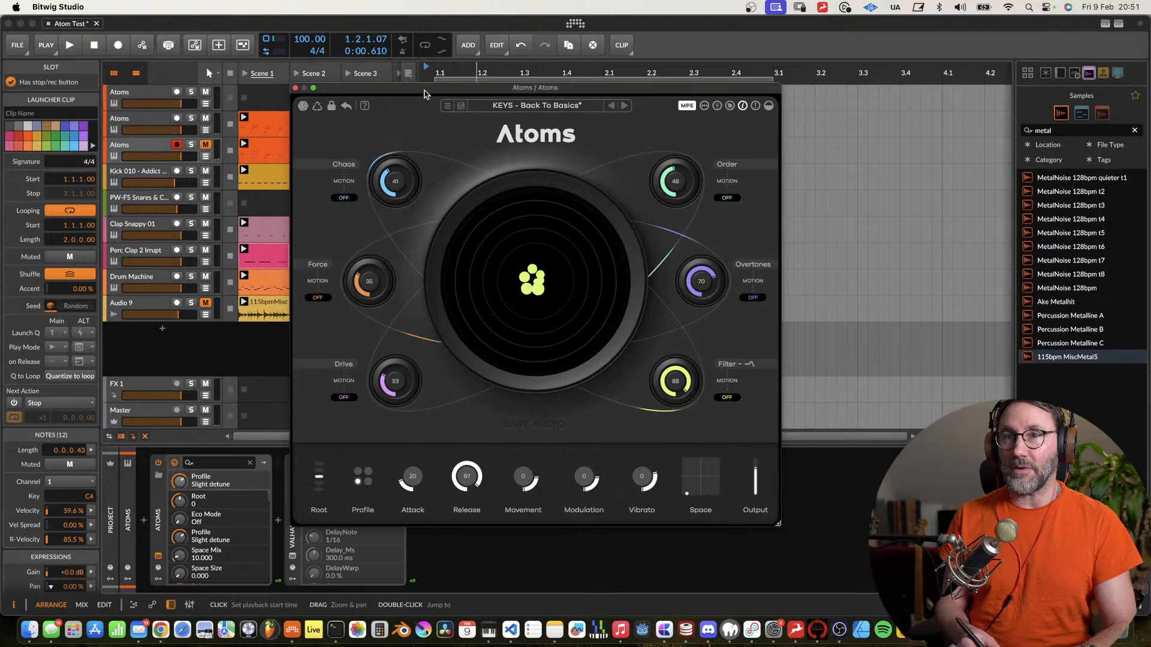
Select the second Atoms track and read the Atoms Quick Start guide through step 4 before ending it.
click(144, 120)
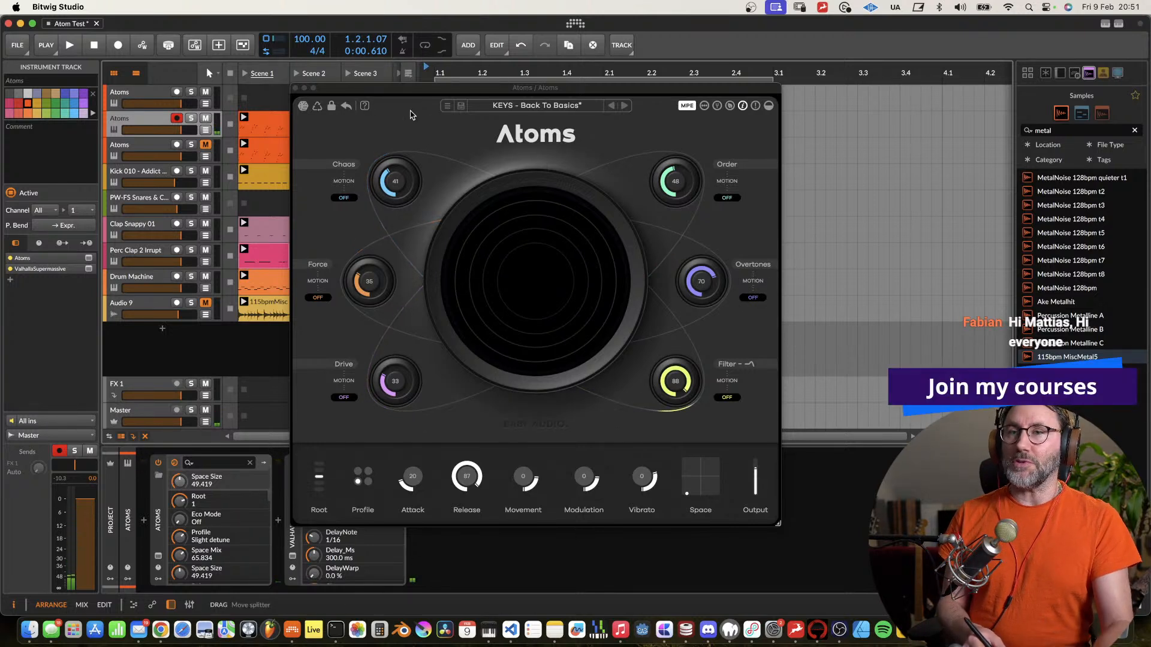
click(365, 107)
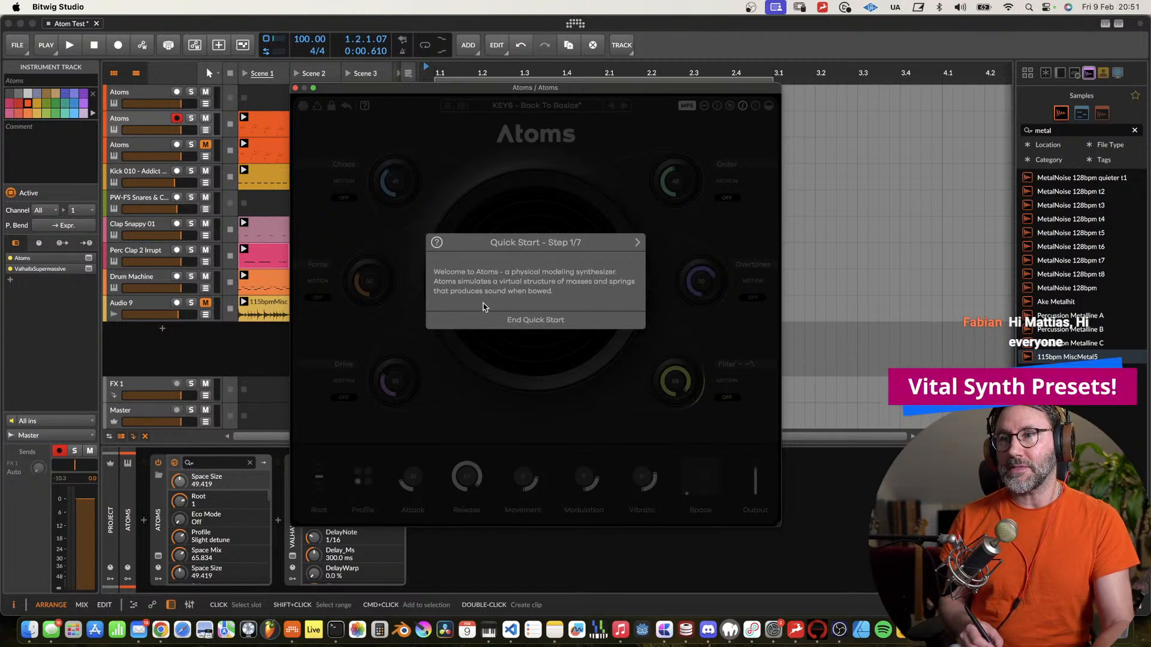
click(636, 243)
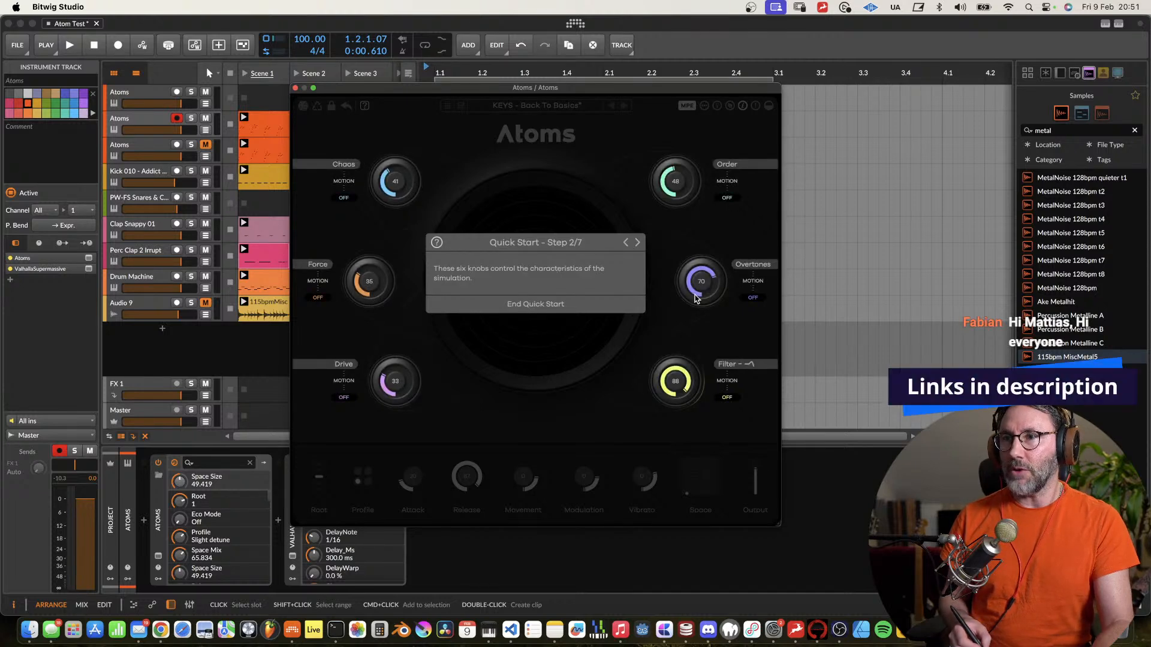
click(638, 243)
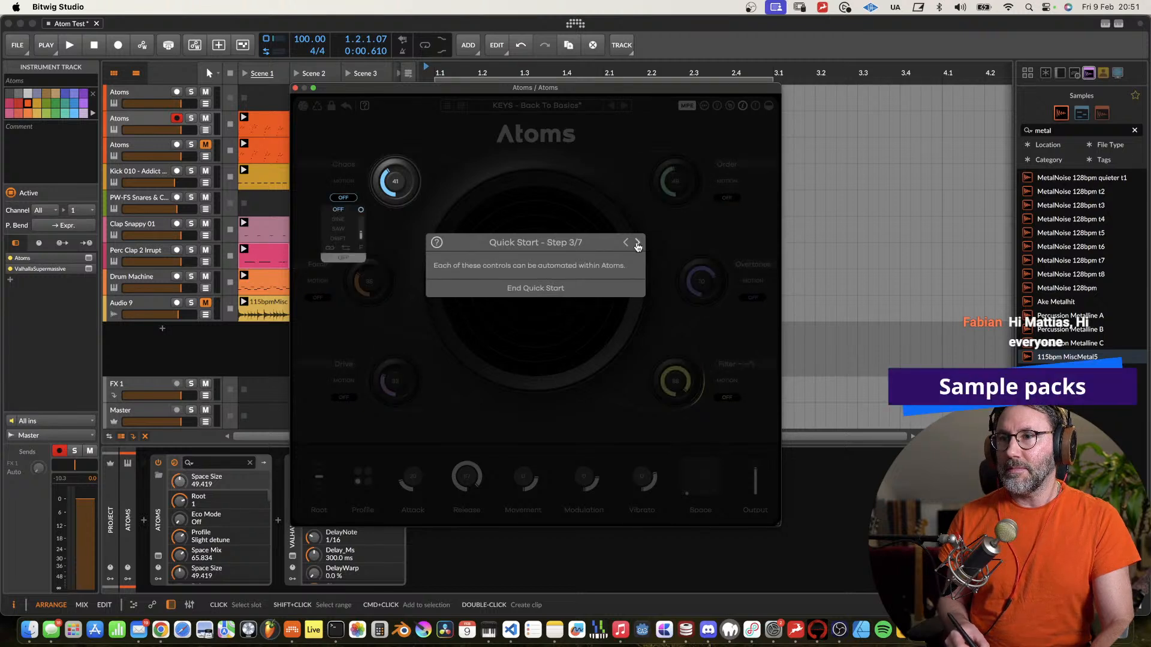
click(638, 244)
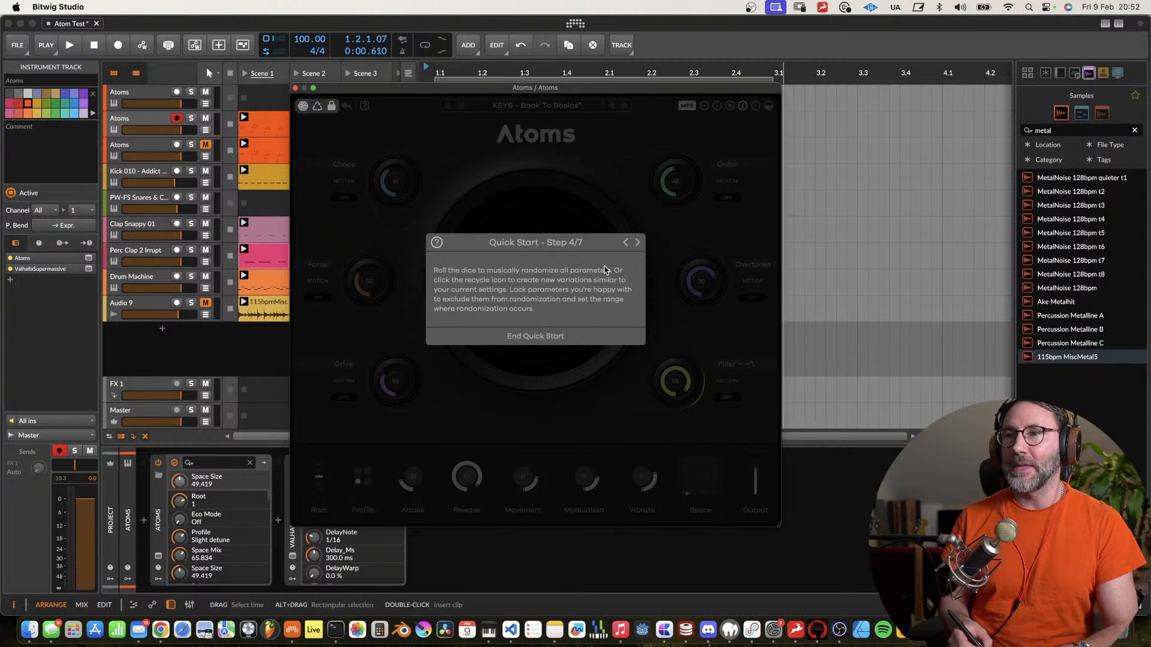
click(546, 337)
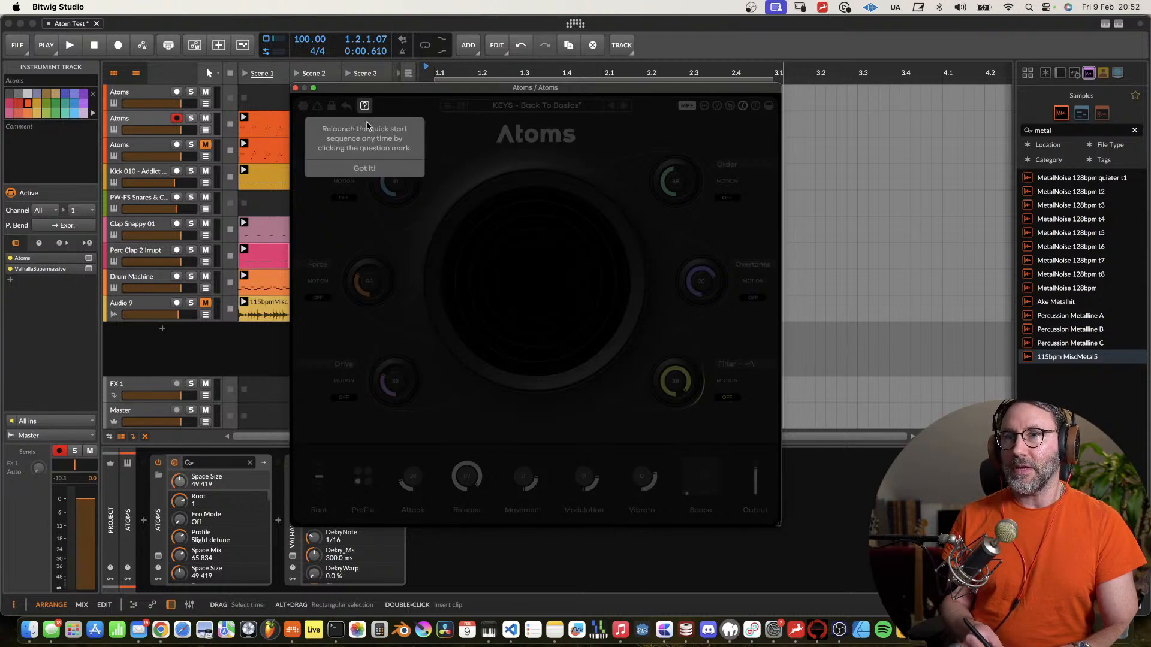
click(364, 170)
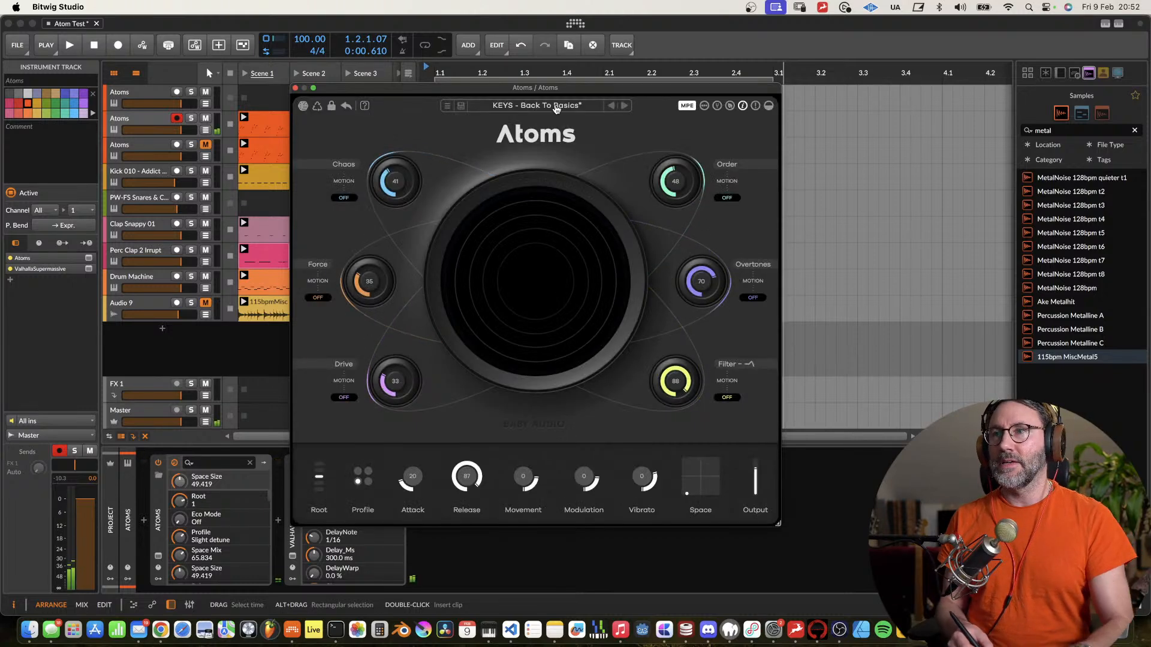
Browse the Atoms factory presets from the Ambient to the Keys sounds and close the plug-in window.
click(555, 108)
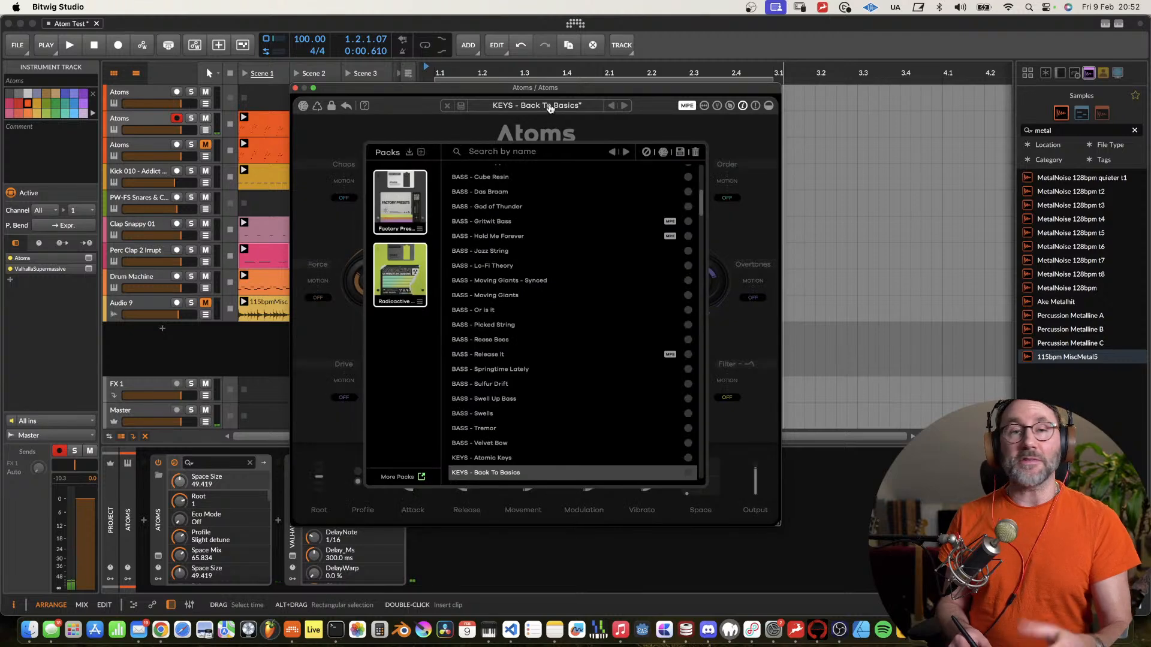
drag(702, 202, 703, 180)
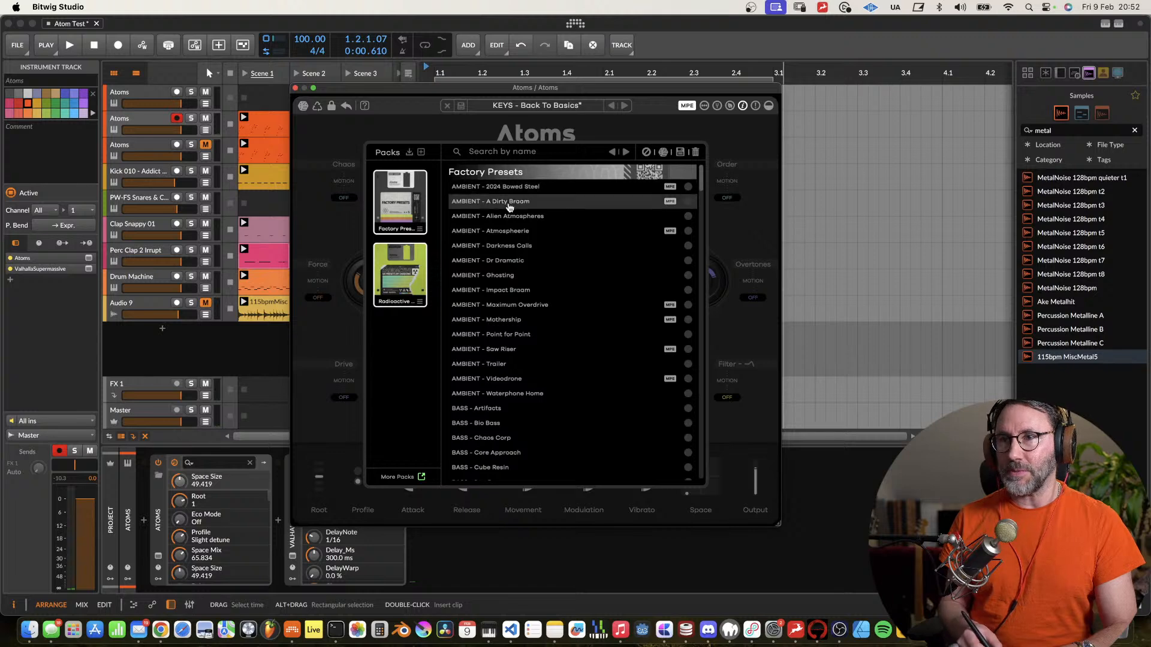
drag(700, 179, 727, 220)
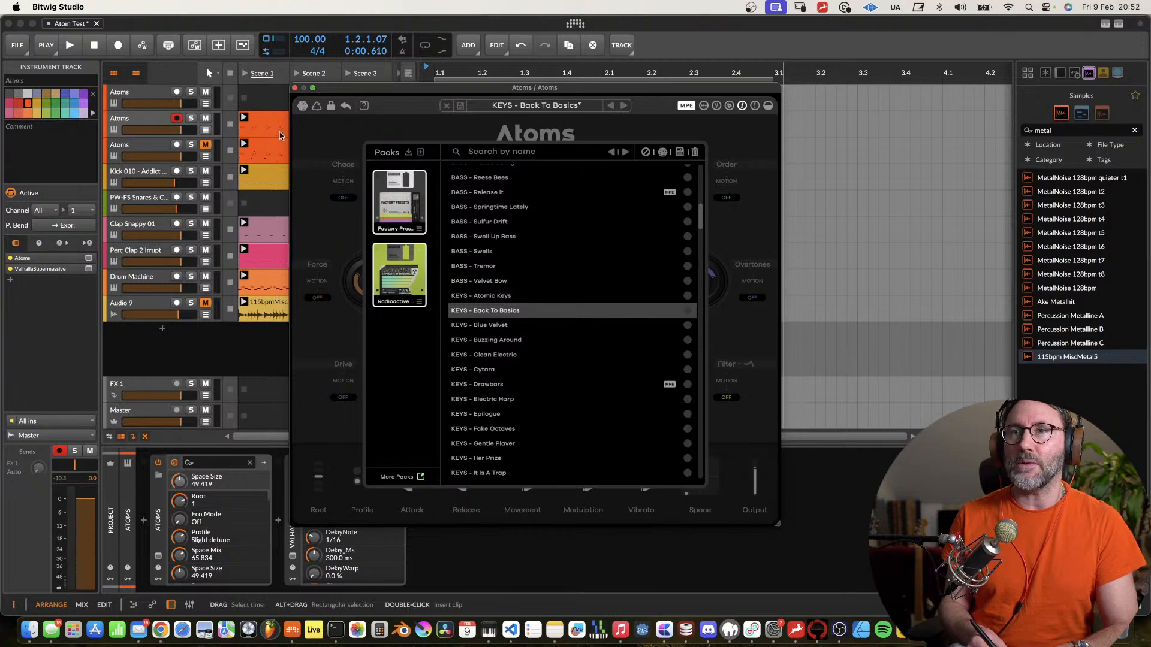
click(294, 88)
Select the second Atoms track and start playback of the project.
click(177, 145)
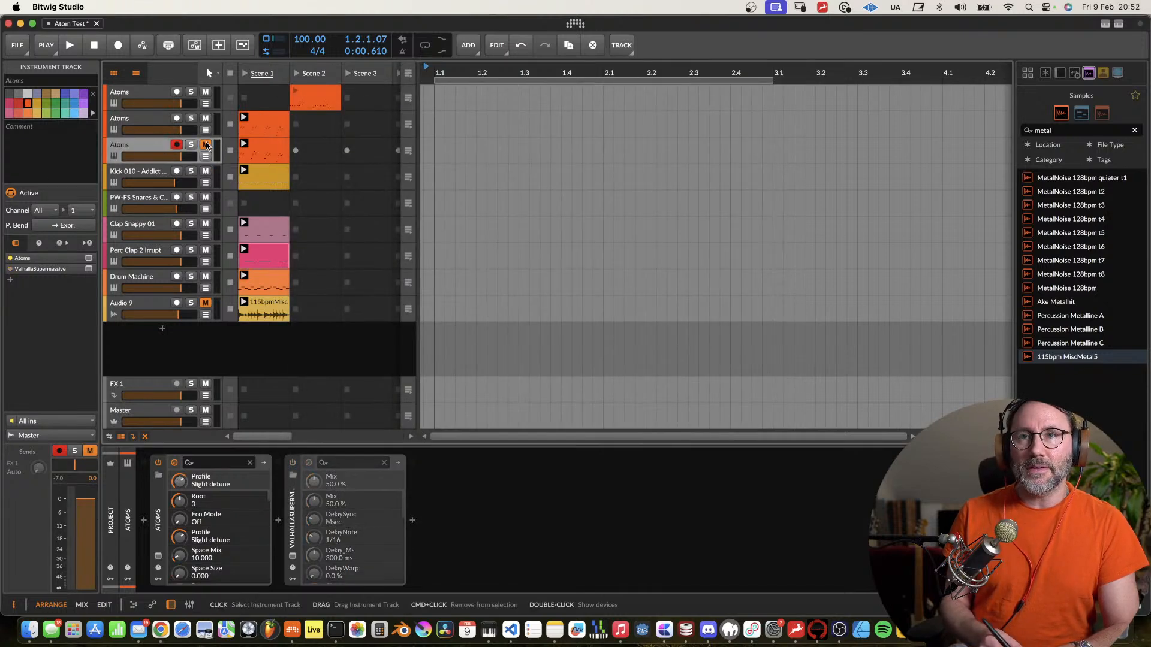
click(184, 127)
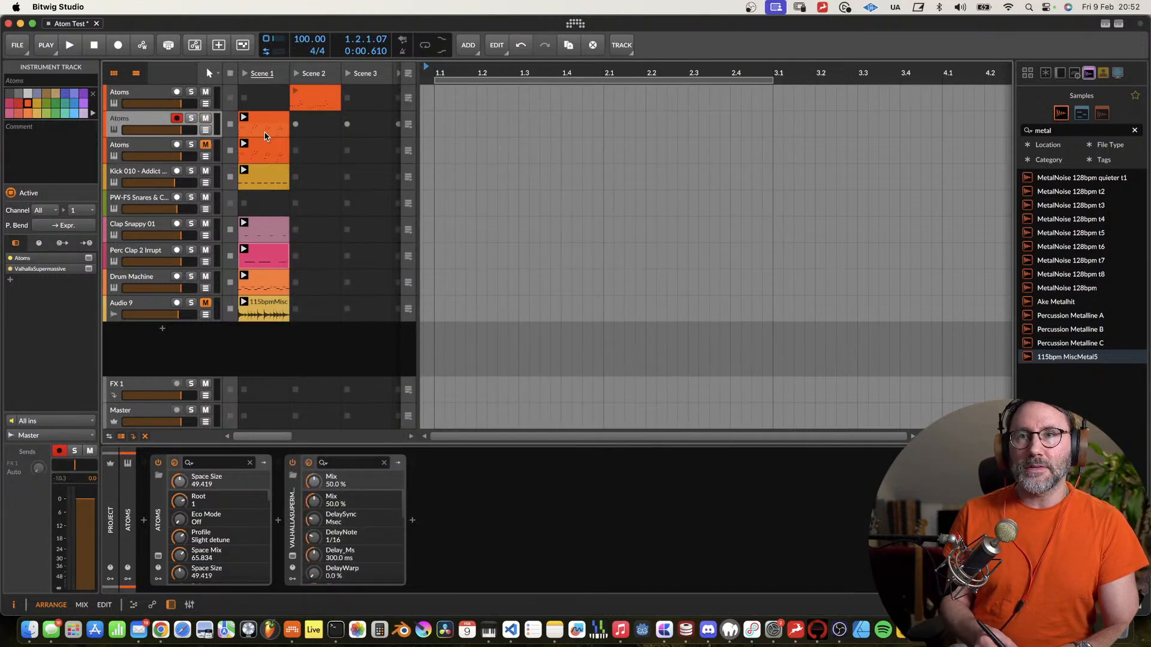
key(space)
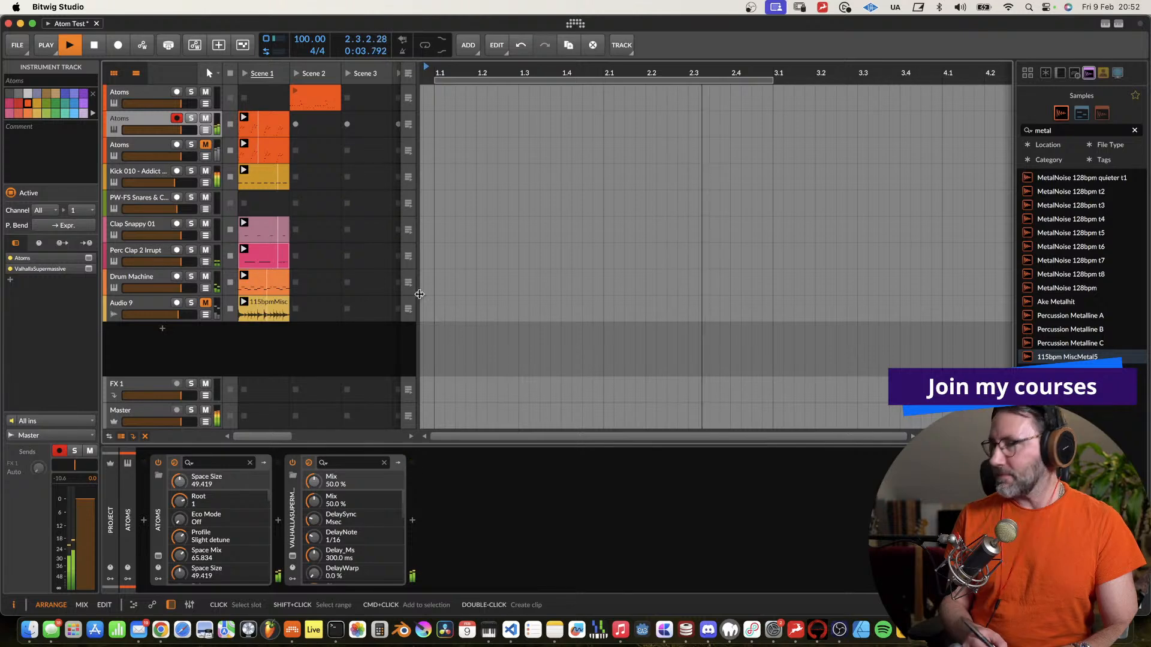
Check the stream's audio mixer levels in OBS, return to Bitwig Studio and stop playback.
click(840, 630)
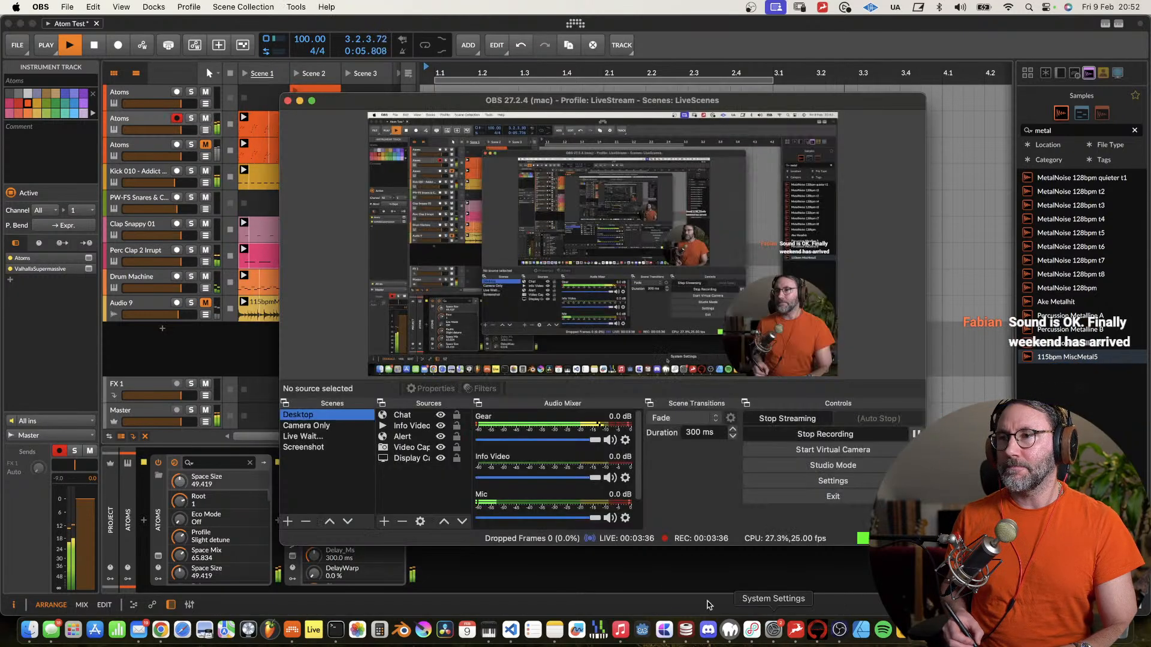
click(591, 579)
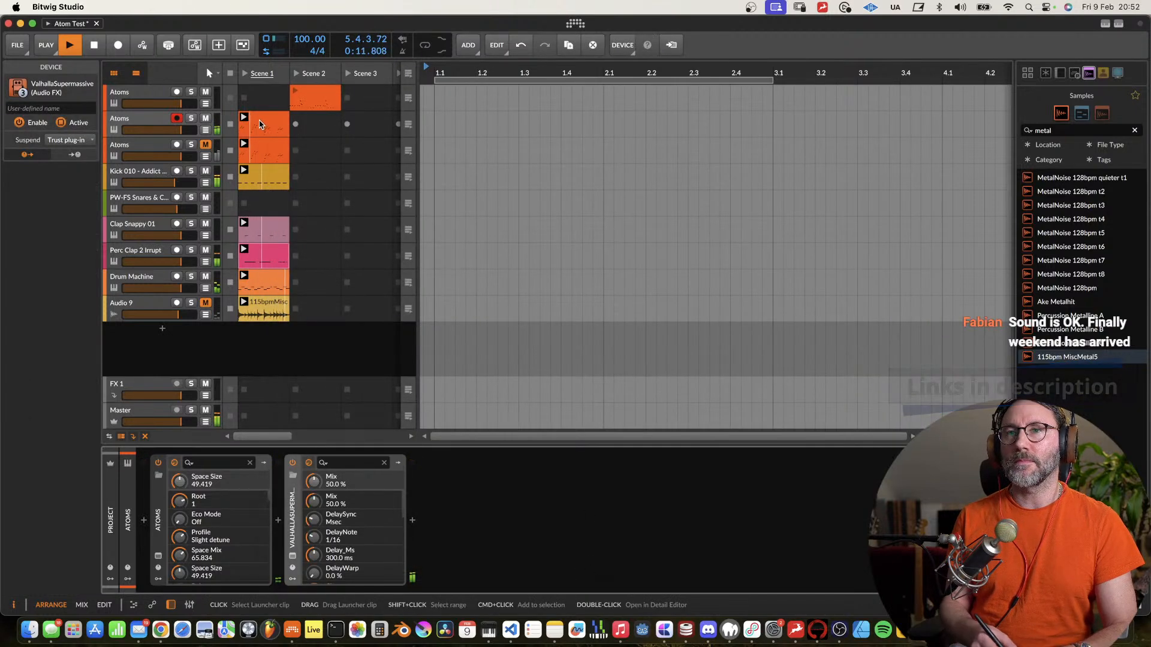
key(space)
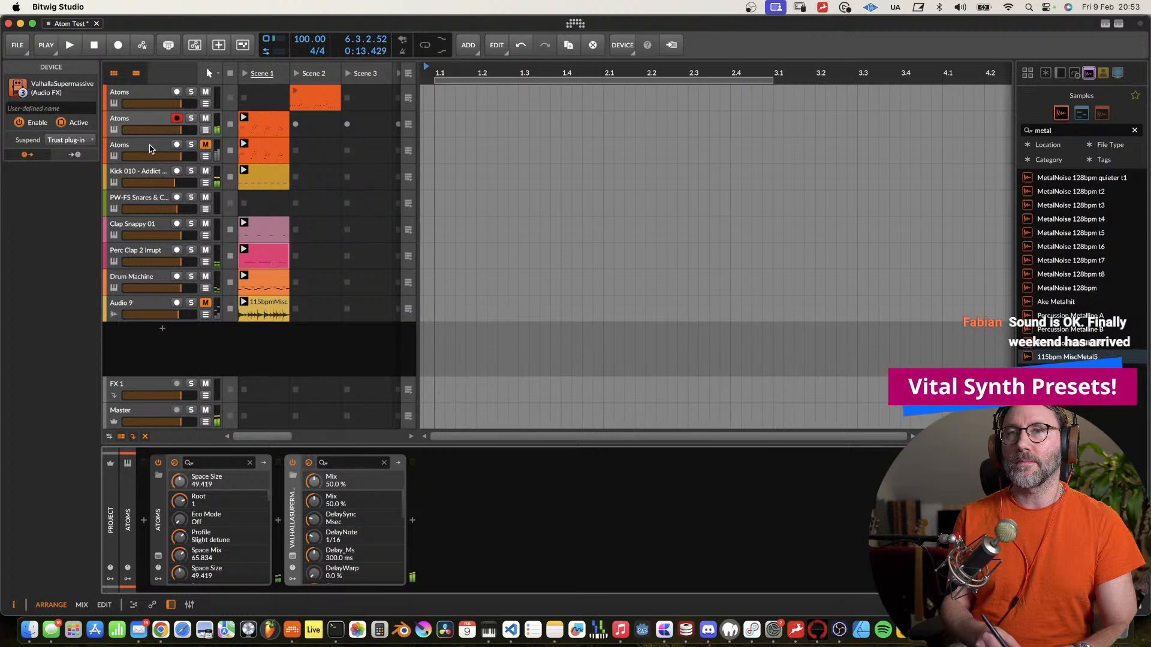
Unmute the third Atoms track and open its Atoms plug-in window.
click(204, 152)
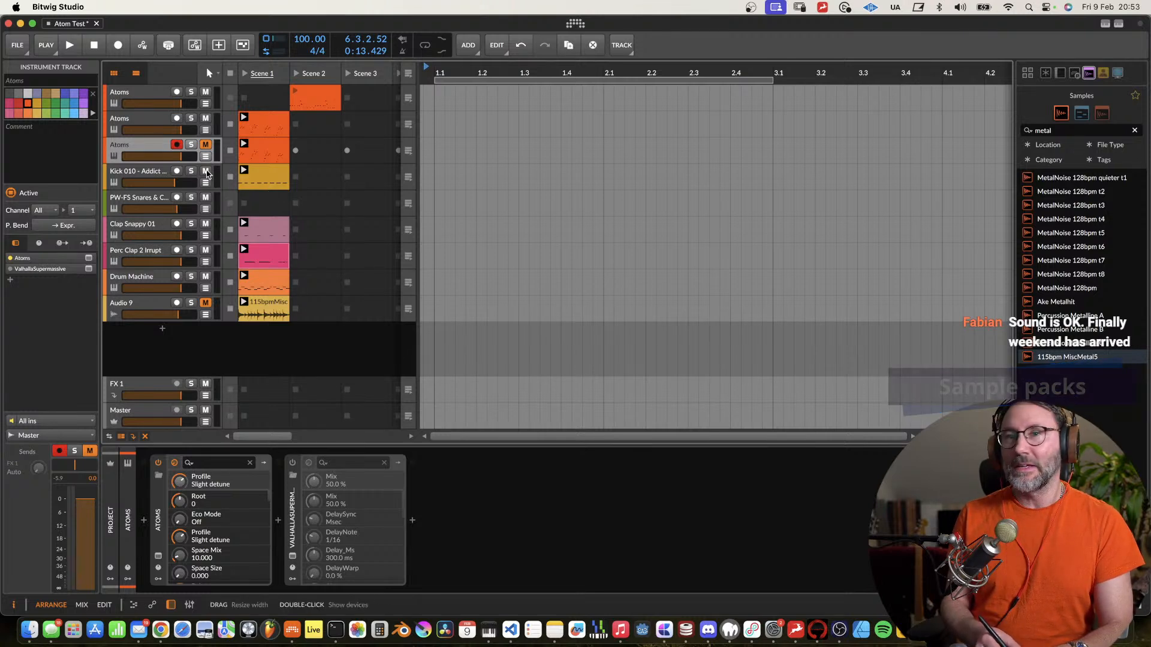
click(203, 146)
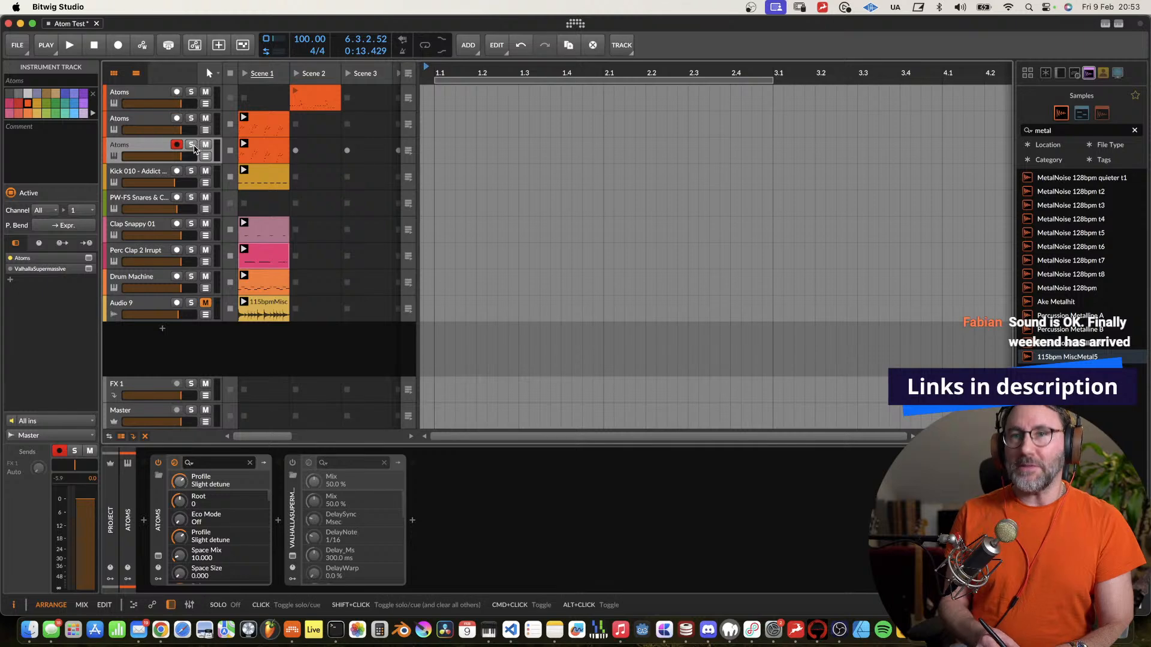
click(158, 556)
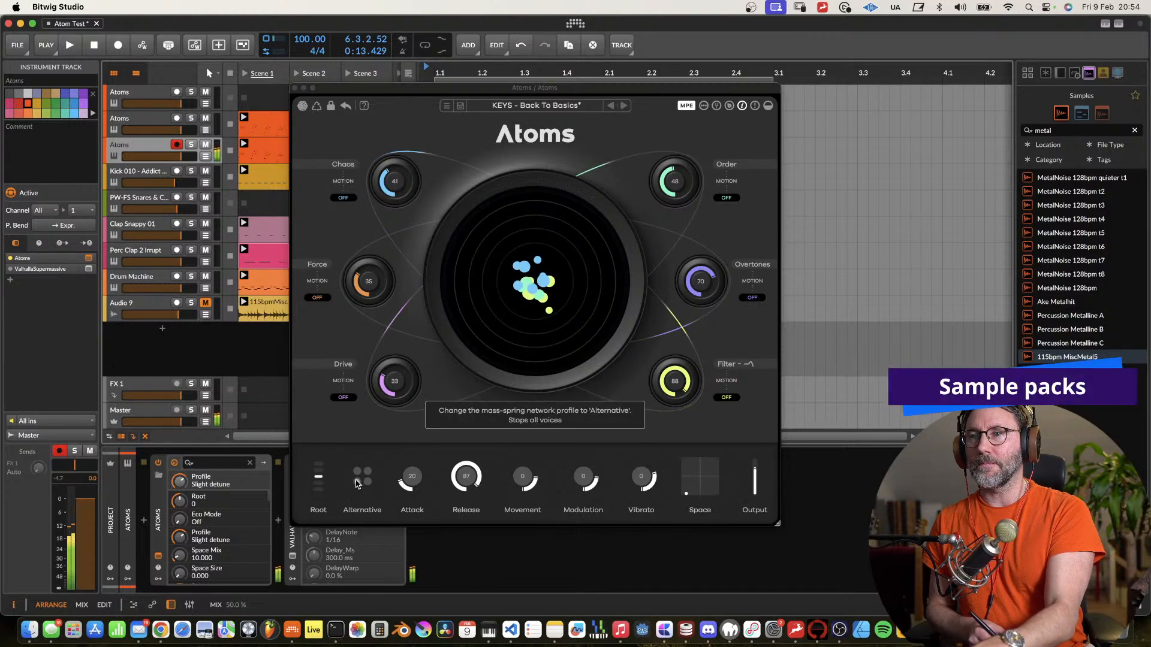
Try the Standard mass-spring profile in Atoms and set the profile to Lo-fi (50%).
click(357, 475)
click(358, 475)
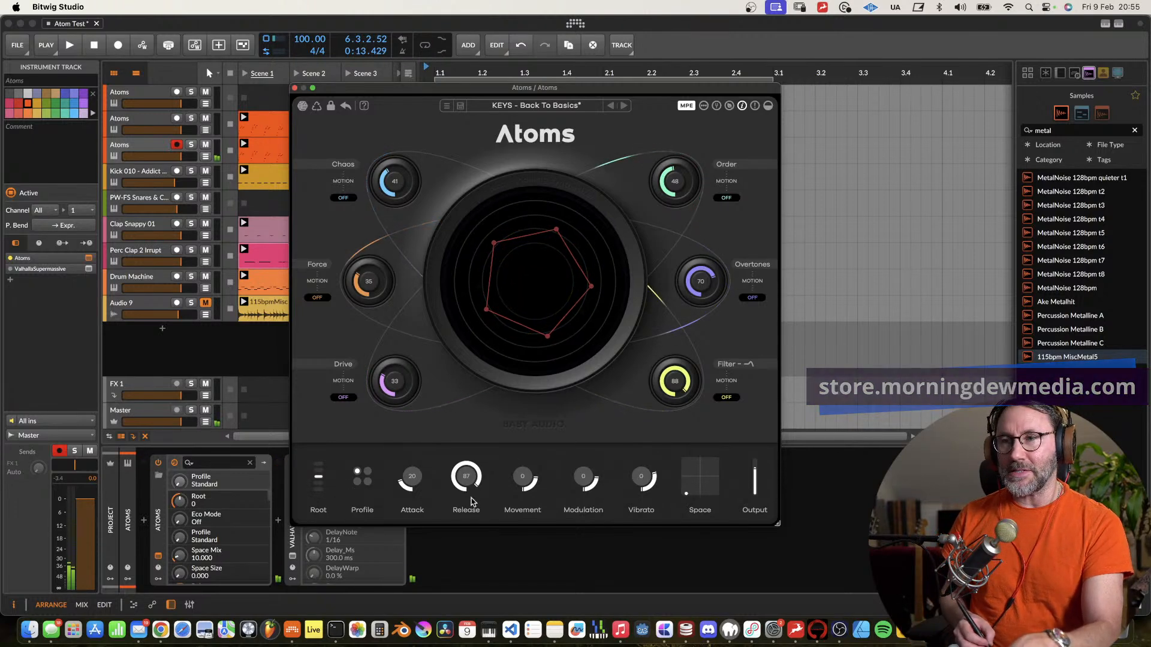
click(365, 476)
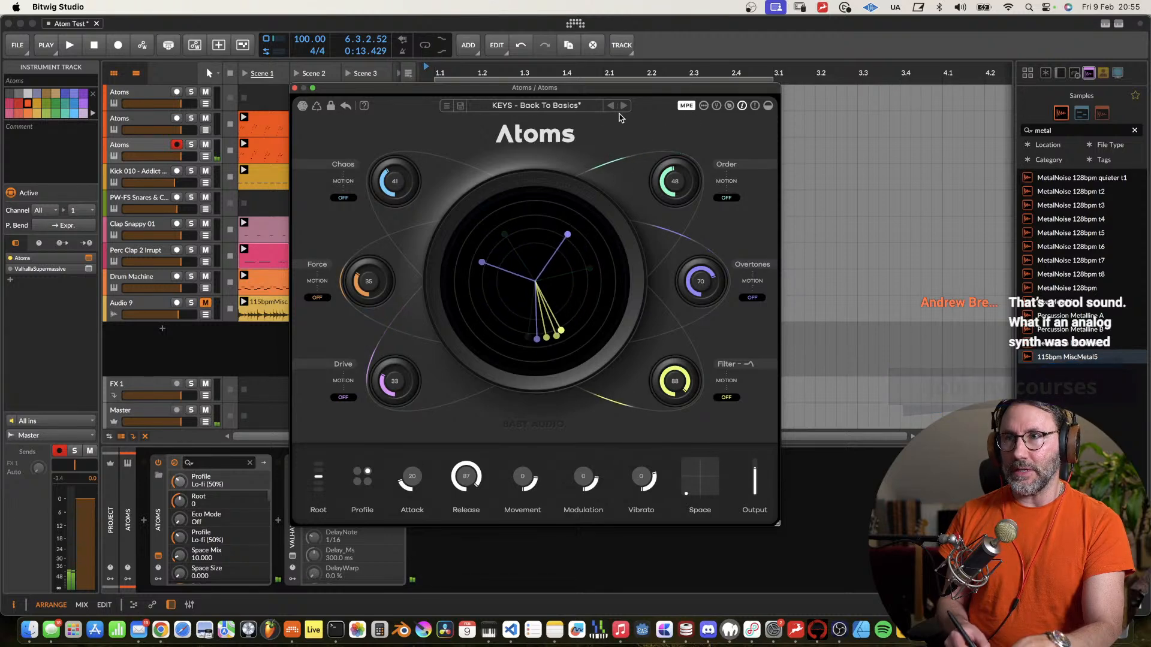
Mark the "KEYS - Back To Basics" preset with the yellow colour tag in the Atoms preset list.
click(563, 112)
drag(702, 204, 702, 219)
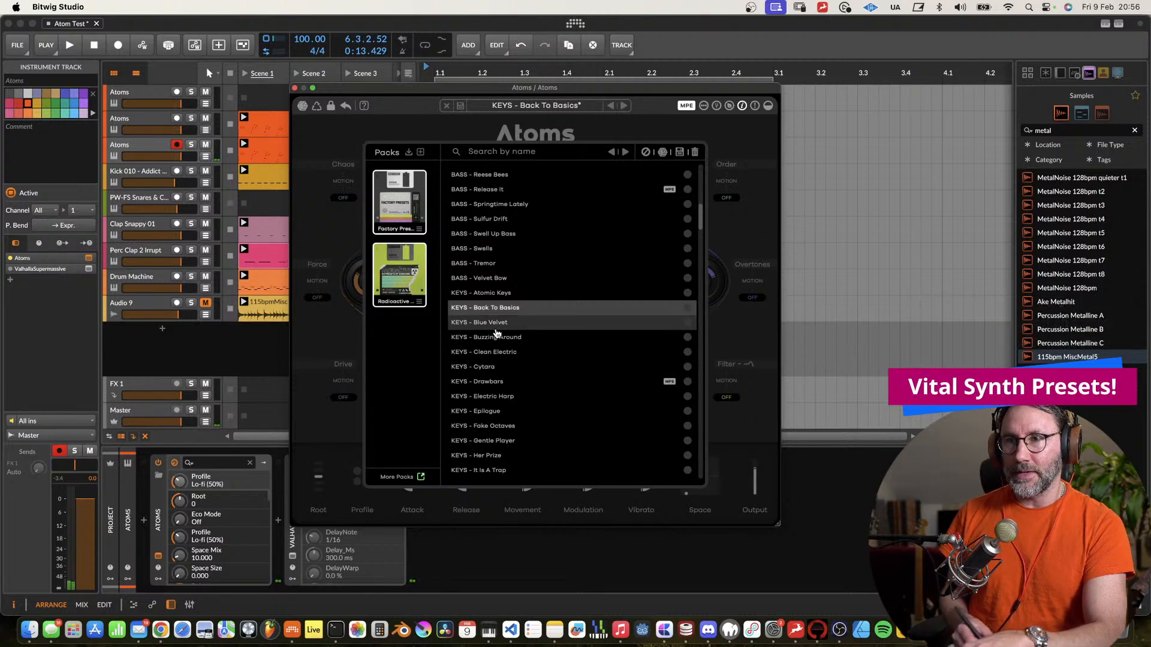
click(687, 310)
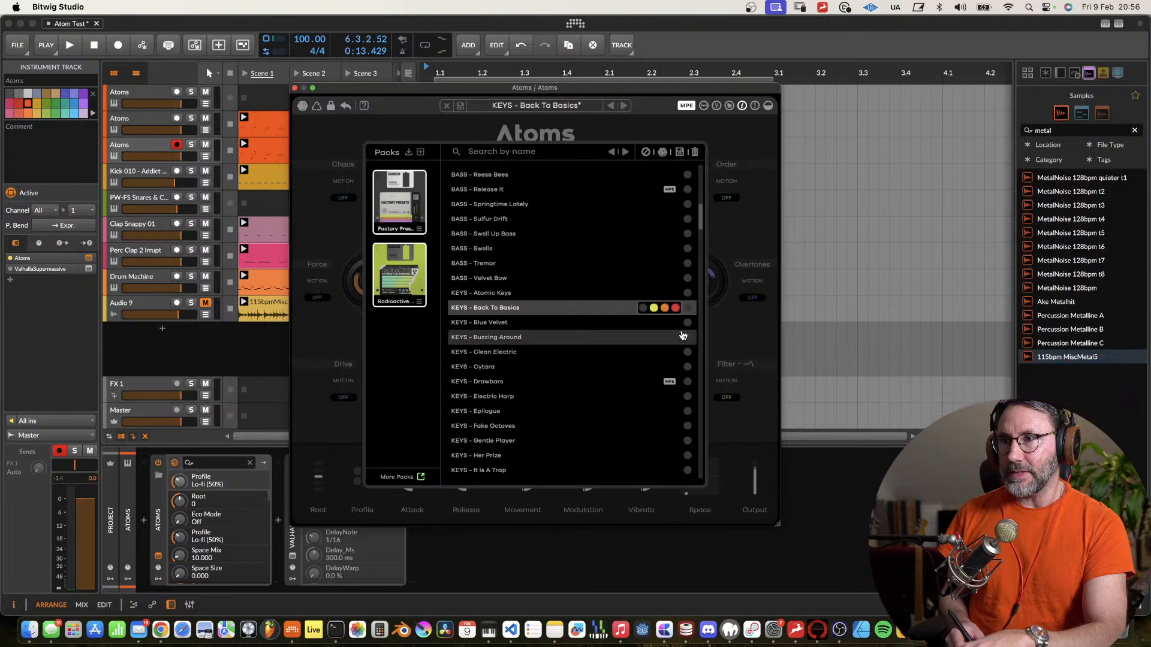
click(654, 307)
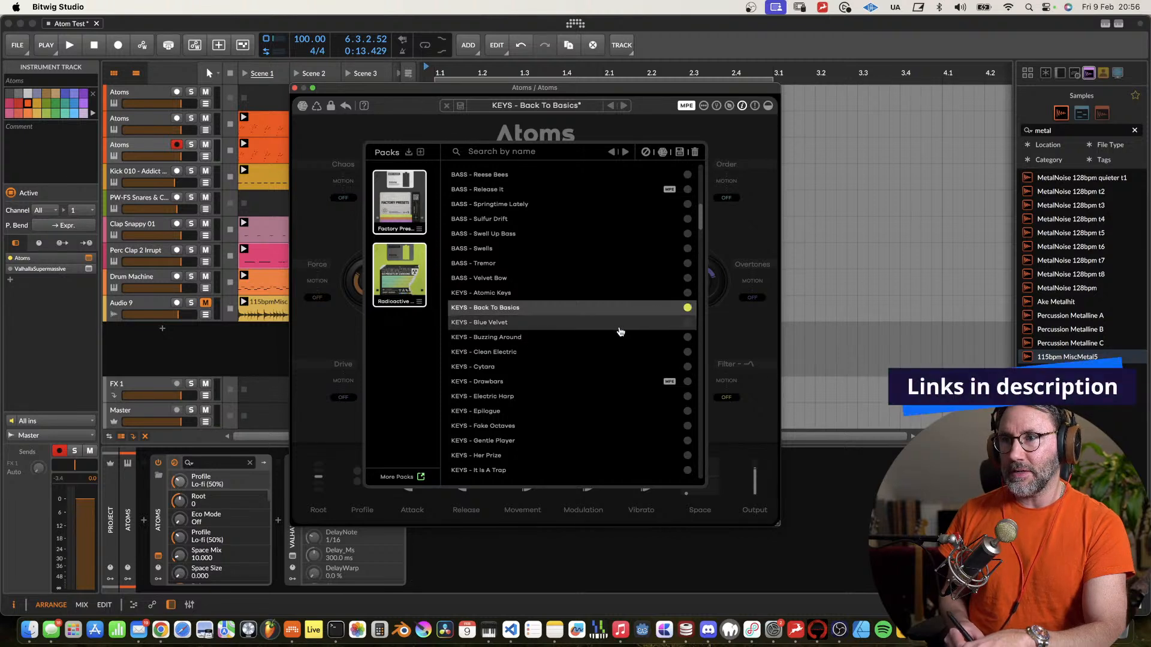
Try the "KEYS - Blue Velvet" and "KEYS - Buzzing Around" presets in Atoms, playing the project briefly with the latter.
click(497, 325)
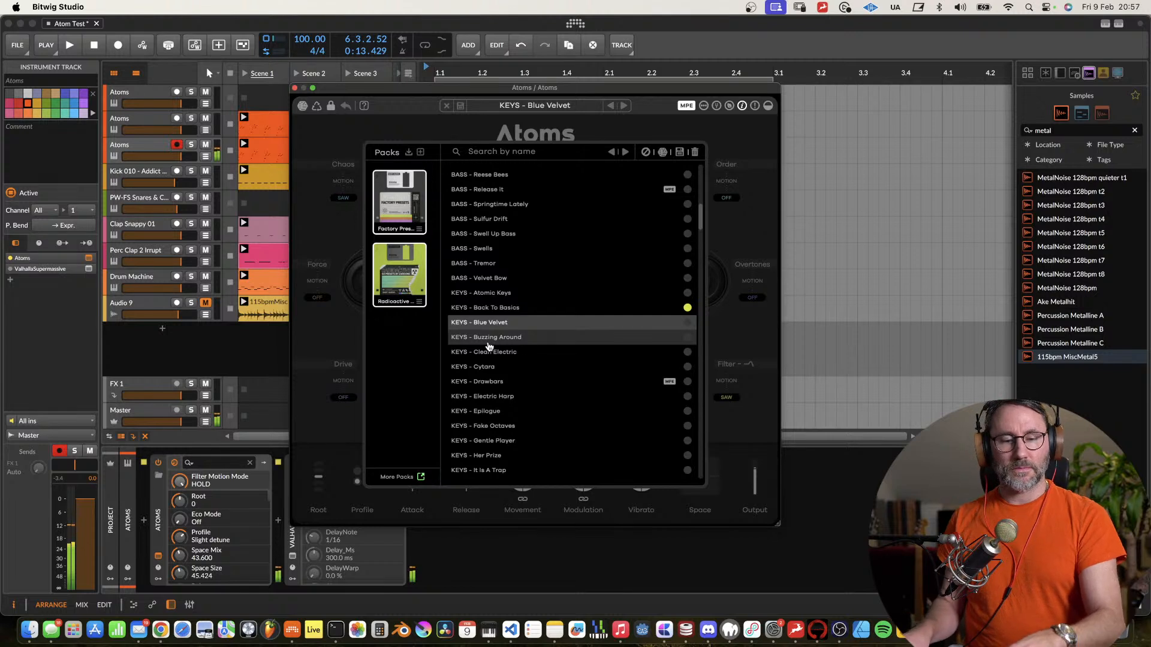
click(538, 340)
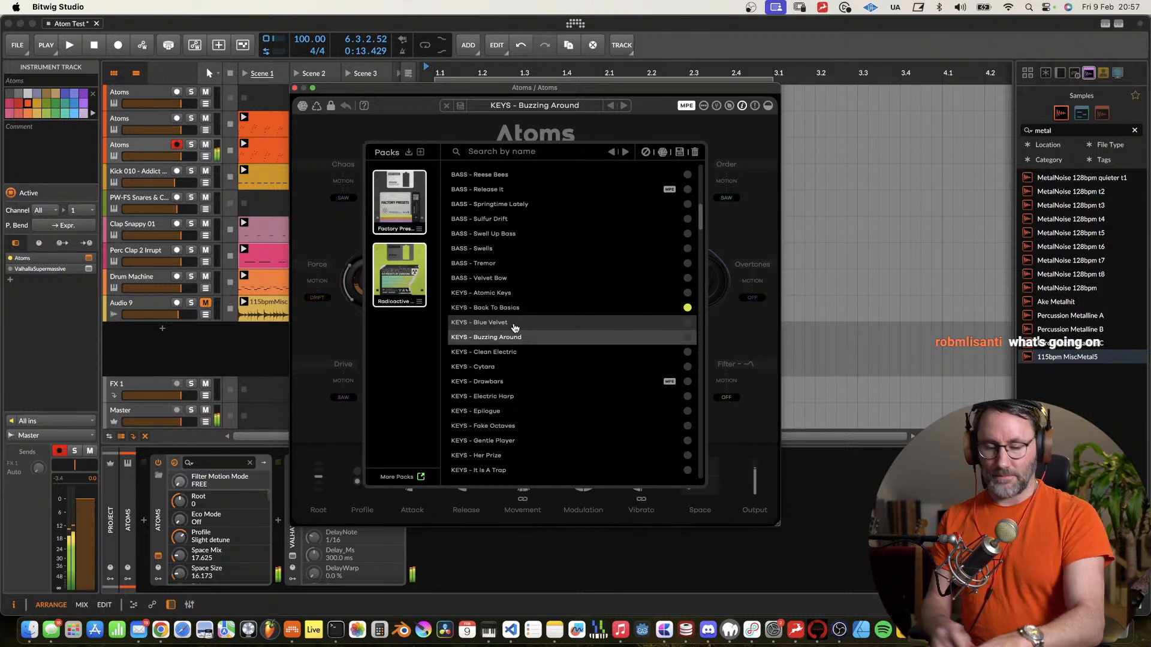
key(space)
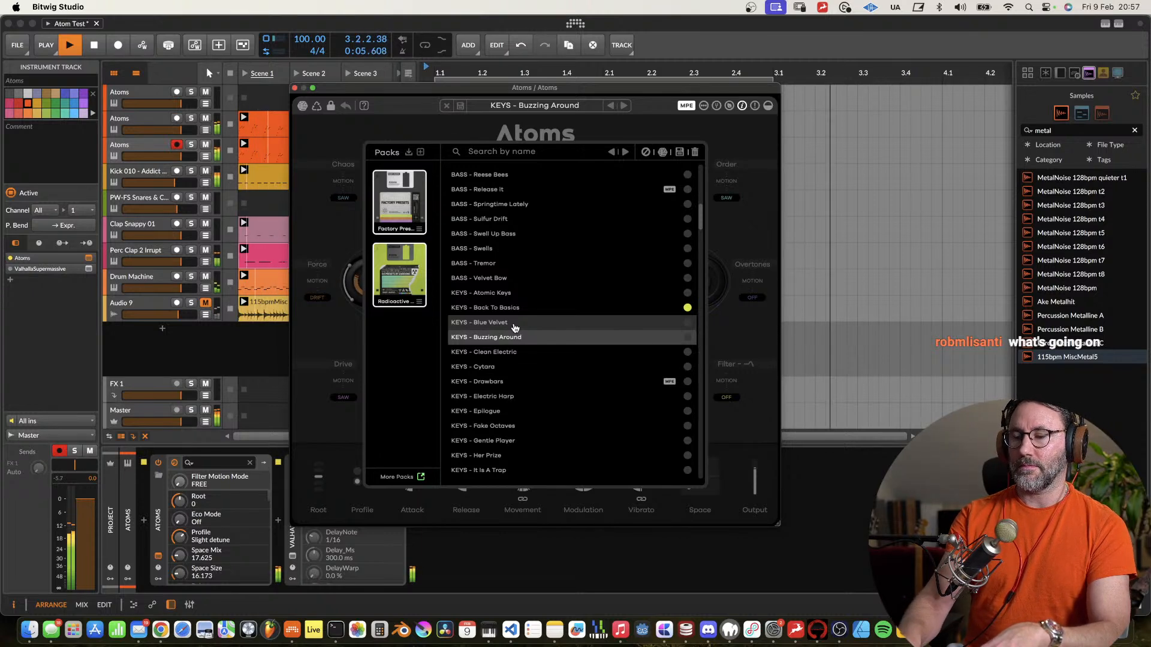
key(space)
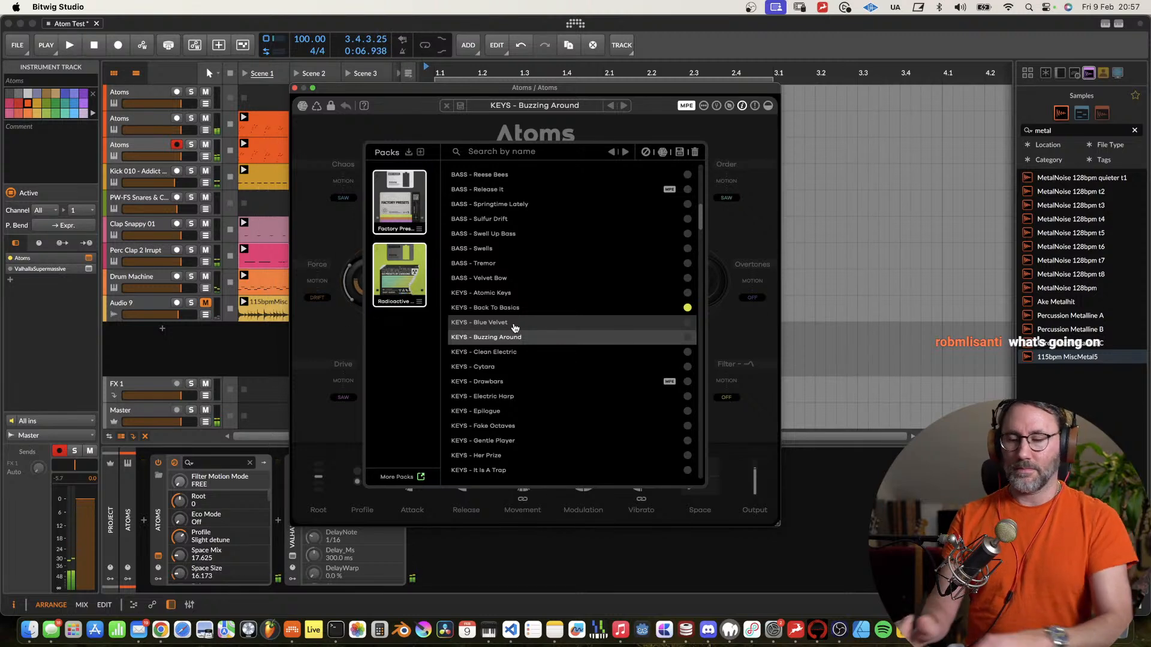
Audition the keys presets through "KEYS - Clean Electric" and load "KEYS - Cytara" in Atoms.
click(514, 325)
click(514, 338)
click(509, 354)
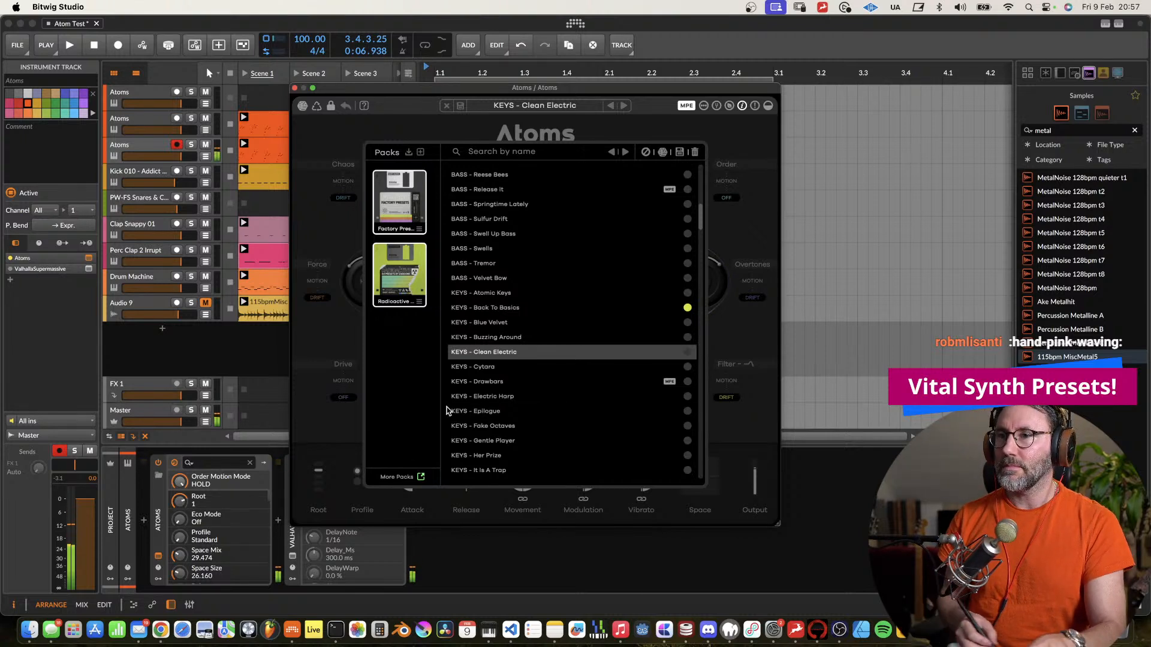
click(500, 367)
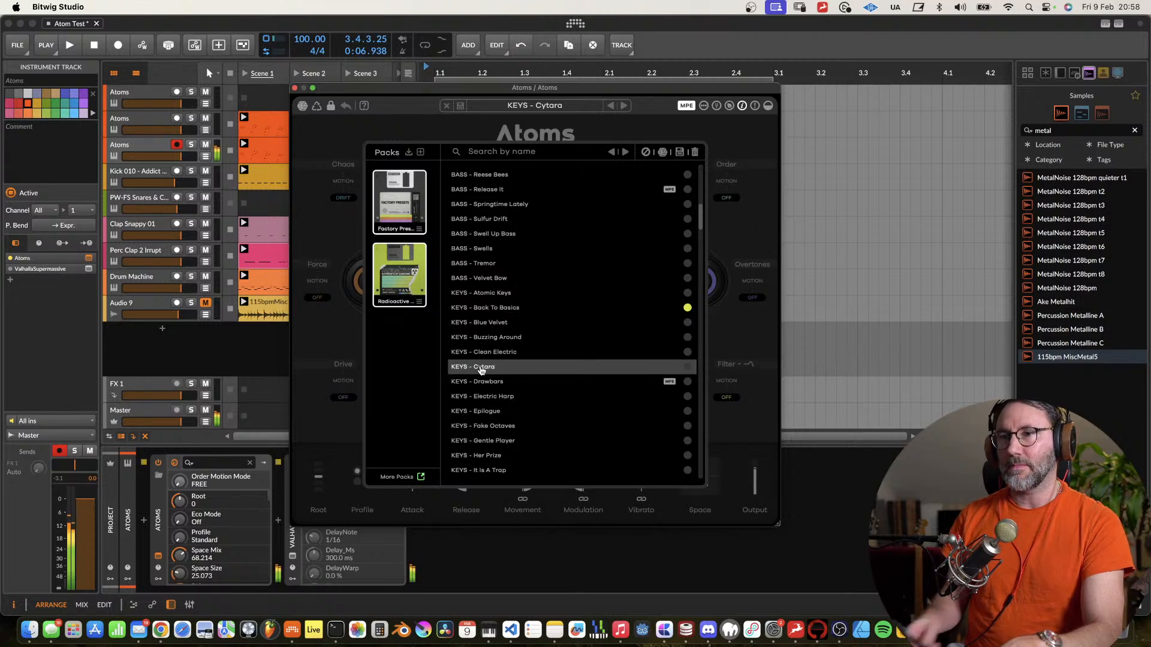
Enable the ValhallaSupermassive effect on the third Atoms track and mark the "KEYS - Cytara" preset with the yellow colour tag.
drag(542, 91, 742, 55)
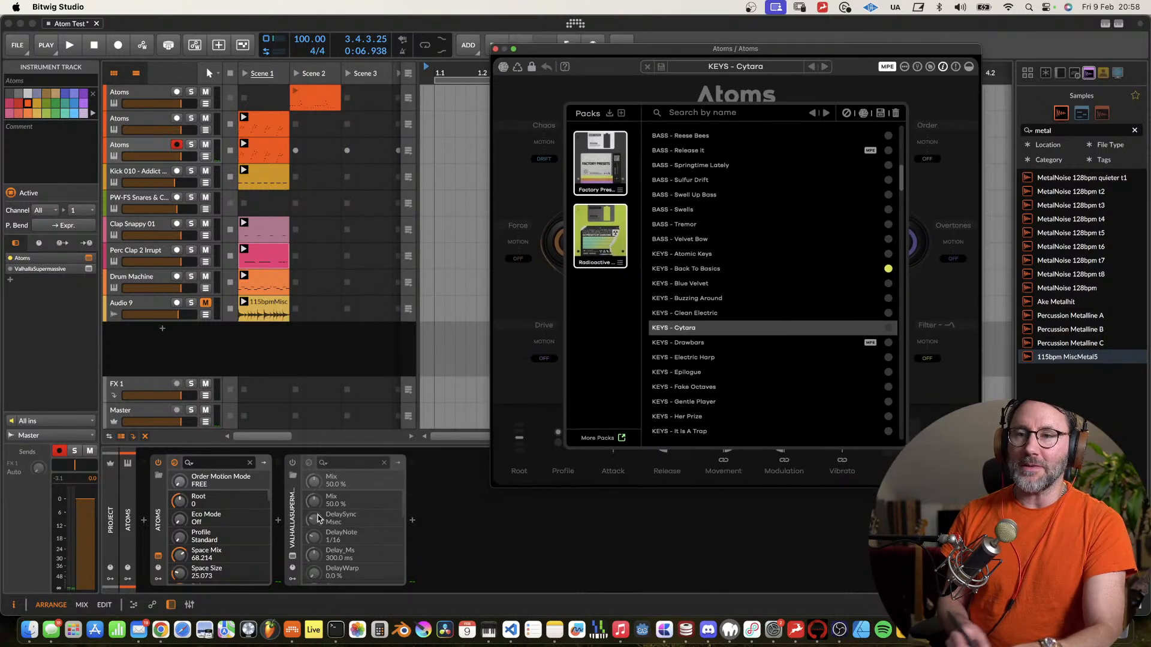
click(293, 466)
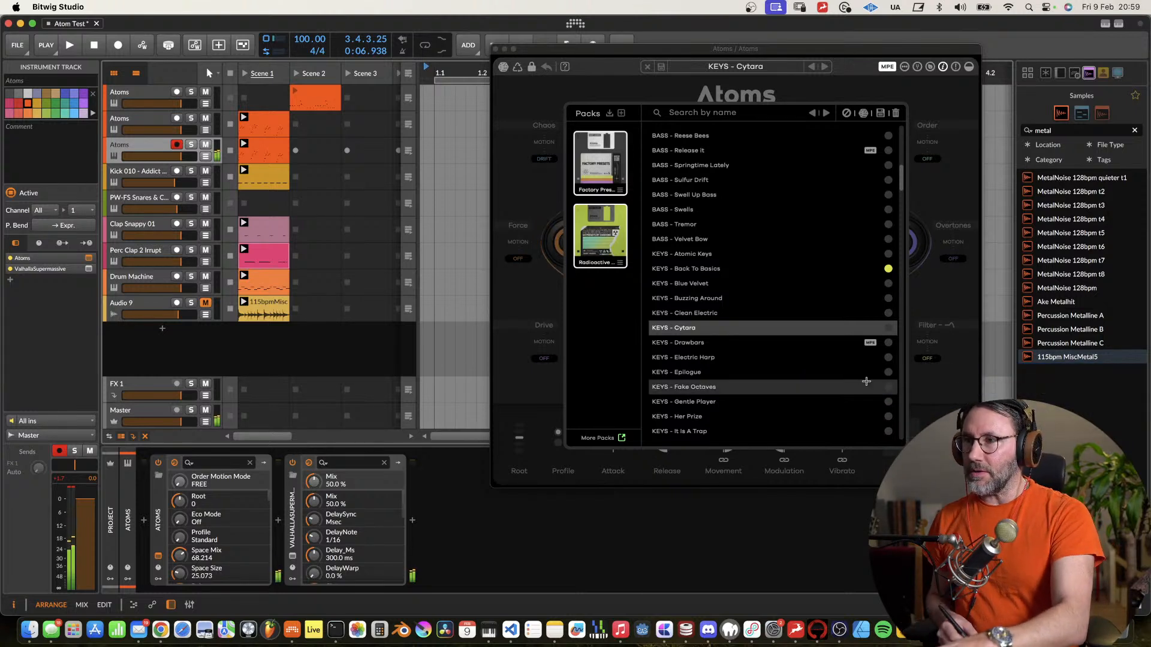
click(889, 329)
click(856, 329)
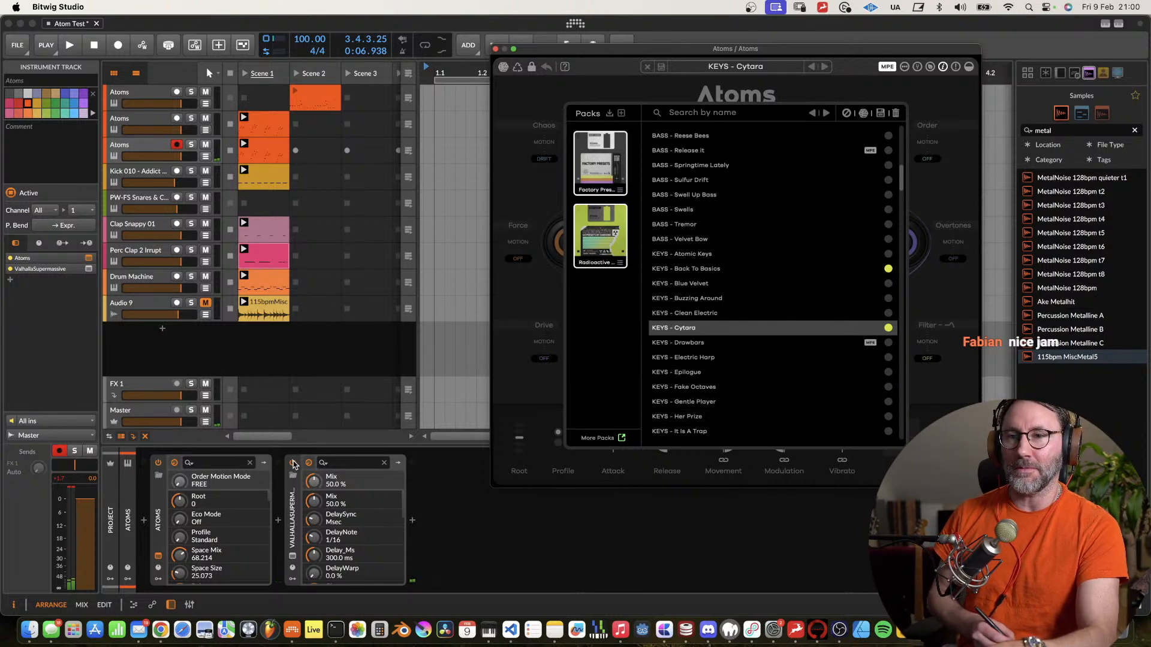
Mute the second Atoms track and compare playback with ValhallaSupermassive bypassed and enabled, leaving the effect on.
click(304, 442)
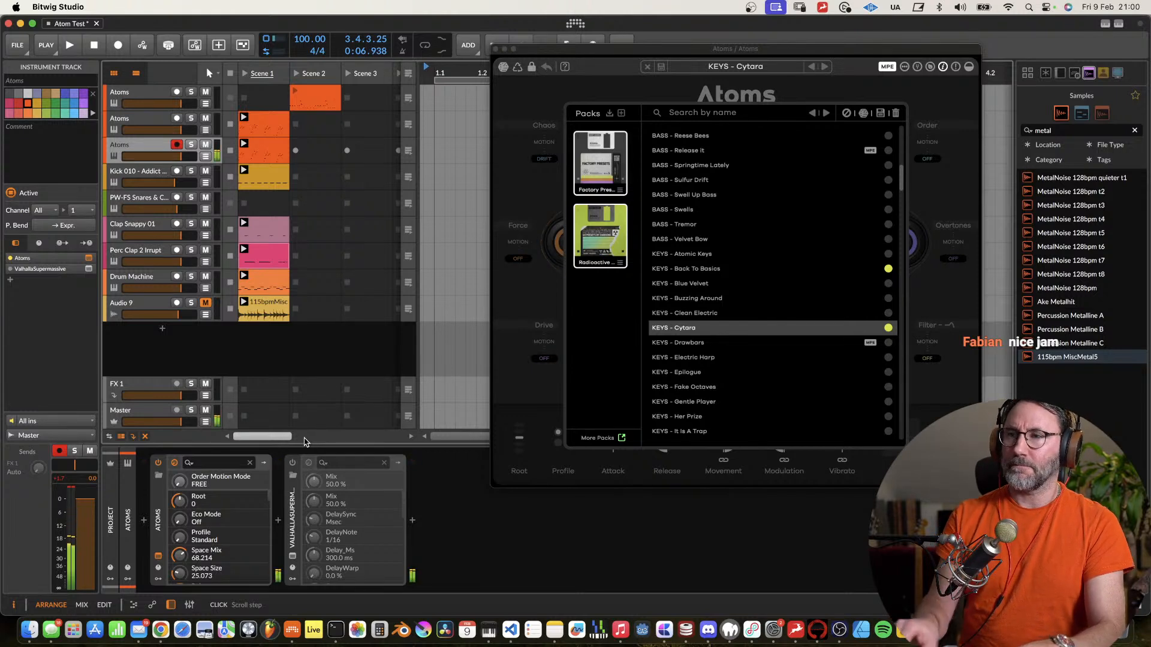
click(304, 438)
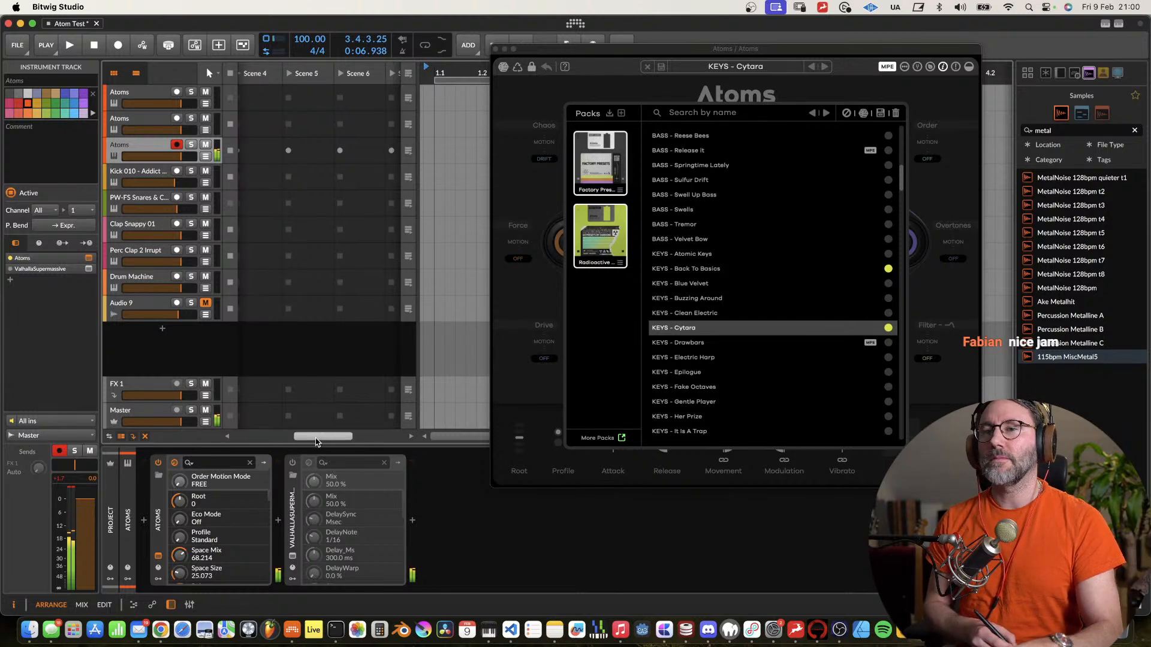
drag(316, 441, 256, 439)
key(space)
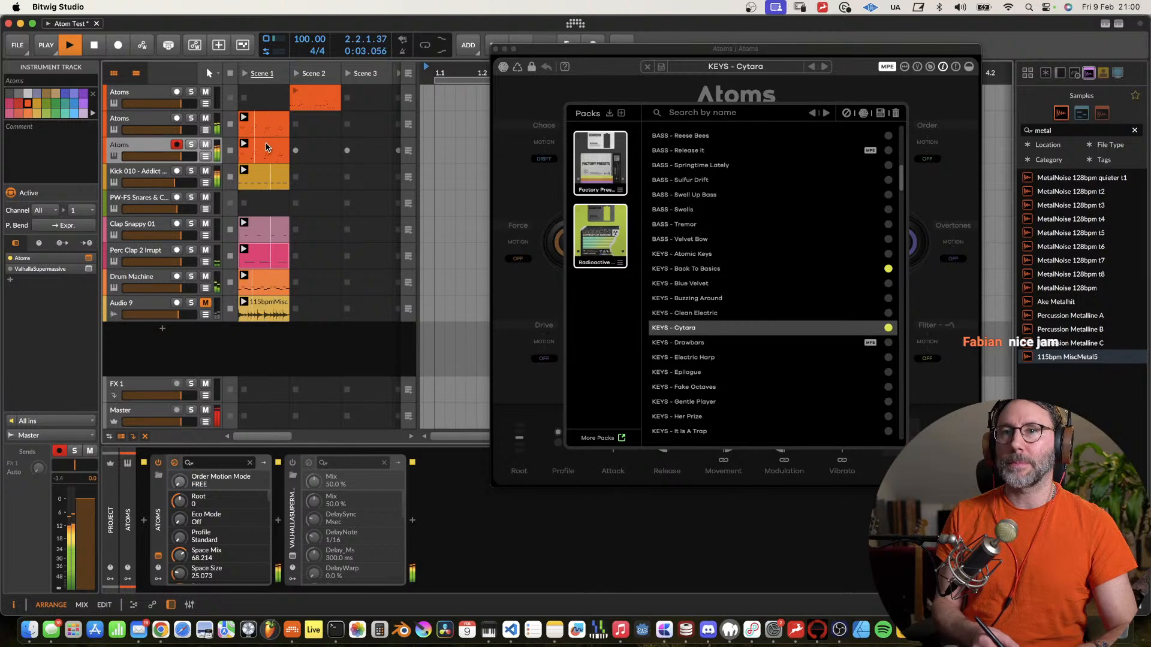
click(205, 118)
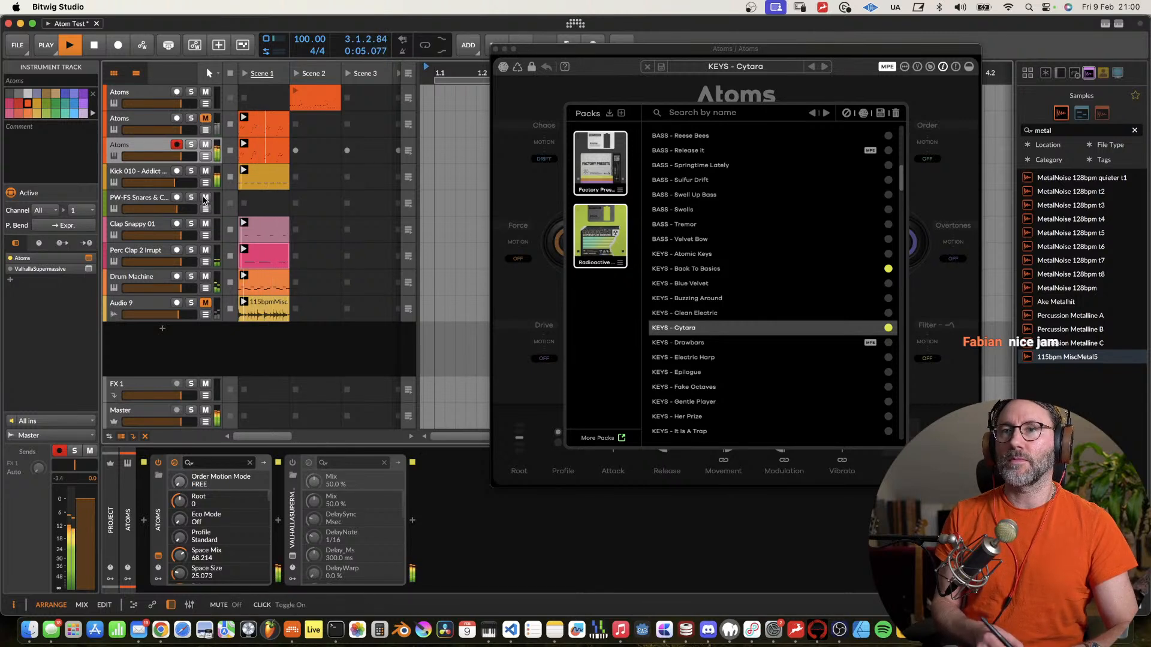
click(293, 463)
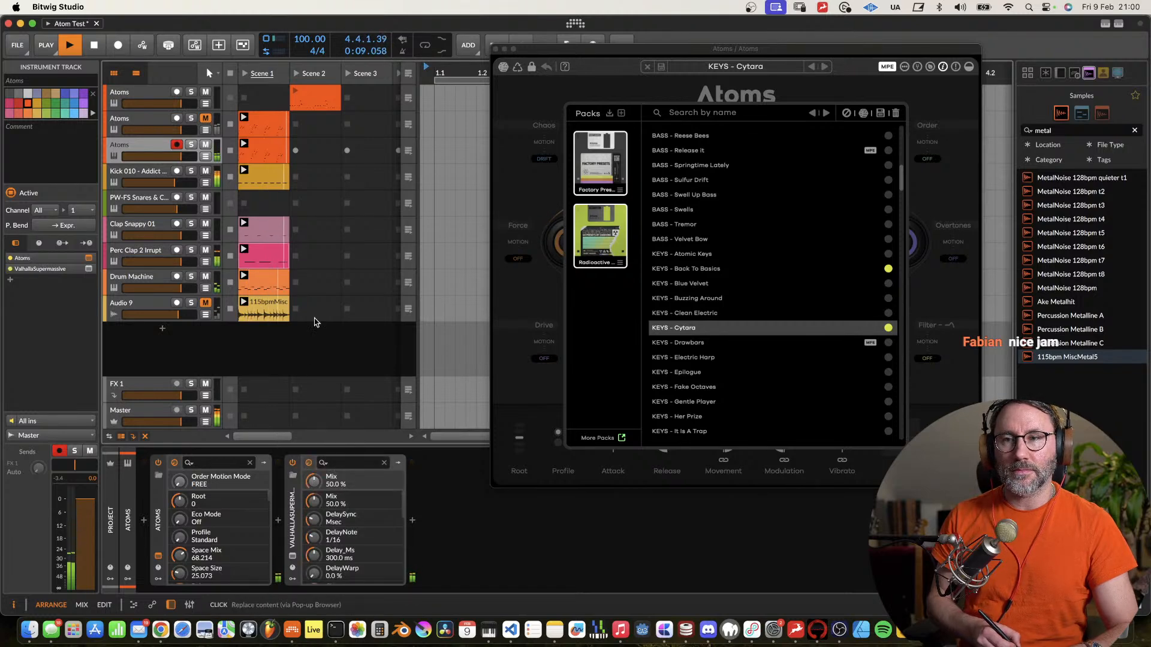
Open the third Atoms track's Scene 1 clip in an enlarged note editor and close the Atoms plug-in window.
double_click(276, 151)
click(677, 475)
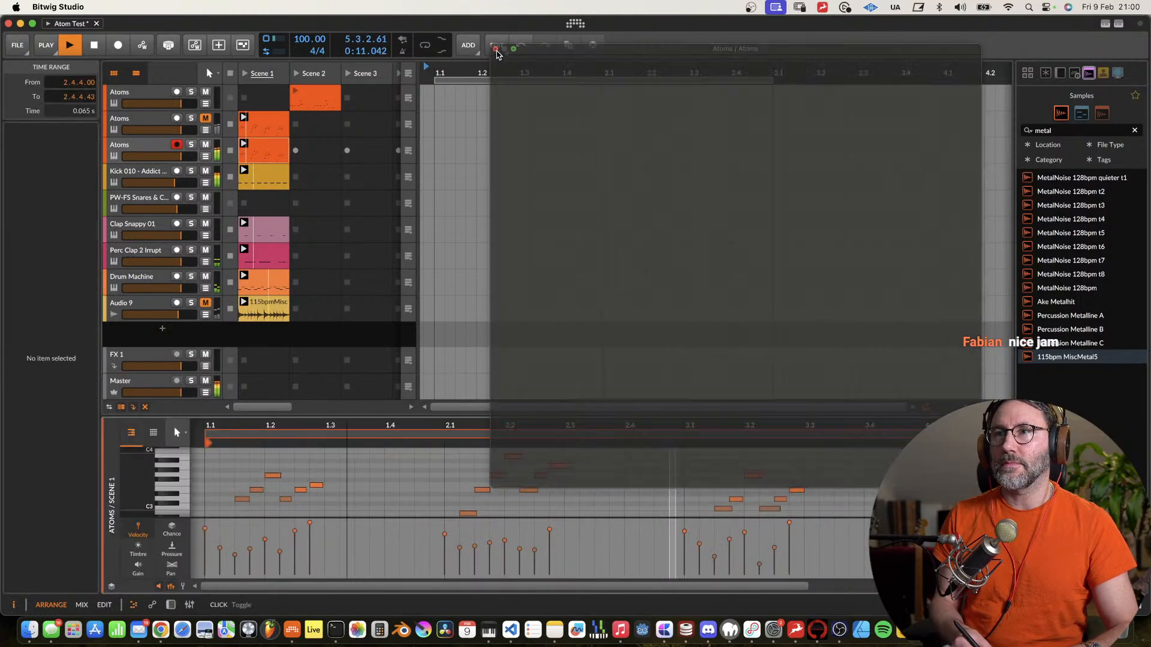
drag(750, 417, 728, 280)
scroll(723, 432, right, 3)
scroll(723, 433, right, 4)
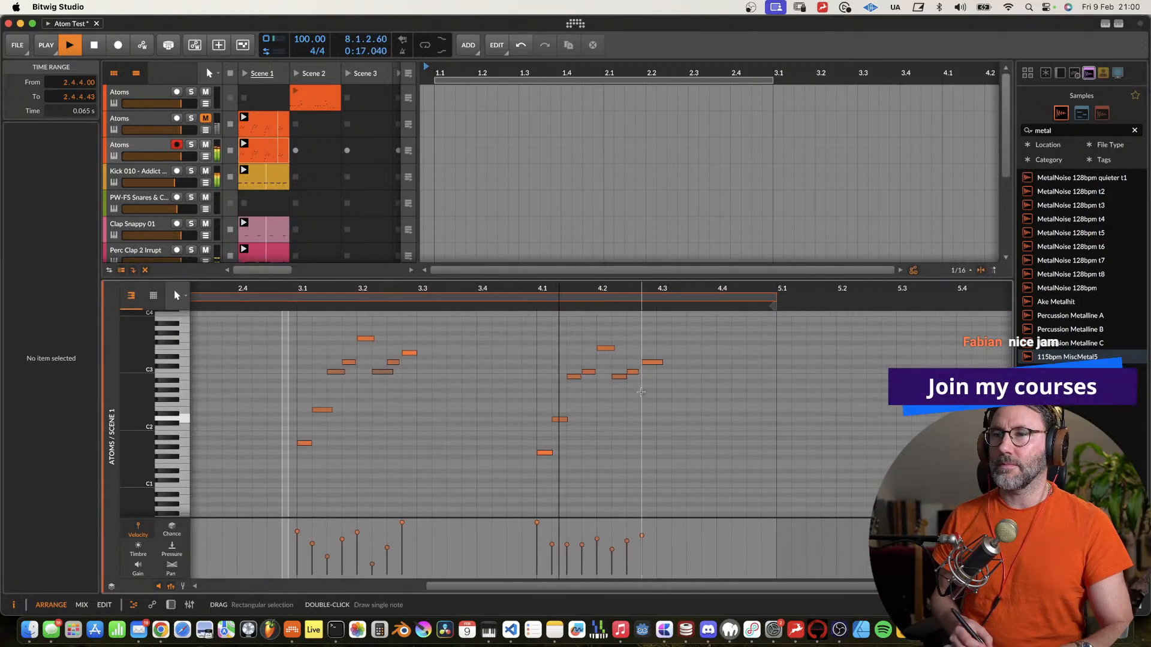
Stop playback, audition individual notes in bar 4 of the Atoms clip, and return to the track's device chain.
key(space)
click(589, 373)
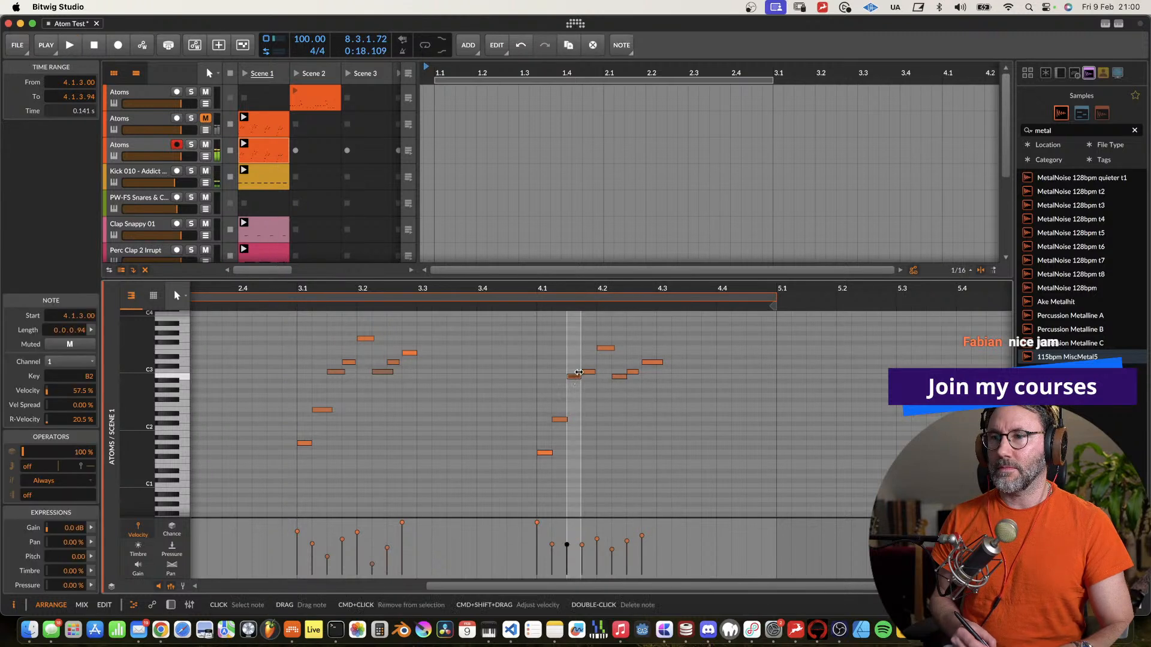
click(608, 349)
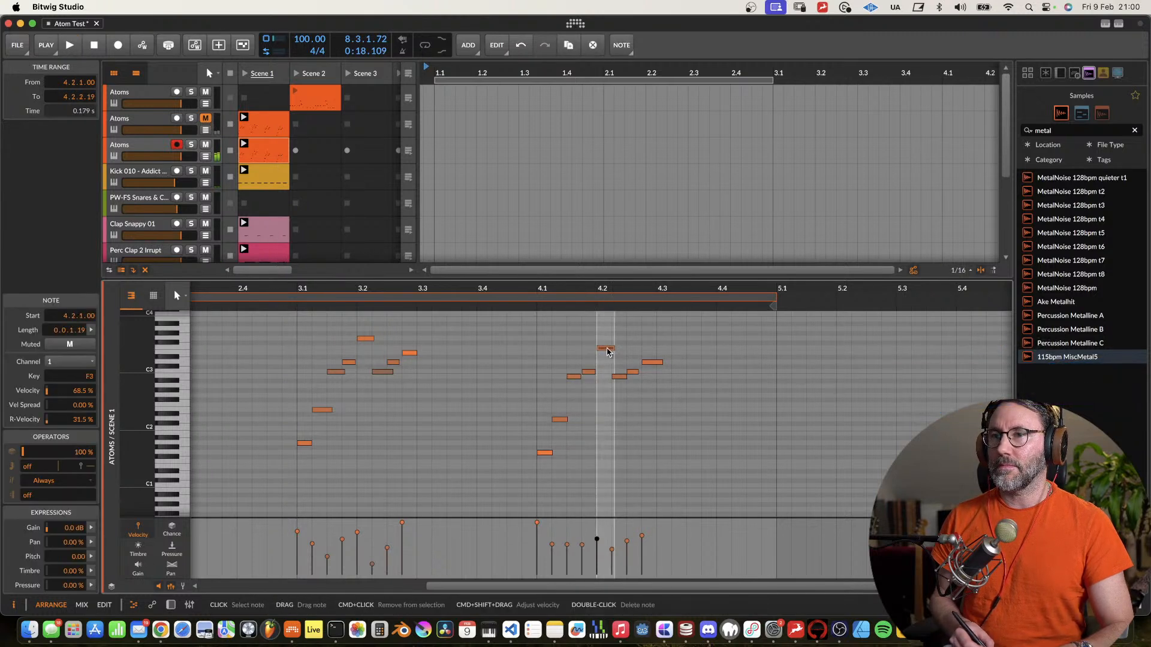
click(619, 377)
click(652, 364)
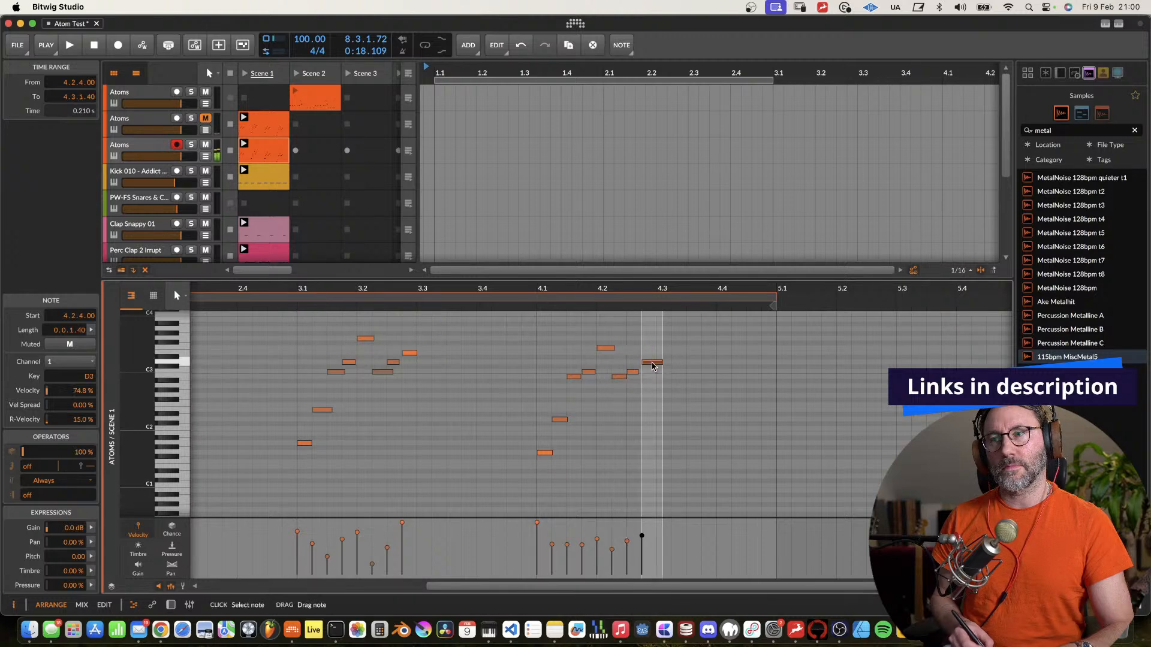
key(d)
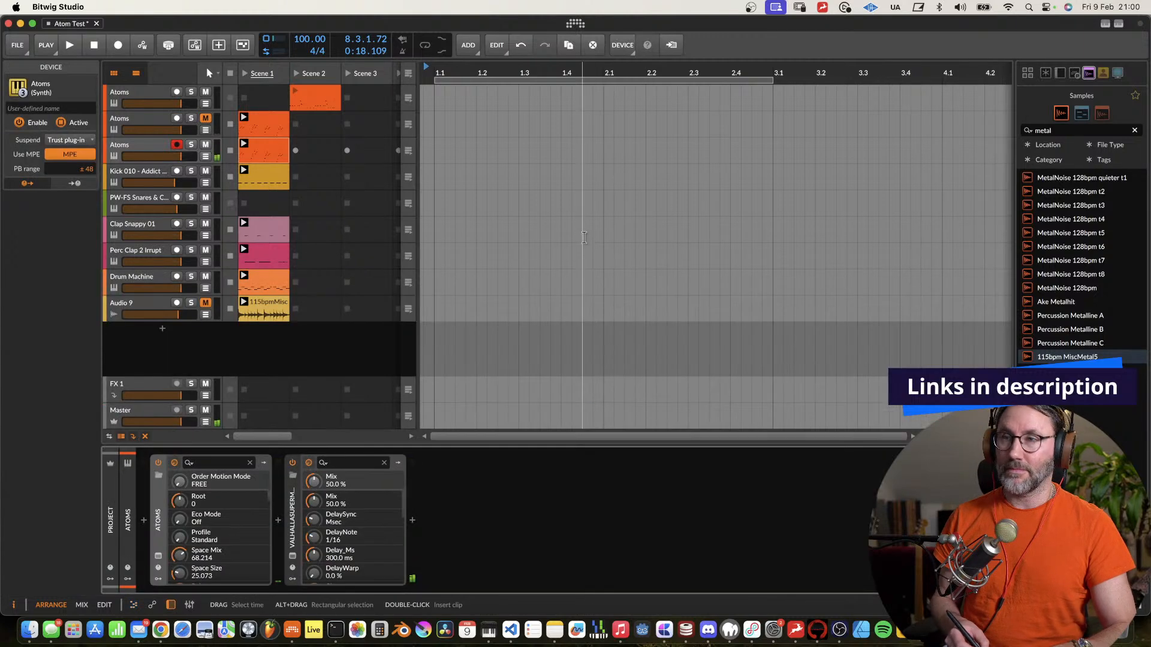
Compare the second and third Atoms tracks in playback by swapping which one is muted.
key(space)
key(space)
click(207, 145)
click(207, 118)
key(space)
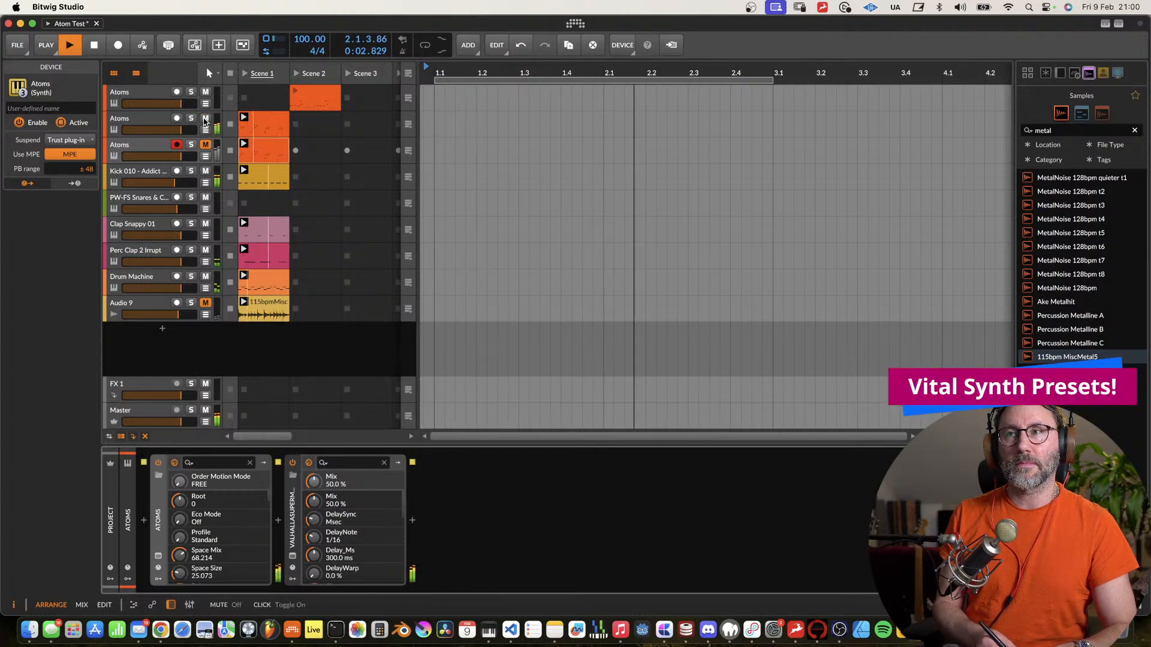
key(space)
Play the project with only the second Atoms track muted, select the third Atoms track and save the project.
key(space)
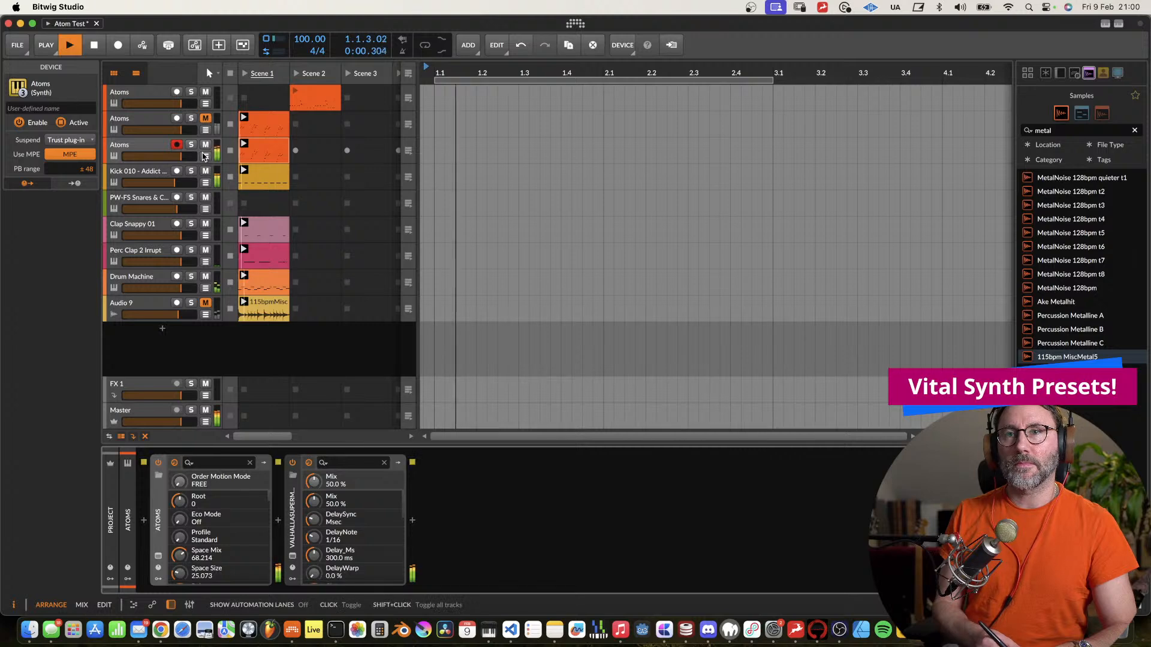
click(142, 145)
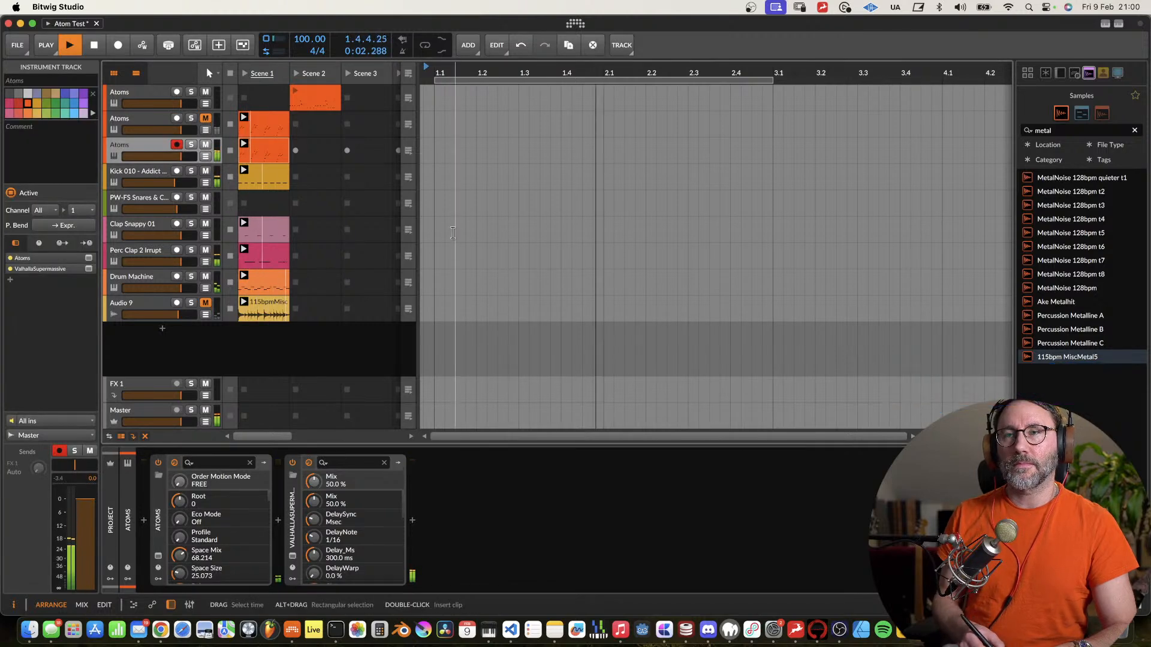
key(super+s)
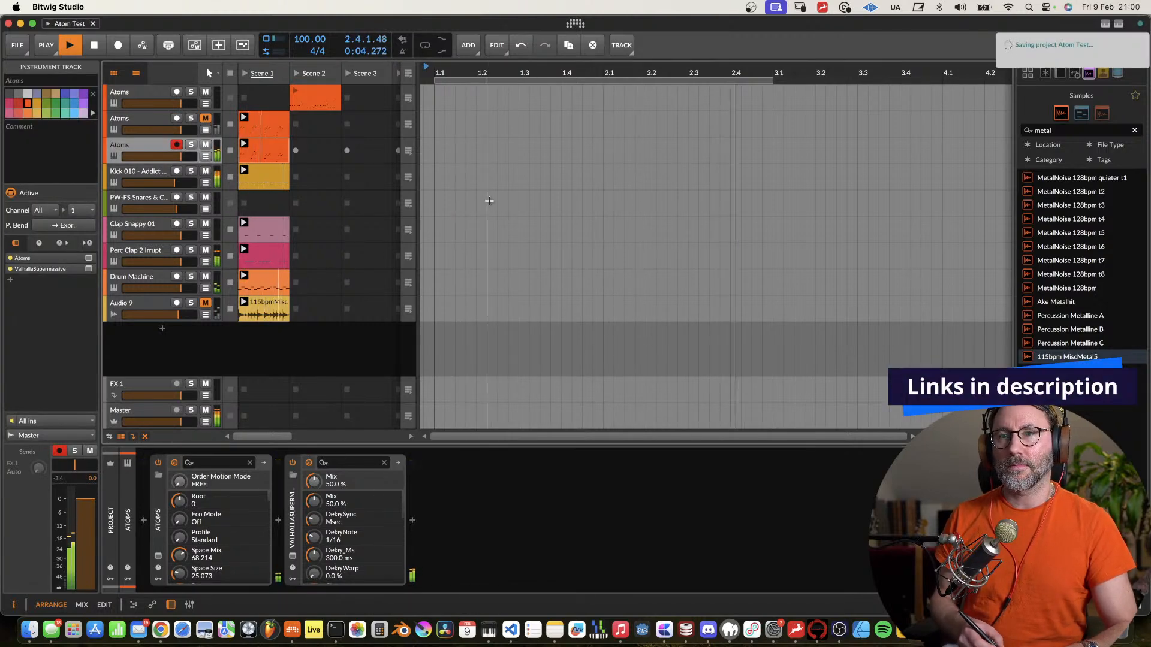
Mute the Kick 010 and Drum Machine tracks, and unmute Audio 9 with its volume raised to +1.2 dB.
click(206, 171)
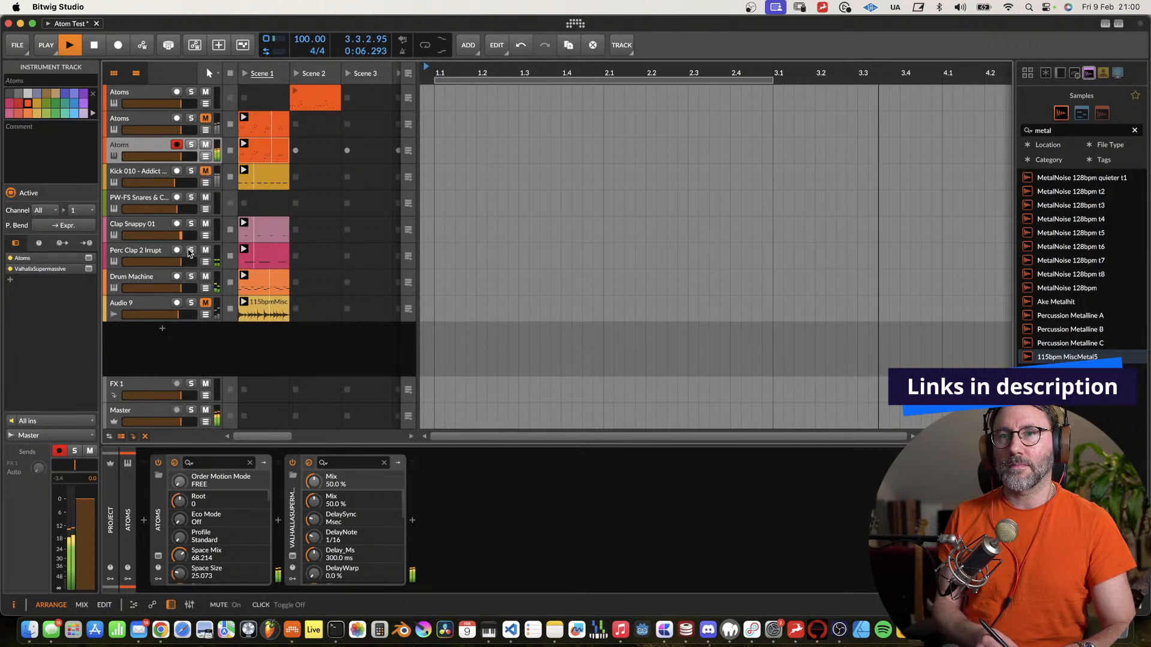
click(206, 303)
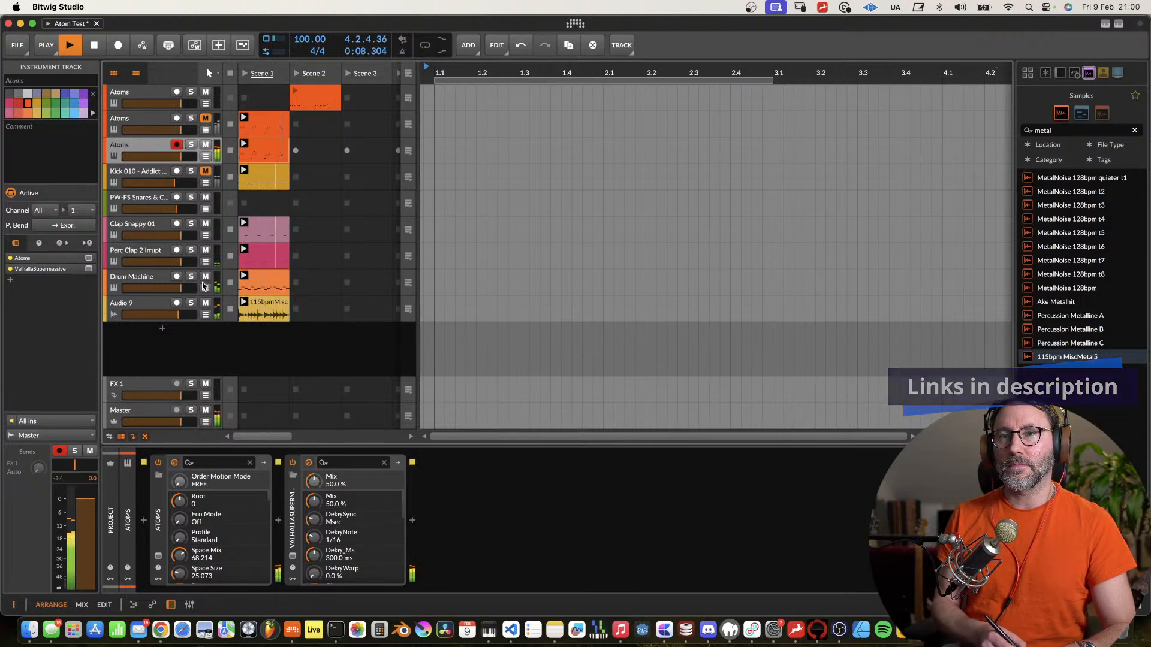
drag(182, 314, 182, 314)
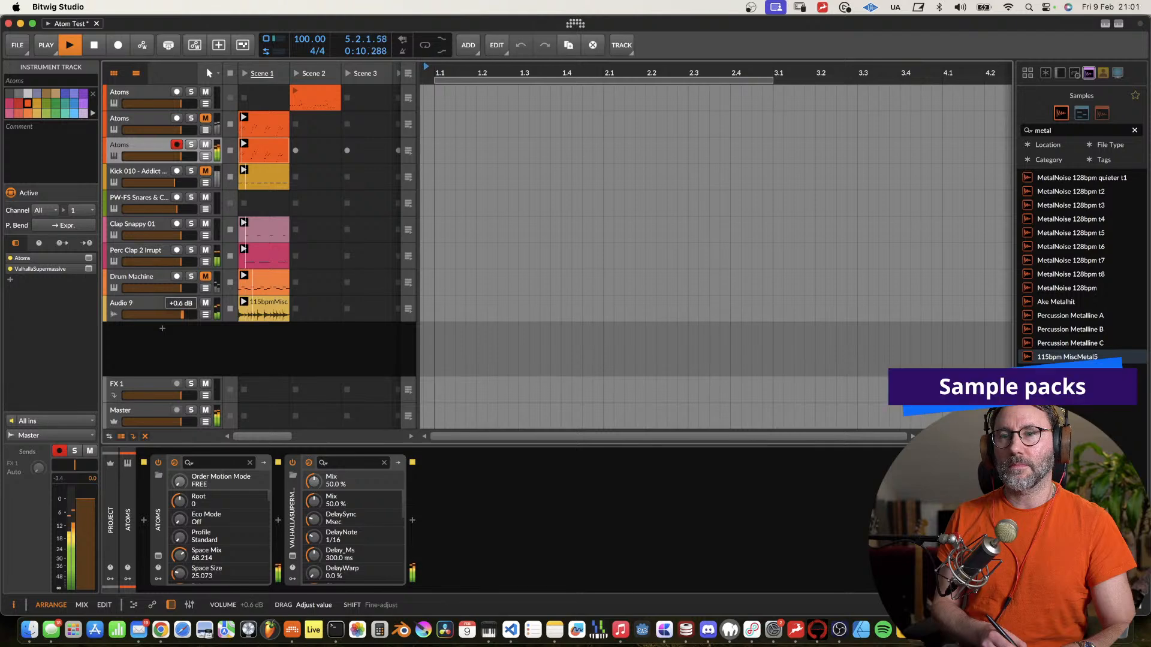
click(154, 305)
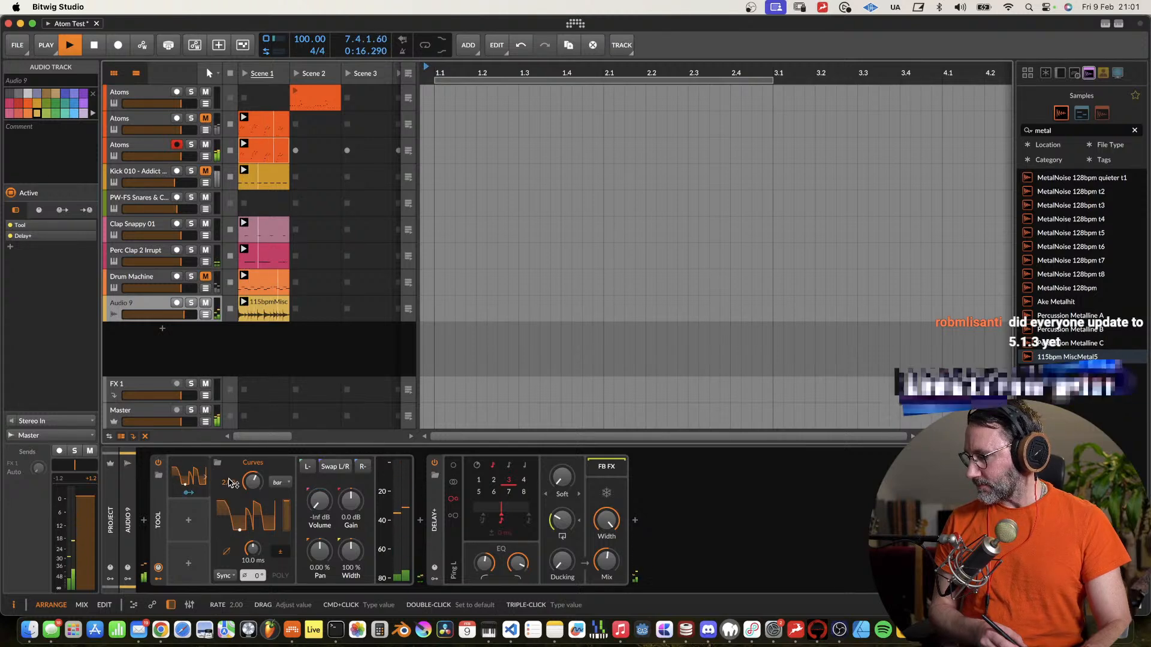
Check the installed Bitwig Studio version in the program's About information and close the dashboard.
click(575, 24)
click(719, 58)
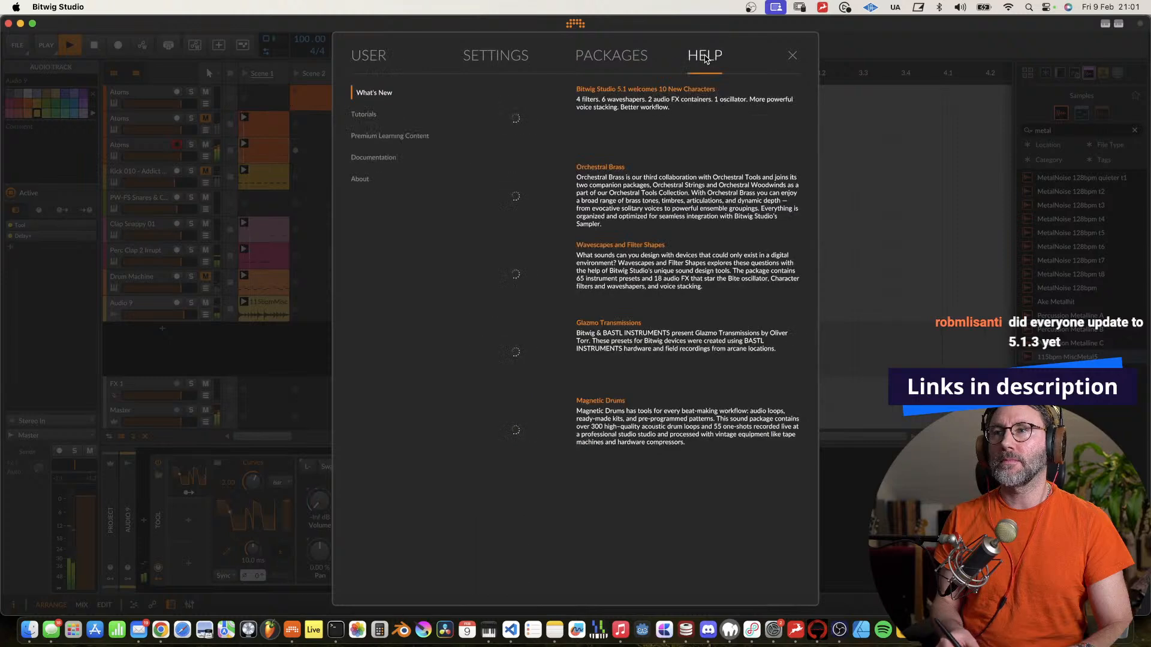
click(364, 179)
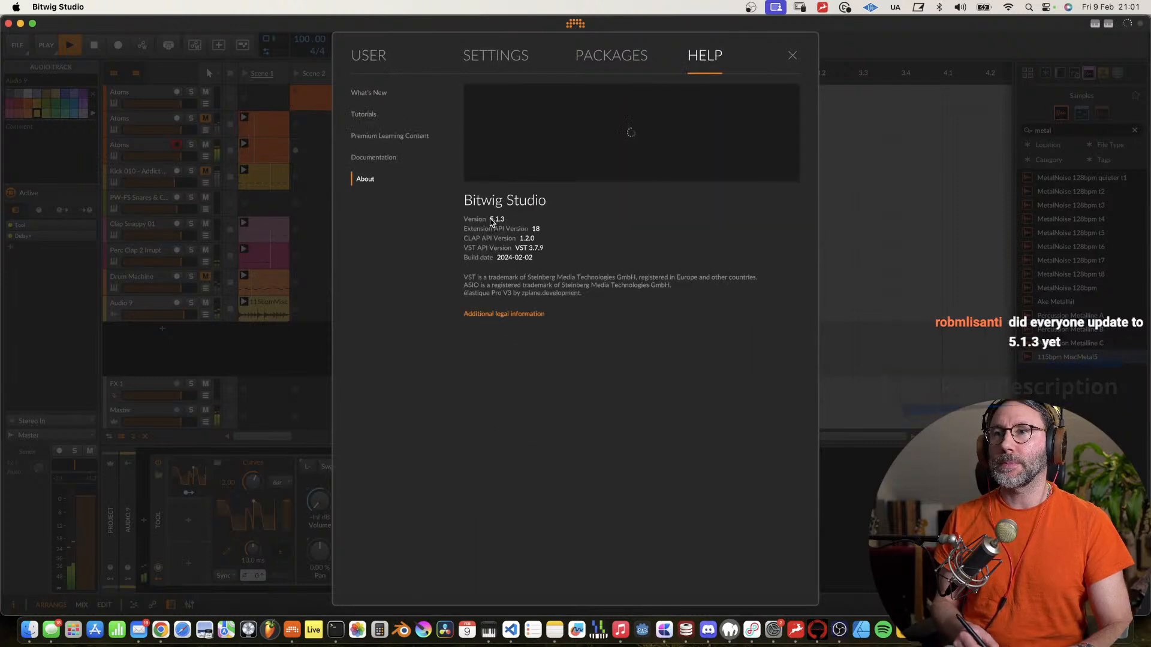
click(793, 55)
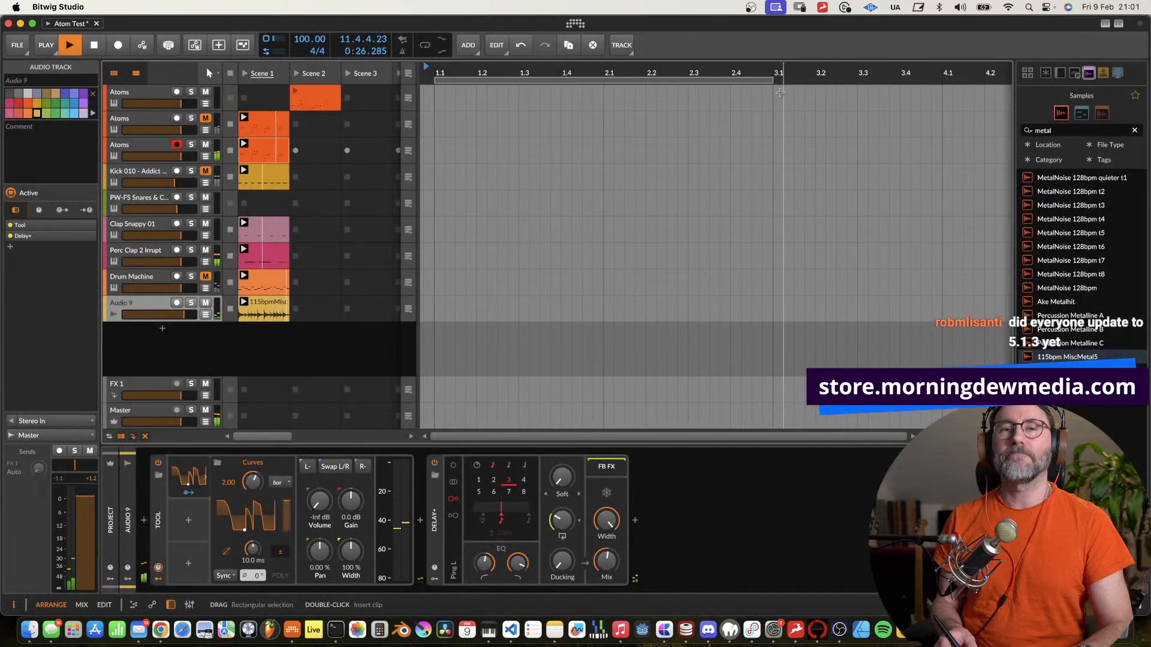
Save the project with playback stopped and duplicate the third Atoms track.
key(space)
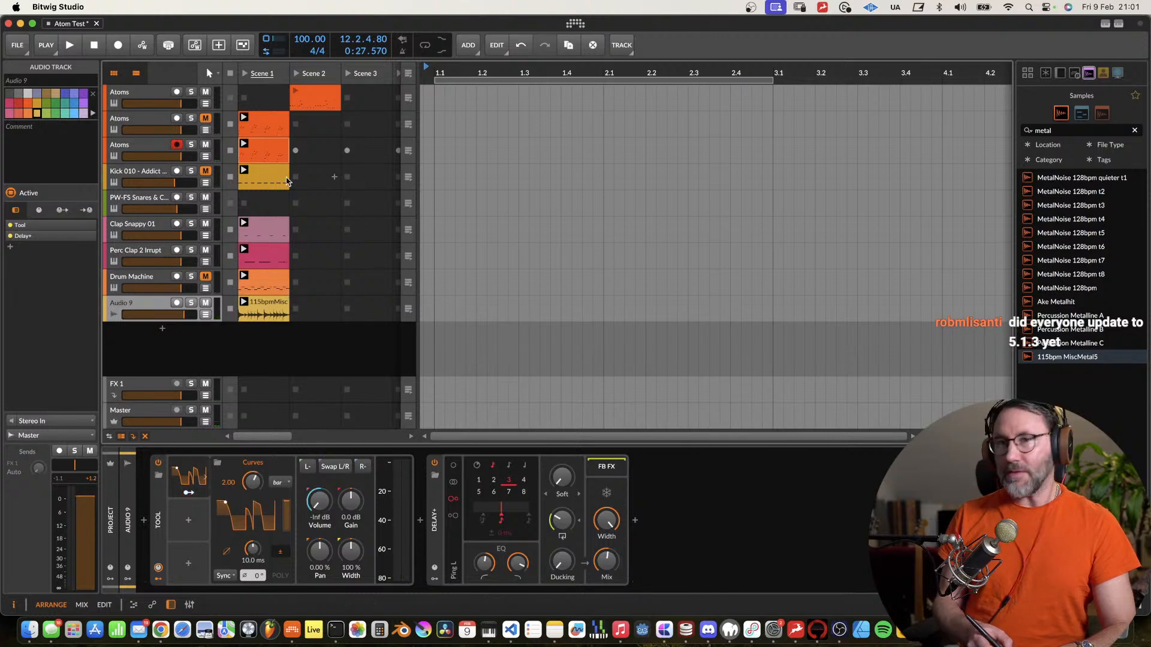
click(208, 160)
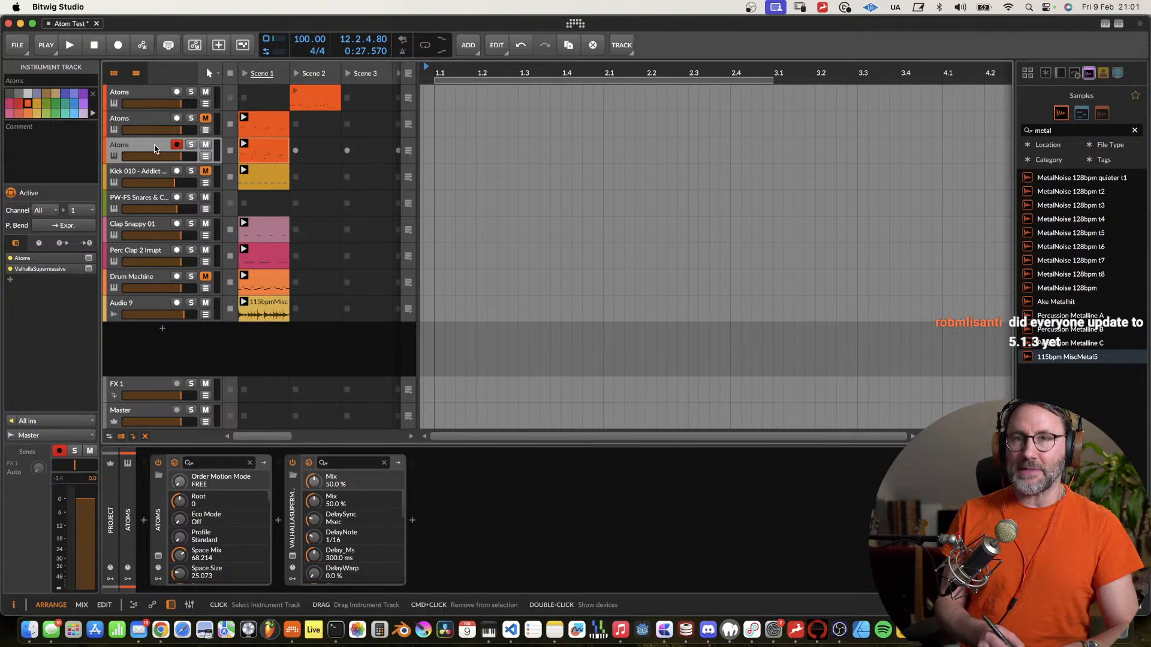
key(cmd+s)
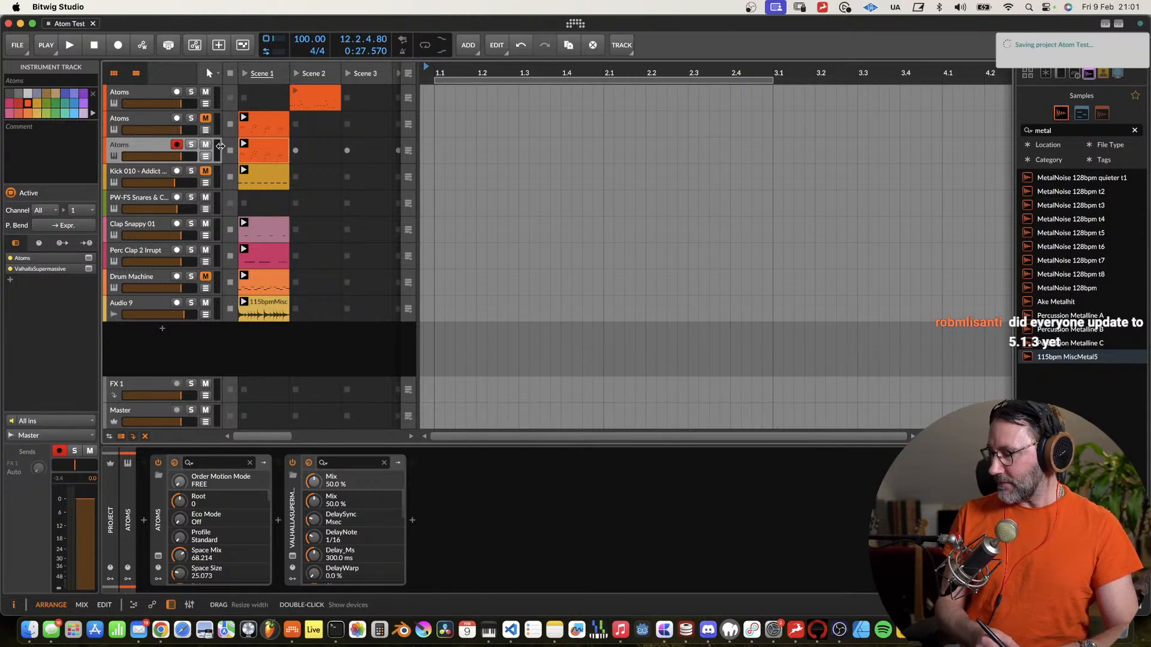
key(cmd+d)
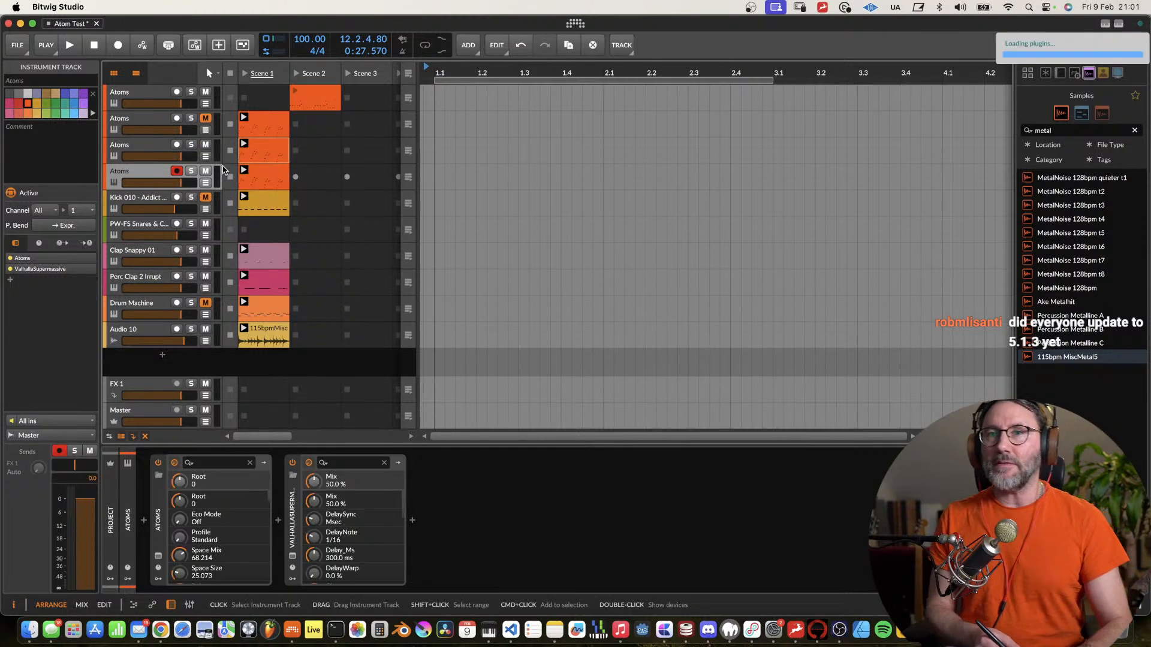
Delete the Scene 1 clip from the fourth Atoms track and switch off that track's ValhallaSupermassive effect.
click(275, 174)
key(Delete)
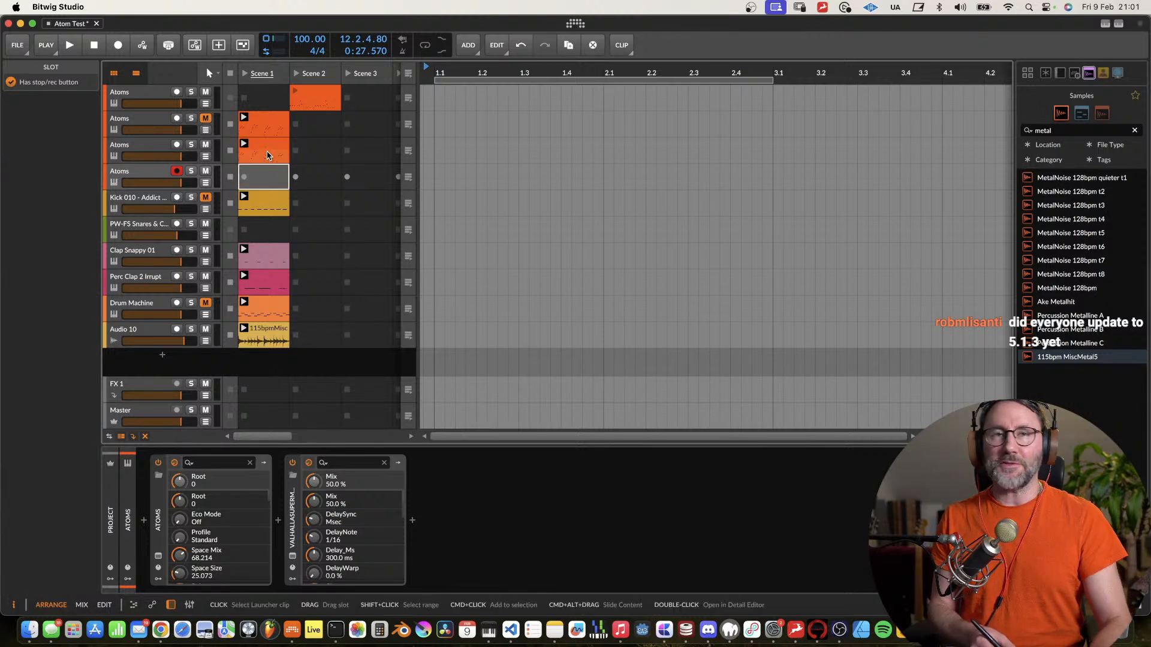
click(269, 127)
click(259, 151)
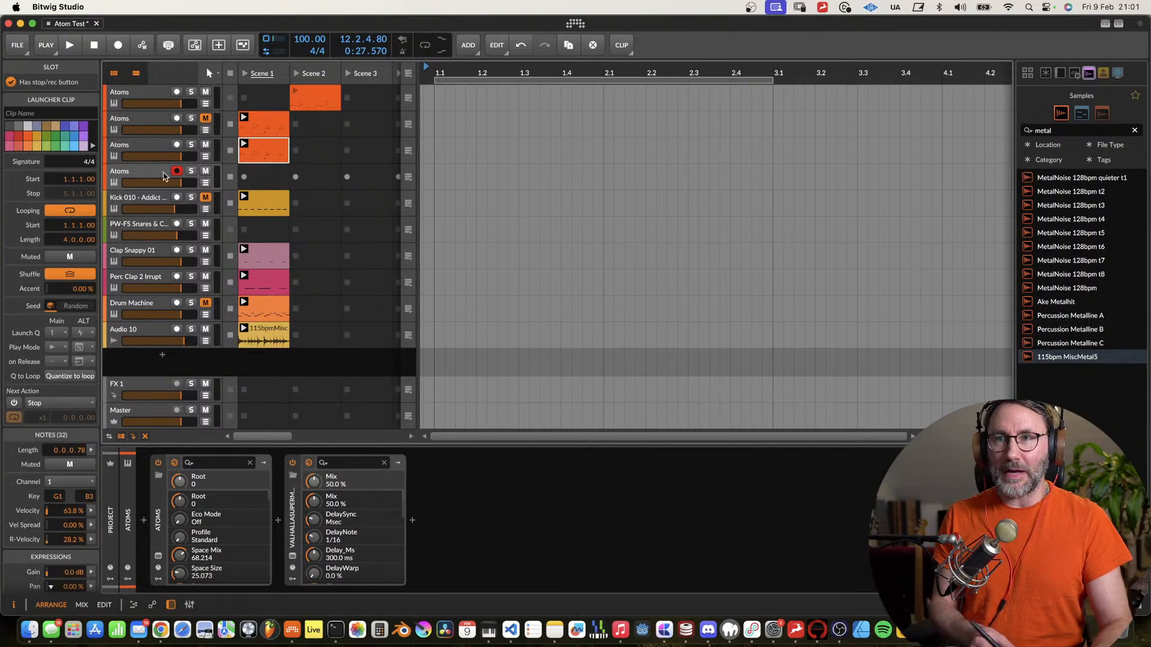
click(144, 173)
click(292, 463)
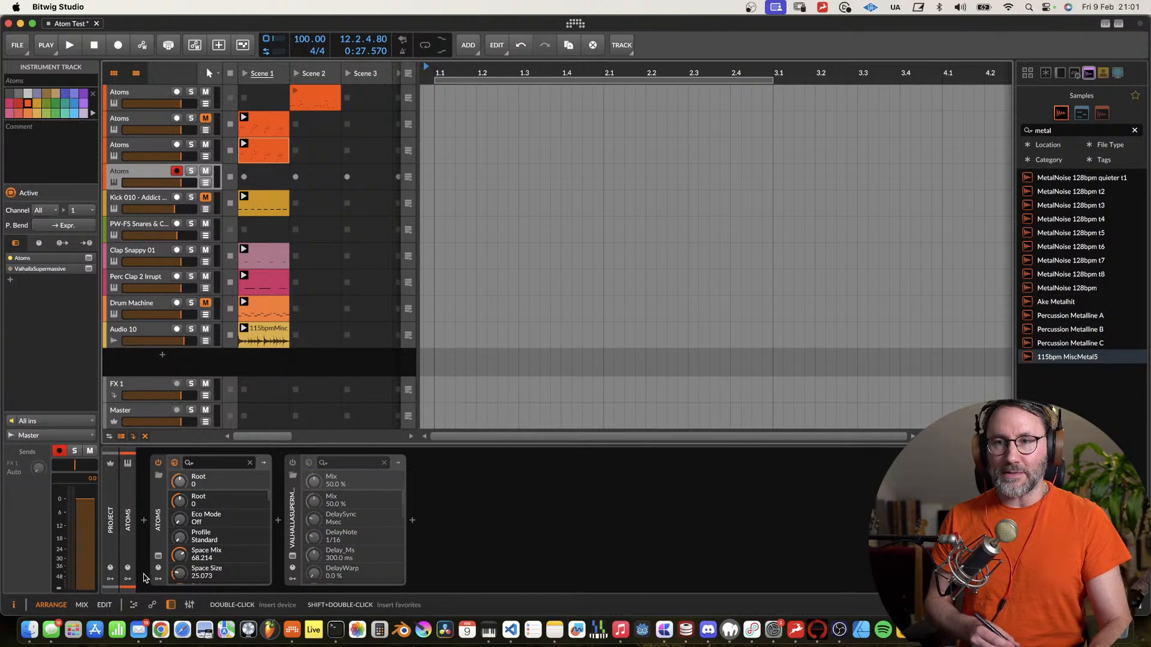
Load the factory preset KEYS - Drawbars into the fourth track's Atoms synth and close the plug-in window.
click(159, 557)
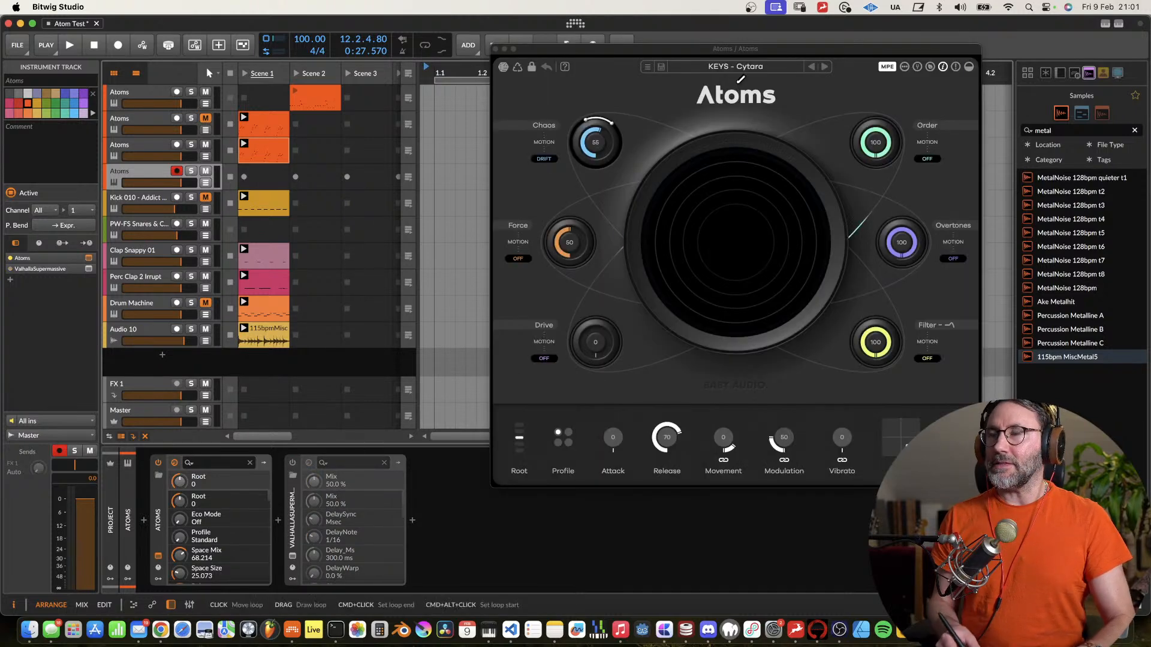
drag(846, 51, 558, 39)
click(514, 55)
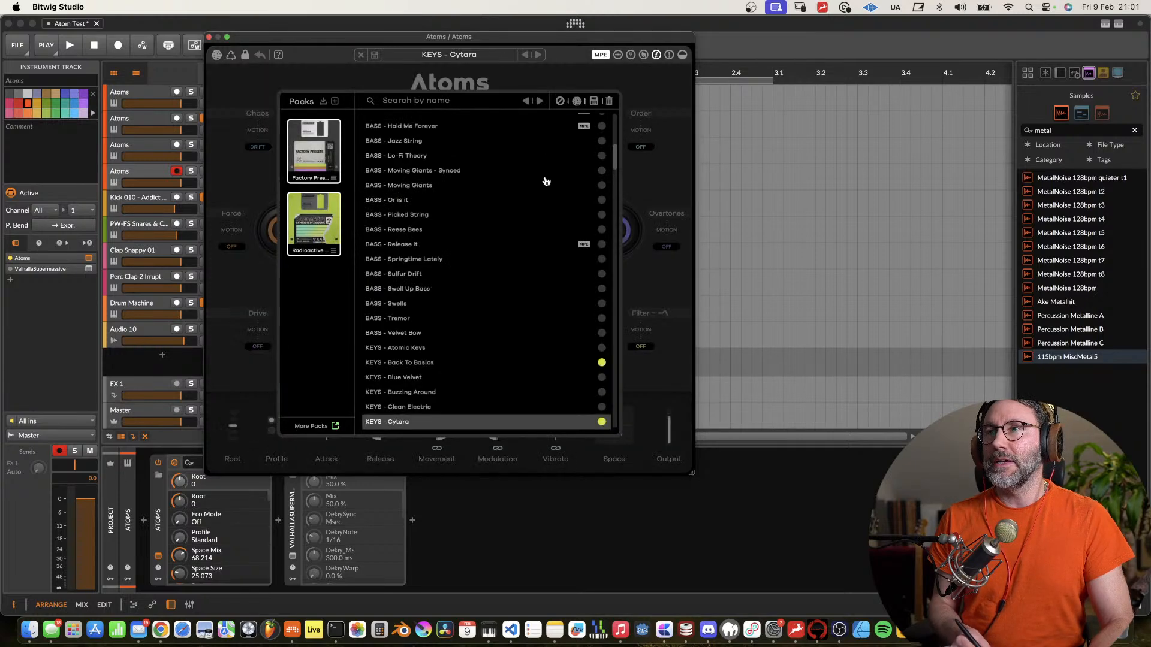
scroll(614, 175, down, 2)
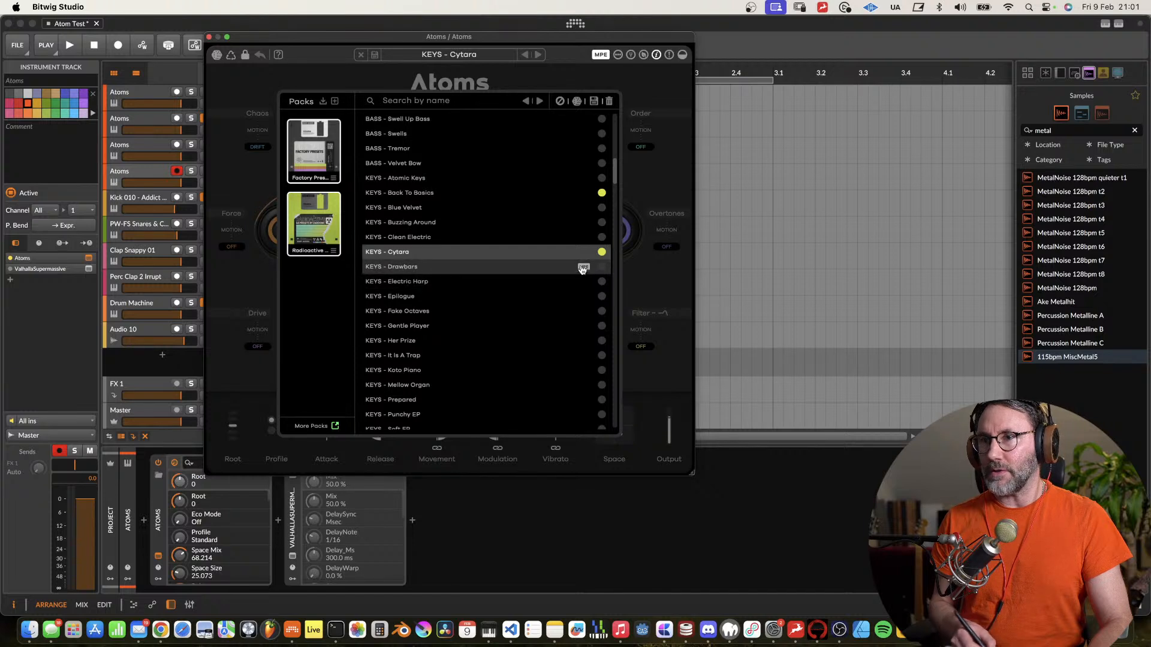
click(437, 269)
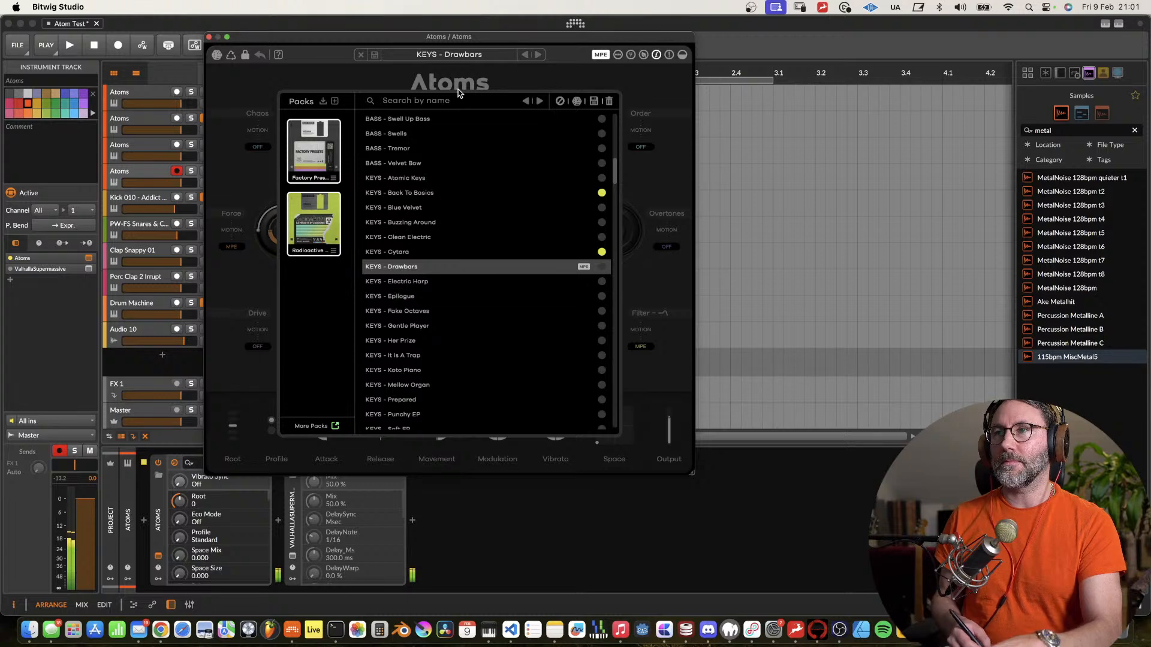
click(209, 38)
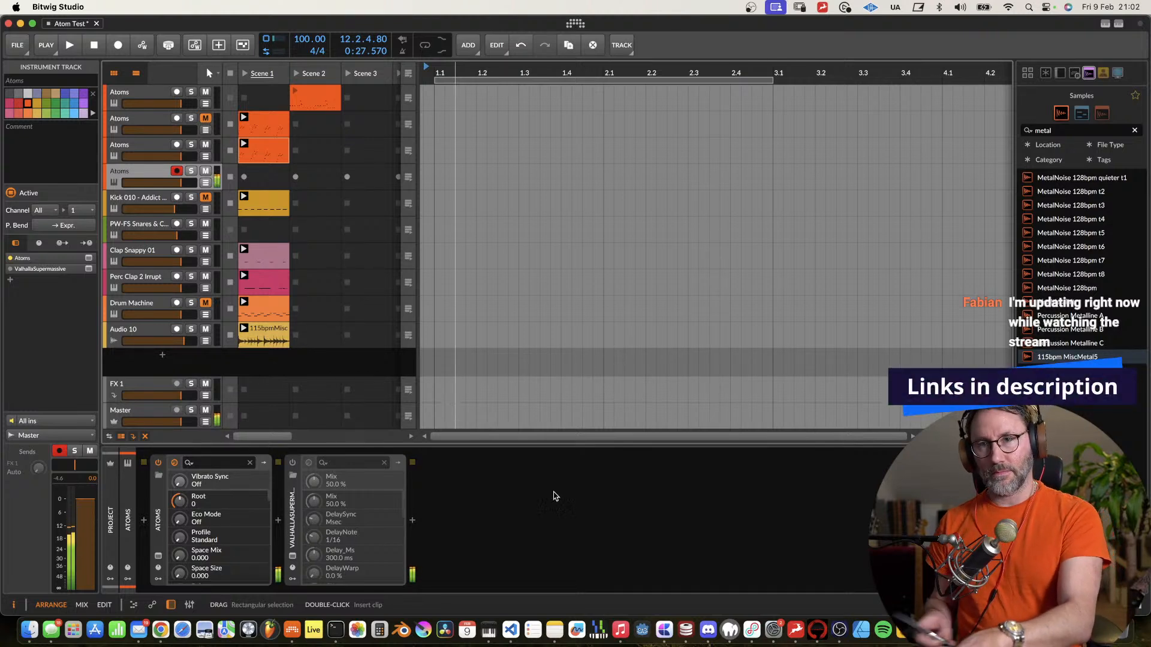
Reopen the fourth track's Atoms synth, switch it to the KEYS - Electric Harp preset and close the preset browser.
click(159, 556)
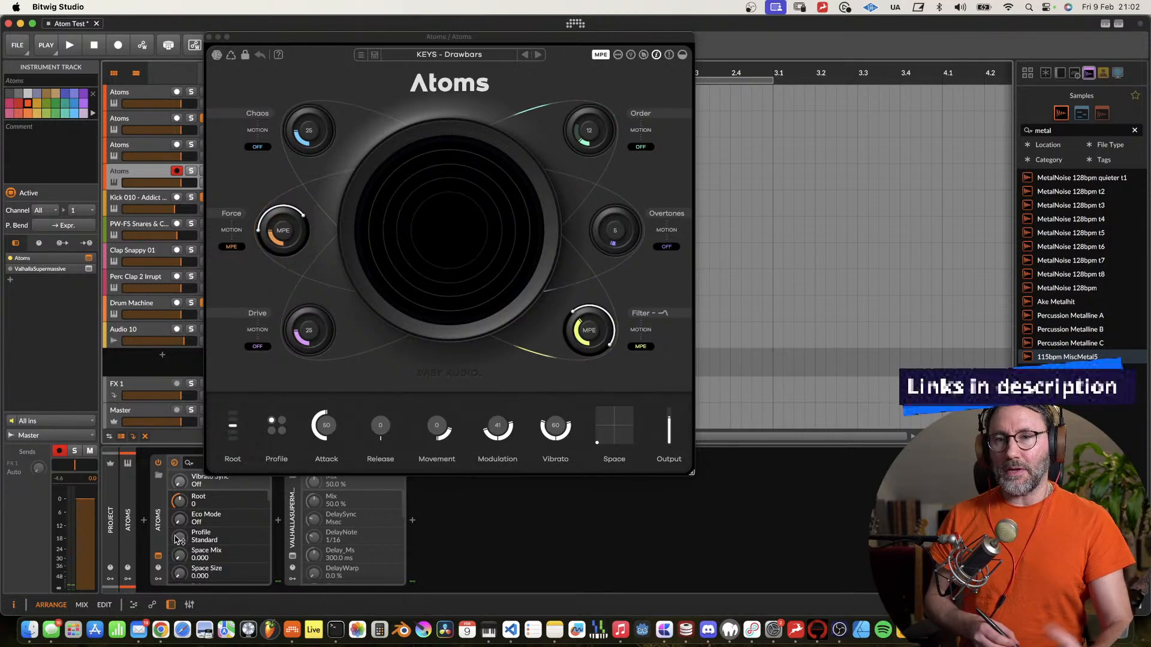
click(157, 524)
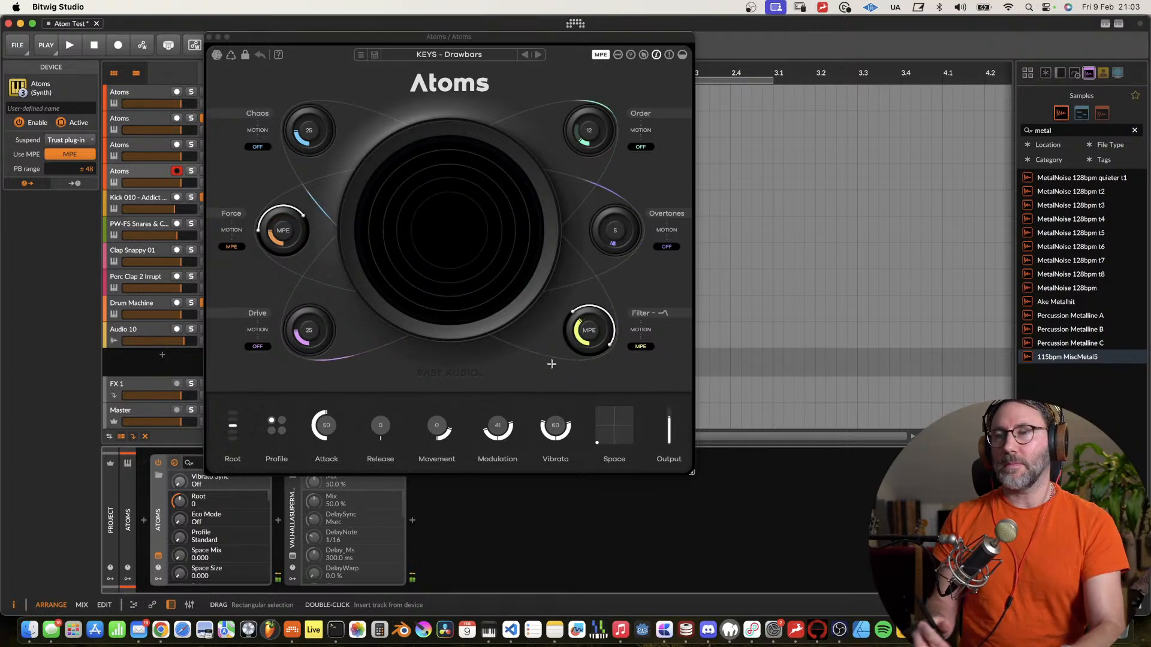
click(539, 54)
click(474, 58)
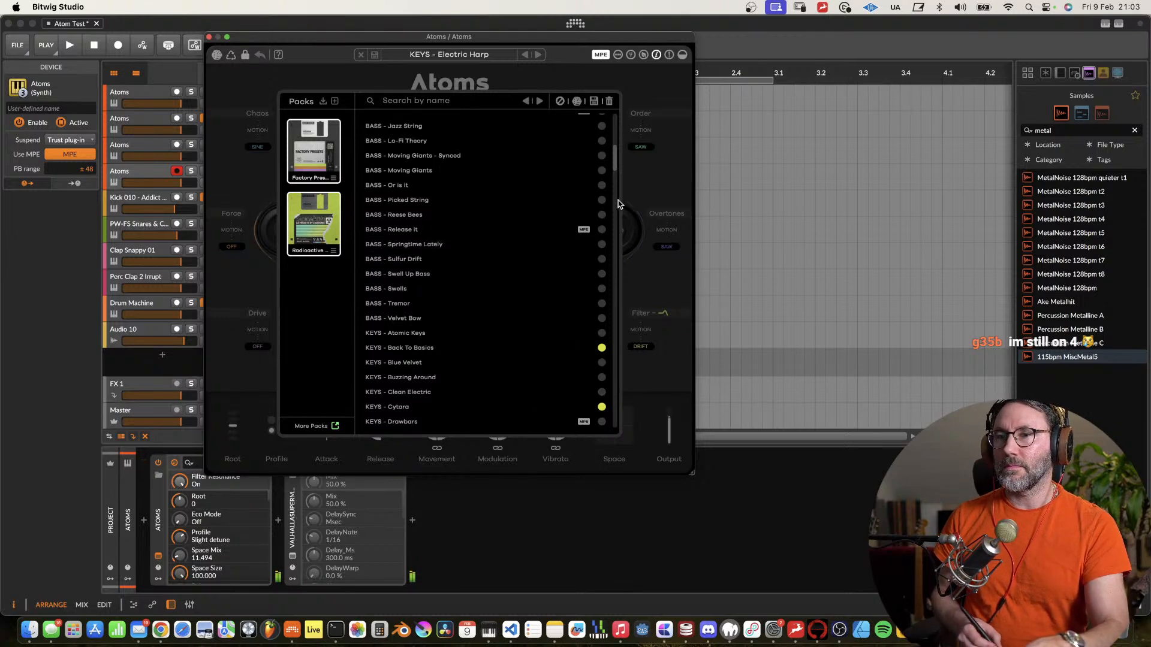
mouse_move(465, 38)
mouse_down()
mouse_move(498, 33)
mouse_move(481, 69)
mouse_move(470, 22)
mouse_up()
click(653, 69)
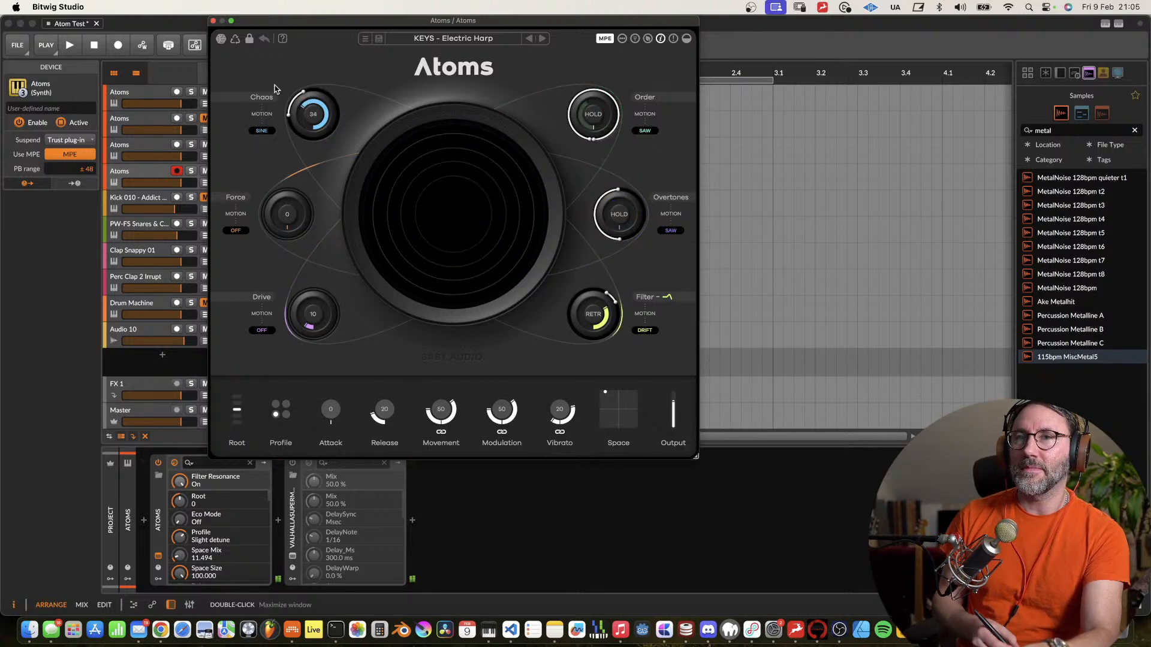
Compare Electric Harp with ValhallaSupermassive on and off, leaving the effect off, and raise the Atoms Force to about 91.
drag(290, 23, 249, 42)
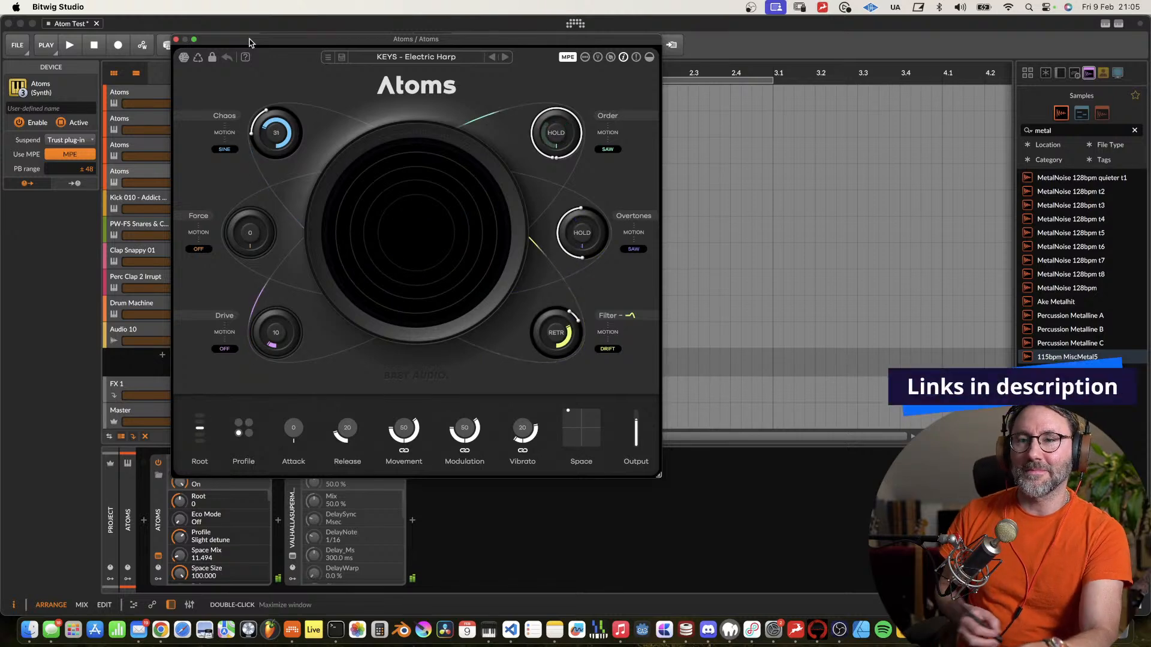
drag(358, 41, 495, 22)
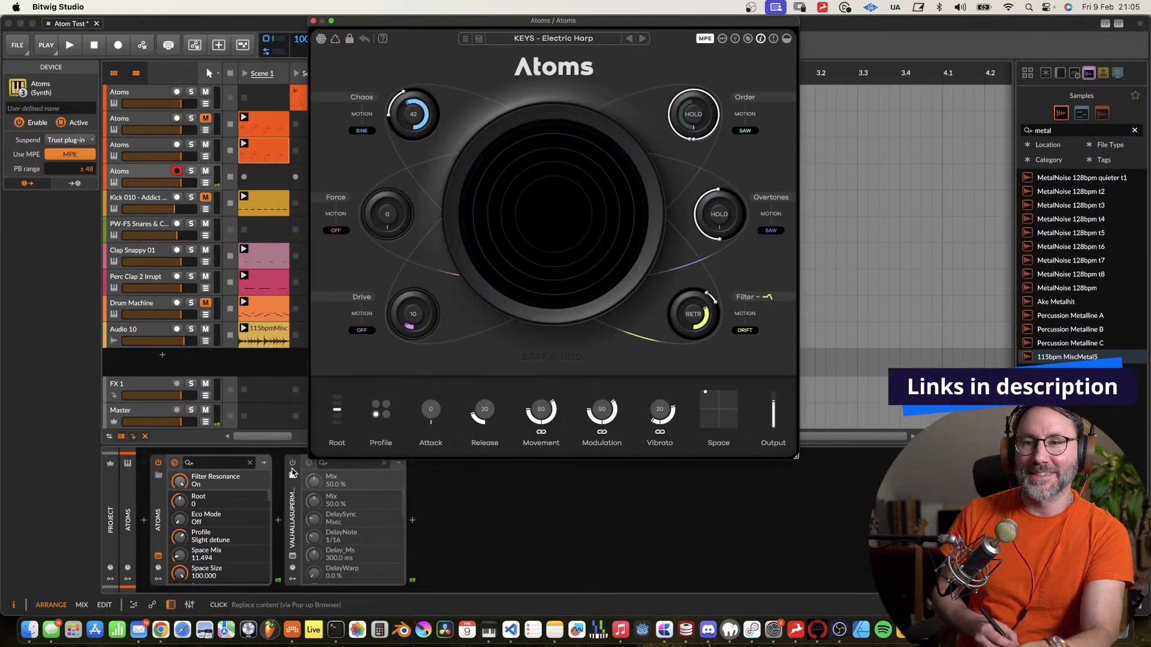
click(301, 442)
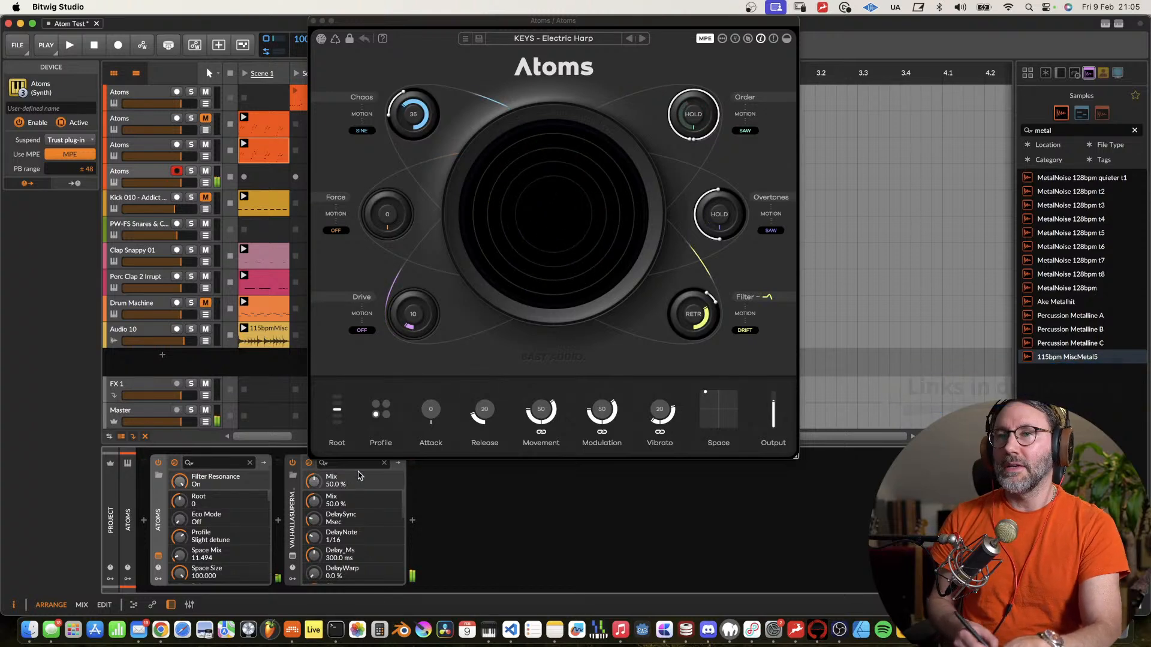
click(293, 465)
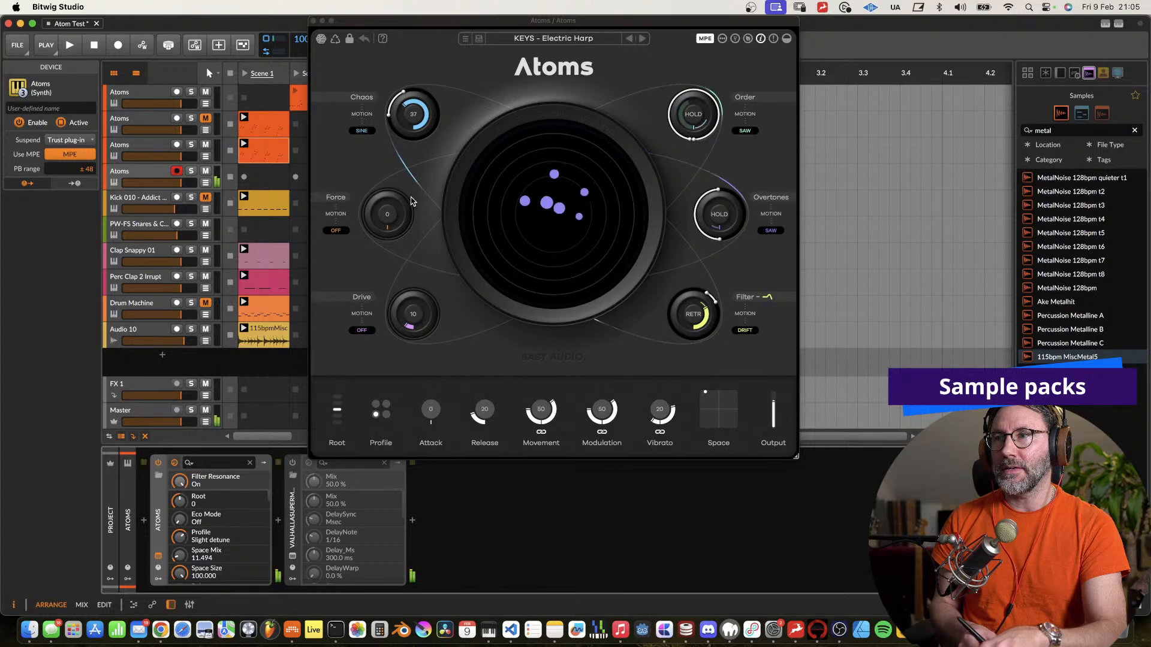
drag(389, 214, 417, 122)
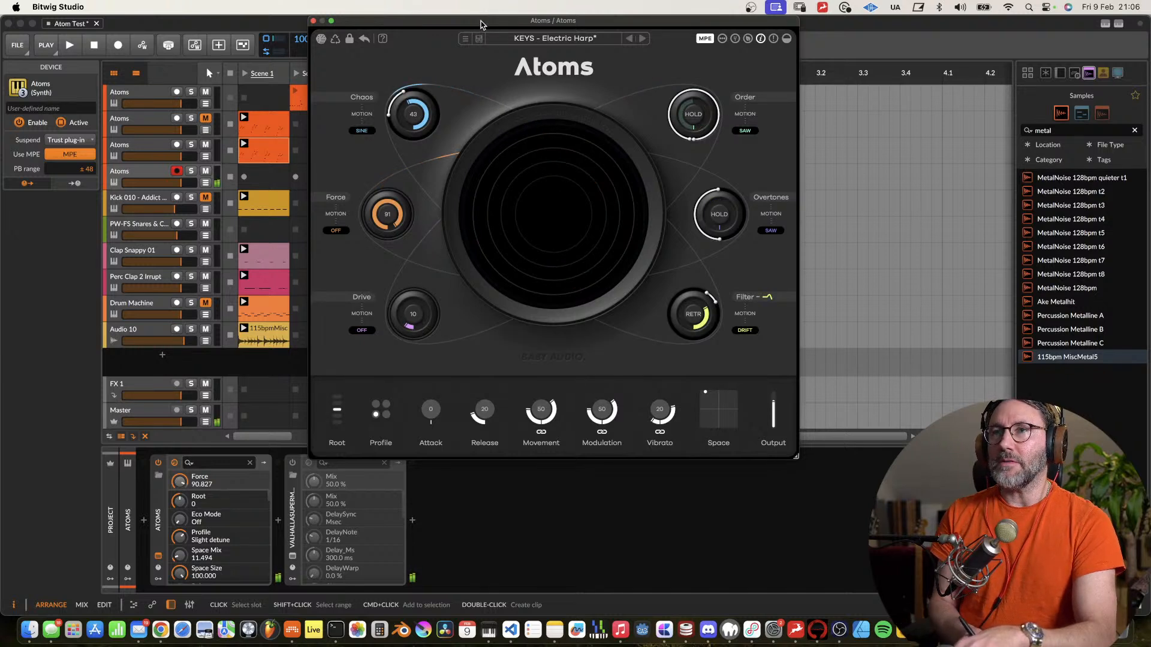
Unmute the Kick 010 track and copy its Scene 1 clip to Scene 3.
drag(481, 21, 692, 10)
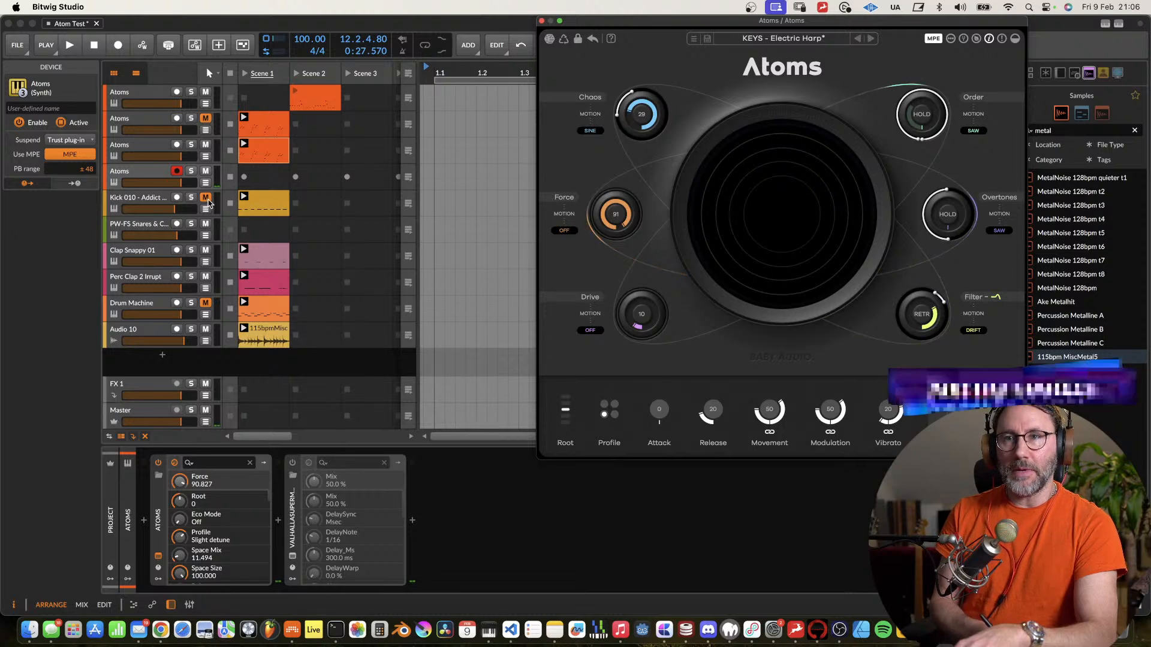
click(268, 204)
drag(270, 204, 367, 204)
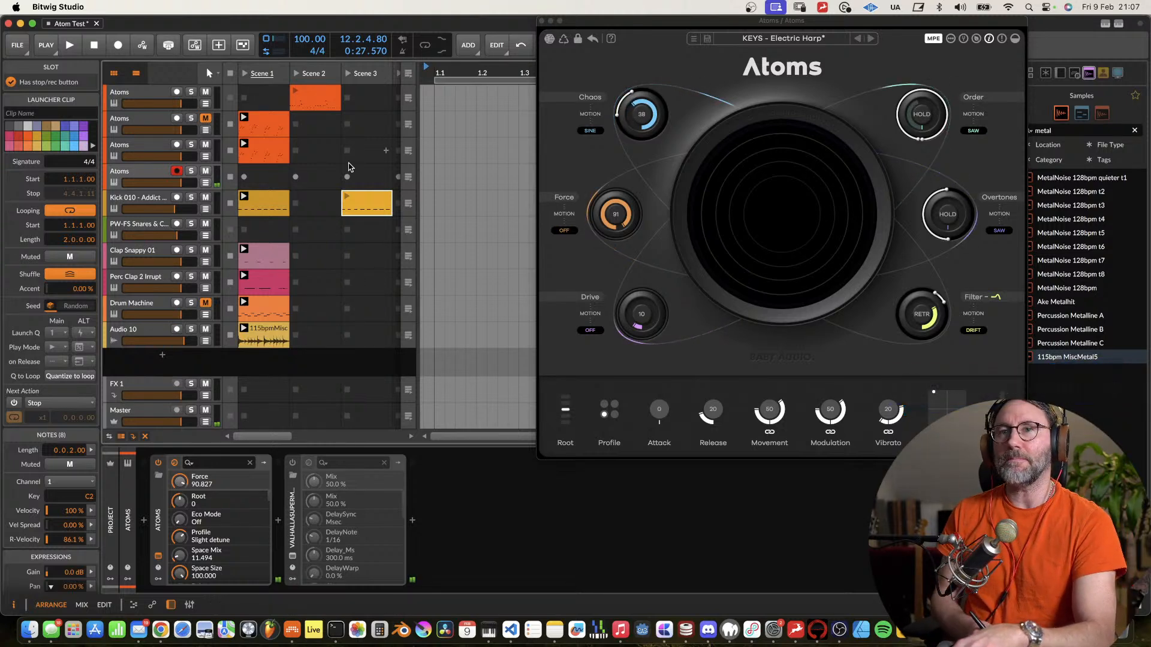
Try recording an Atoms clip into the fourth track's Scene 3 slot and undo the take.
click(348, 177)
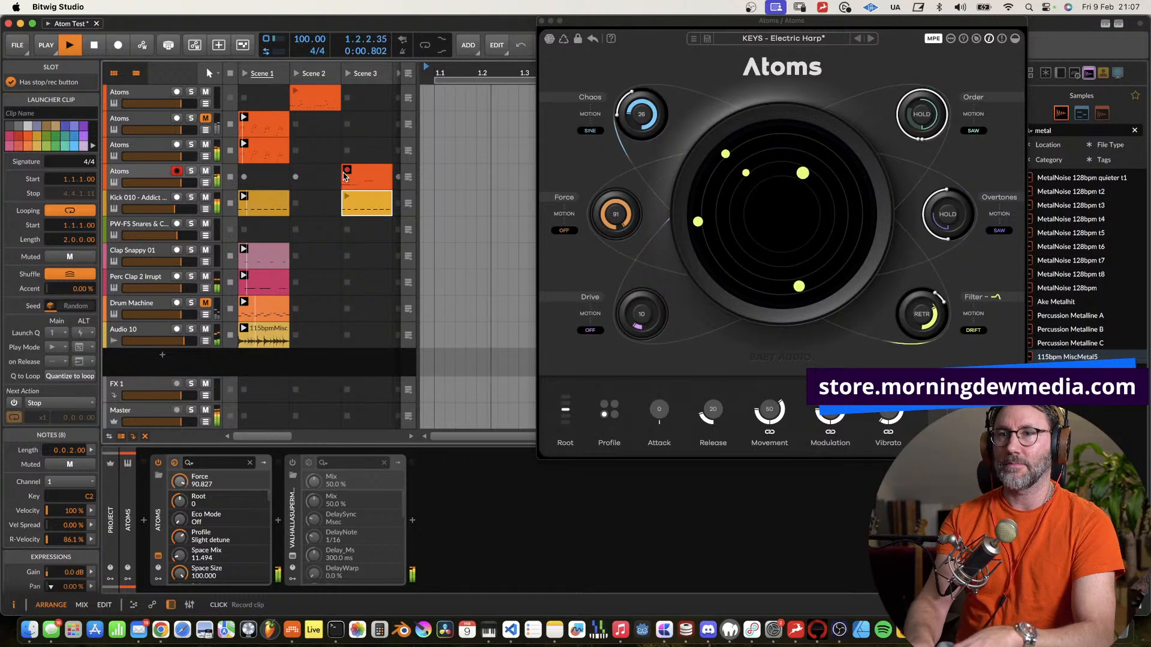
key(space)
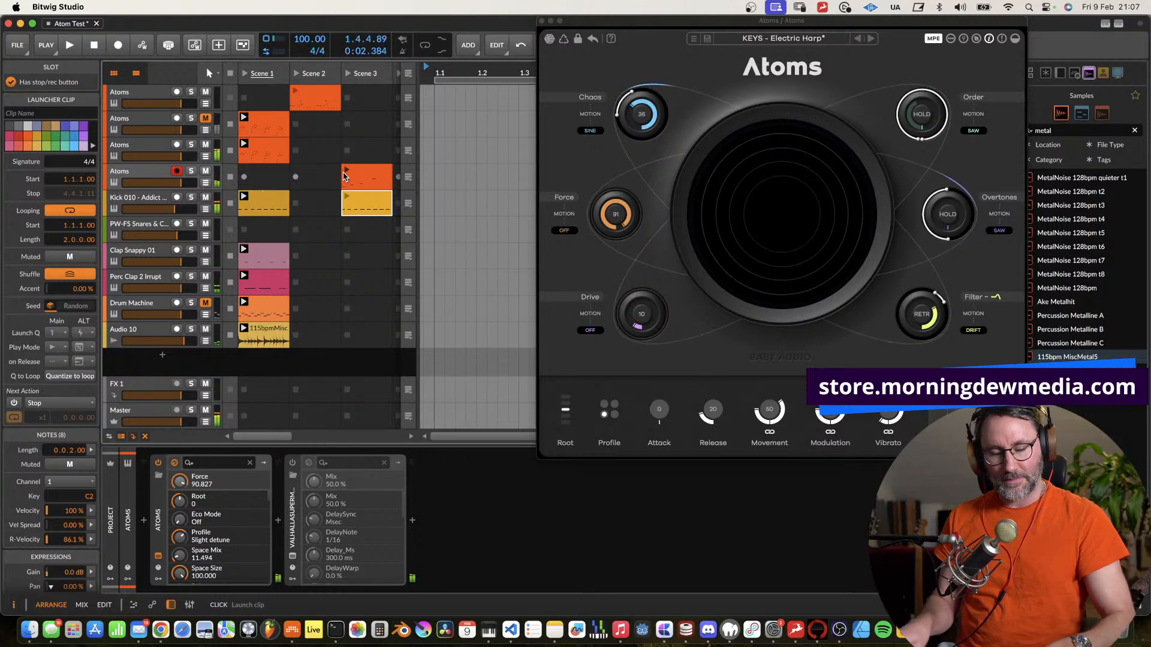
key(super+z)
Launch Scene 3, try another Atoms take in the fourth track's slot over the kick, and undo that recording.
click(346, 176)
click(348, 73)
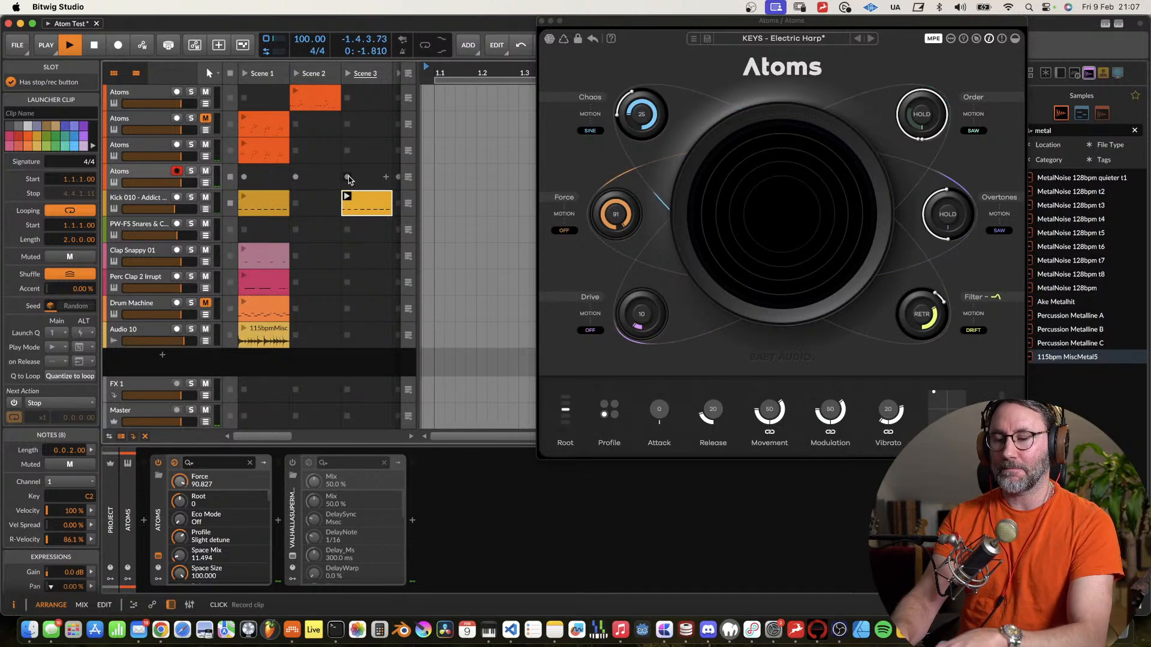
click(348, 179)
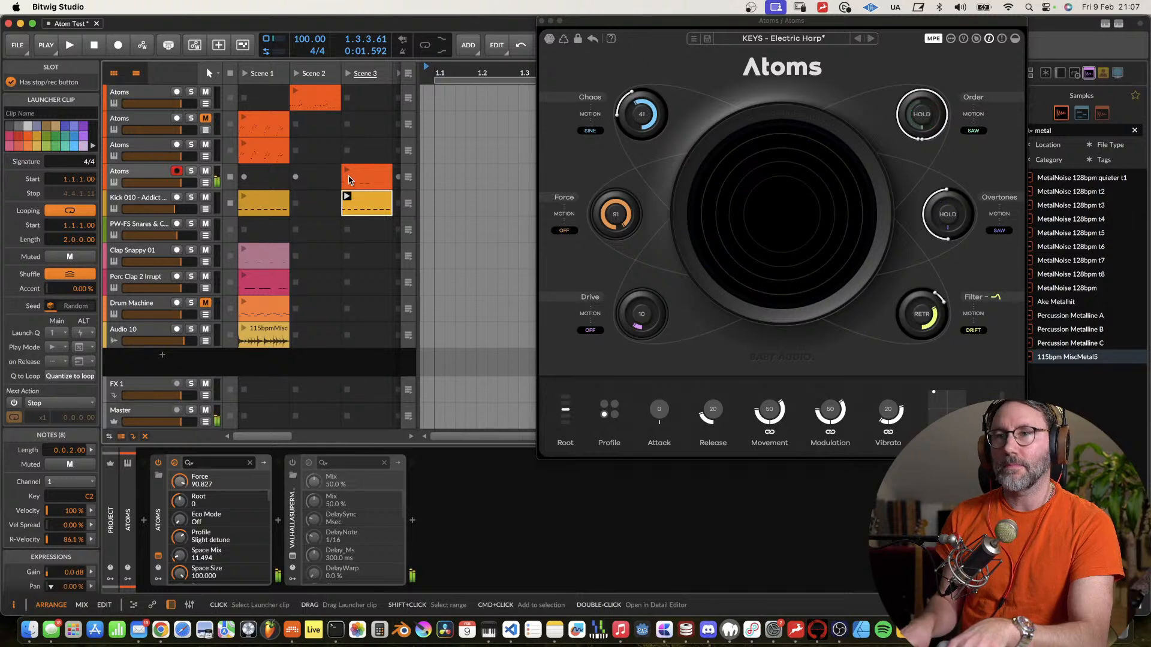
key(super+z)
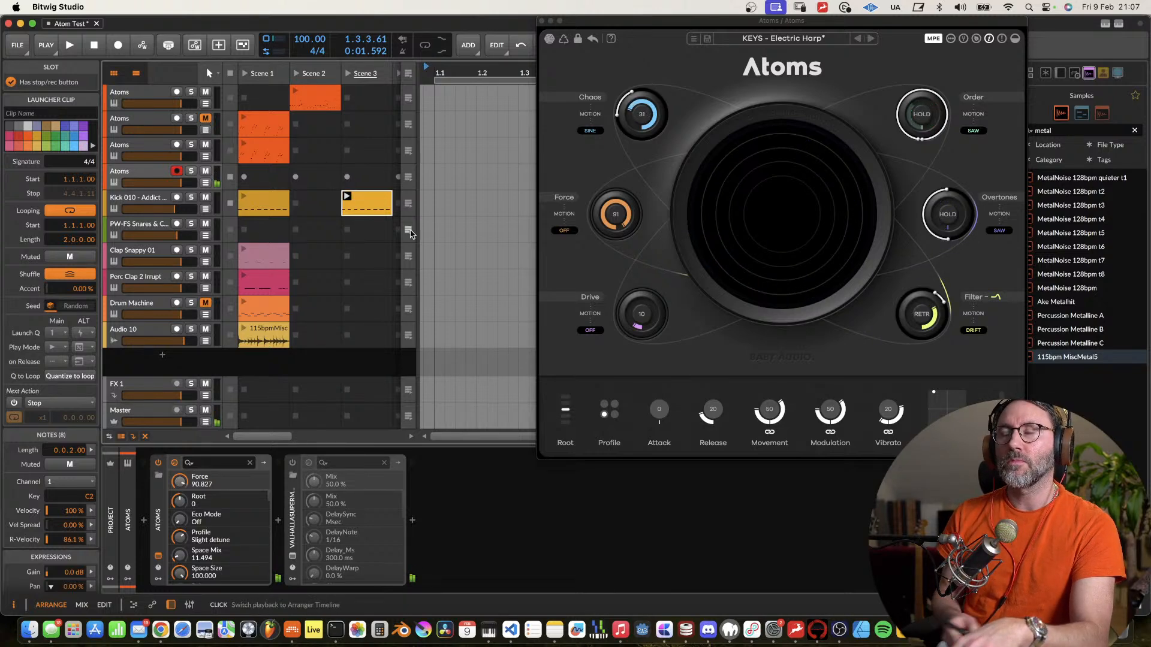
Record an Atoms melody clip into the fourth track's Scene 3 slot, stop the take and relaunch Scene 3.
key(space)
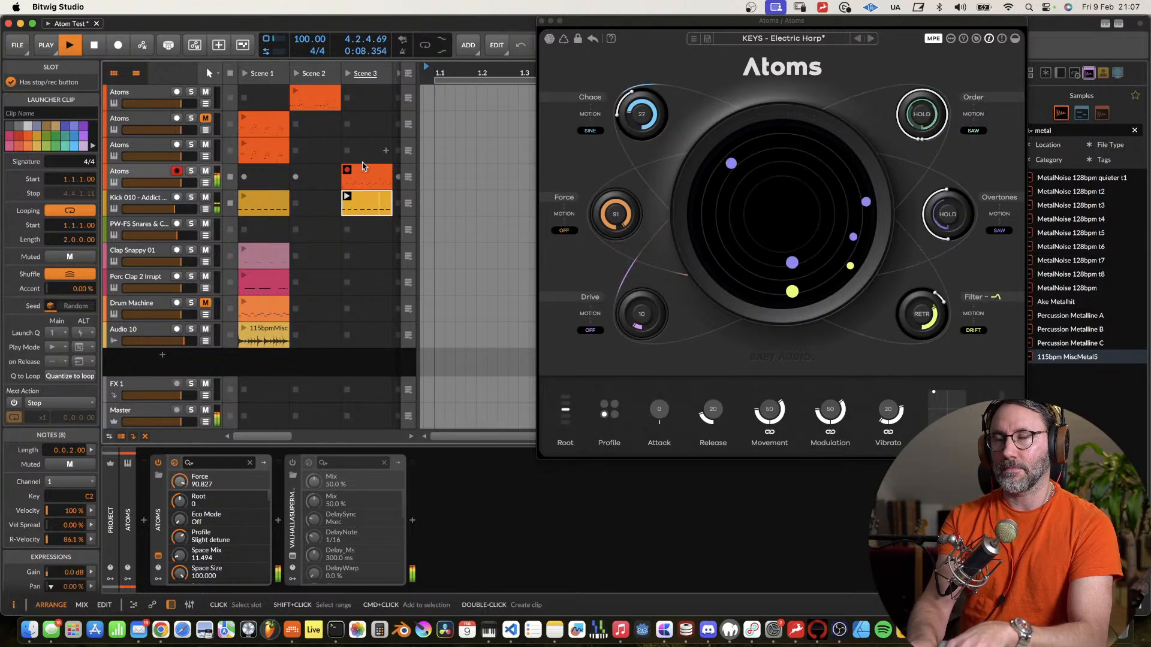
key(space)
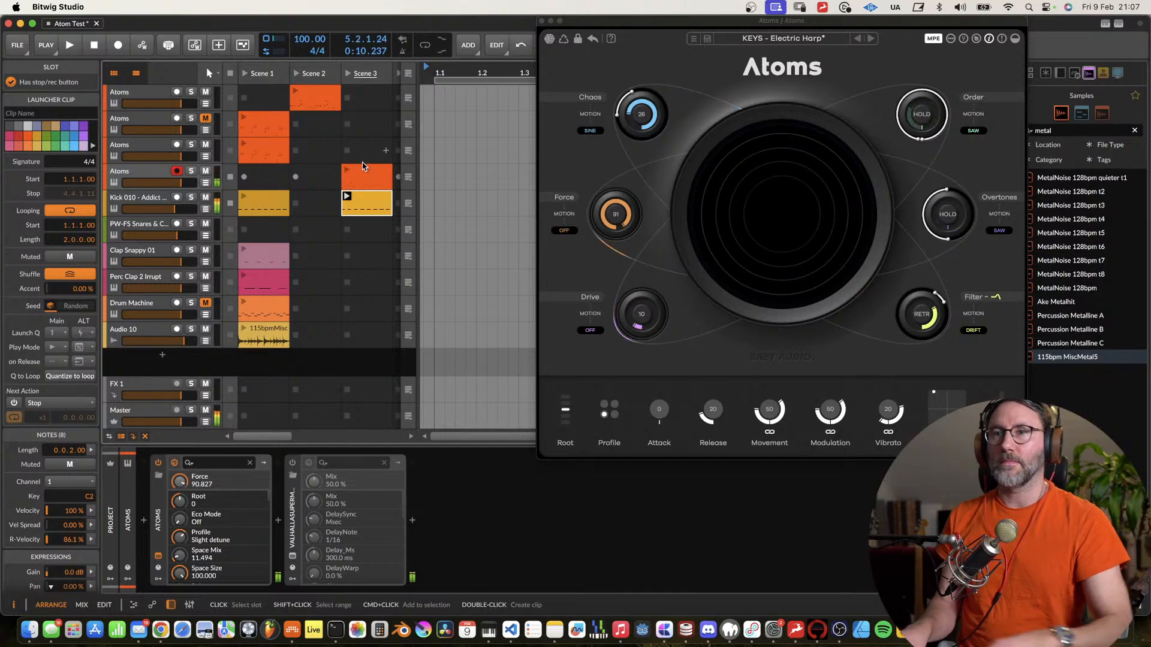
key(space)
click(362, 162)
click(347, 73)
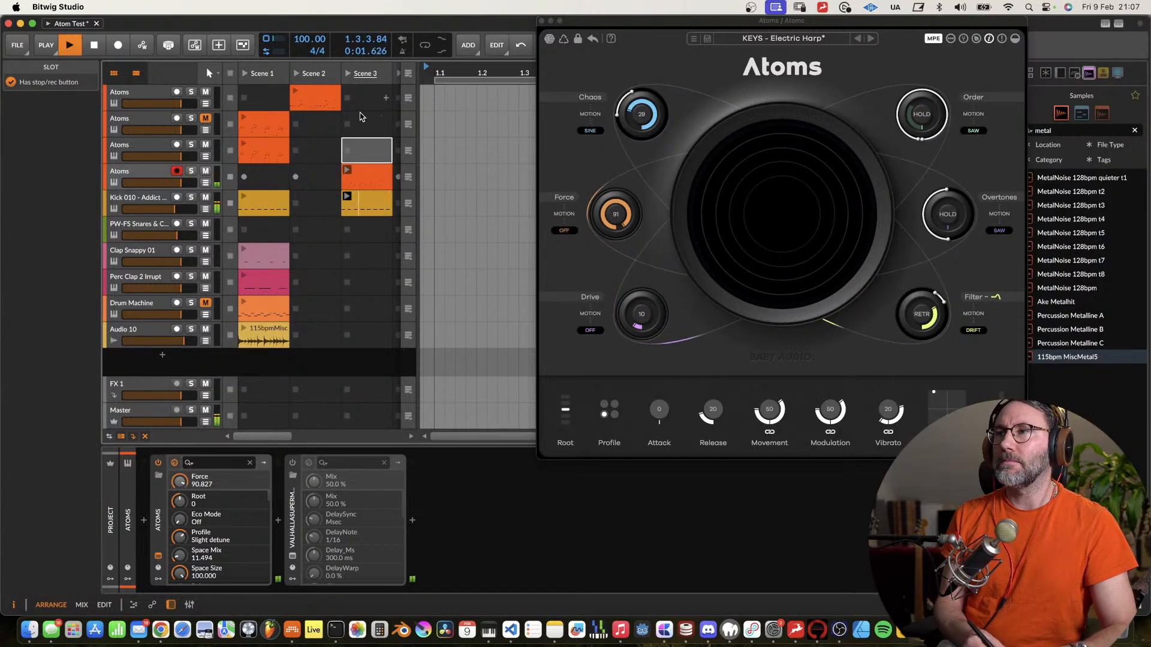
Shorten the loop of the recorded Atoms clip in the note editor and return to the track's devices.
double_click(379, 175)
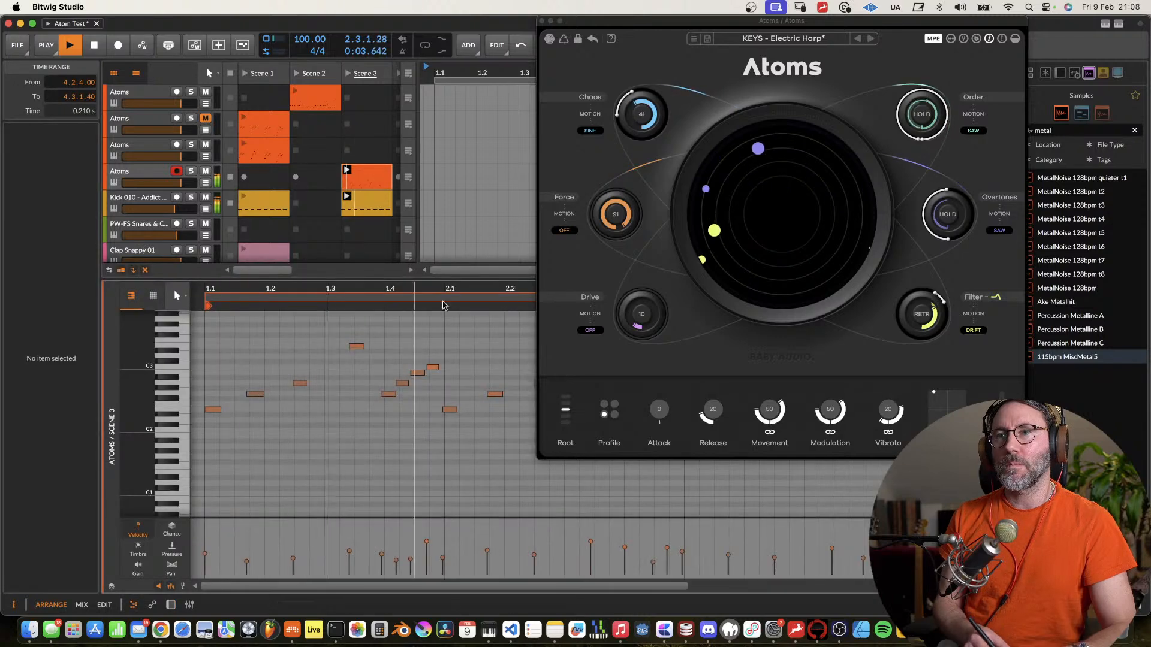
click(541, 21)
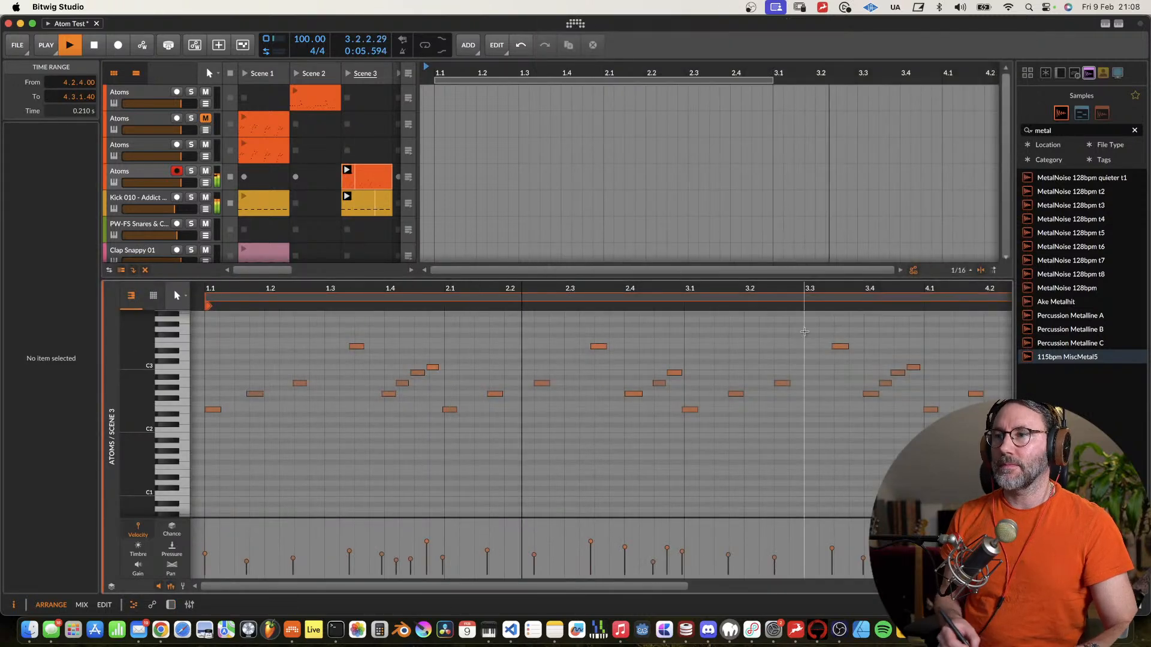
key(super+a)
drag(804, 288, 695, 312)
drag(753, 290, 678, 250)
drag(818, 287, 702, 324)
key(space)
drag(967, 301, 792, 302)
key(d)
Play Scene 3 and set the project tempo to 122 BPM.
key(space)
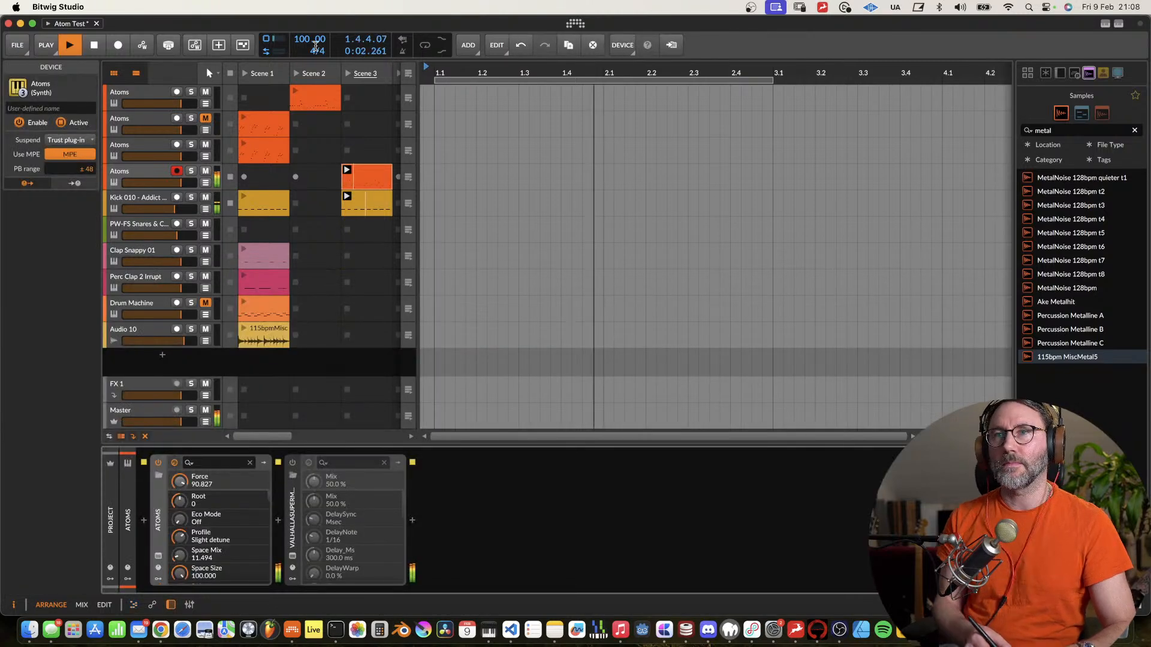
drag(305, 42, 306, 37)
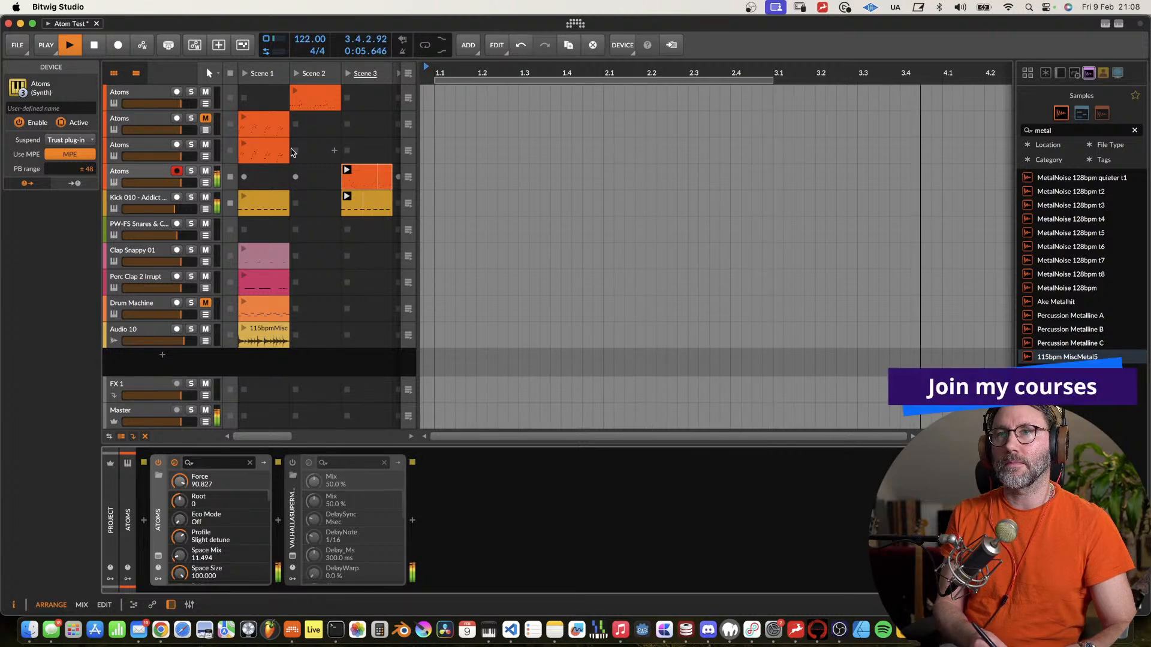
Switch on ValhallaSupermassive, sync its delay to Dotted at 1/8, and set its EQ to 7230 Hz High and 440 Hz Low.
click(292, 463)
click(293, 555)
click(474, 377)
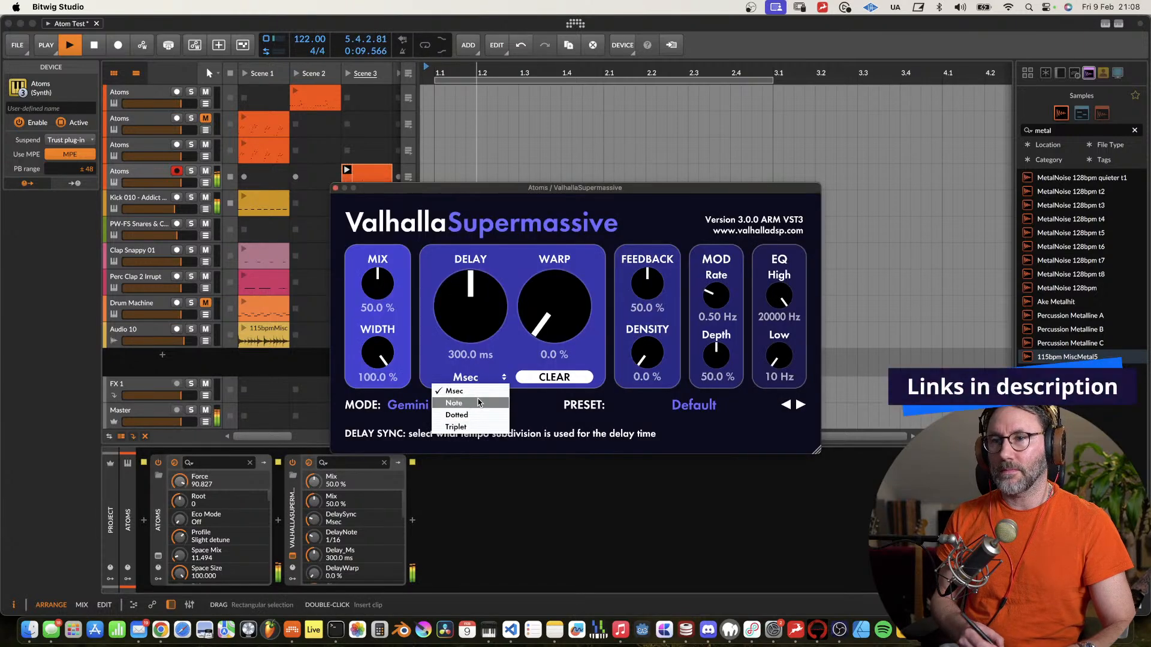
click(476, 415)
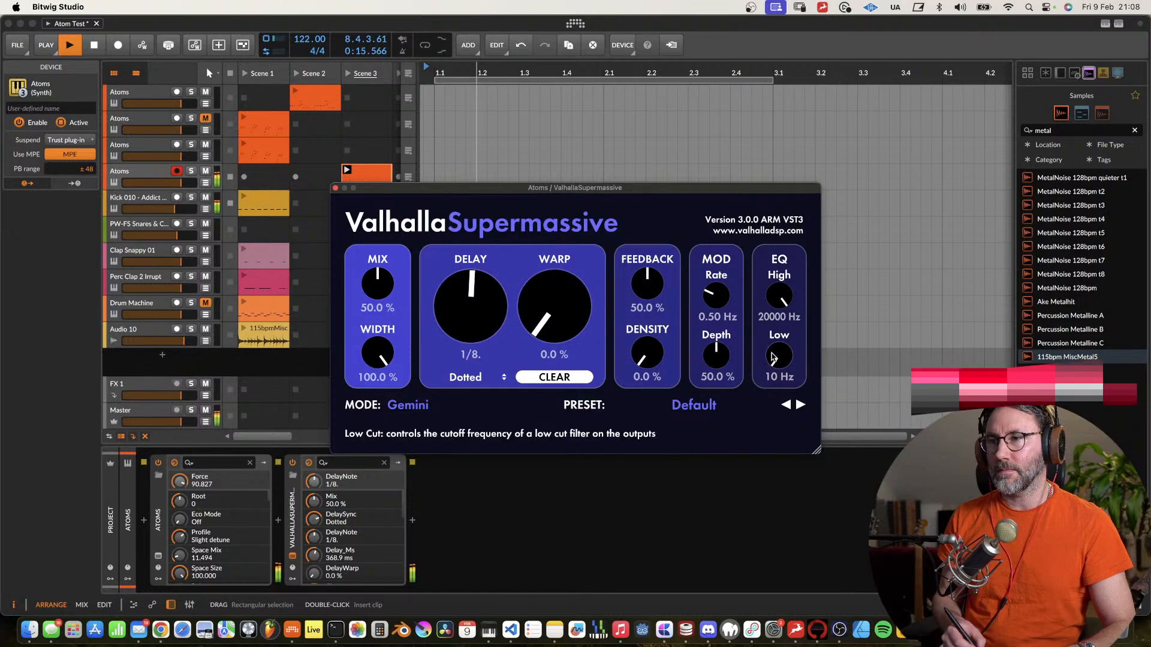
mouse_move(772, 366)
mouse_down()
mouse_move(765, 355)
mouse_move(767, 380)
mouse_up()
drag(780, 298, 770, 327)
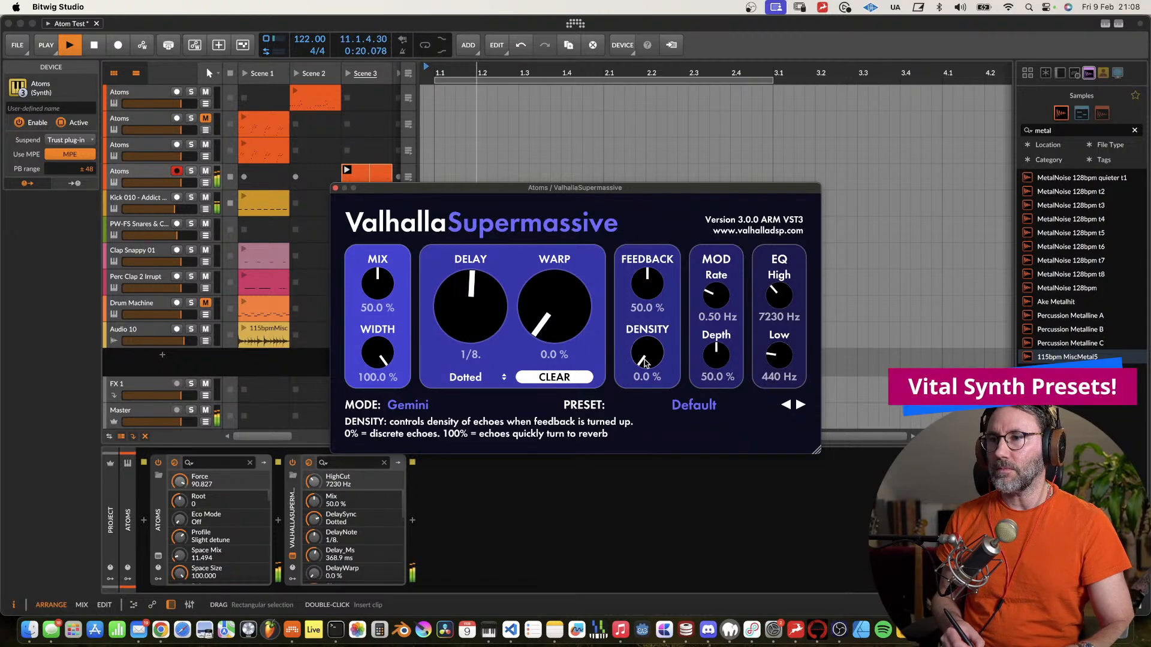
Close the ValhallaSupermassive window and add an EQ+ device after it on the fourth Atoms track.
click(335, 188)
click(412, 519)
text(eq)
key(Return)
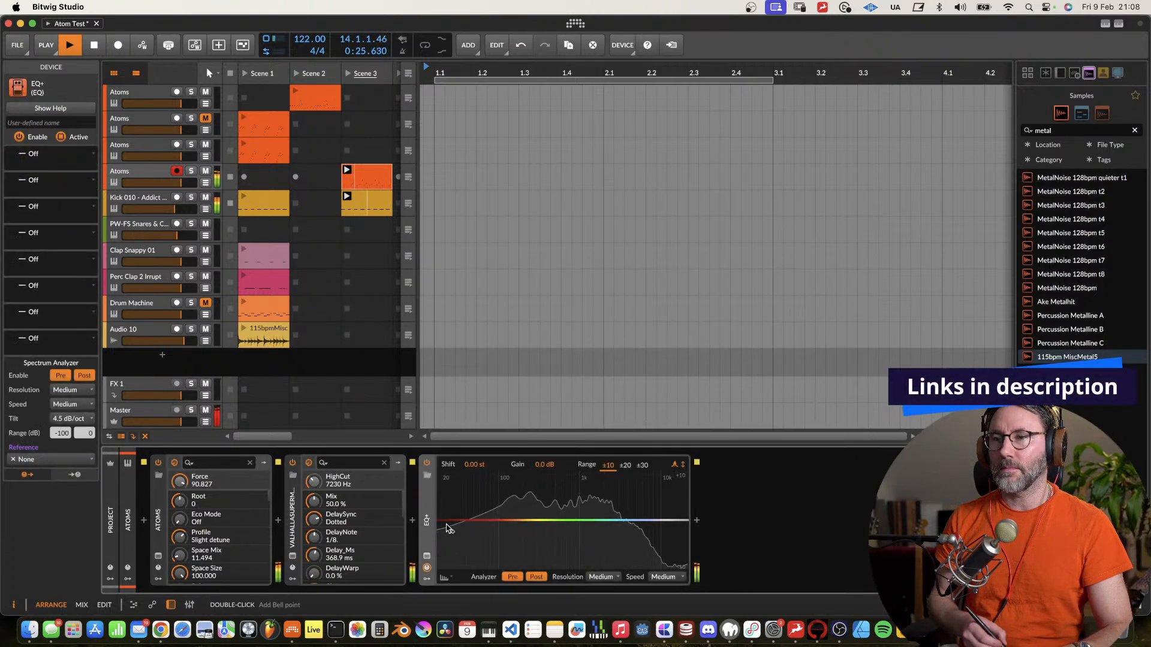
Shape the EQ+ curve with a 98.8 Hz low-cut, 236 Hz +1.5 dB and 516 Hz -3.8 dB bells and a 4.06 kHz high-cut, comparing it bypassed.
click(498, 520)
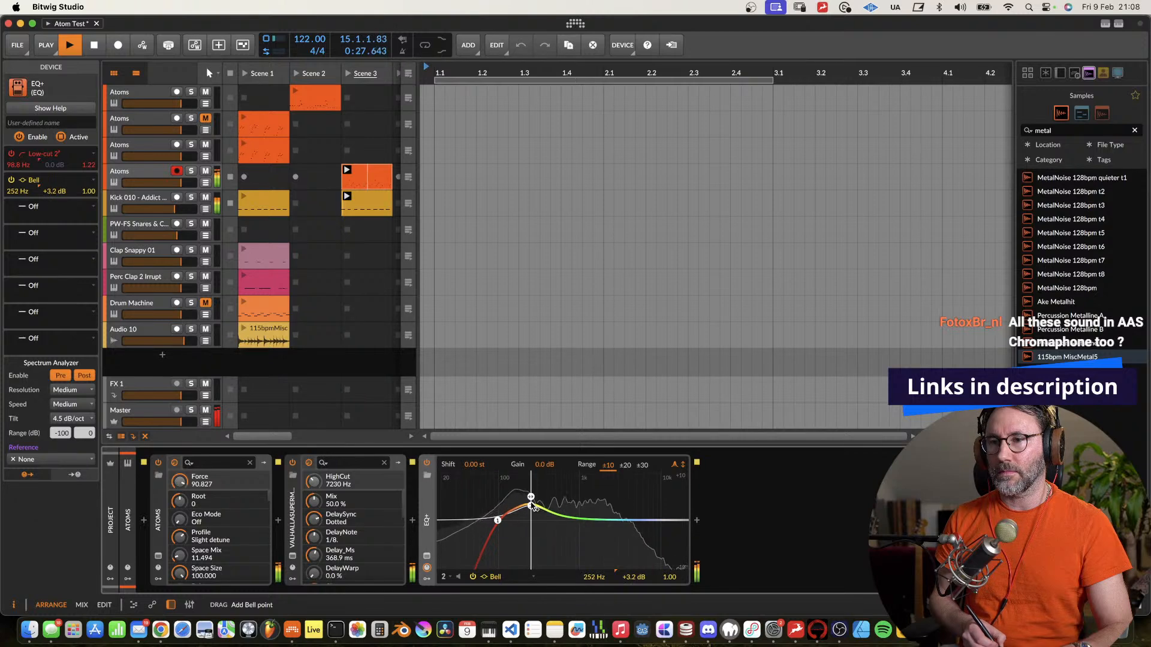
drag(534, 514, 533, 551)
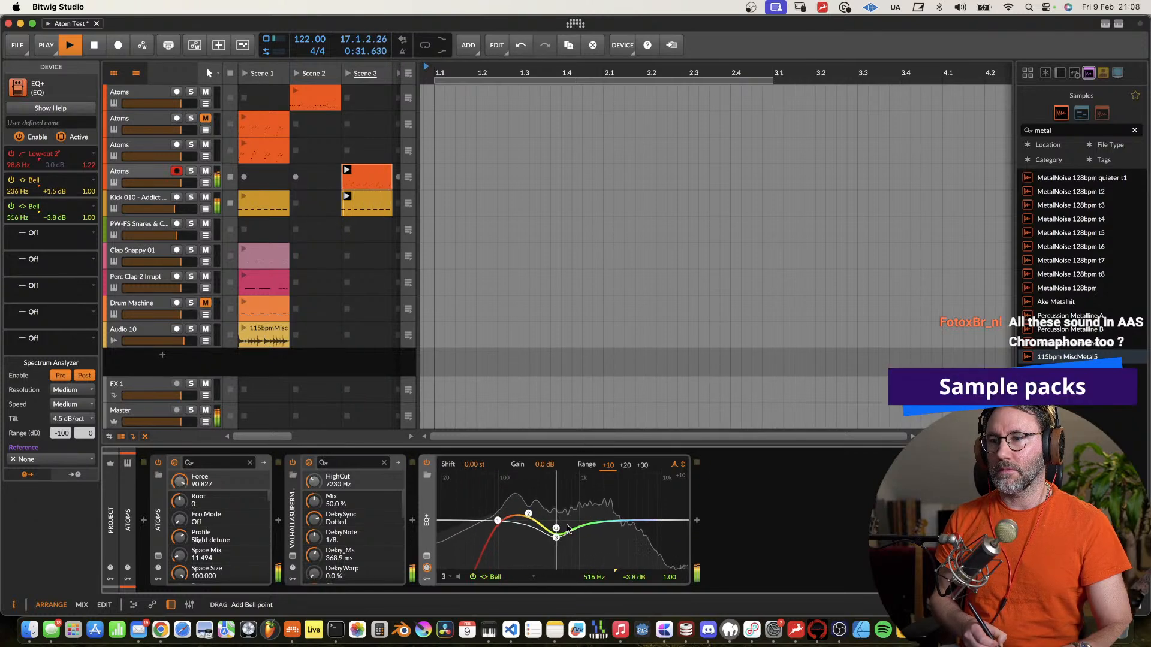
drag(683, 531, 626, 499)
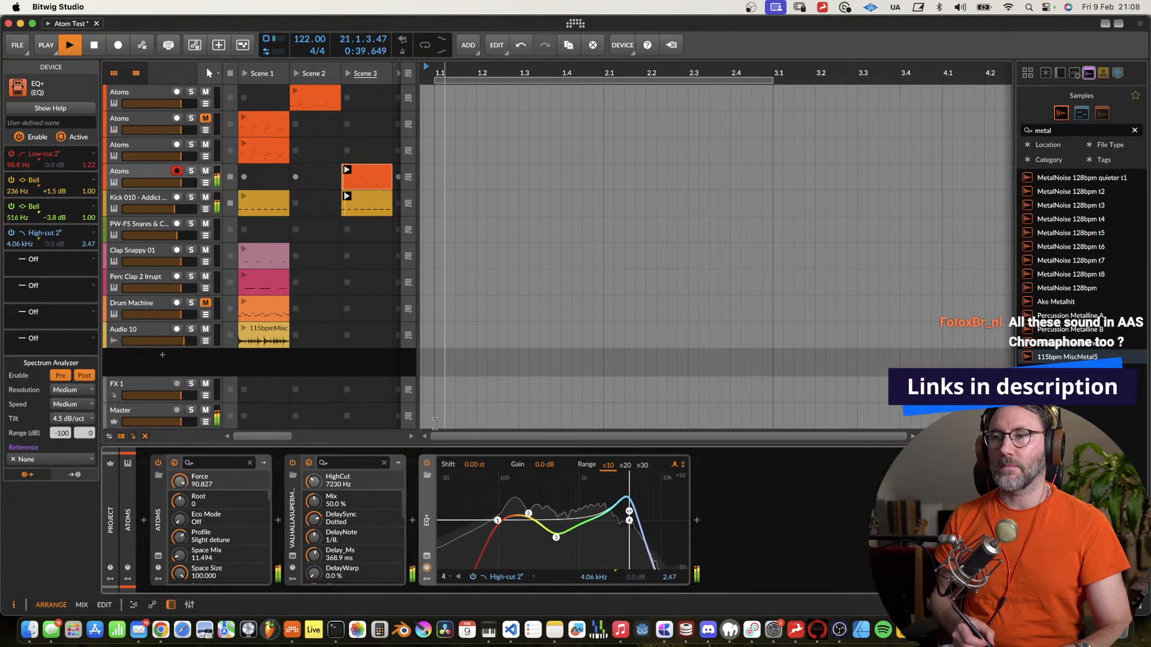
click(428, 464)
click(428, 464)
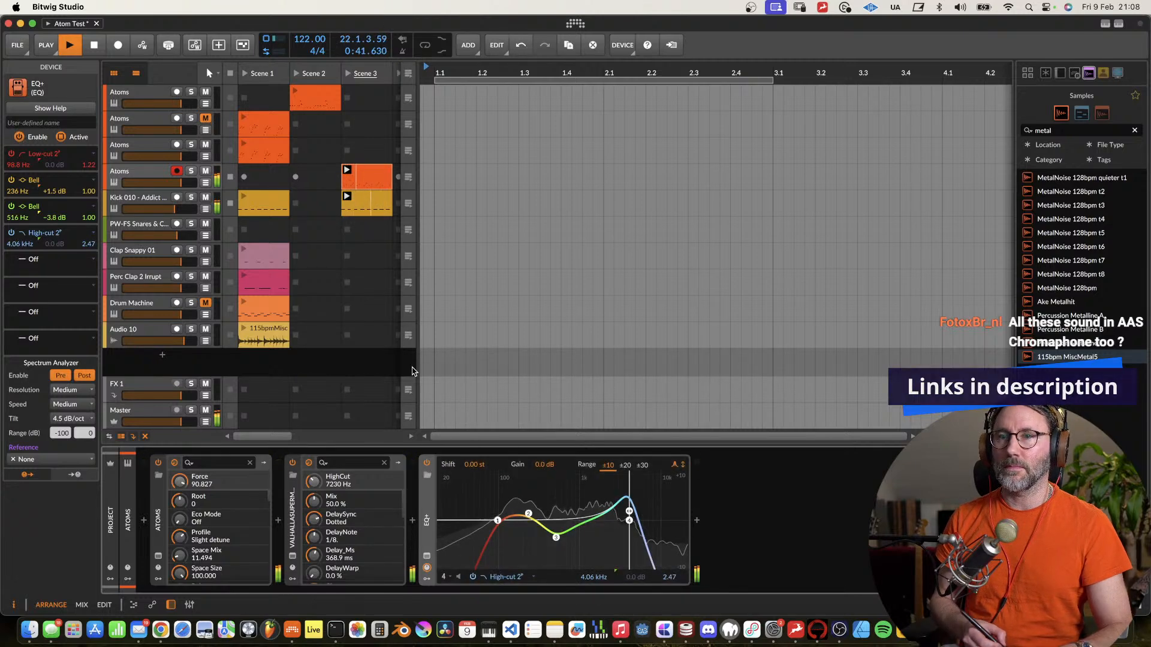
Copy the 115bpm MiscMetal5 and Perc Clap 2 Irrupt clips from Scene 1 into Scene 3 and save the project.
drag(264, 334, 348, 329)
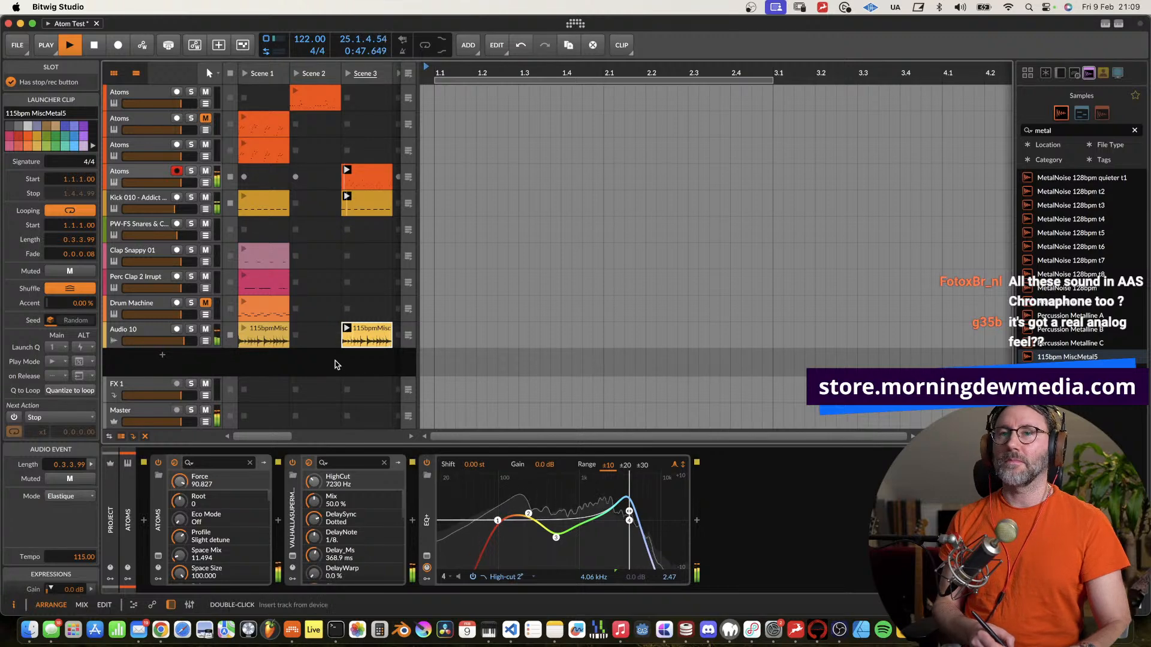
click(179, 336)
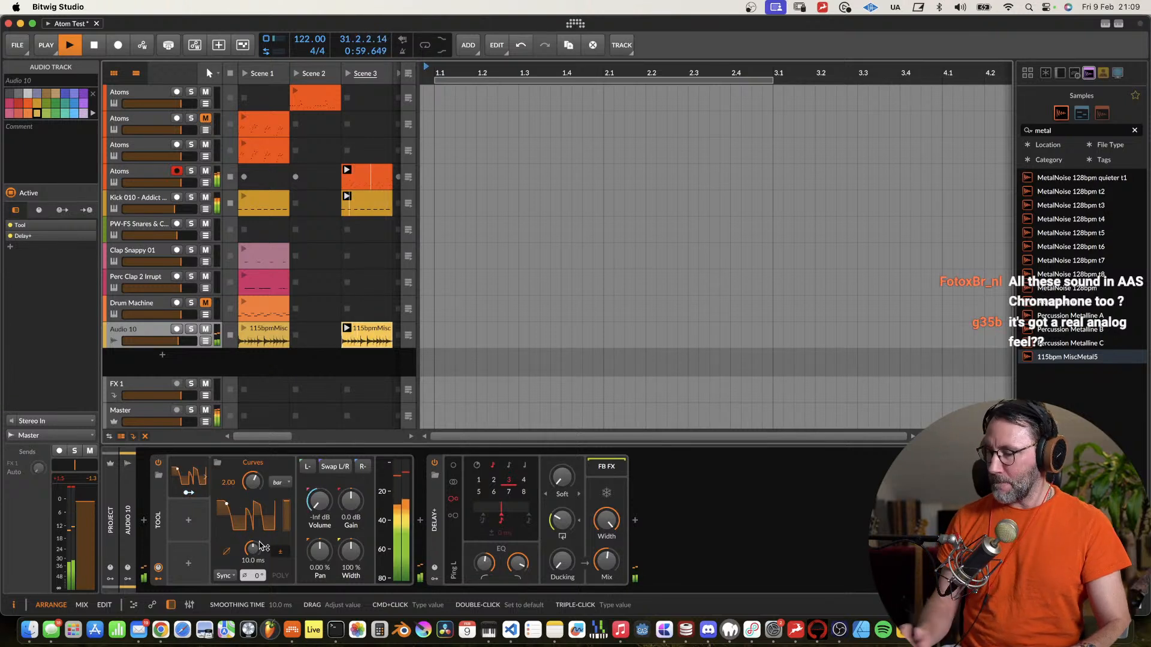
key(super+s)
drag(267, 282, 359, 280)
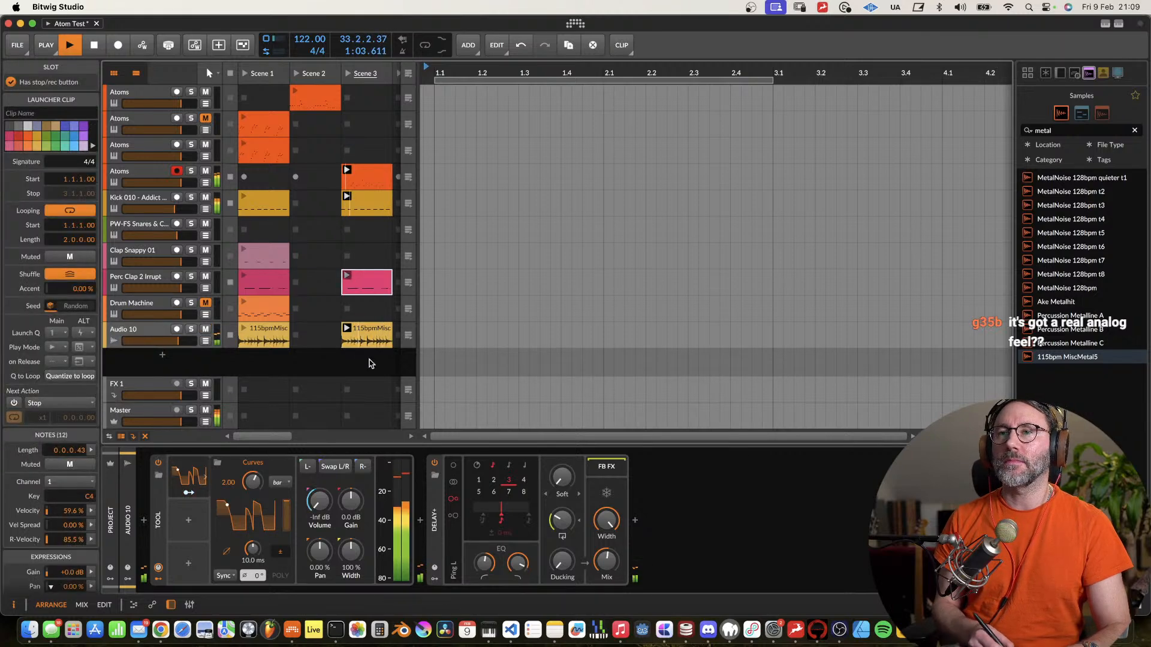
click(155, 251)
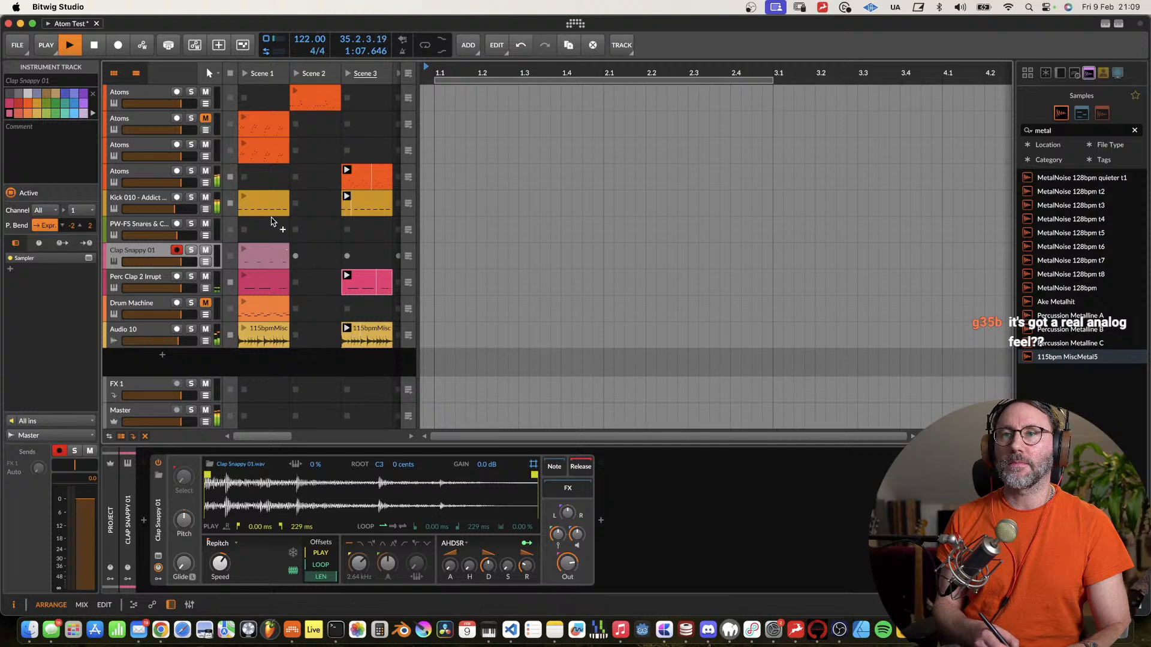
key(super+s)
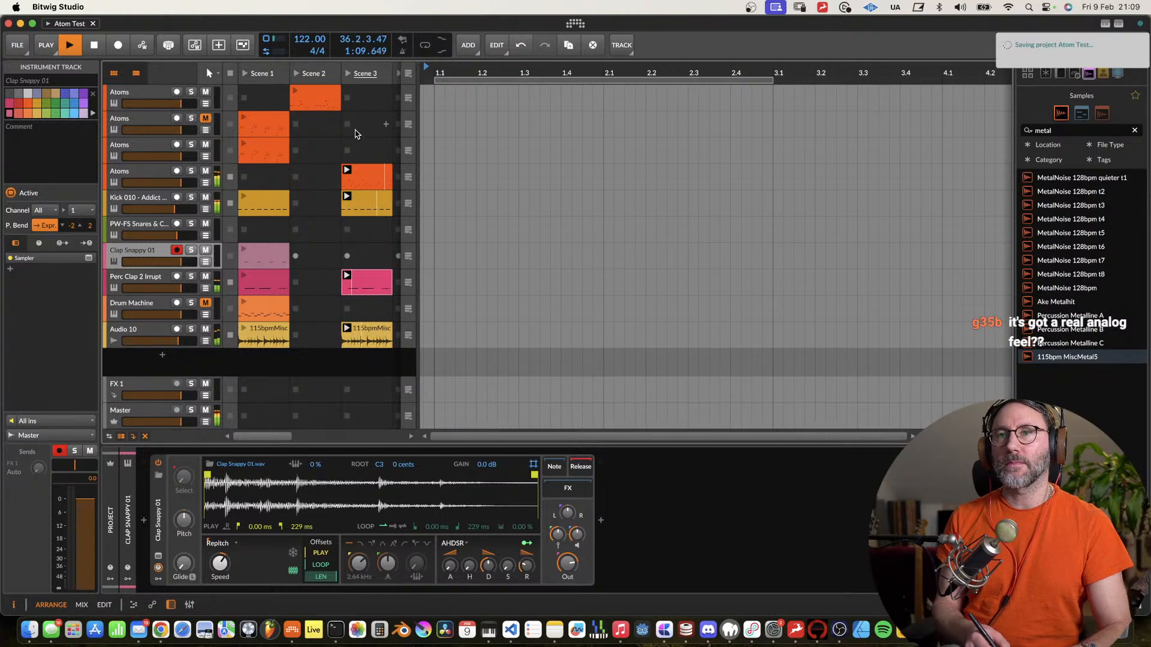
Duplicate the fourth Atoms track and delete the copied Scene 3 clip from the duplicate.
click(187, 179)
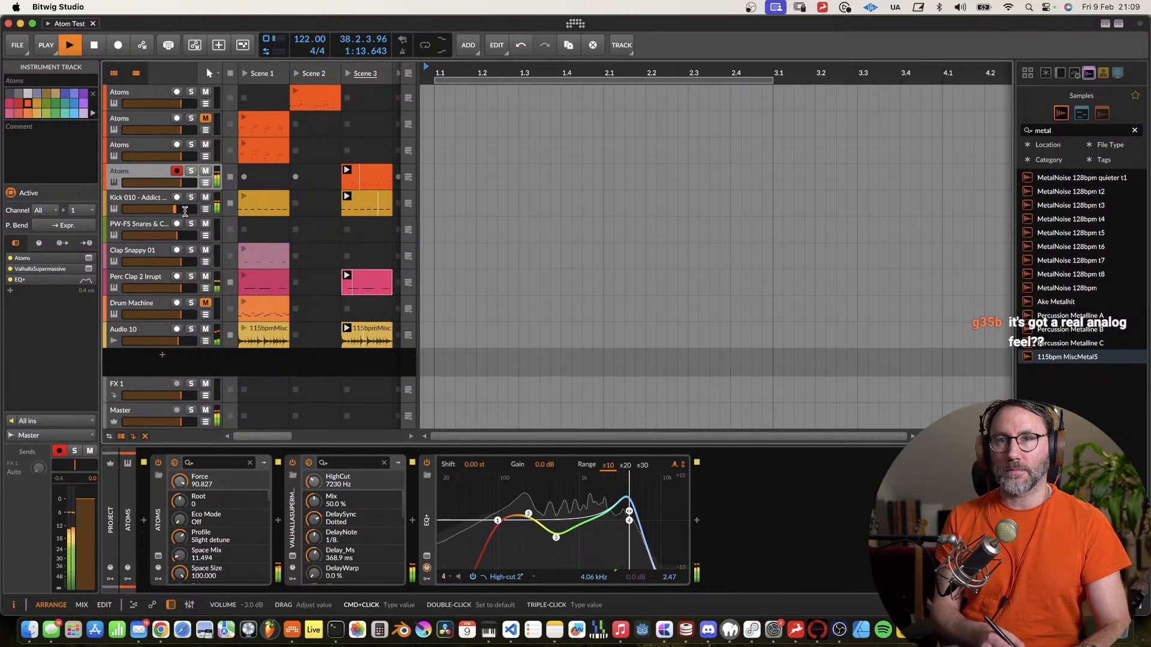
key(super+d)
click(366, 203)
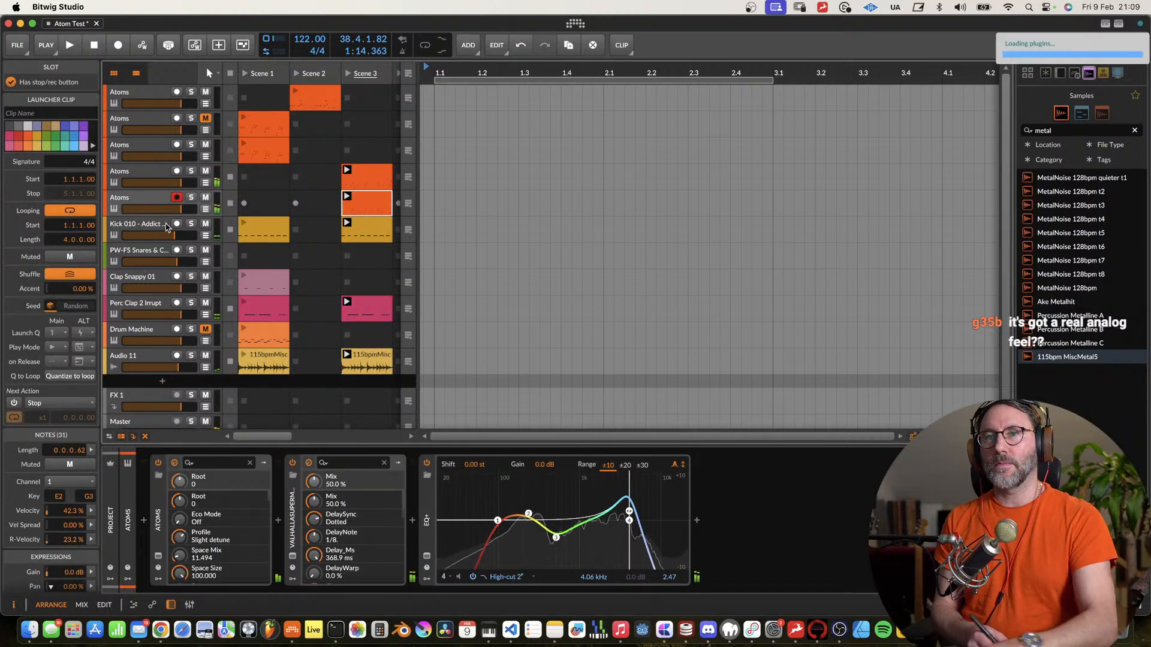
key(Delete)
Open the Atoms plug-in window on the duplicated track and audition the KEYS - Epilogue and KEYS - Fake Octaves presets.
click(150, 200)
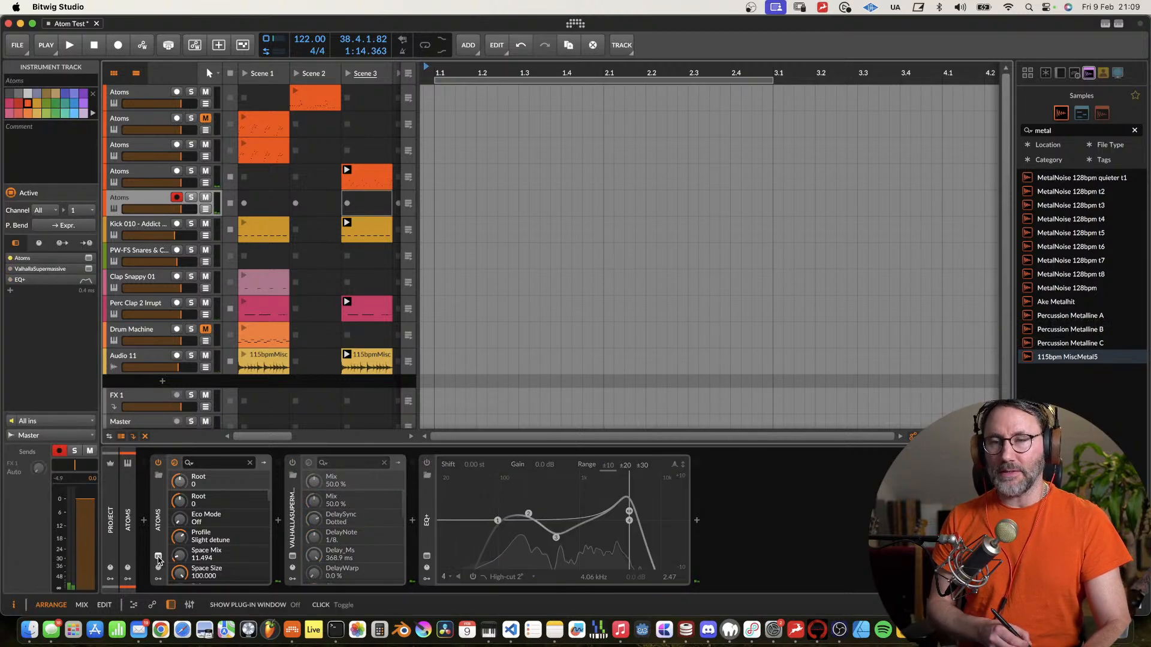
click(158, 557)
drag(799, 25, 451, 21)
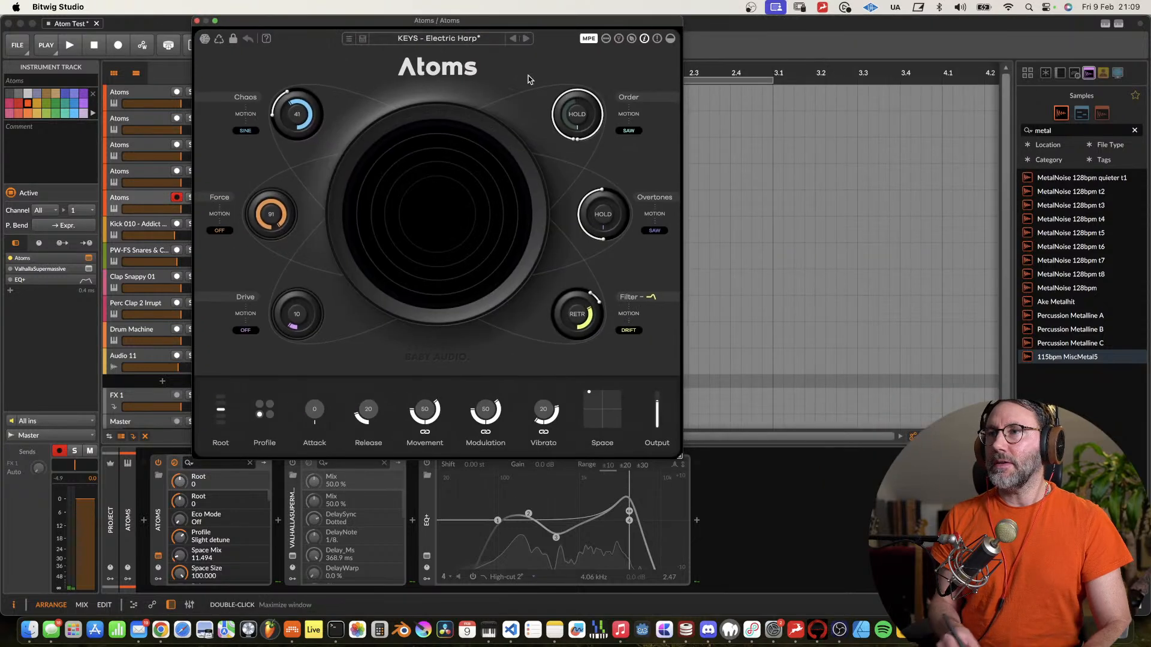
click(462, 40)
drag(603, 147, 603, 163)
click(414, 272)
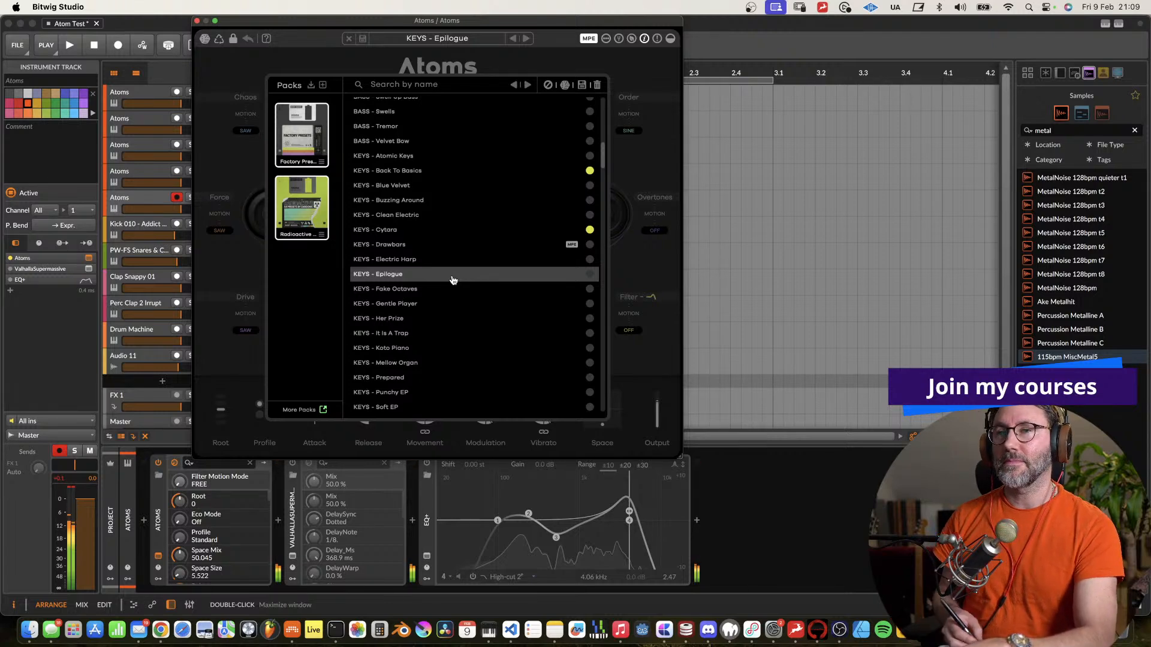
click(411, 294)
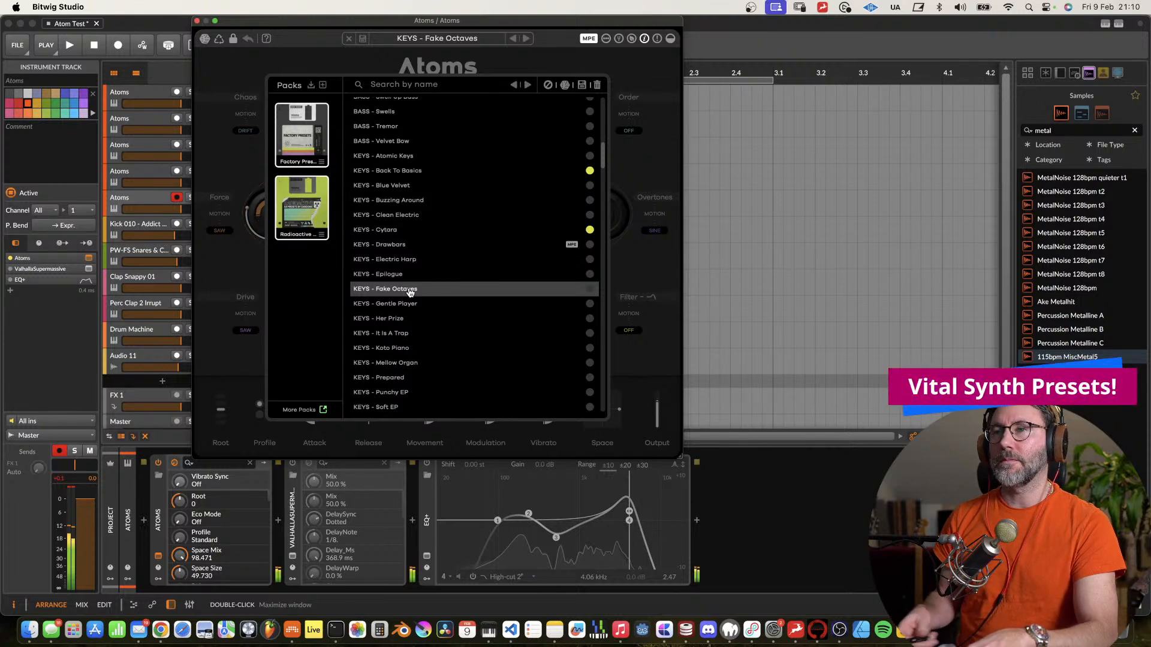
Audition the KEYS presets from Atomic Keys down to Gentle Player and close the preset browser.
click(436, 171)
click(429, 185)
click(442, 156)
click(429, 215)
click(423, 231)
click(423, 246)
click(420, 260)
click(418, 274)
click(416, 289)
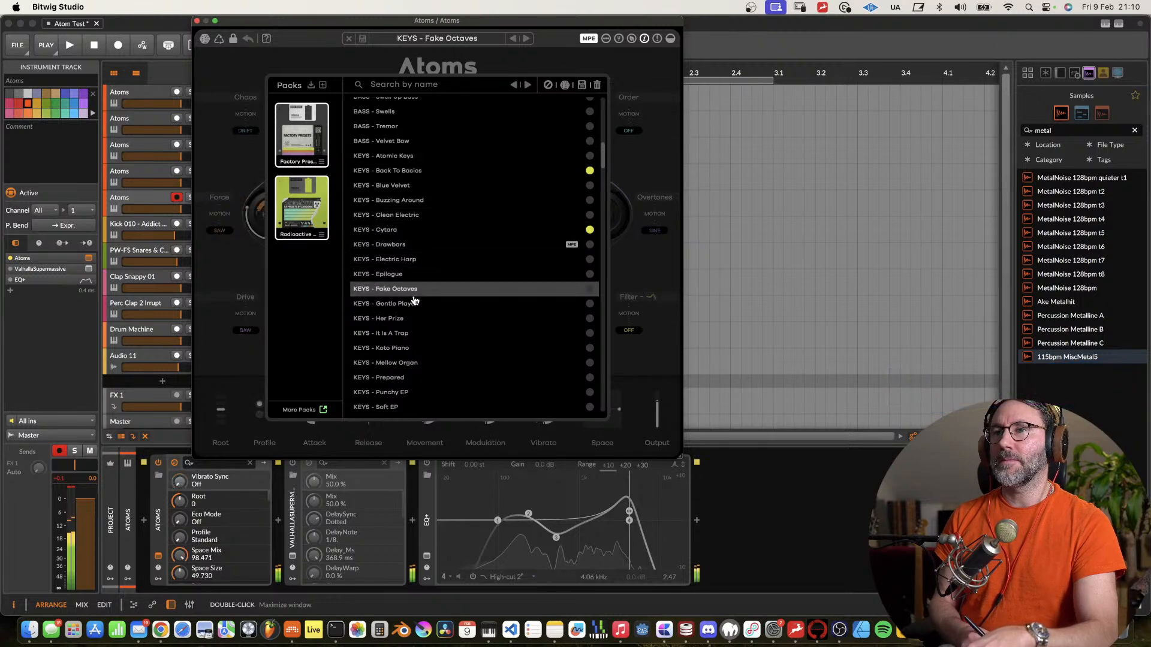
click(416, 300)
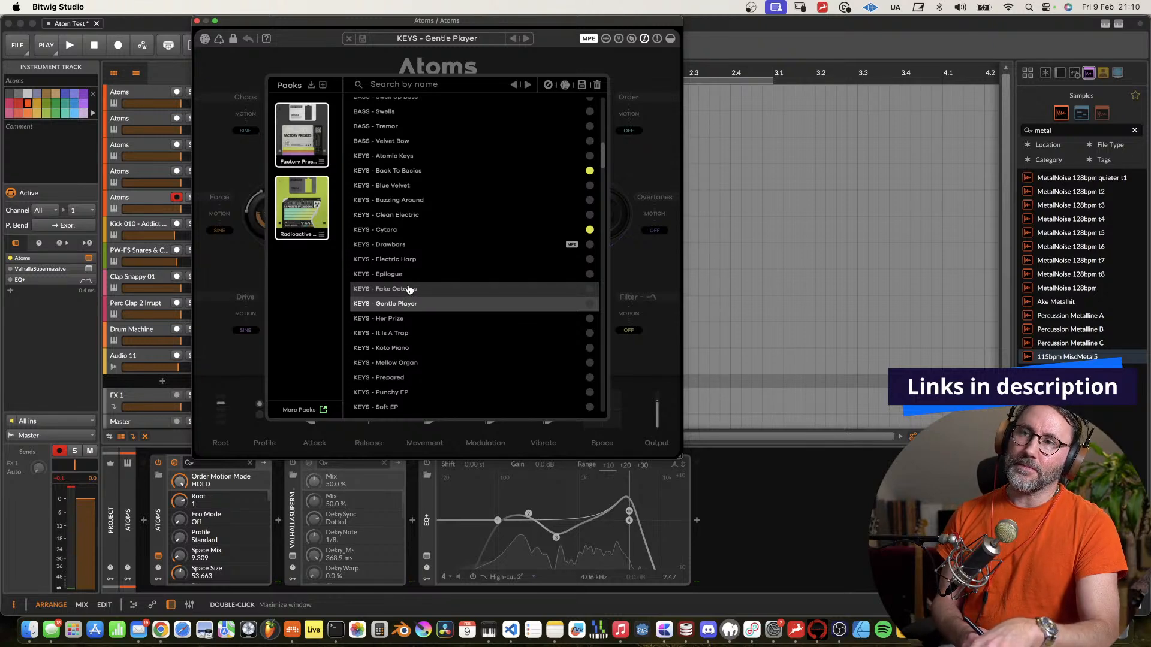
click(647, 70)
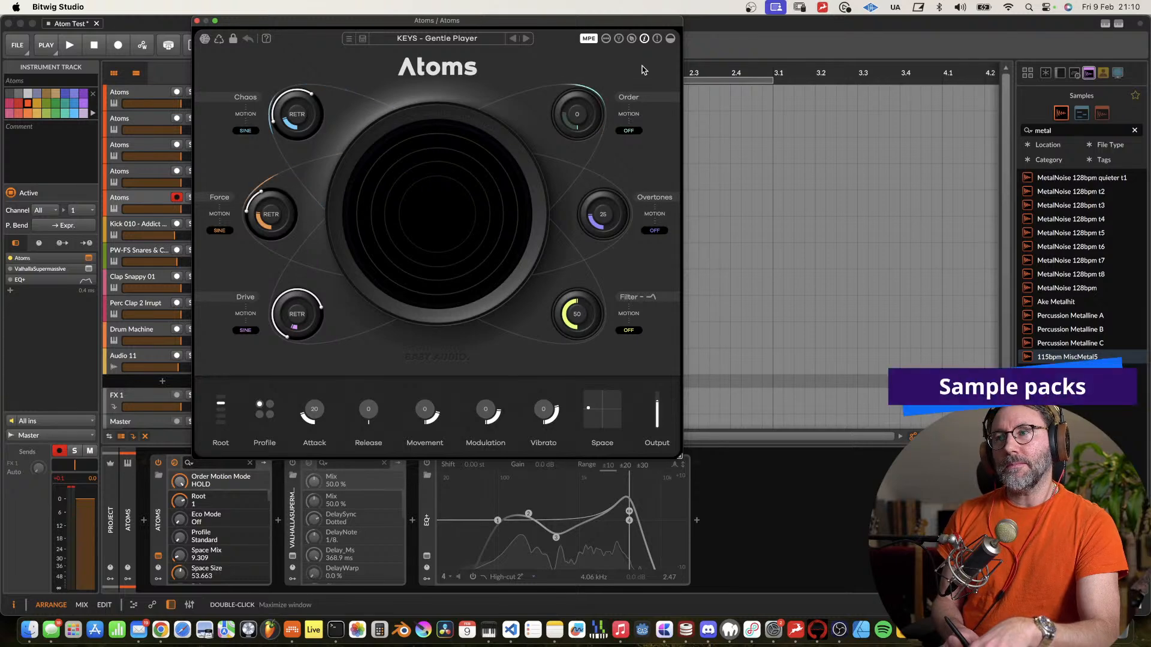
Reopen the preset browser and compare Fake Octaves, Gentle Player, Her Prize and It Is A Trap.
click(480, 40)
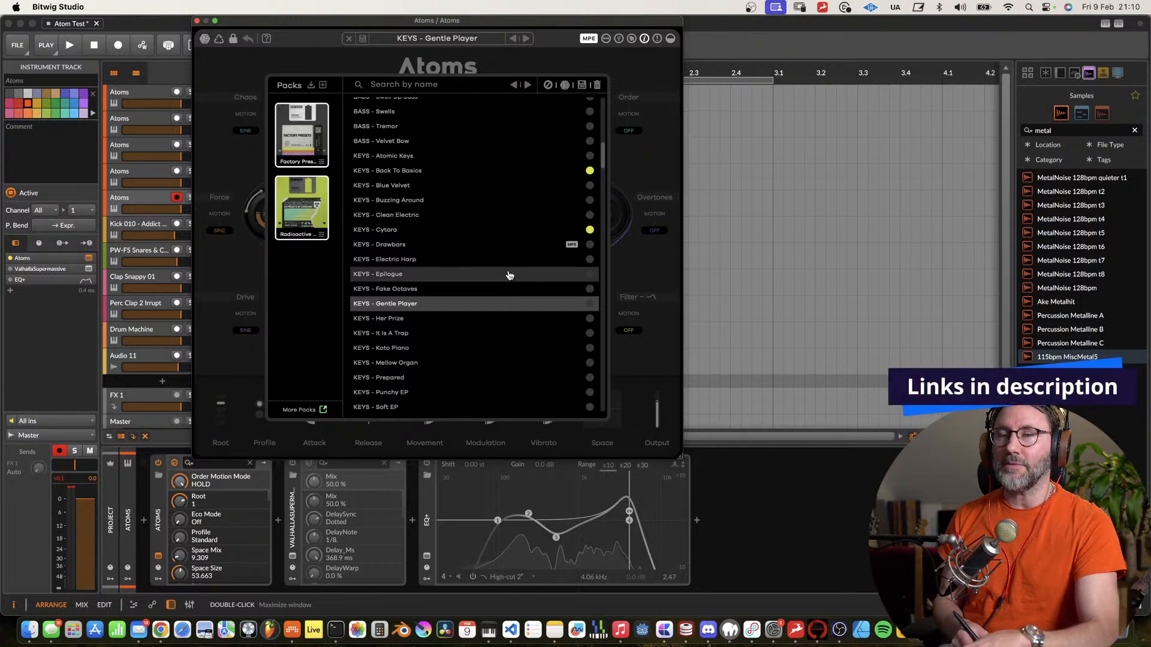
click(455, 289)
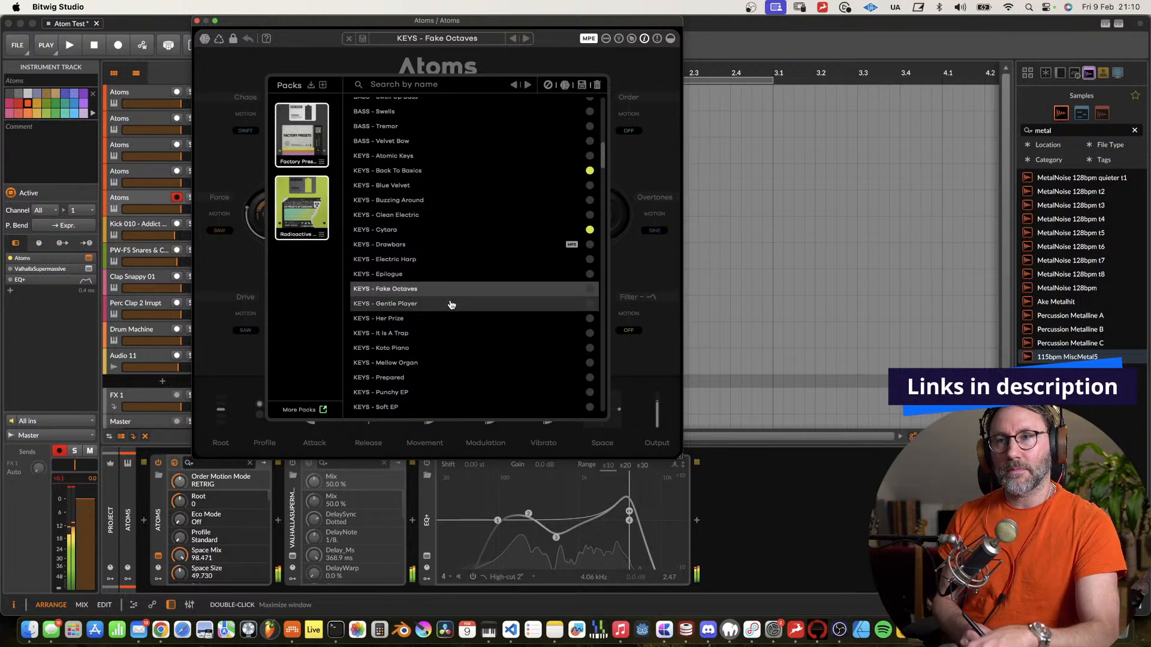
click(450, 304)
click(443, 319)
click(443, 333)
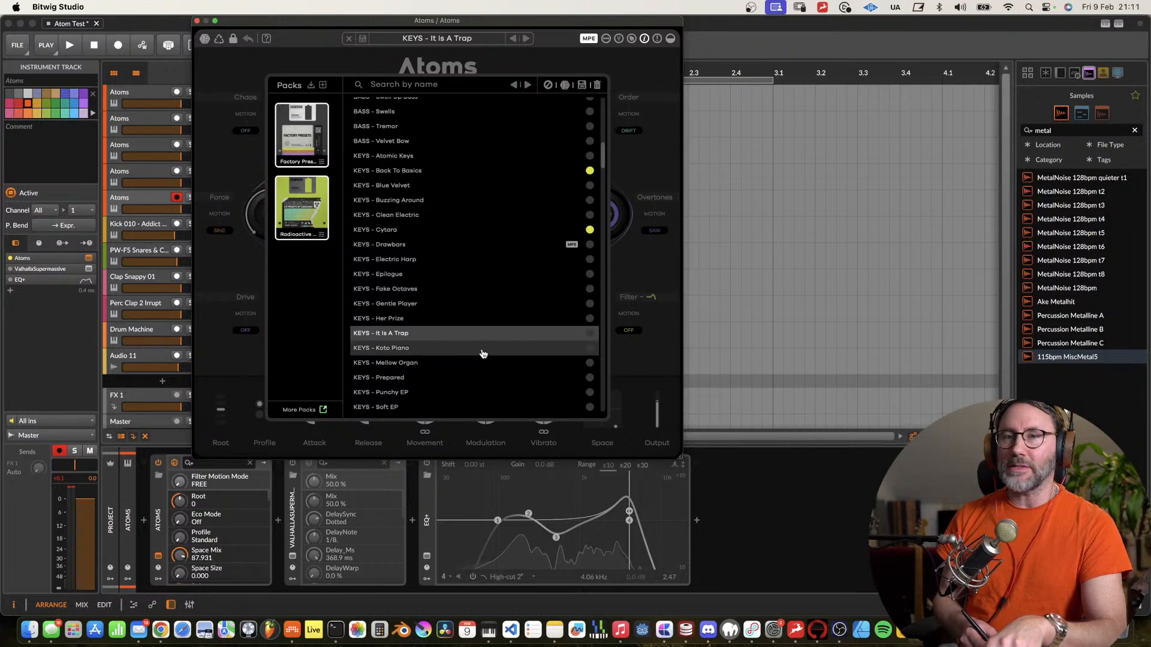
Load the KEYS - Koto Piano preset and try its mass-spring network profiles, finishing on Alternative.
click(428, 355)
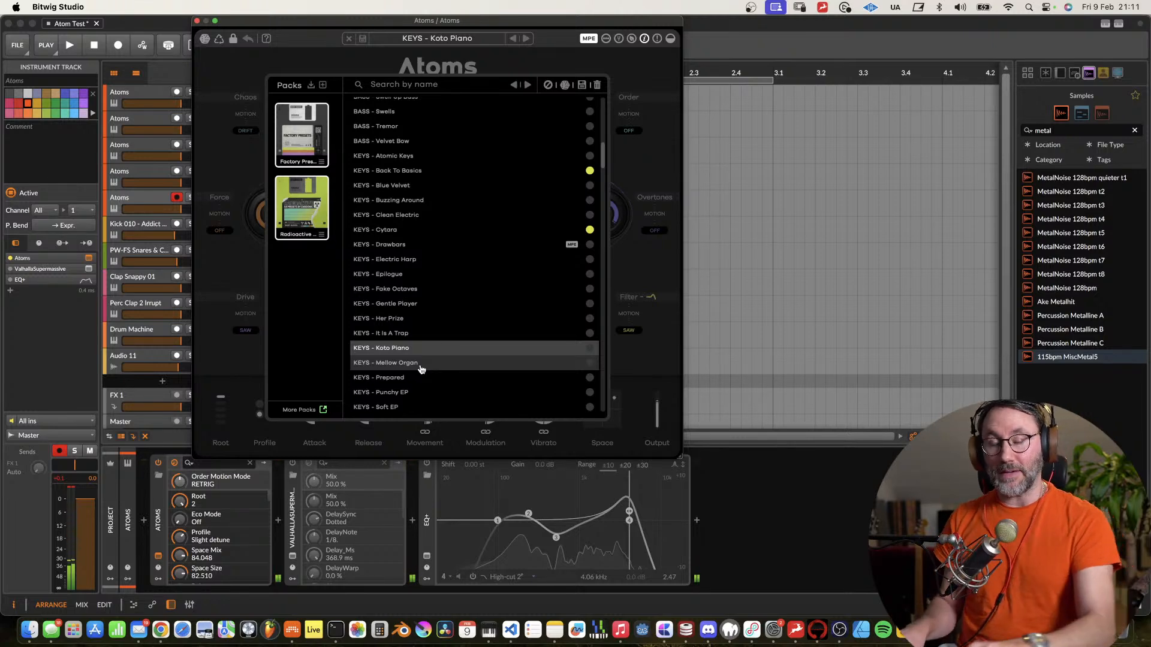
click(539, 55)
click(270, 406)
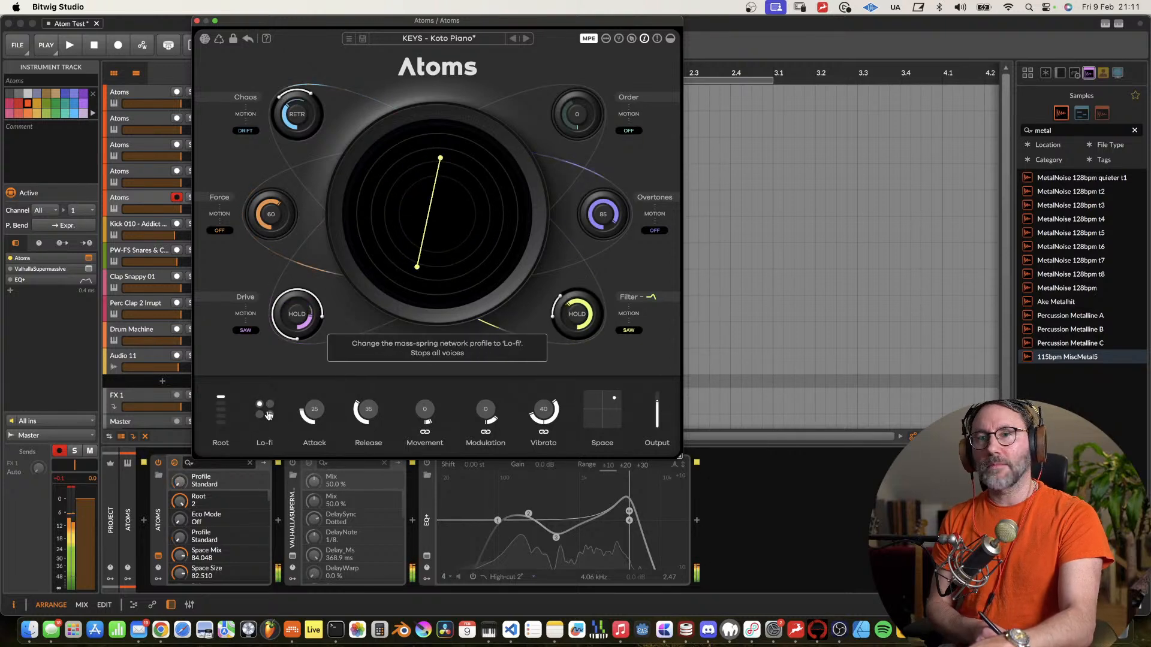
click(262, 417)
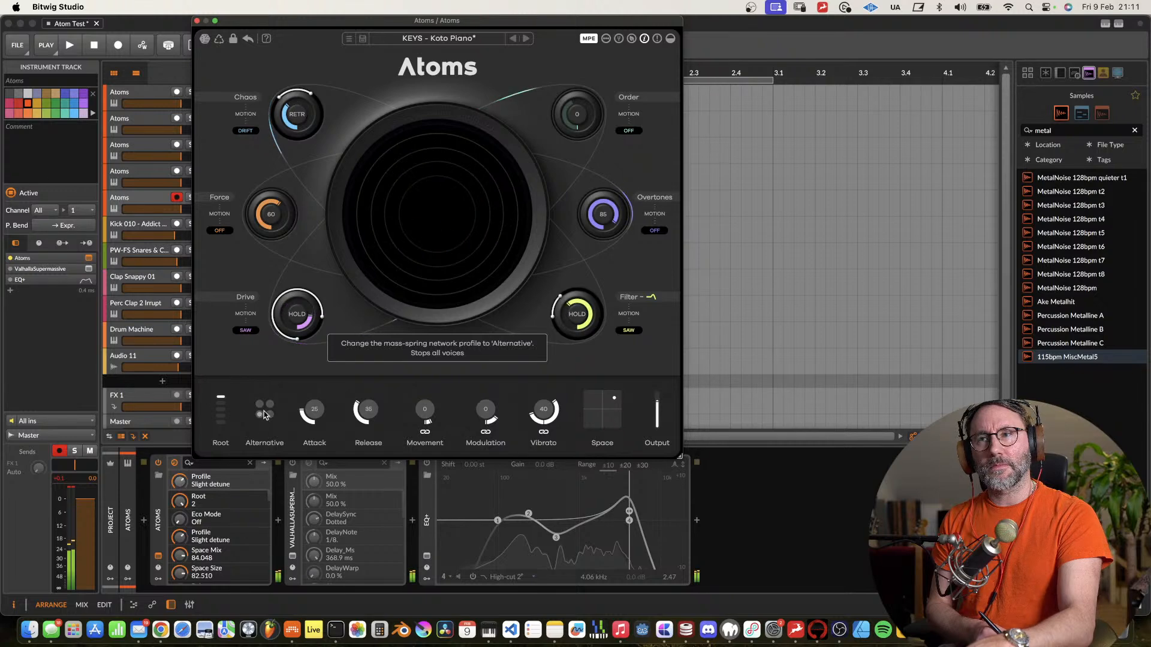
Raise Koto Piano's Order, then set its motion to Sine and adjust the motion settings and range.
drag(578, 118, 629, 35)
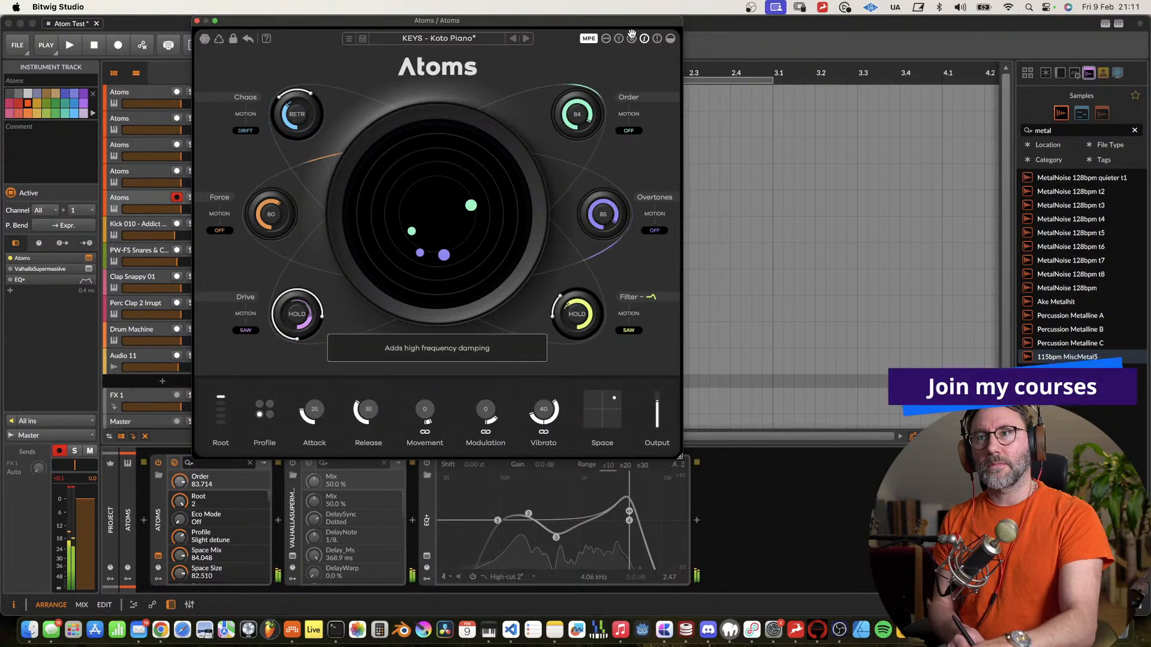
click(636, 131)
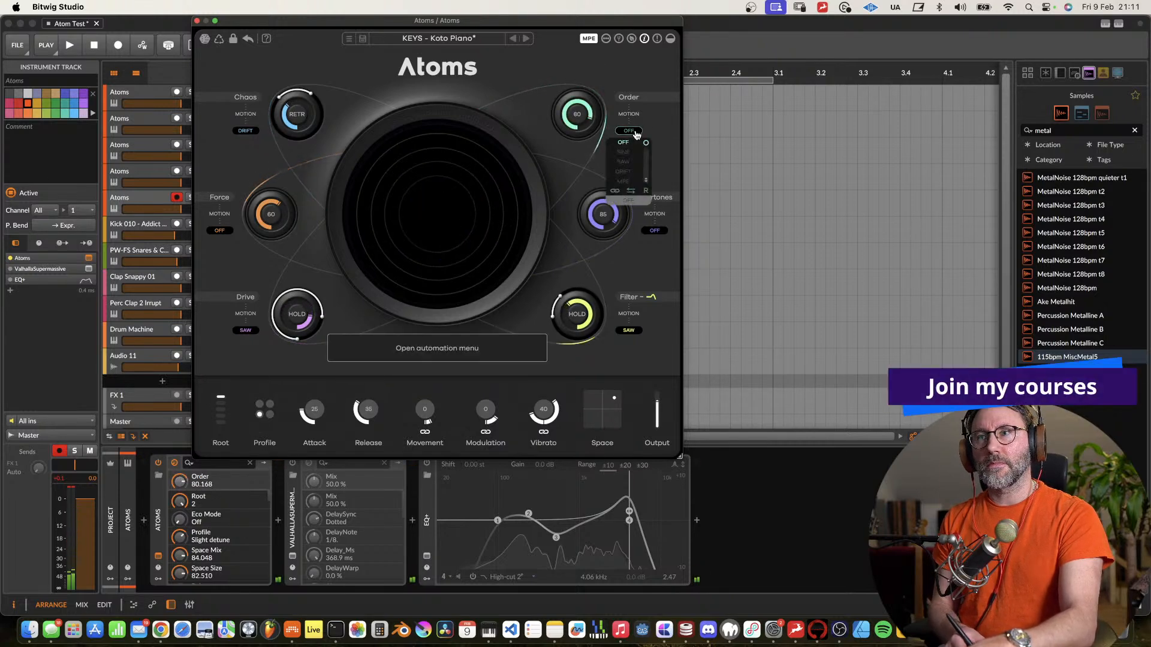
click(624, 152)
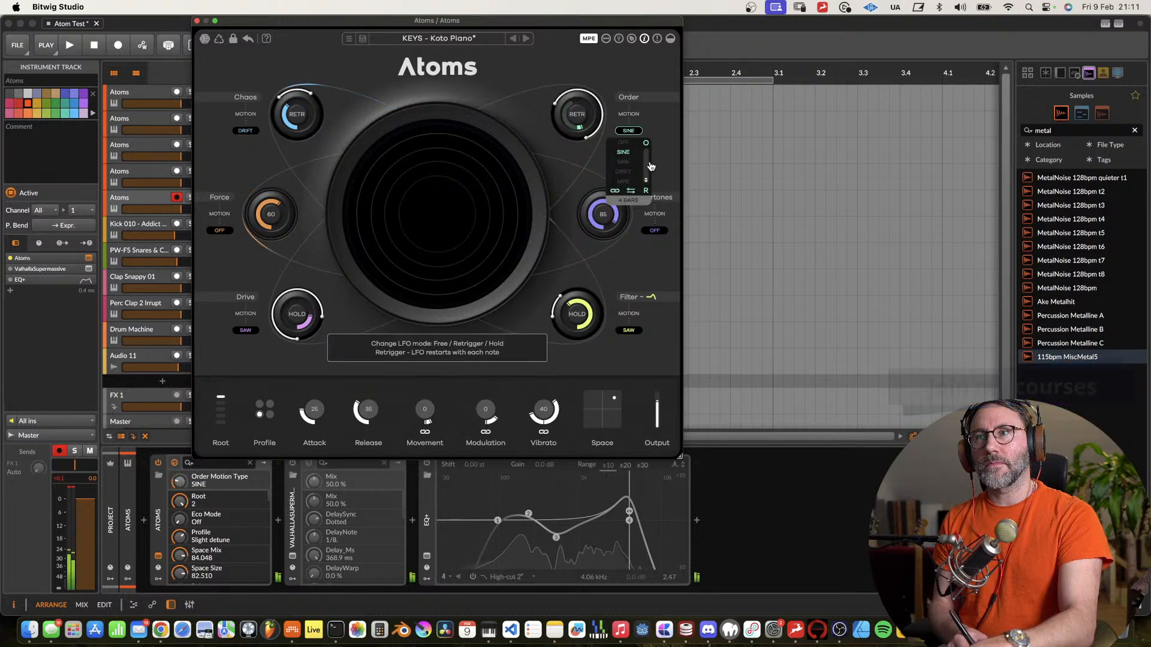
drag(646, 179, 646, 163)
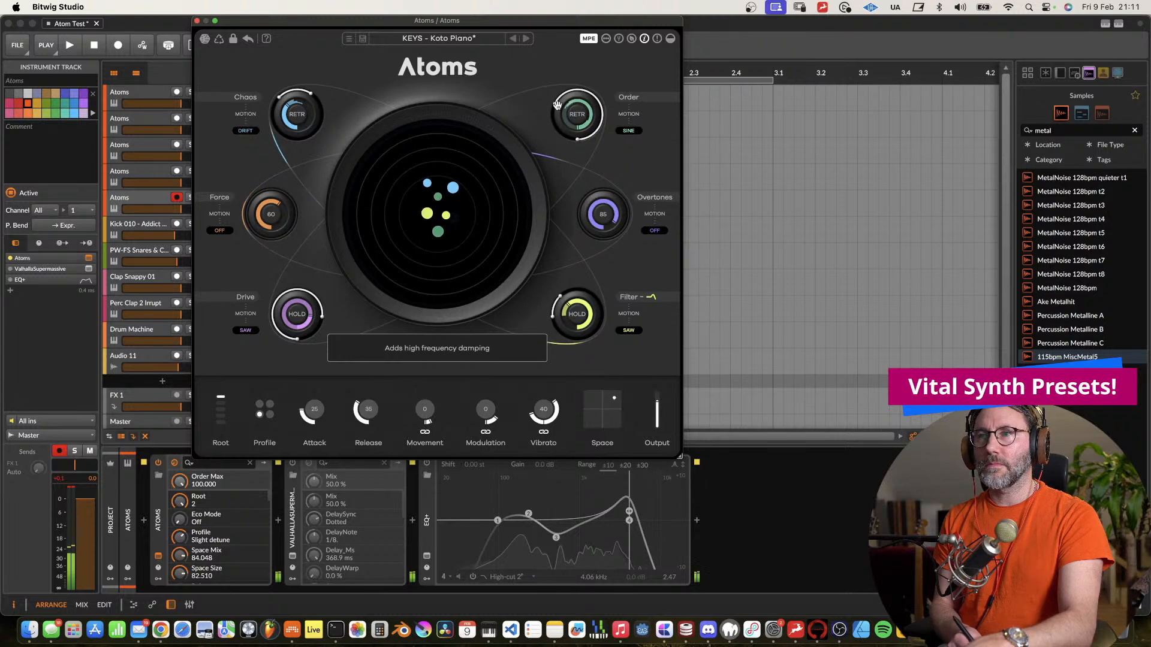
drag(563, 82, 593, 117)
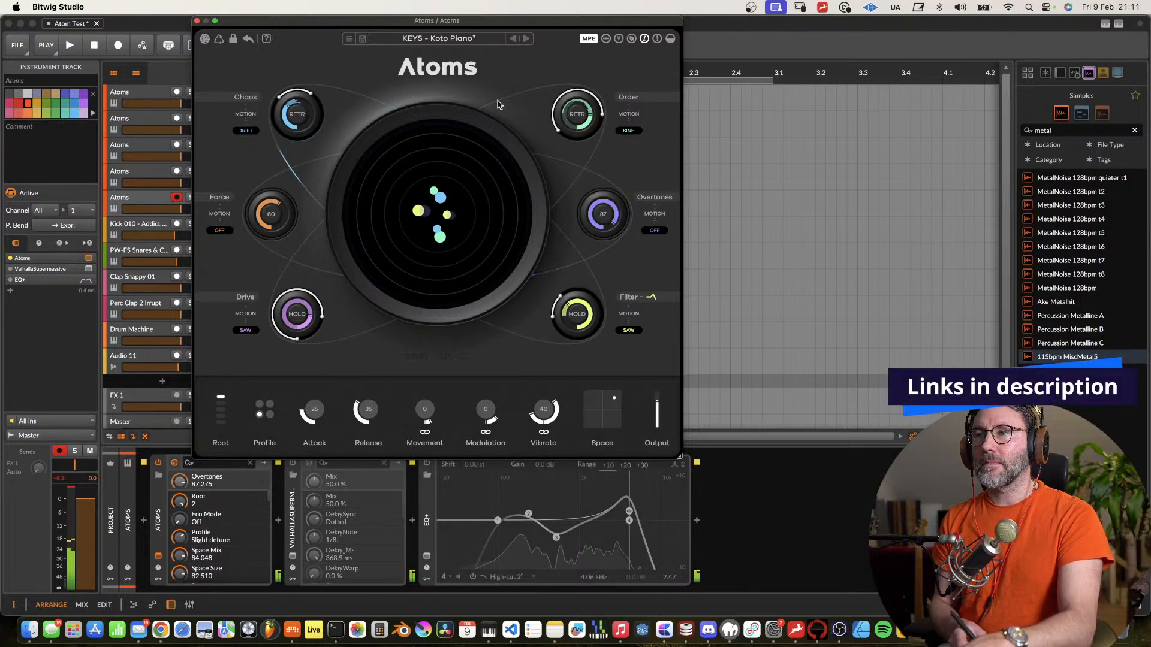
Adjust Koto Piano's Chaos, setting Force to 61, Drive Max to about 76.6 and Filter Min to about 42.4.
mouse_move(292, 115)
mouse_down()
mouse_move(296, 102)
mouse_move(296, 132)
mouse_up()
drag(281, 206, 272, 228)
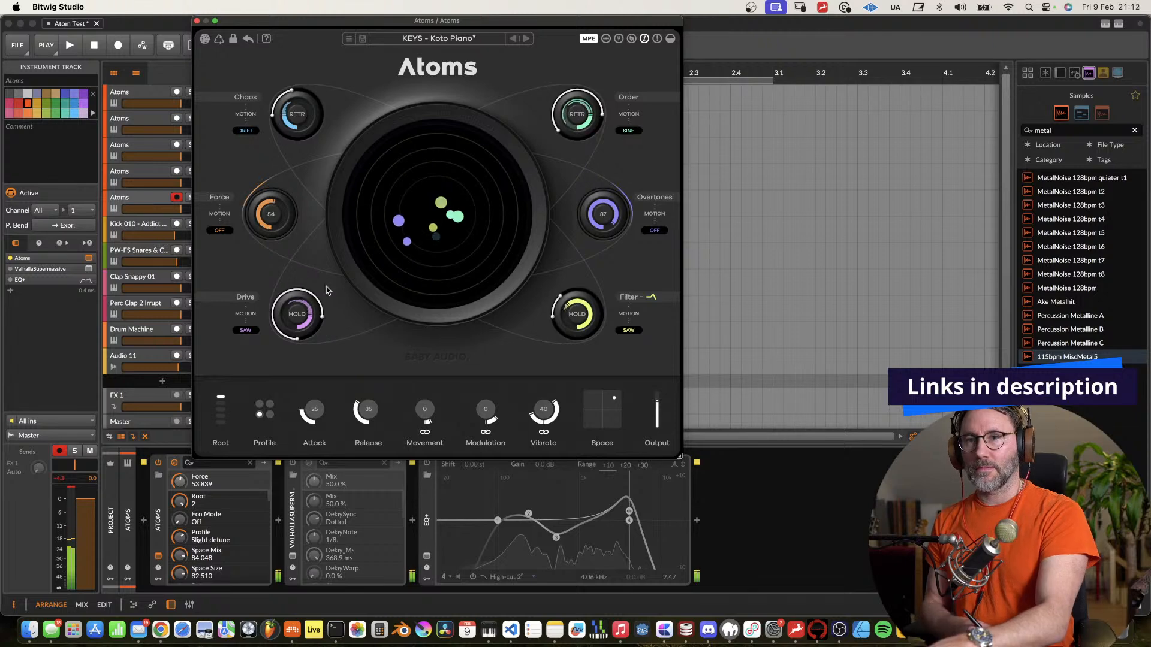
mouse_move(269, 218)
mouse_down()
mouse_move(272, 199)
mouse_move(270, 210)
mouse_up()
drag(294, 314, 294, 316)
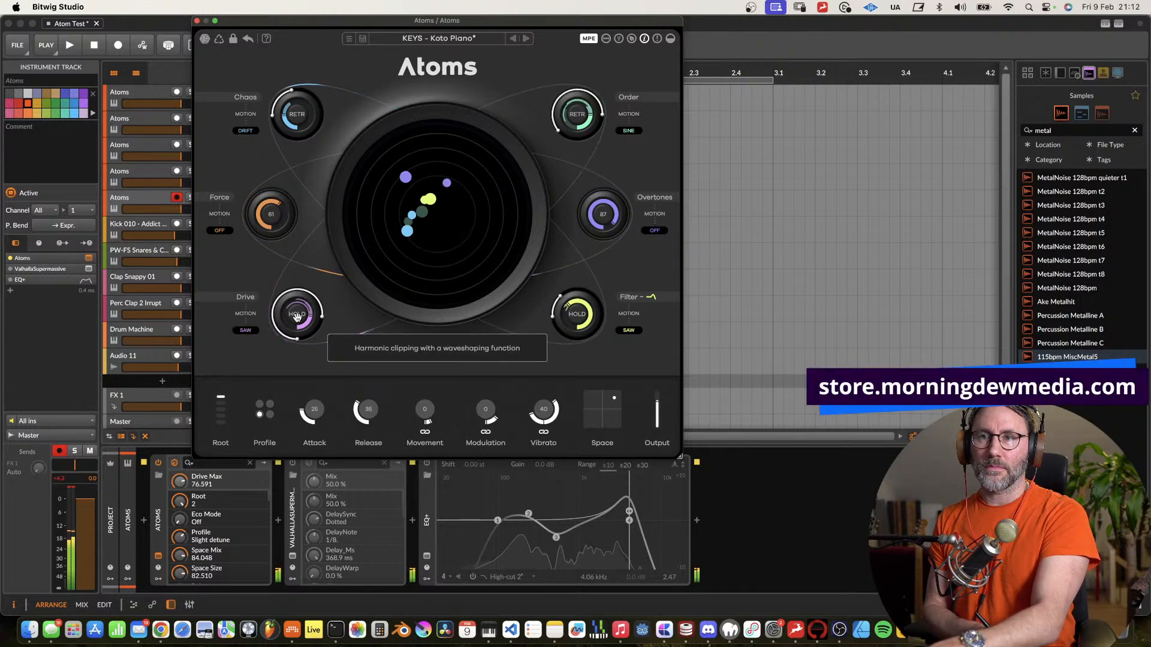
drag(558, 302, 581, 331)
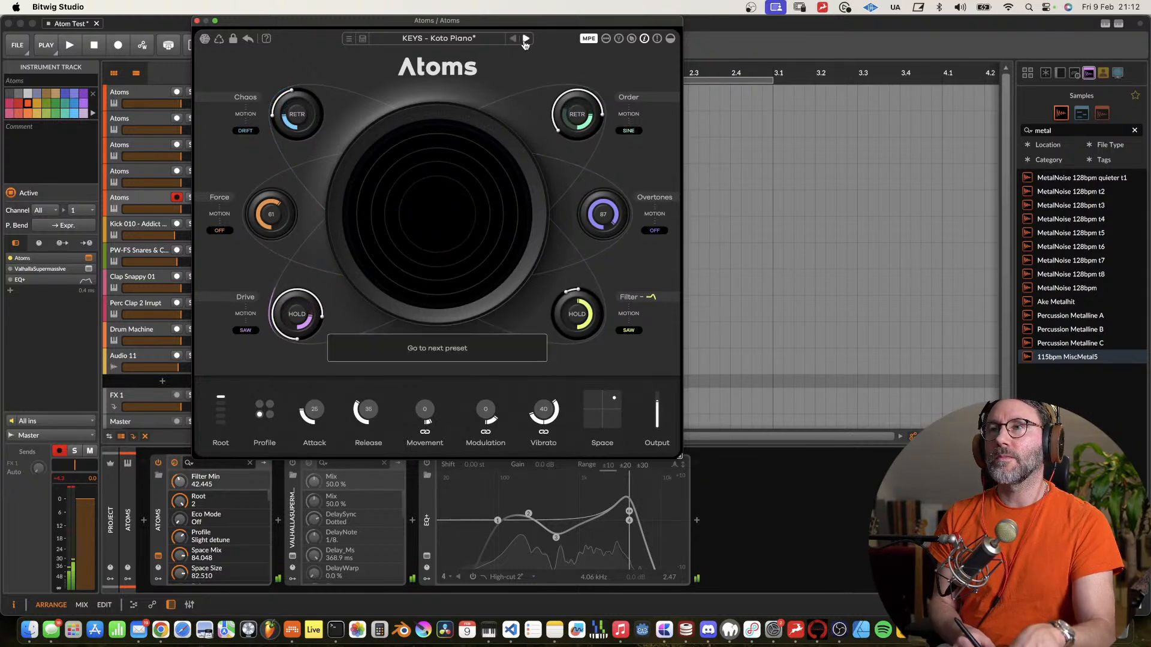
Load the KEYS - Mellow Organ preset and set its Drive to 35, Force to 33 and Chaos to 12.
click(470, 40)
click(444, 364)
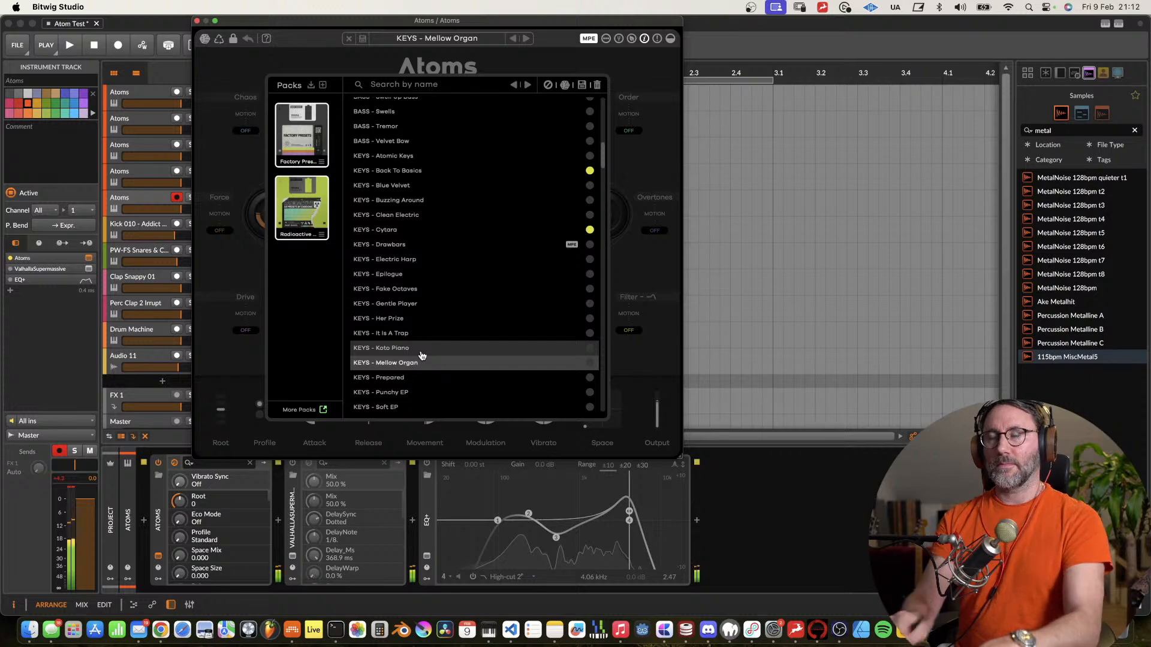
click(672, 78)
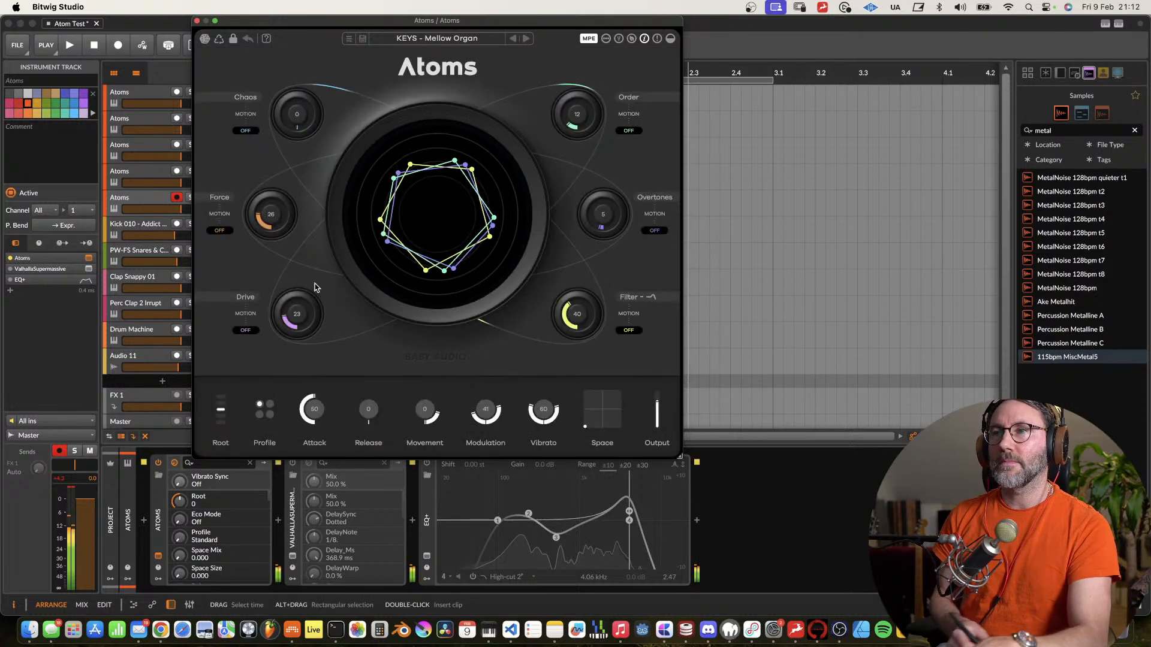
mouse_move(295, 315)
mouse_down()
mouse_move(297, 283)
mouse_move(296, 303)
mouse_up()
mouse_move(271, 211)
mouse_down()
mouse_move(272, 224)
mouse_move(272, 207)
mouse_up()
mouse_move(297, 114)
mouse_down()
mouse_move(314, 62)
mouse_move(298, 103)
mouse_up()
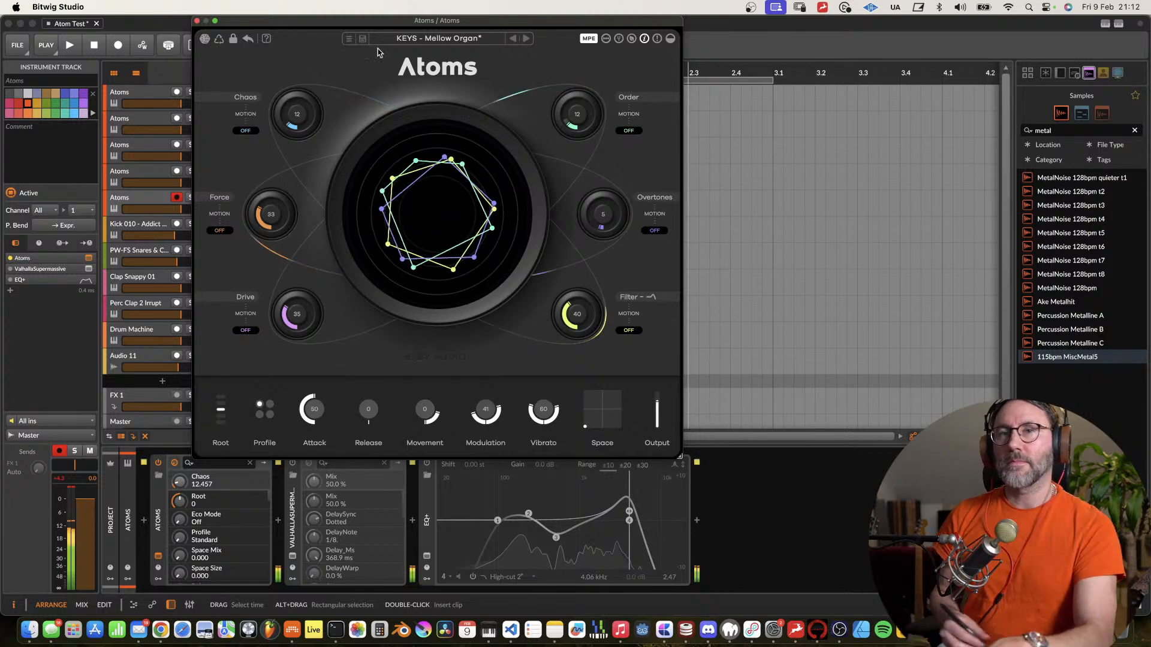
Close the Atoms window, enable ValhallaSupermassive and EQ+, and reshape the EQ with a 45.6 Hz low-cut and a higher high-cut.
click(197, 21)
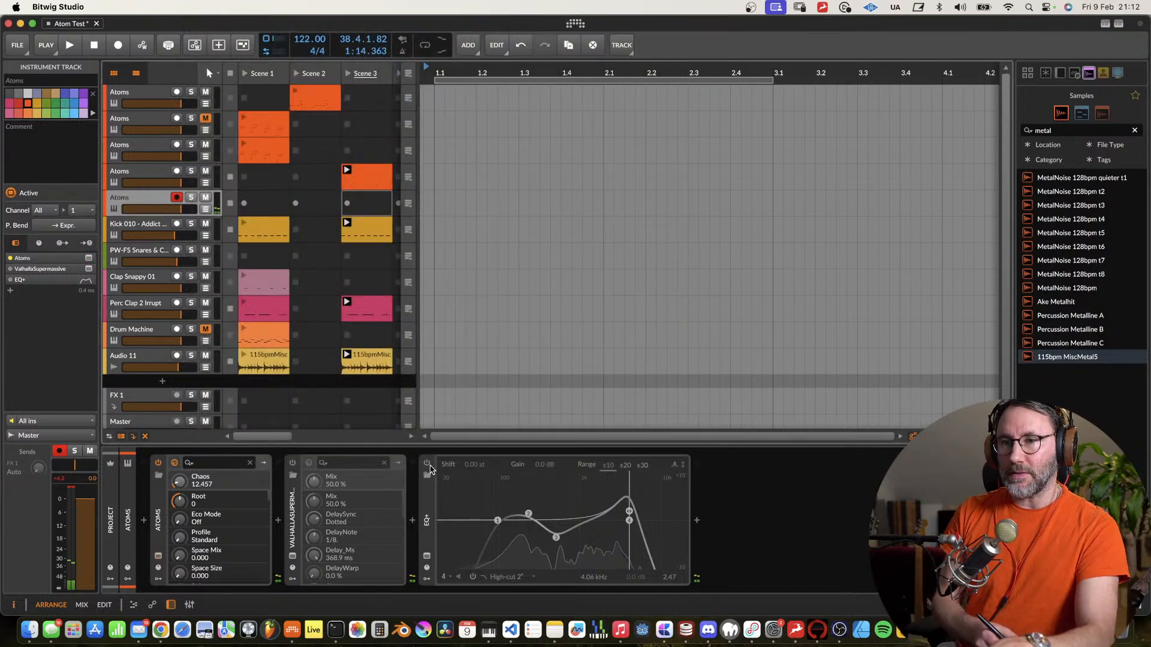
click(307, 462)
click(427, 465)
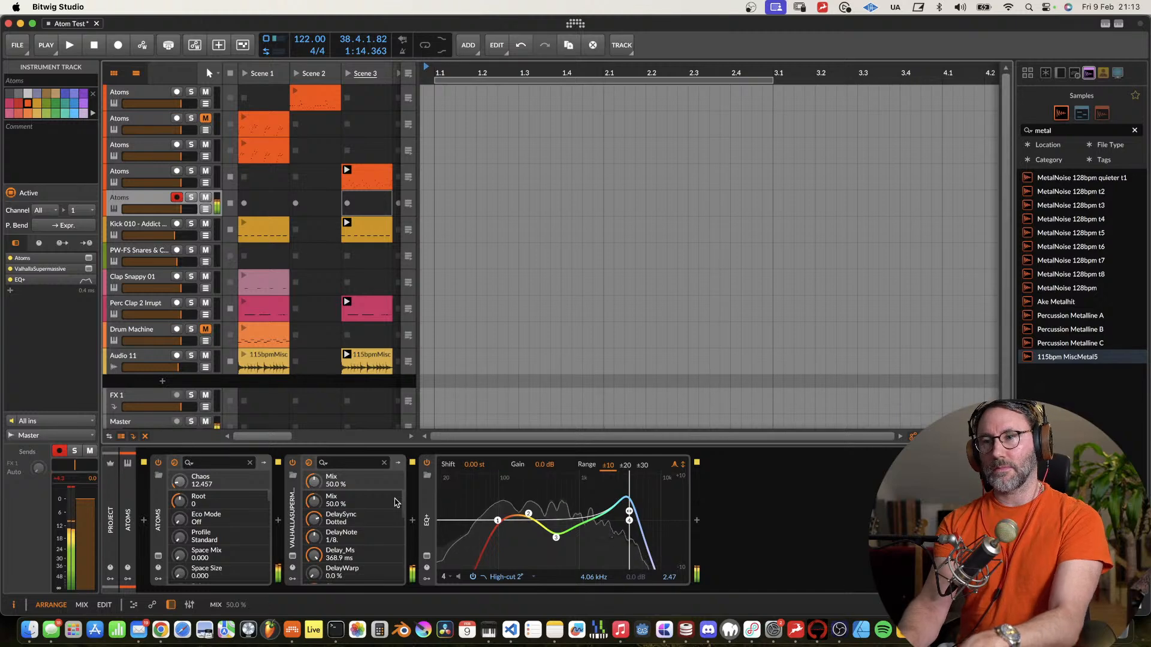
drag(628, 520, 672, 545)
drag(555, 539, 469, 528)
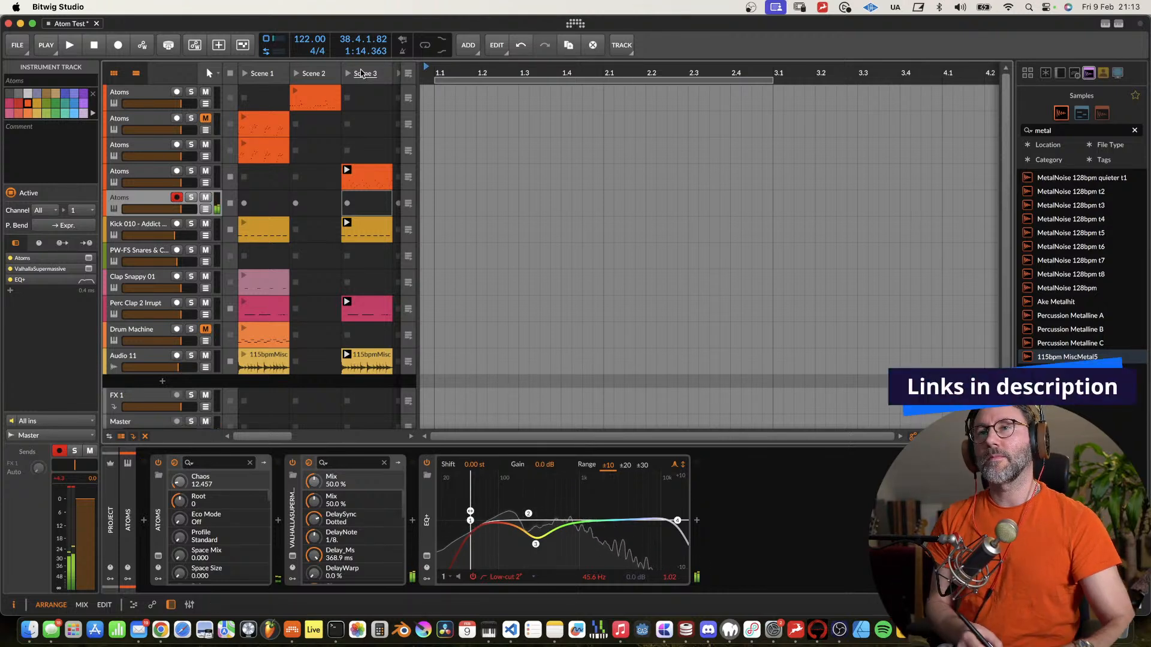
Play the scene and record a chord clip into the armed Atoms track's Scene 3 slot.
key(space)
key(space)
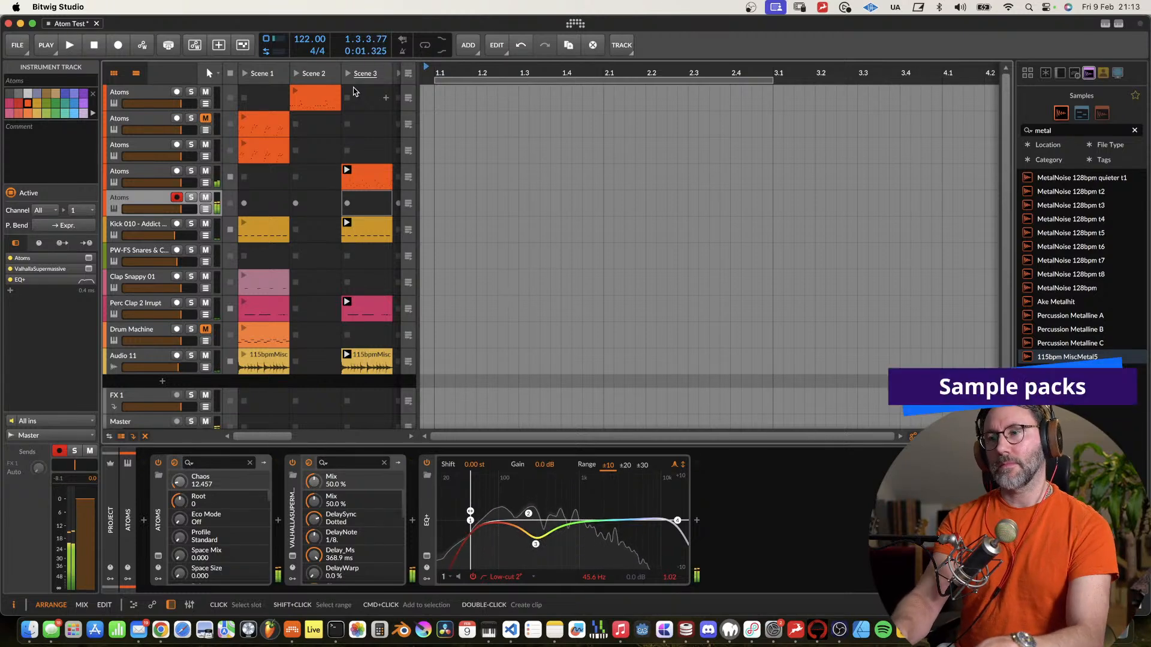
key(space)
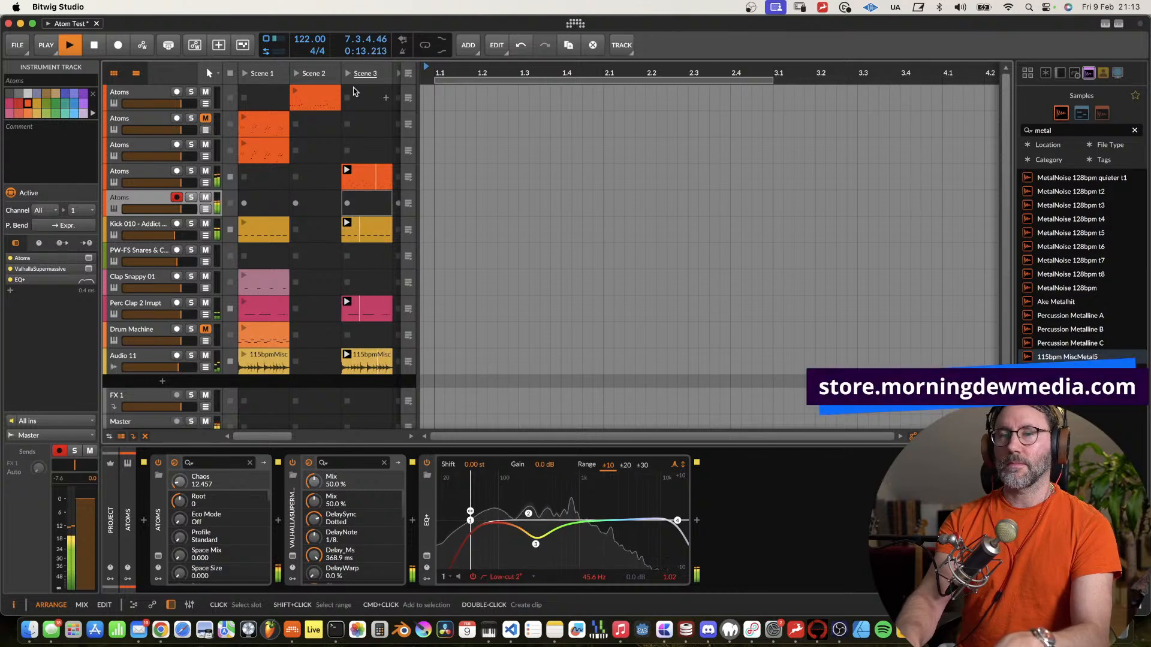
click(347, 204)
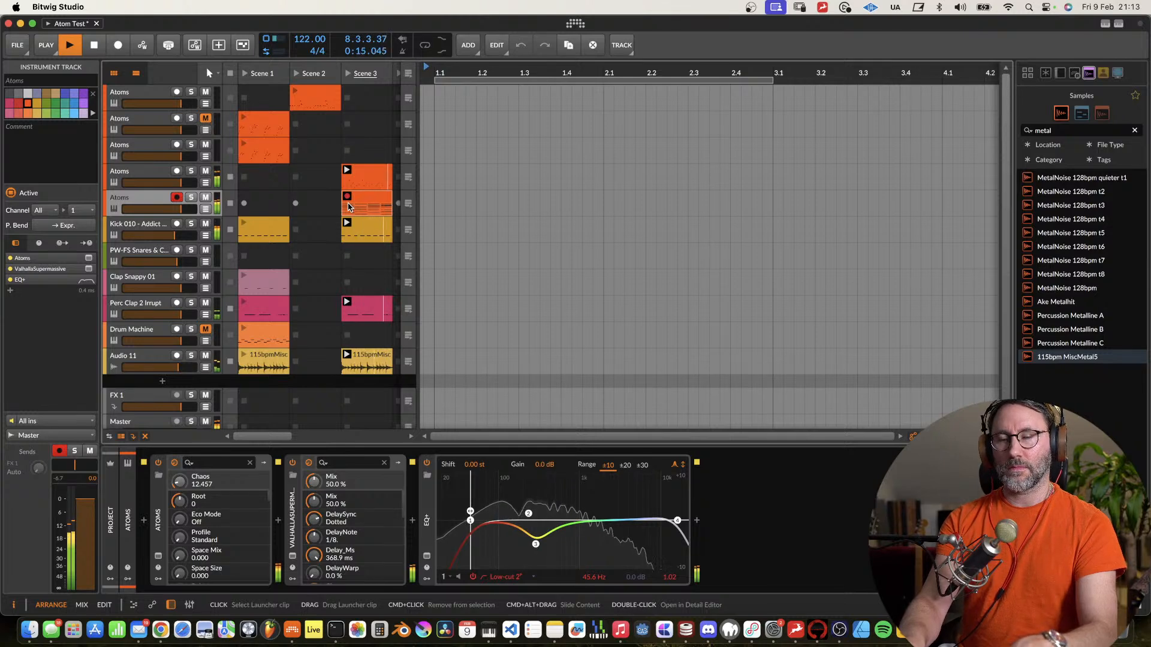
key(space)
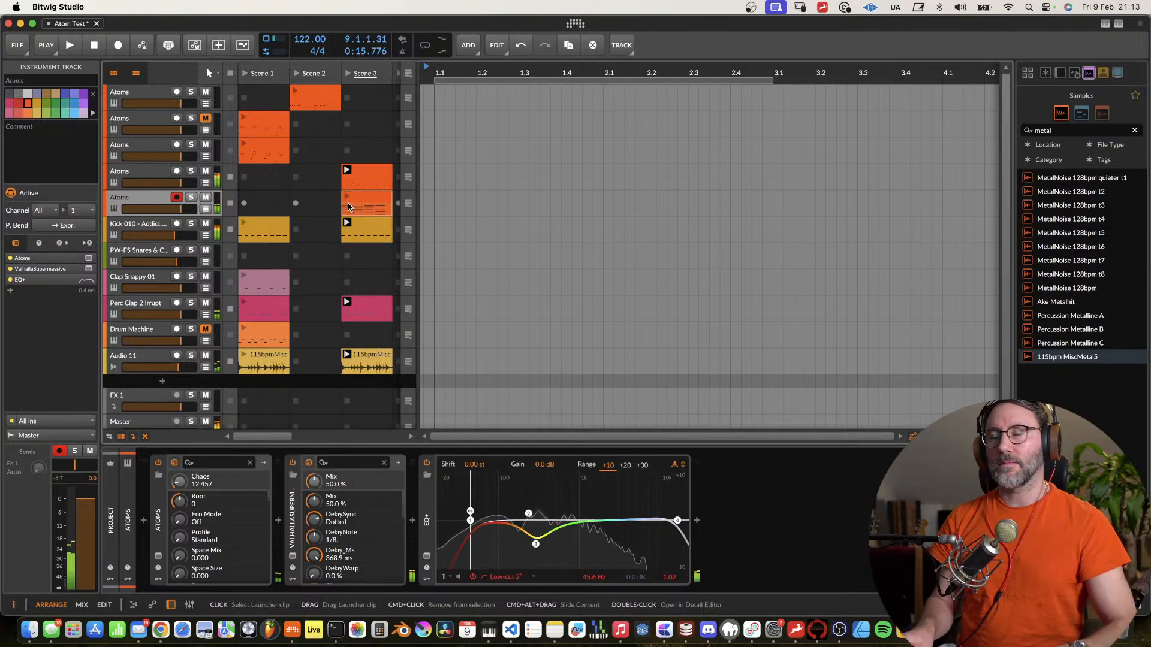
Launch Scene 3 and extend the newly recorded chord clip's loop length to 8 bars.
click(350, 74)
double_click(377, 205)
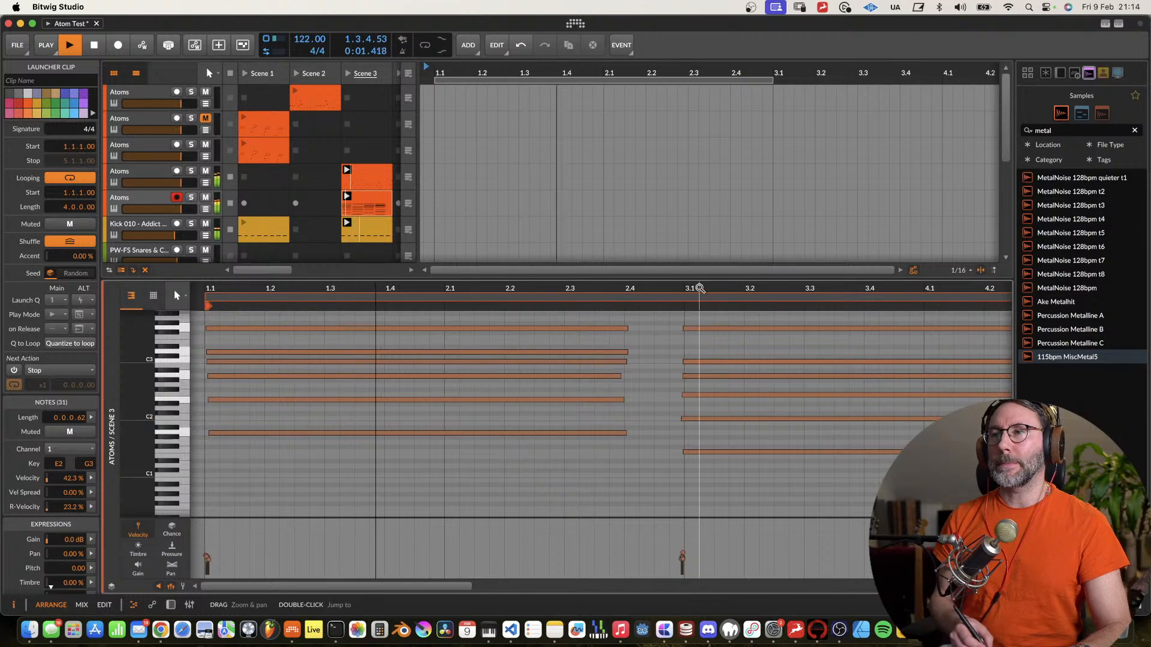
drag(699, 289, 455, 237)
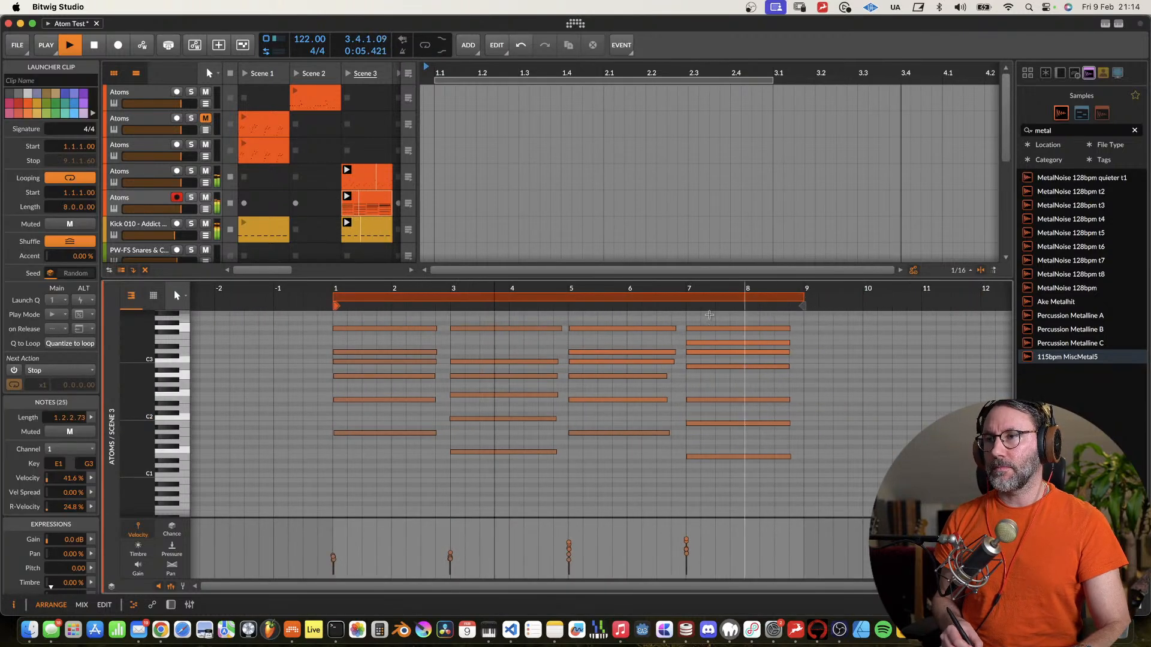
Insert a Tool device after EQ+, turn its volume down to -Inf dB and show its modulator slots.
key(d)
click(696, 519)
text(tool)
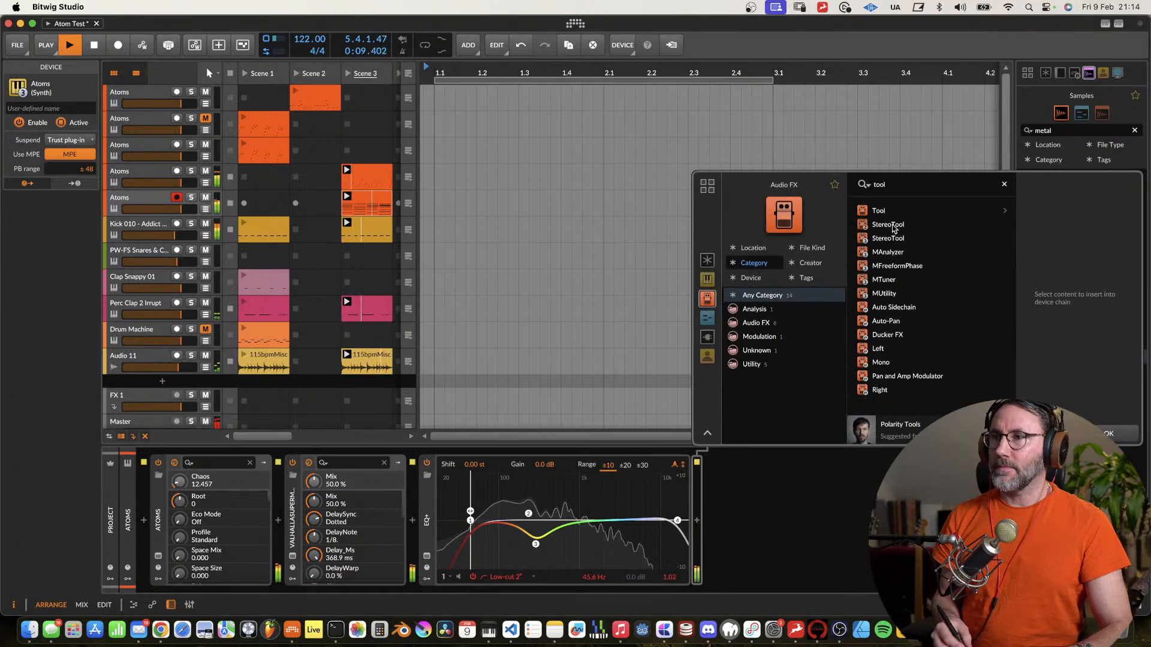
click(890, 212)
double_click(892, 217)
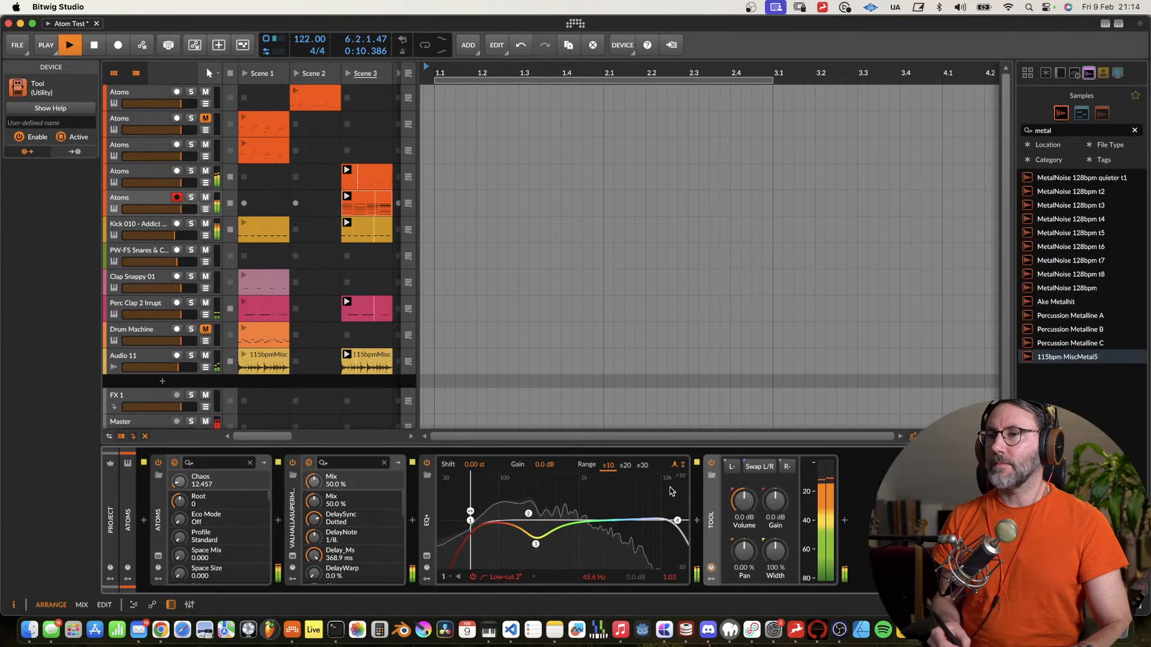
click(711, 578)
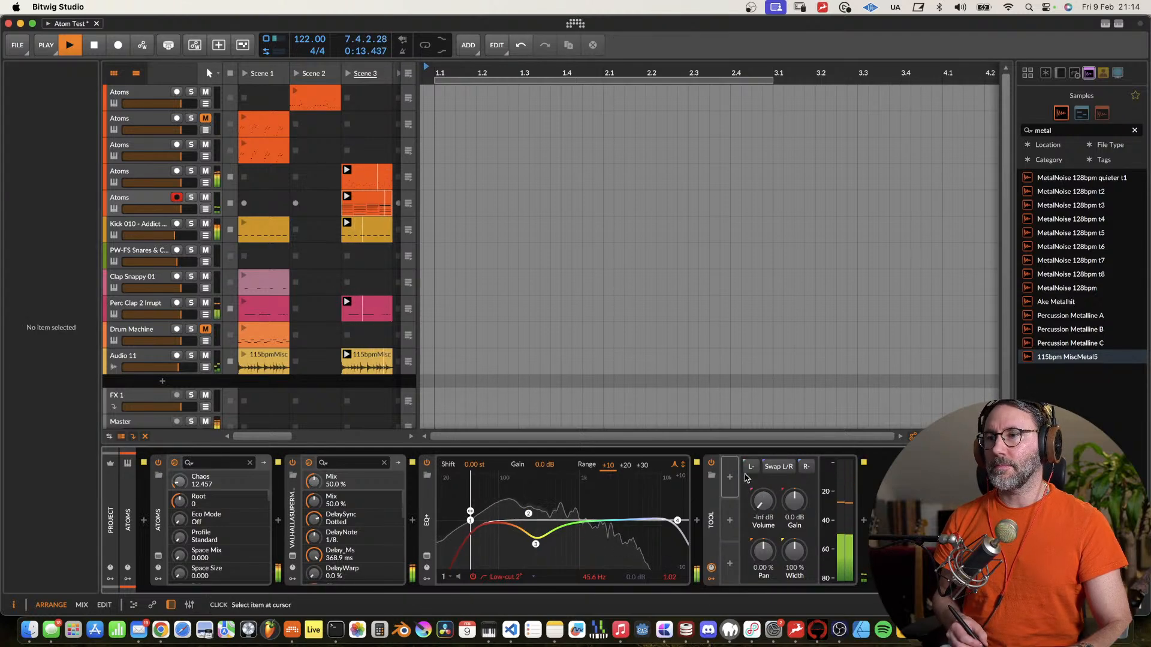
Add a Curves modulator to the Tool device and map it to Volume with an amount of 1.280.
key(space)
click(730, 477)
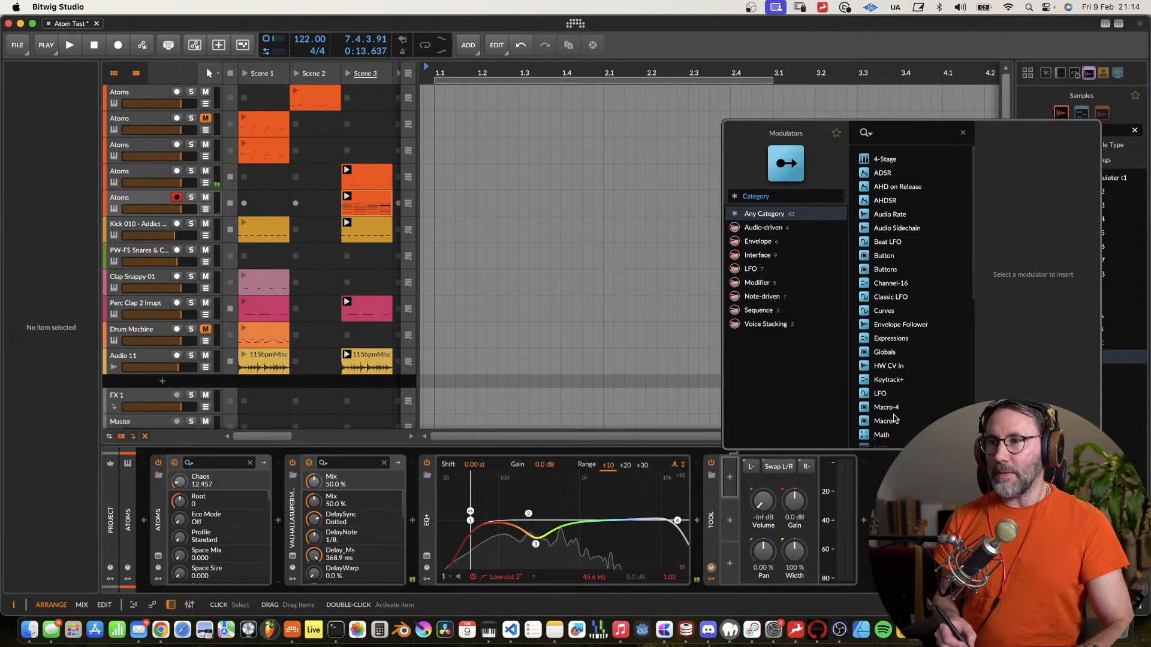
text(cu)
double_click(903, 160)
key(space)
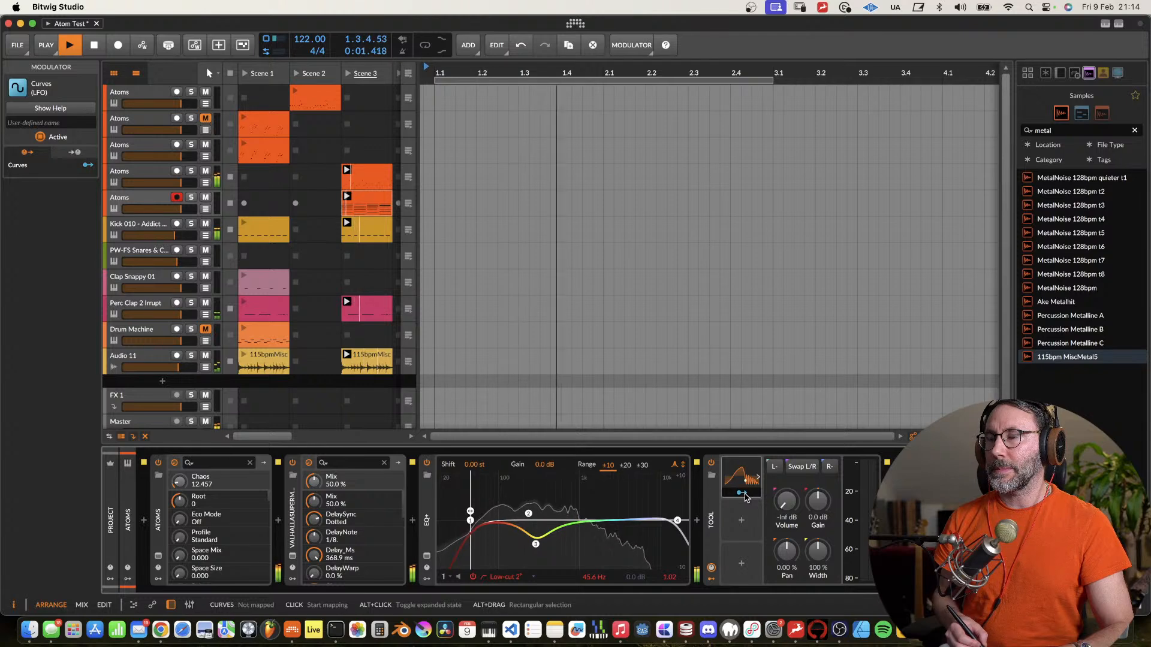
drag(797, 501, 797, 477)
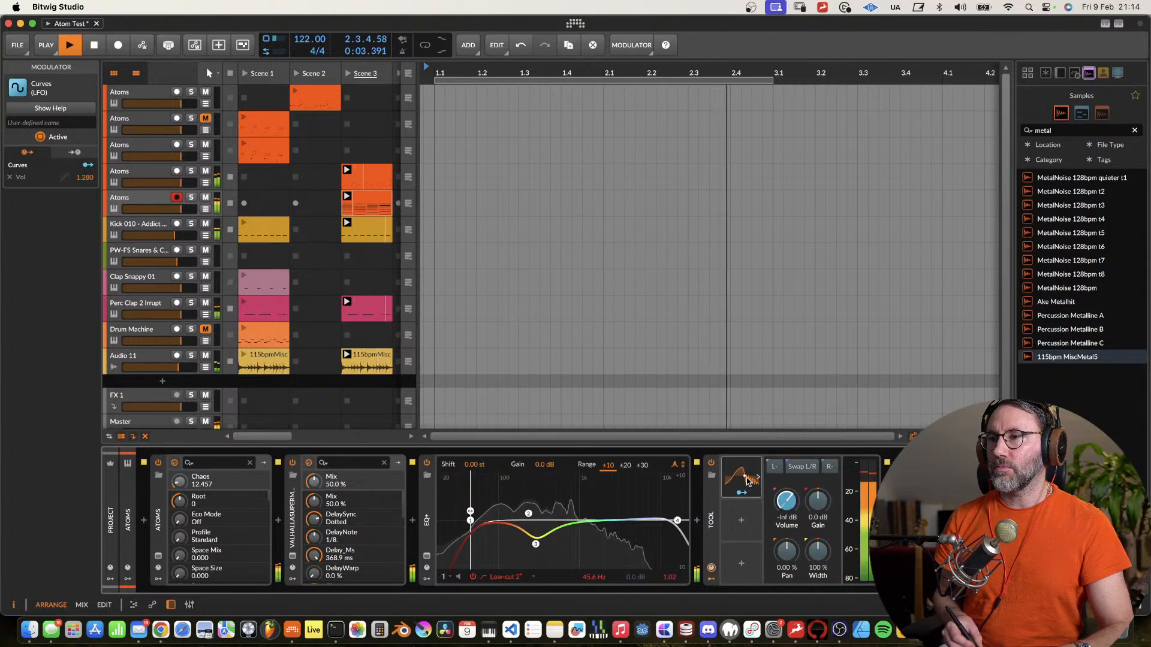
Set the Curves modulator's timebase to Half note and its trigger mode to Sync.
click(758, 493)
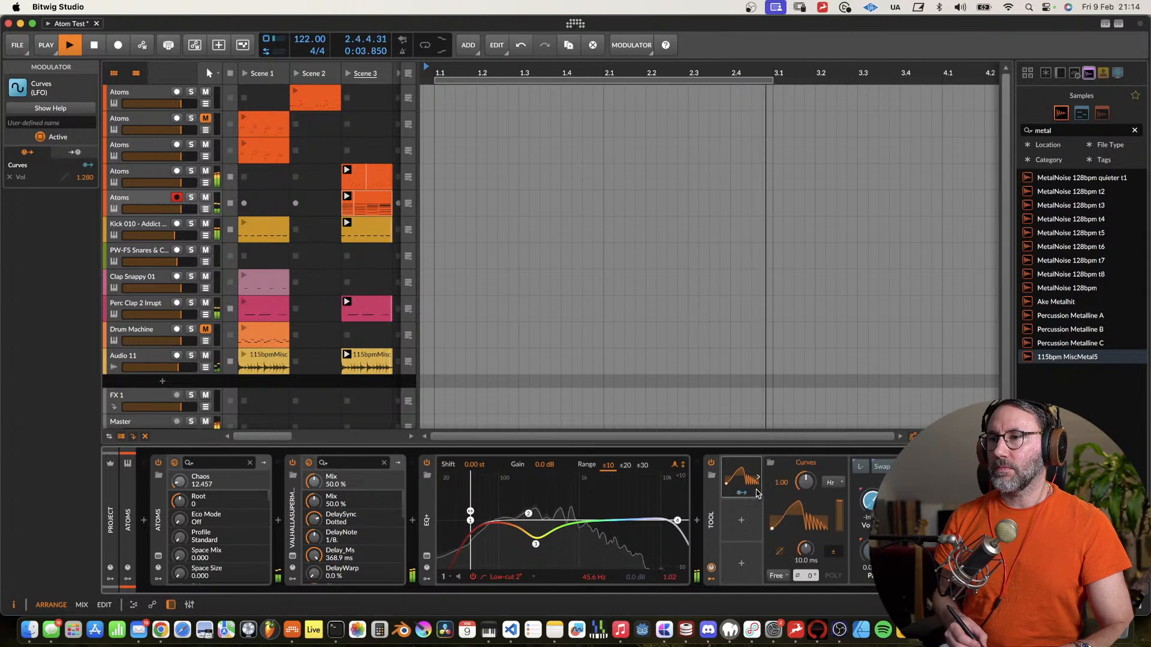
click(843, 482)
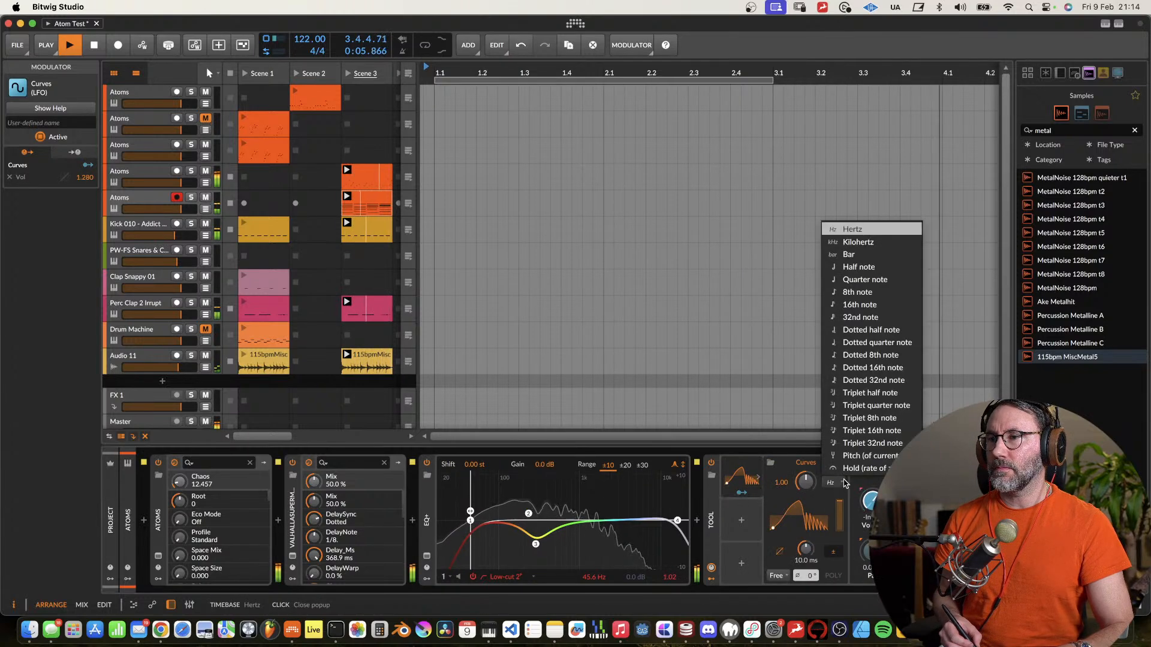
click(873, 269)
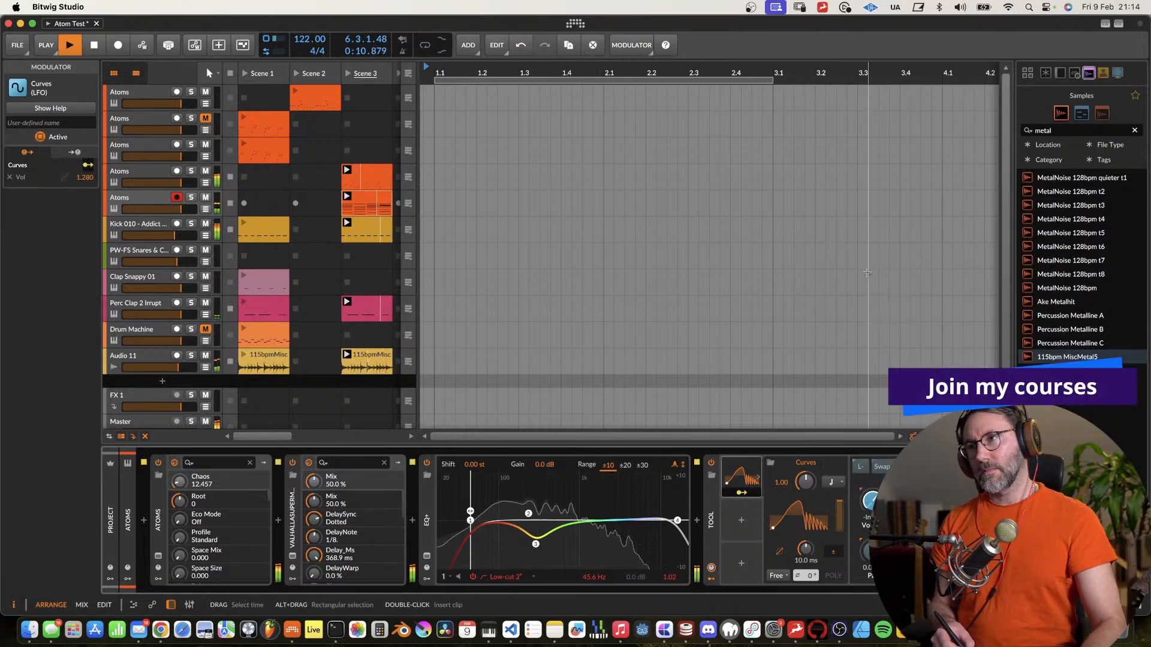
click(779, 575)
click(790, 539)
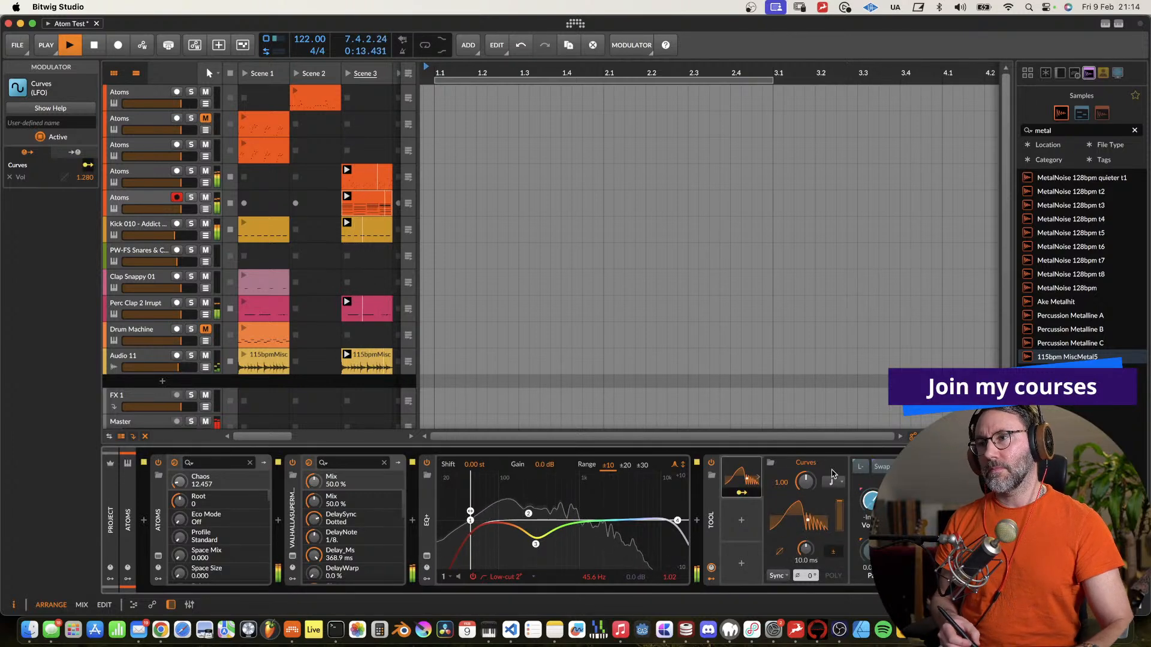
Try the 8th note and Quarter note timebases on the Curves modulator, finishing on Half note.
click(833, 482)
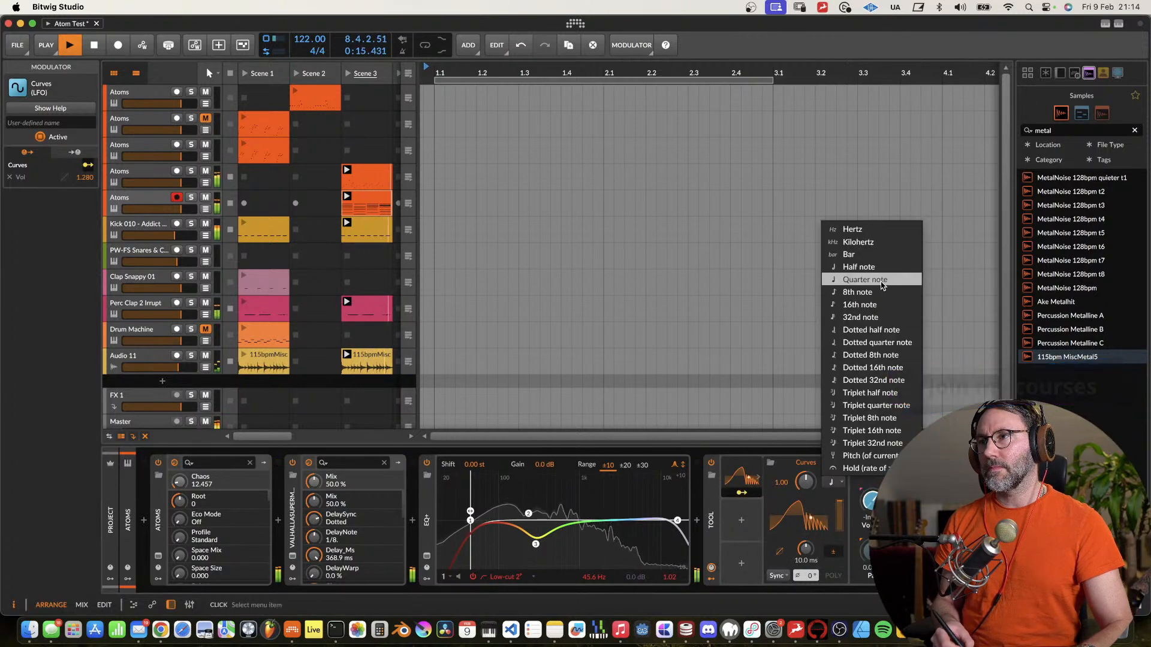
click(877, 290)
click(828, 483)
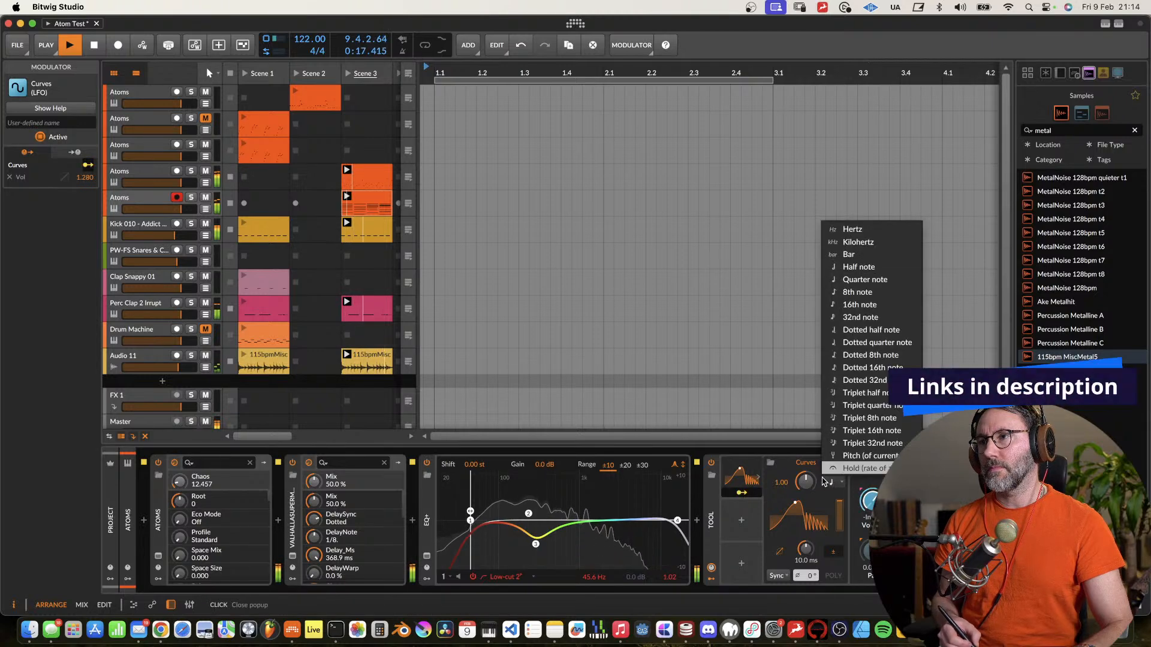
click(873, 280)
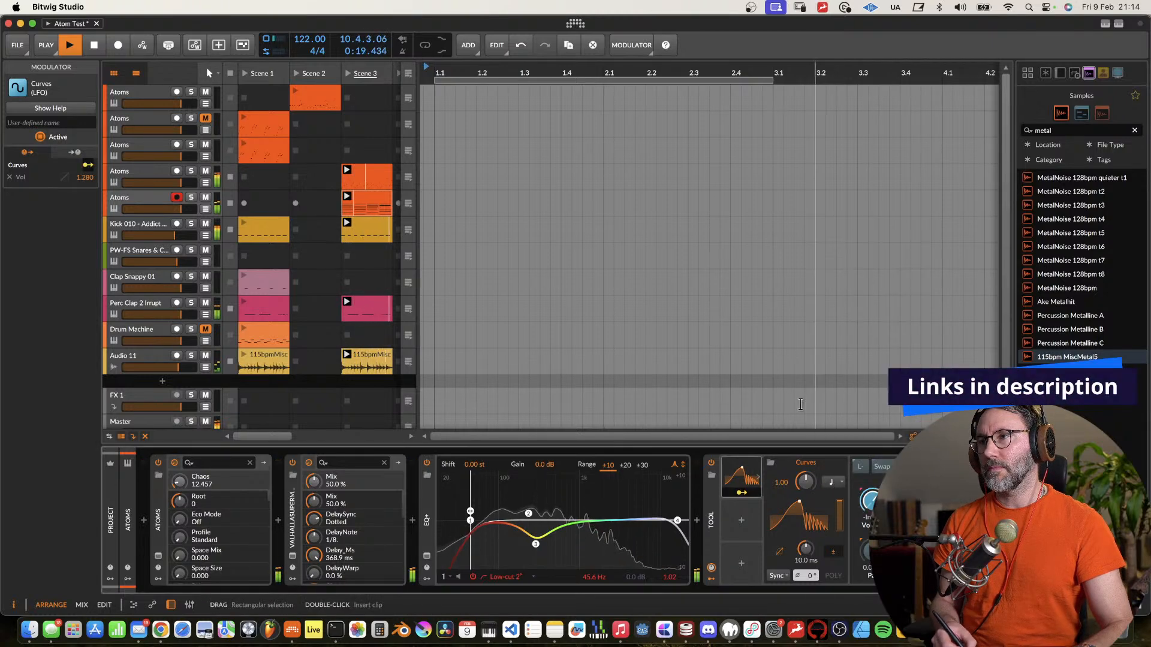
click(832, 483)
click(888, 268)
key(space)
key(space)
Audition the Duck 01 curve for the Curves modulator during playback, and load Fun Curve instead.
click(804, 517)
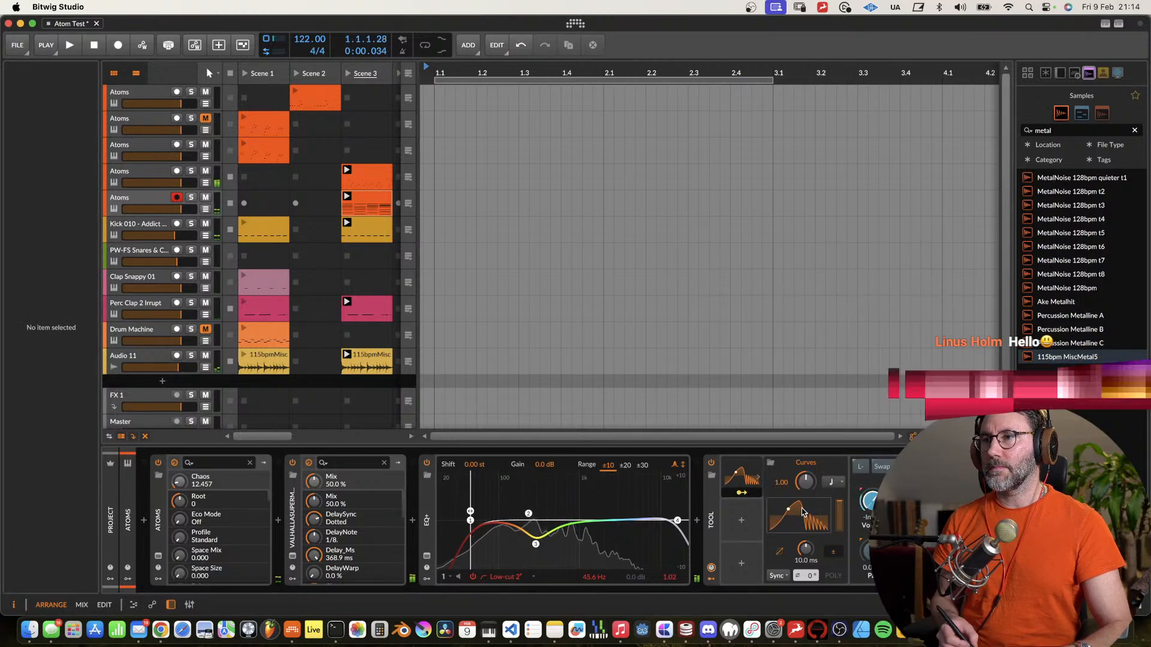
drag(826, 295, 596, 163)
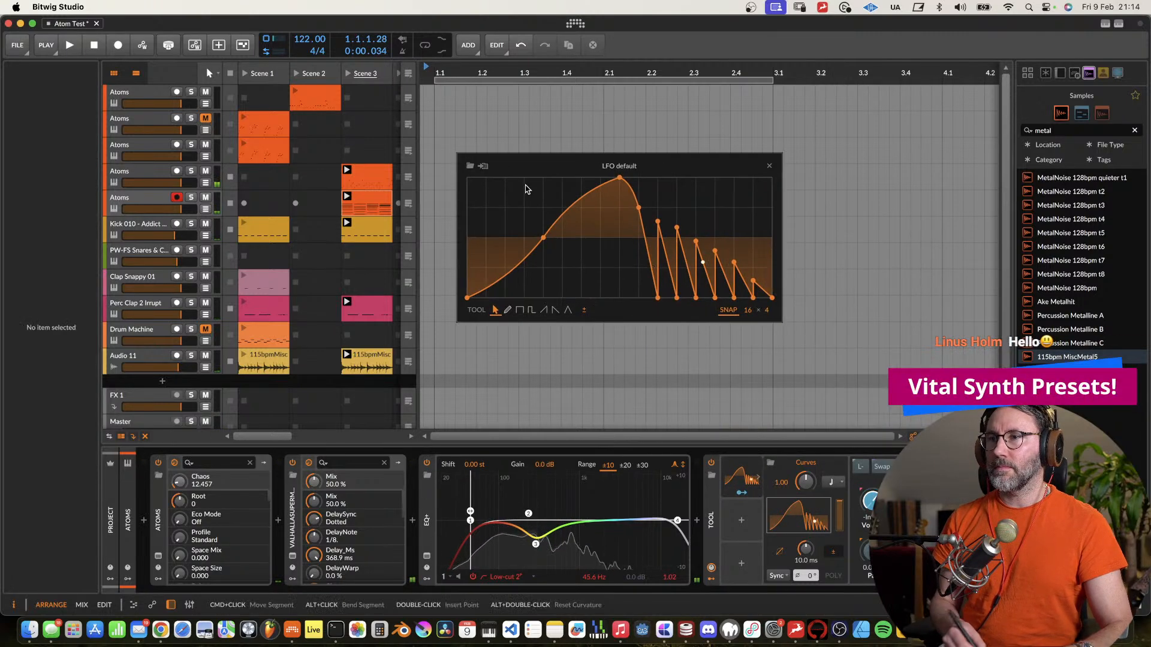
click(470, 164)
click(683, 349)
key(space)
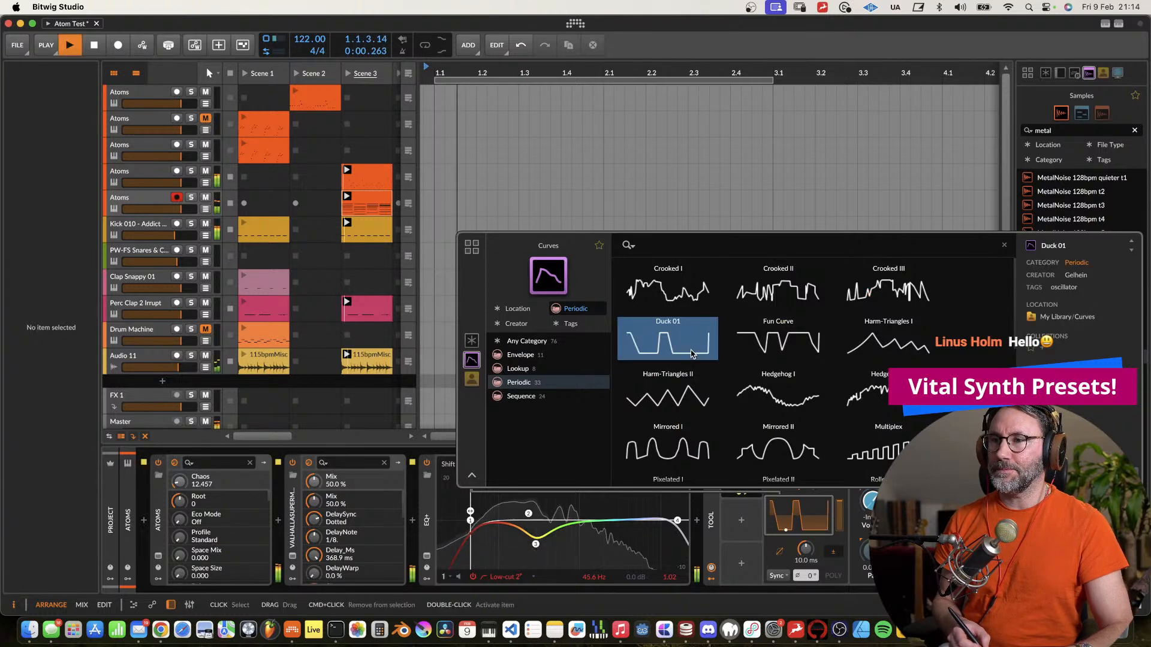
click(785, 353)
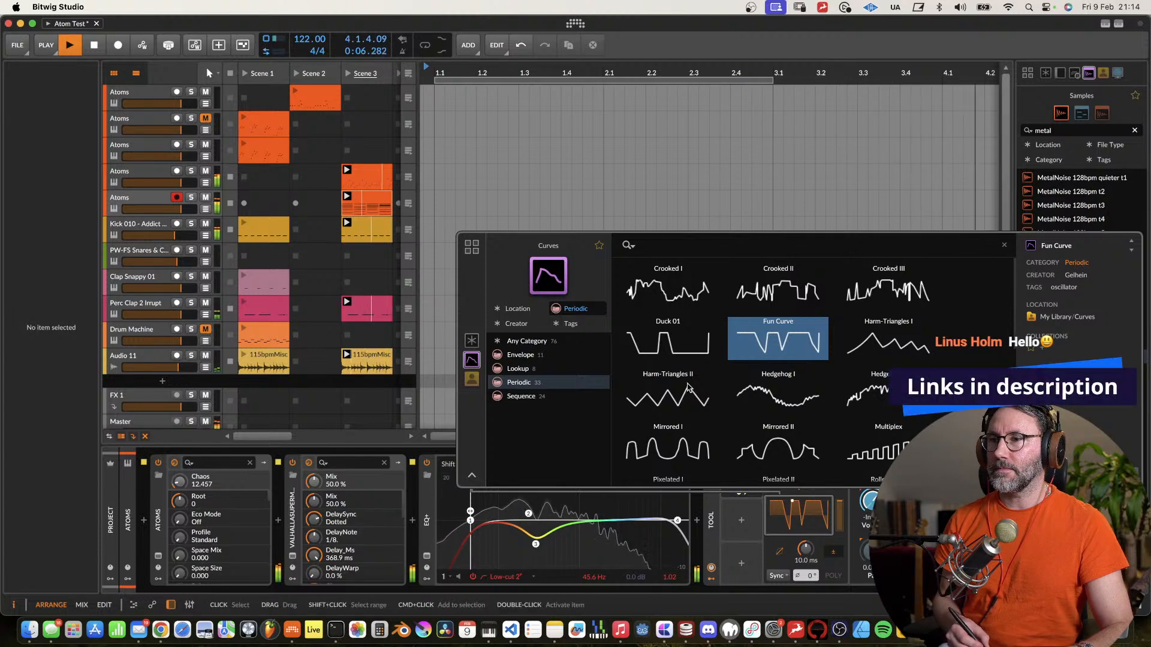
key(Return)
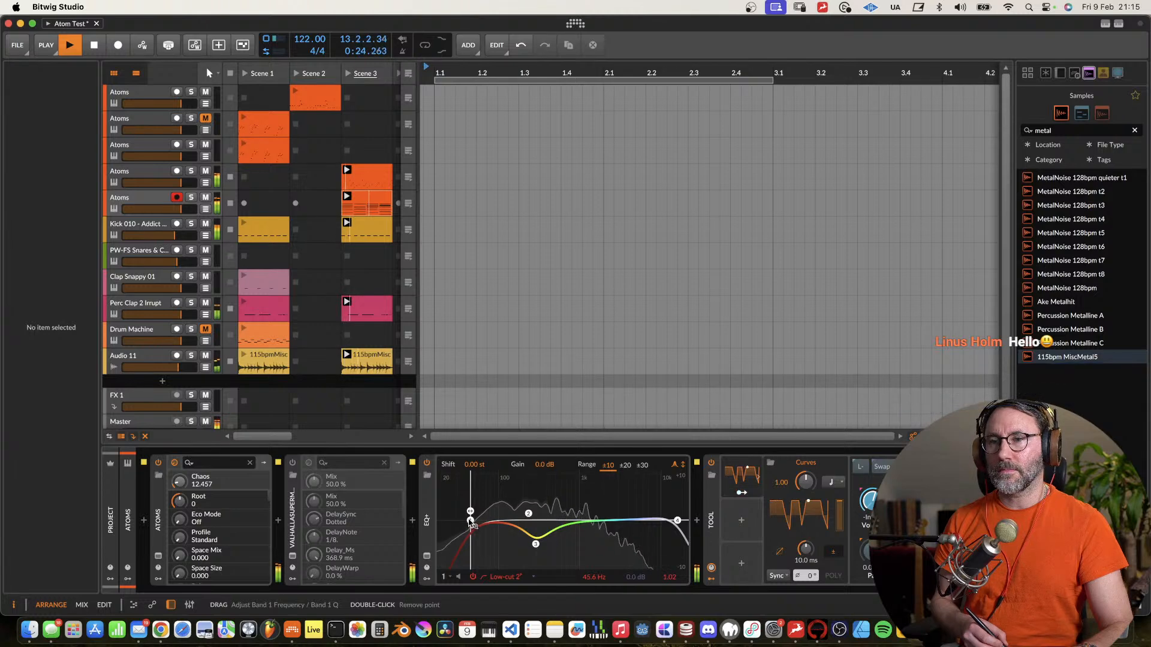
Sweep the EQ+ high-cut band, settling at 6.44 kHz, and compare the sound with the Tool device bypassed.
drag(677, 520, 599, 515)
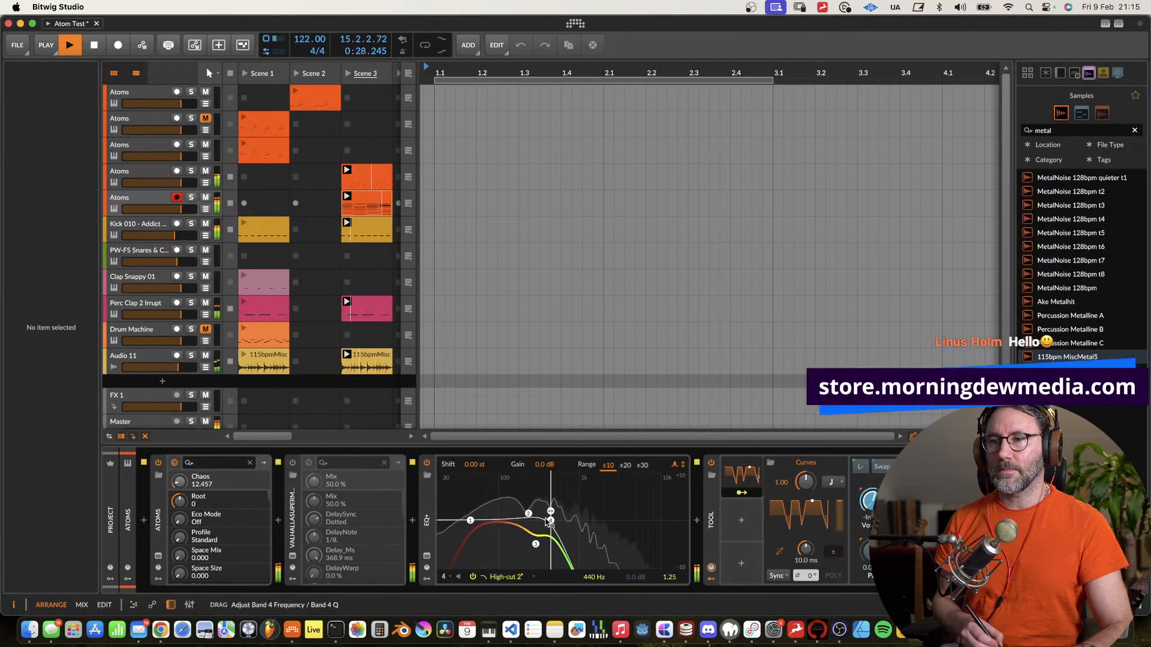
drag(543, 522, 545, 523)
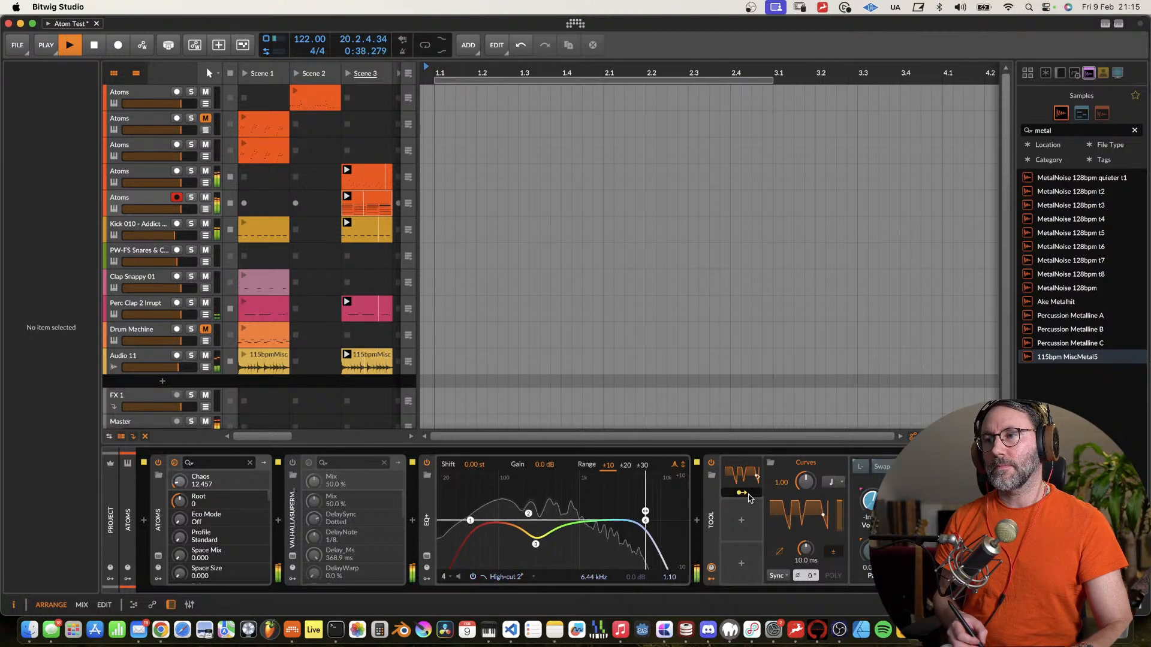
click(711, 463)
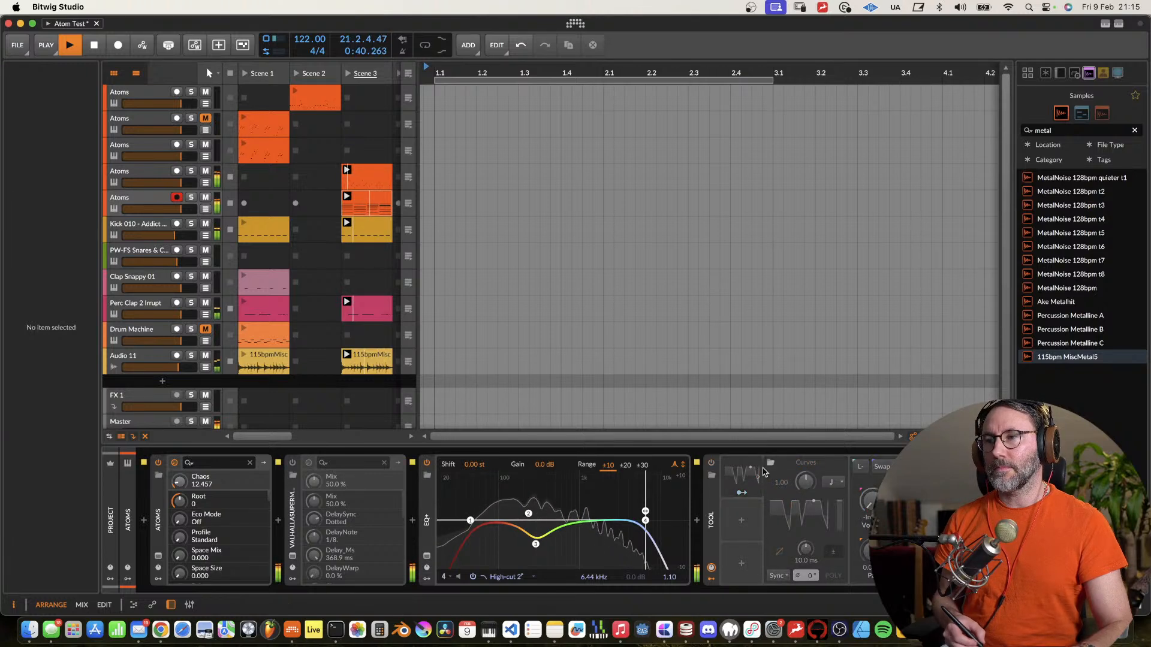
click(711, 464)
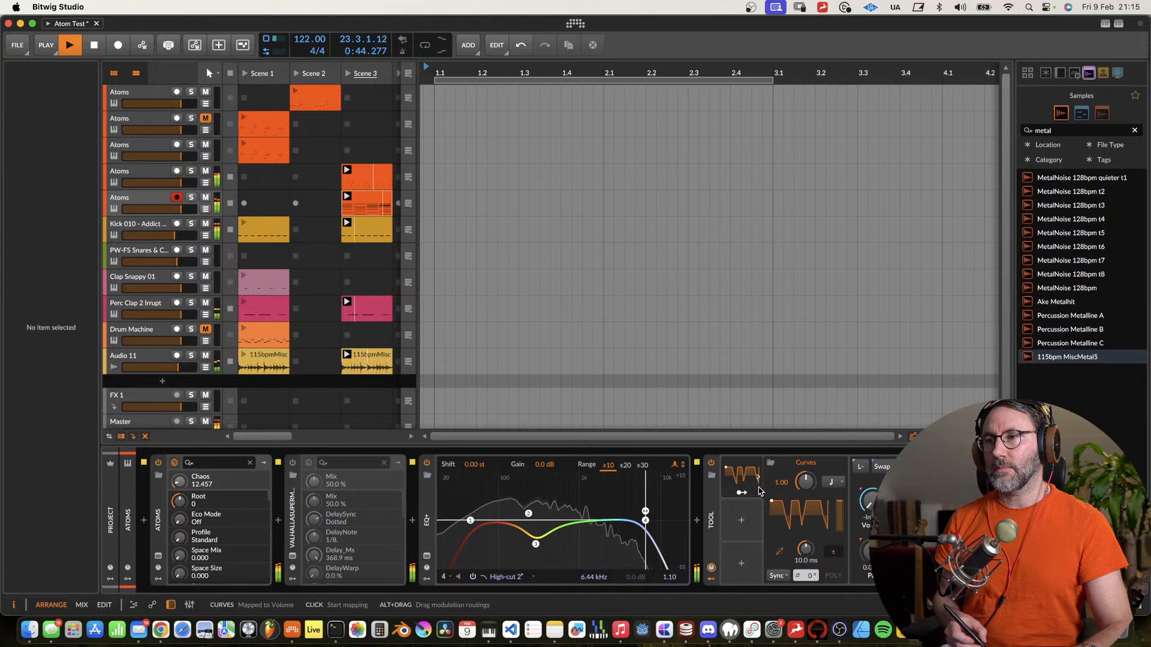
Deactivate the Curves modulator on the Tool device and stop playback.
right_click(741, 491)
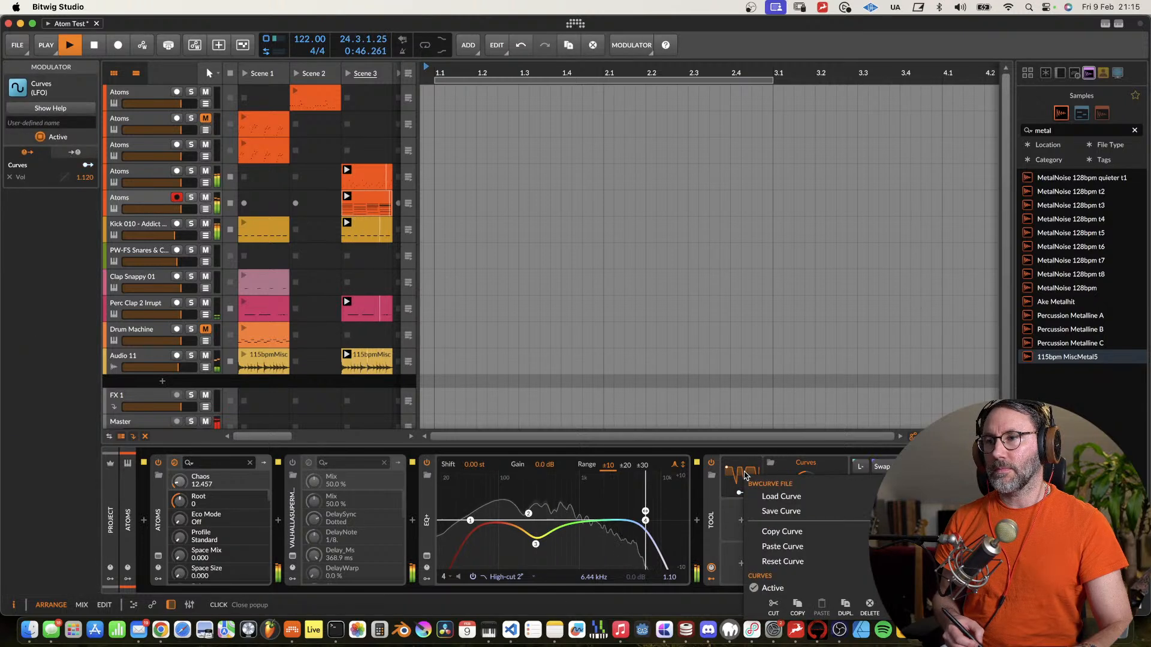
click(771, 590)
key(space)
Add a Classic LFO modulator to the Tool device and map it to Volume with an amount of 0.940.
click(741, 521)
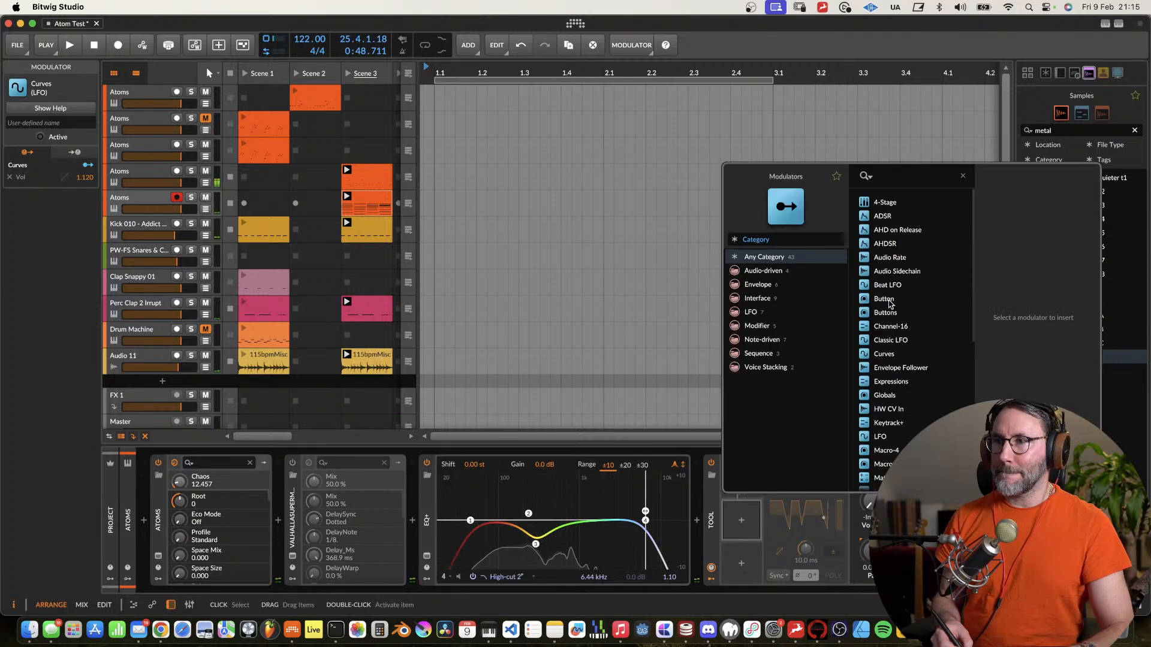
double_click(892, 340)
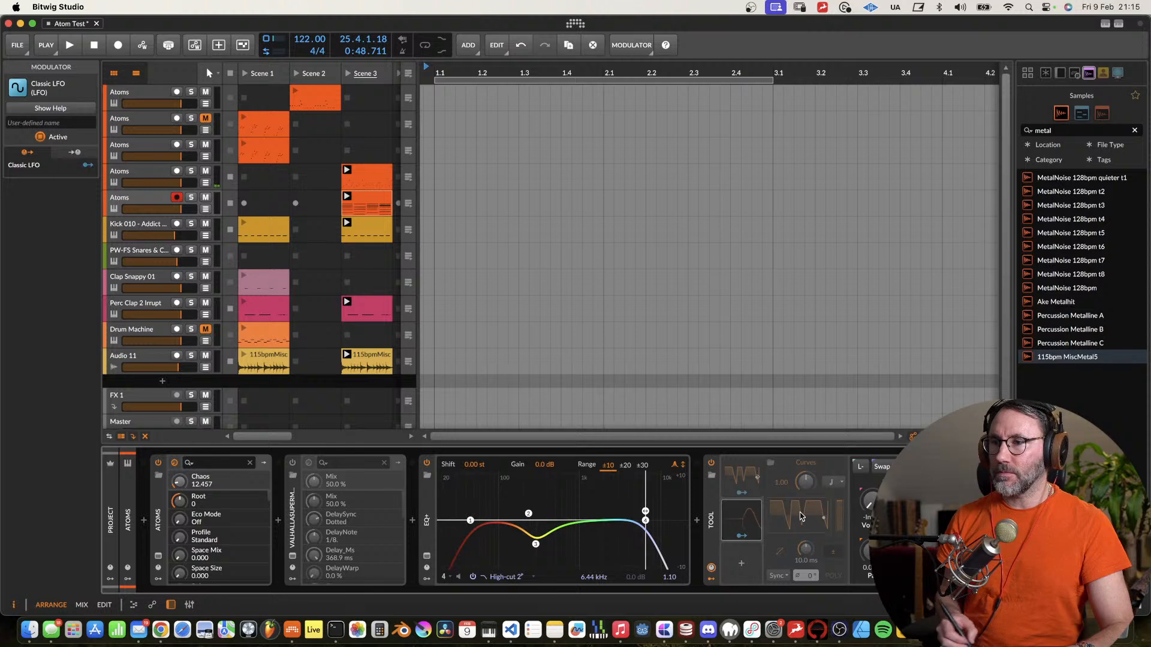
click(742, 535)
drag(868, 501, 868, 465)
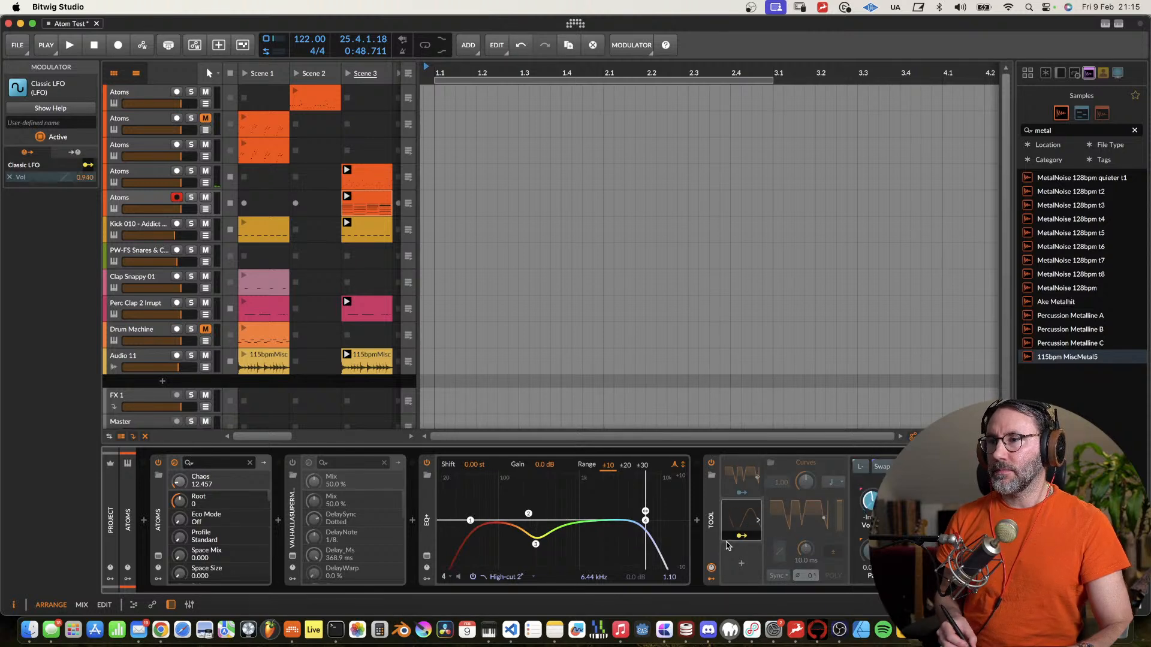
Set the Classic LFO to a falling saw synced at 1/8, and bend its response curve during playback.
click(758, 521)
key(space)
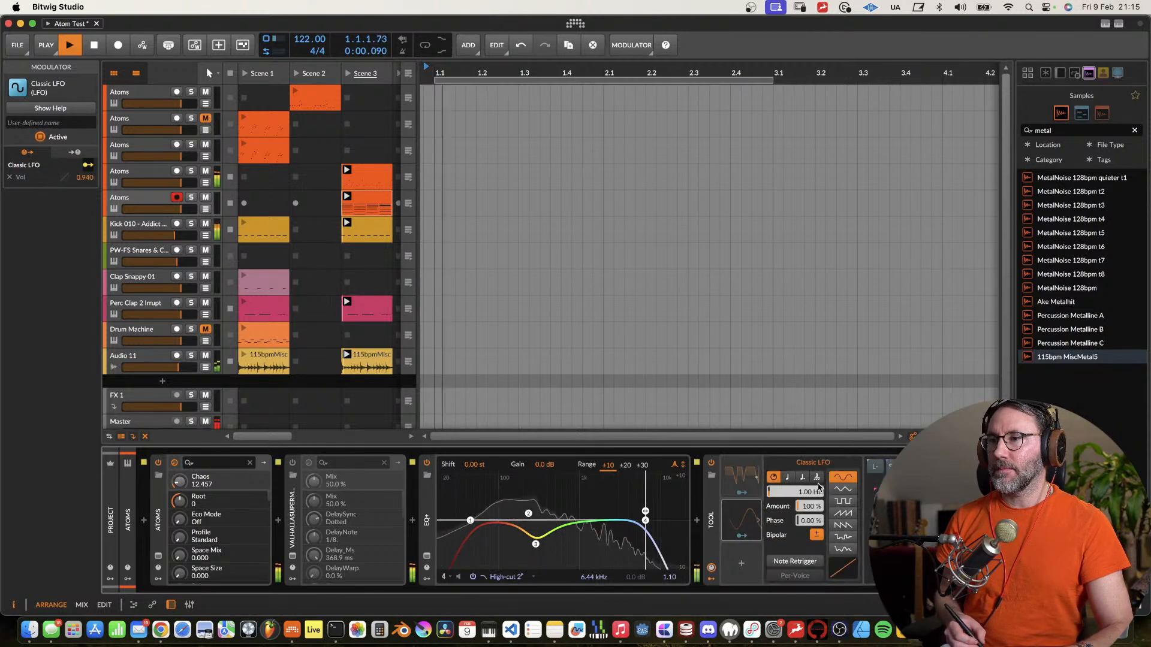
click(844, 525)
click(789, 477)
click(794, 492)
click(792, 454)
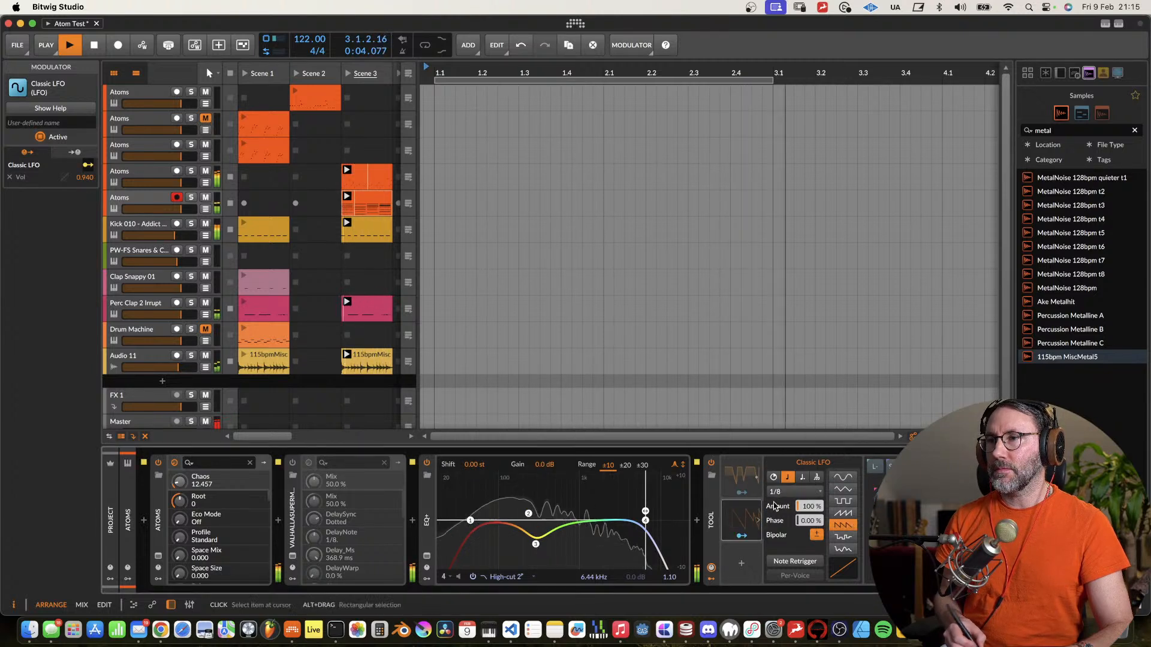
drag(843, 568, 843, 527)
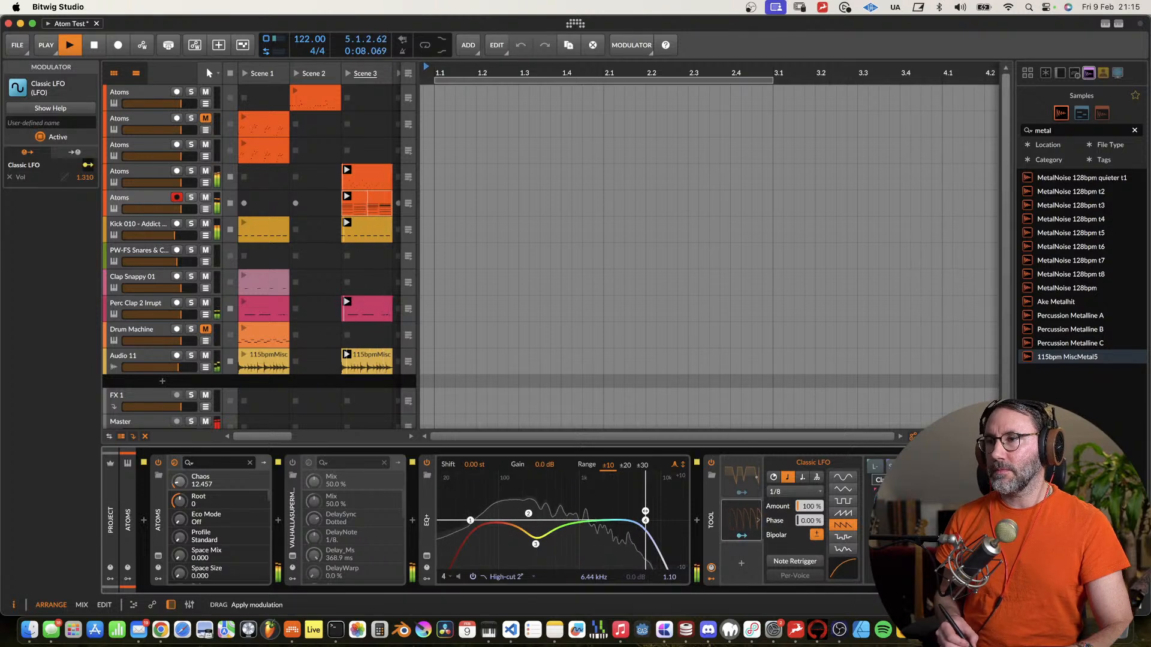
Audition the Classic LFO at 1/16 with a 1.240 Volume amount and a shifted phase, reset the phase, and choose a 1/4 rate.
click(818, 493)
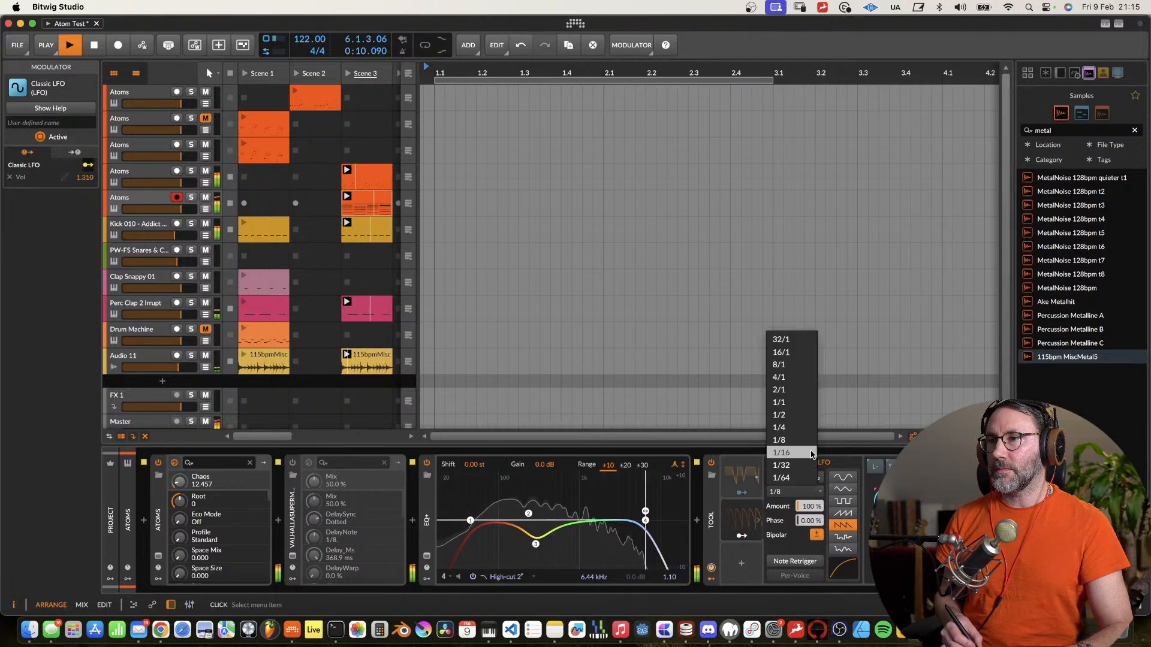
click(779, 439)
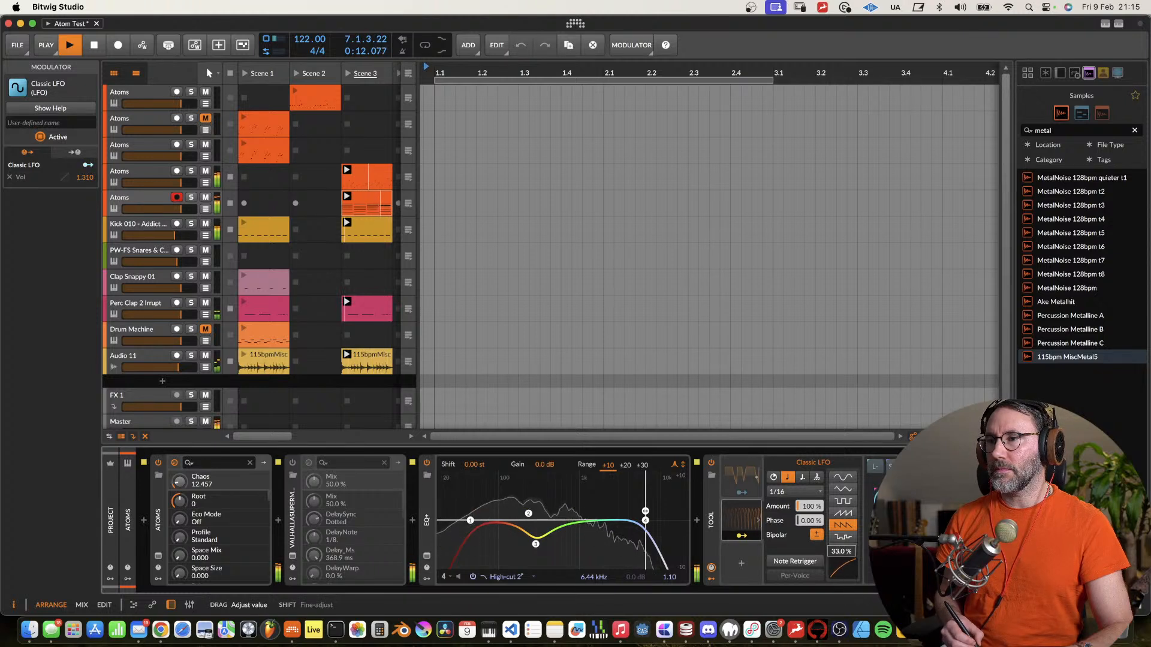
mouse_move(859, 525)
mouse_down()
mouse_move(858, 513)
mouse_move(859, 525)
mouse_up()
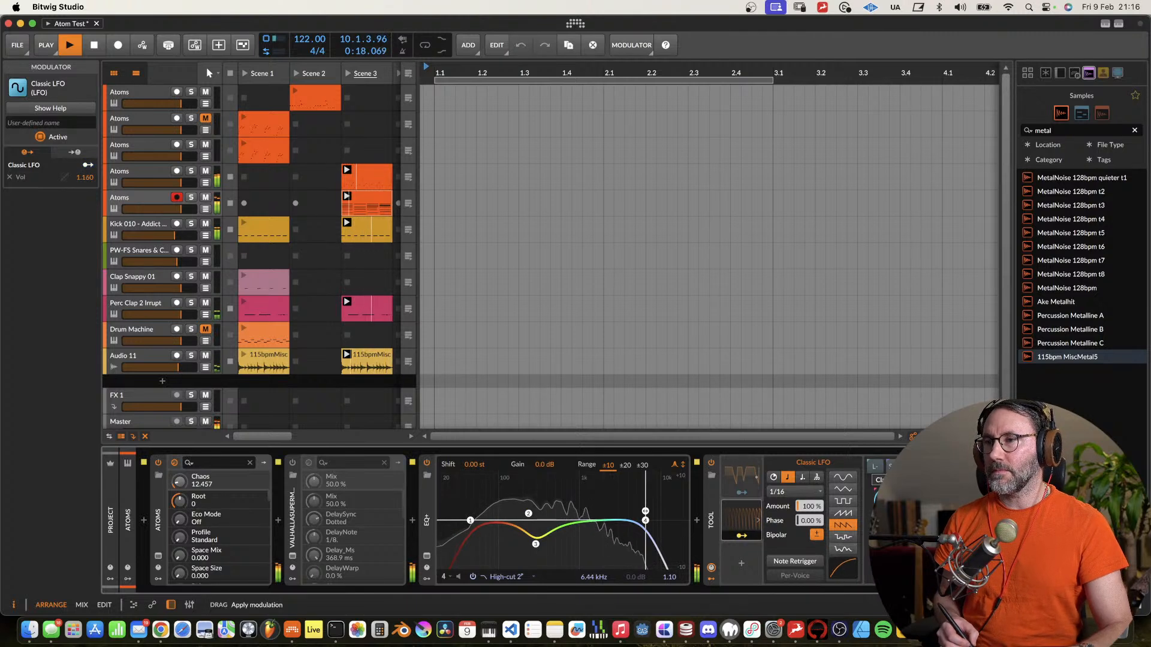
drag(809, 521, 809, 522)
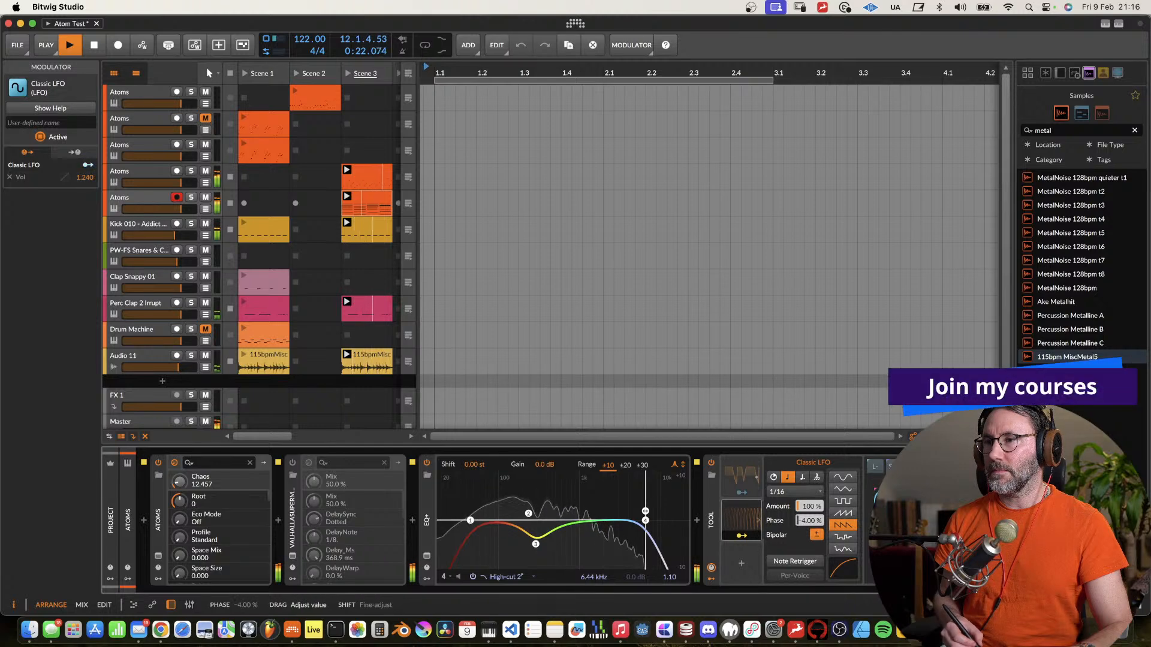
double_click(809, 520)
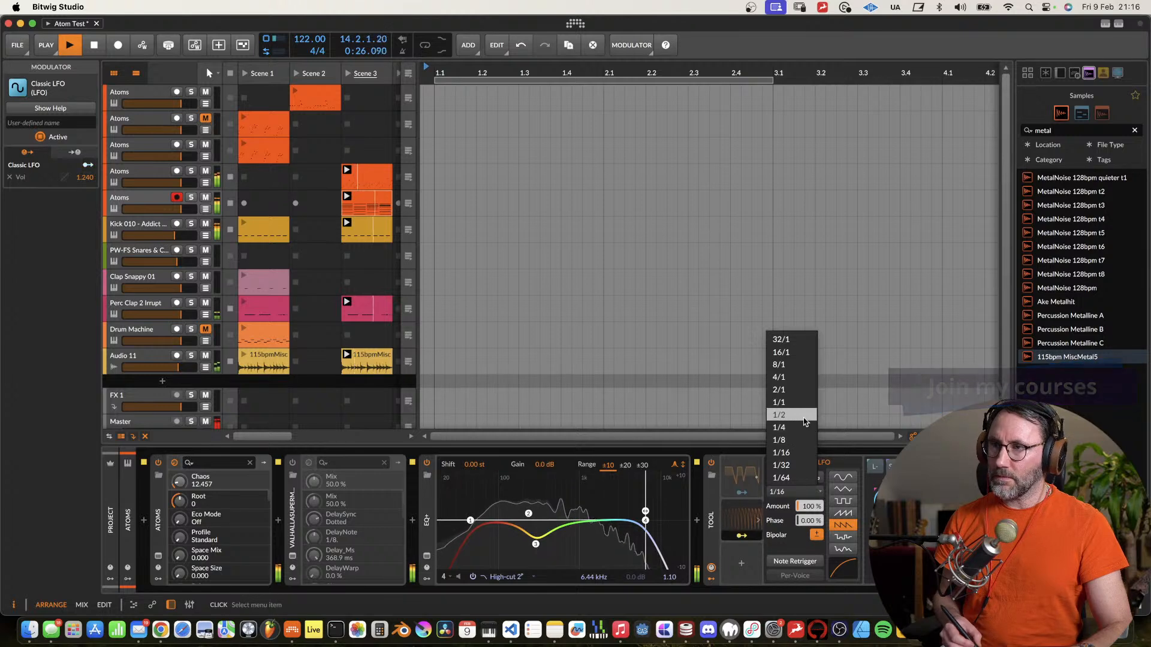
click(779, 428)
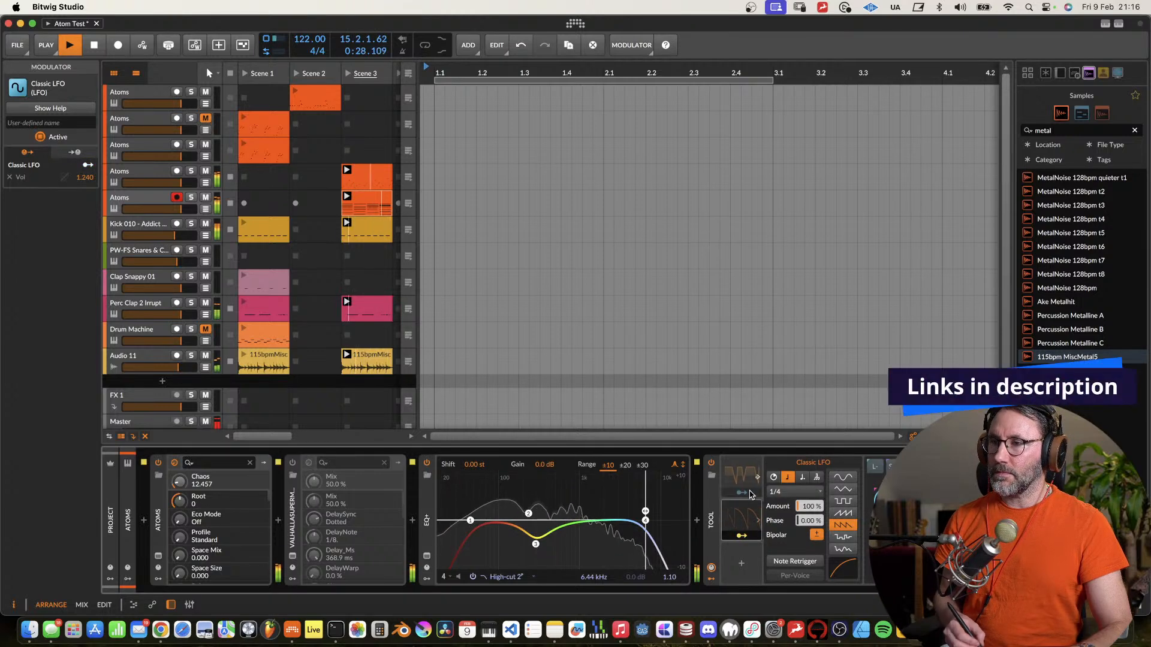
Reactivate the Curves modulator and deactivate the Classic LFO on the Tool device, restart playback and save the project.
right_click(743, 476)
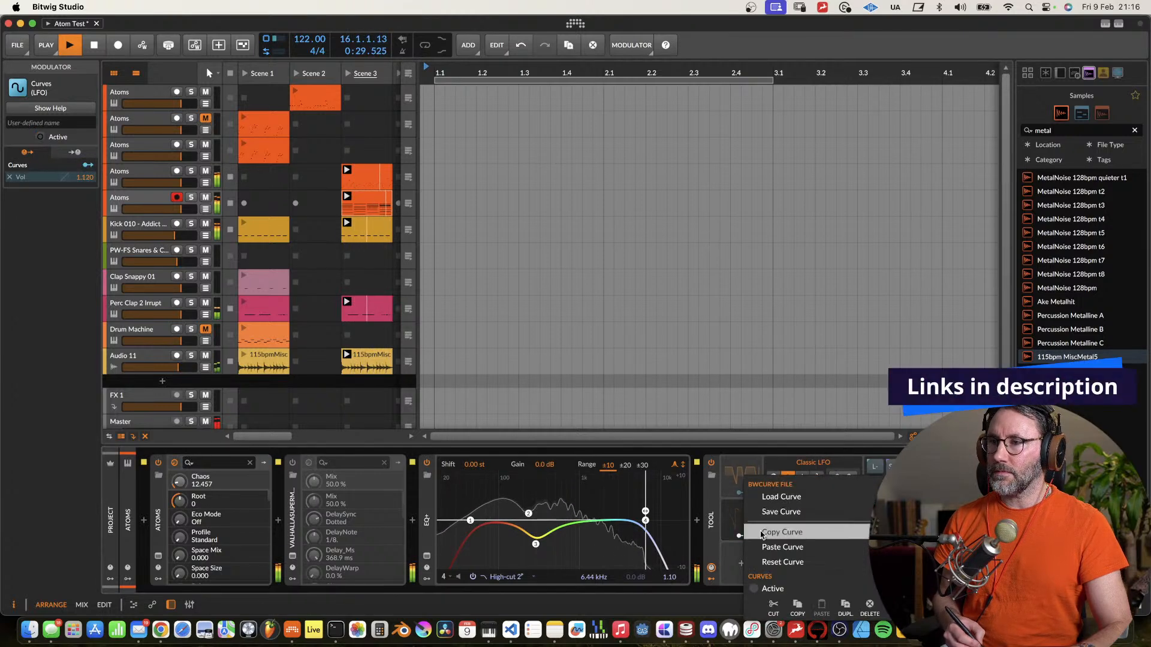
click(772, 589)
key(space)
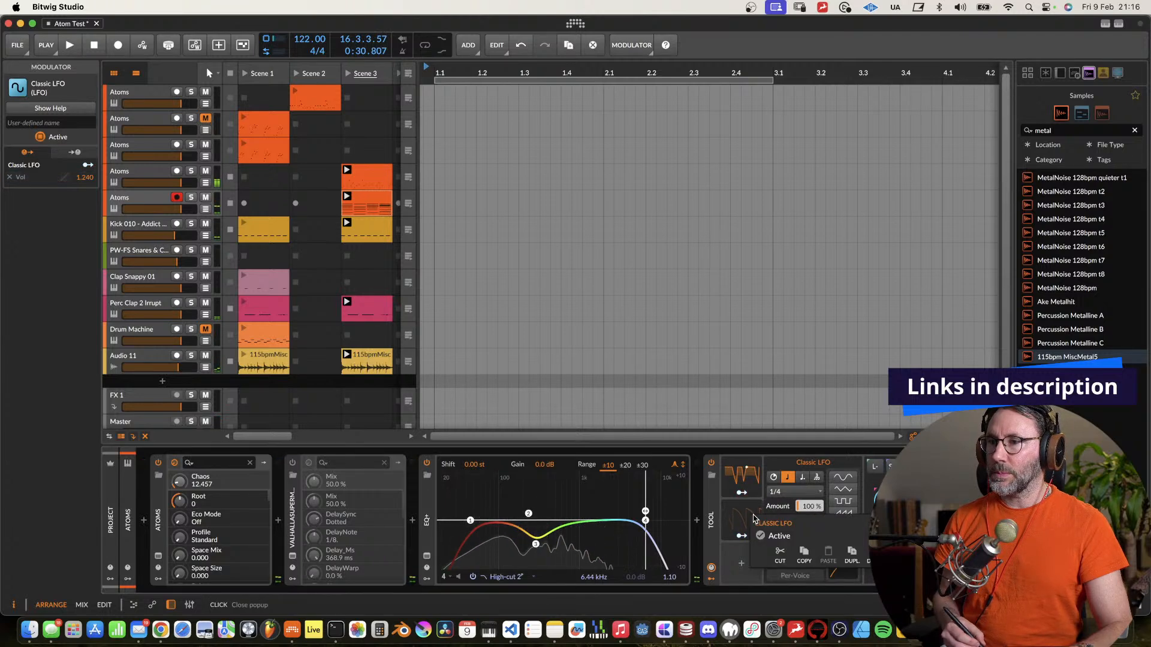
click(754, 485)
key(space)
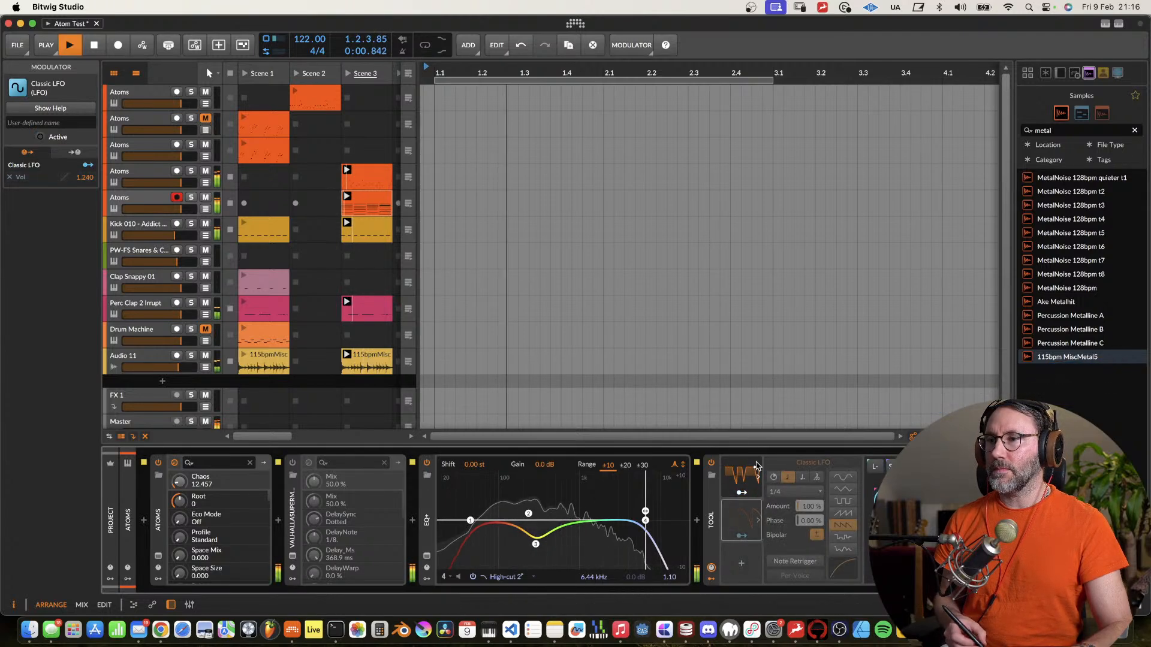
key(super+s)
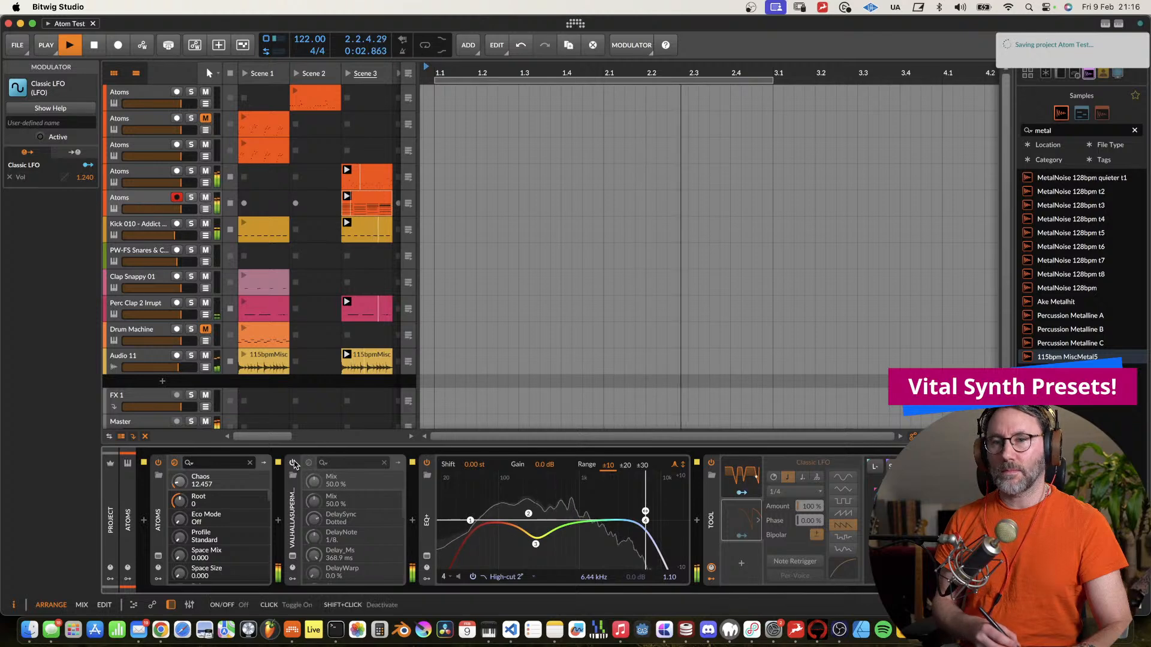
Try ValhallaSupermassive enabled after the Tool device, return it to its place before EQ+, and bypass it again.
click(404, 512)
drag(807, 523, 983, 521)
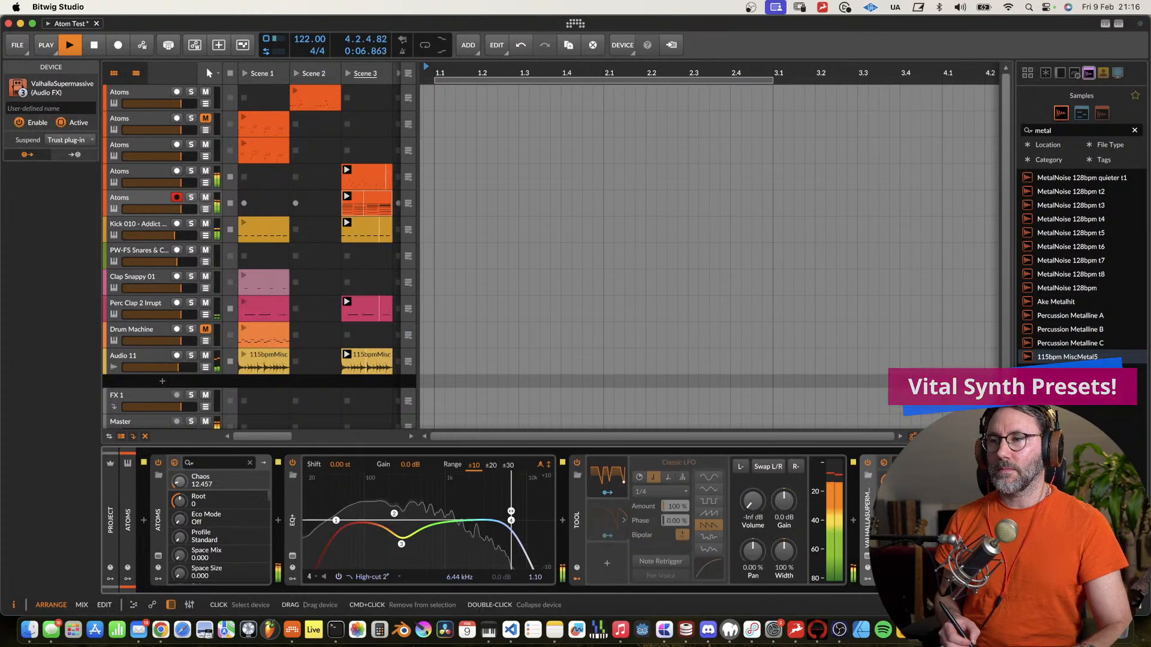
drag(867, 522, 323, 523)
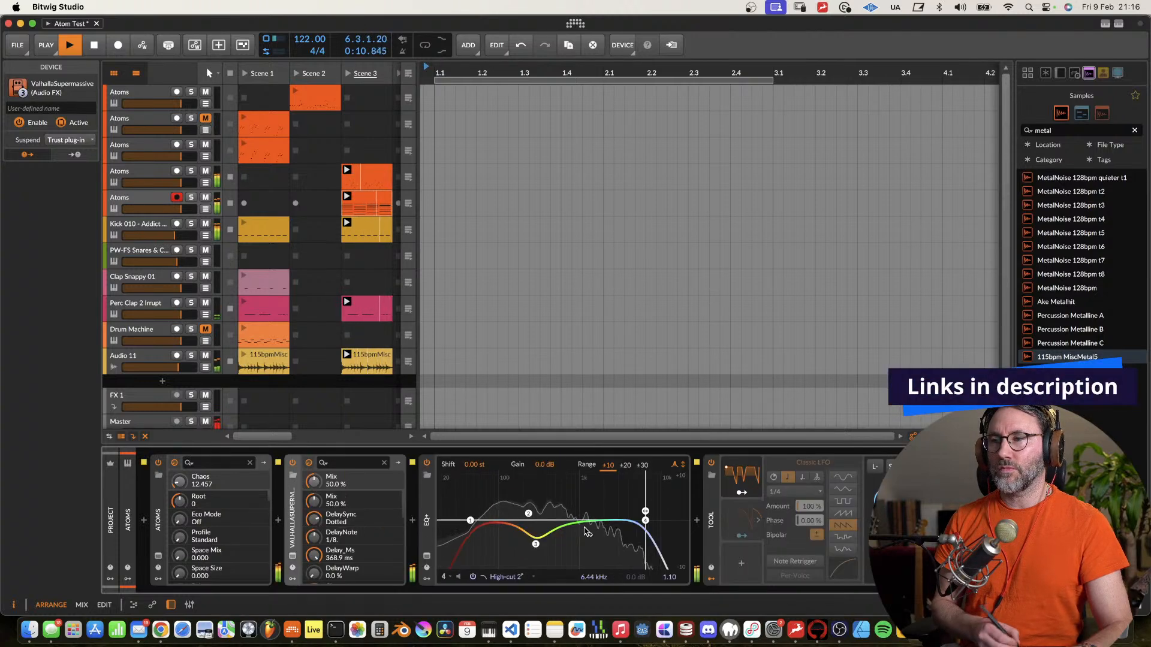
key(super+s)
click(293, 463)
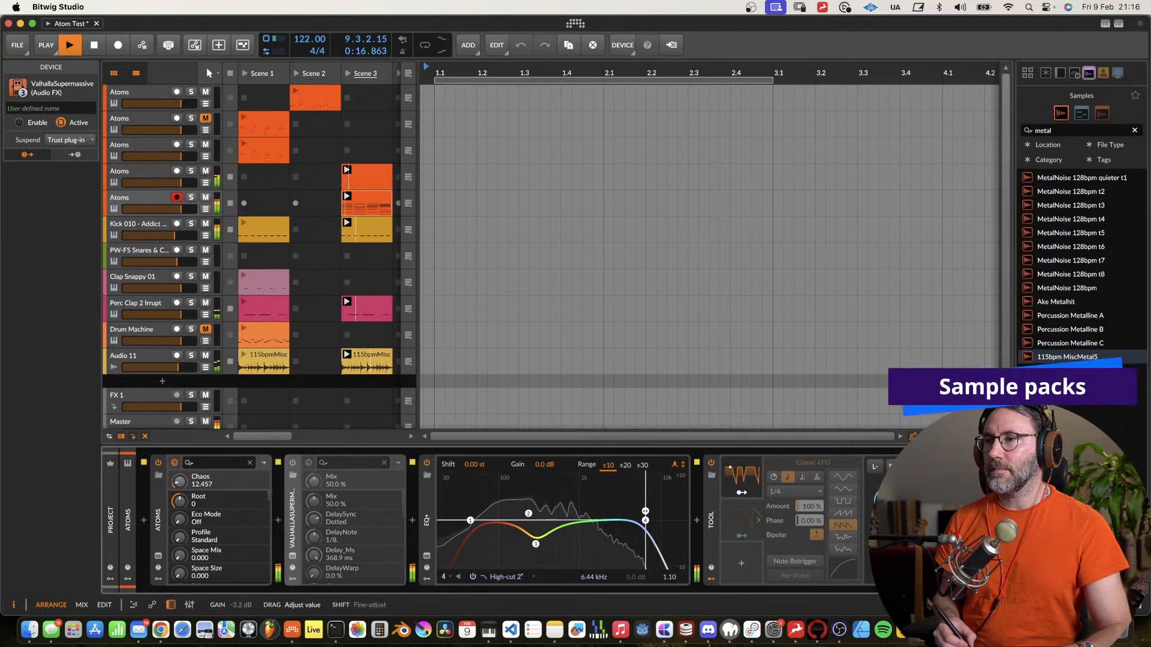
Save the project with playback stopped, mute and duplicate the fifth Atoms track, and delete the copied Scene 3 clip.
key(space)
key(super+s)
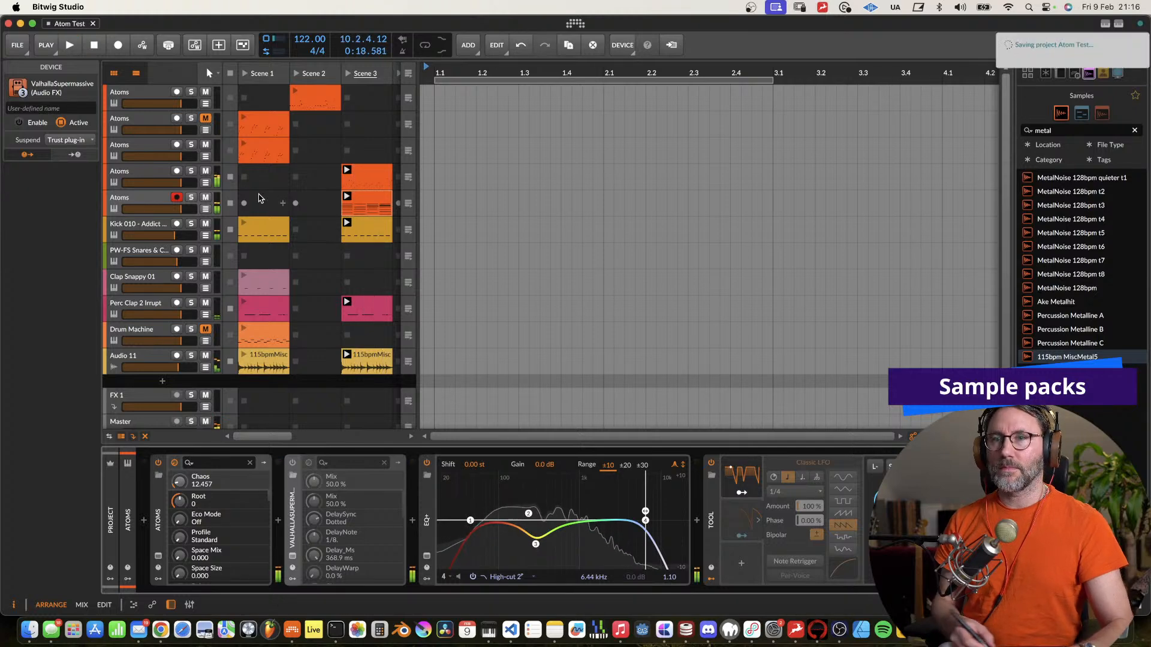
click(159, 195)
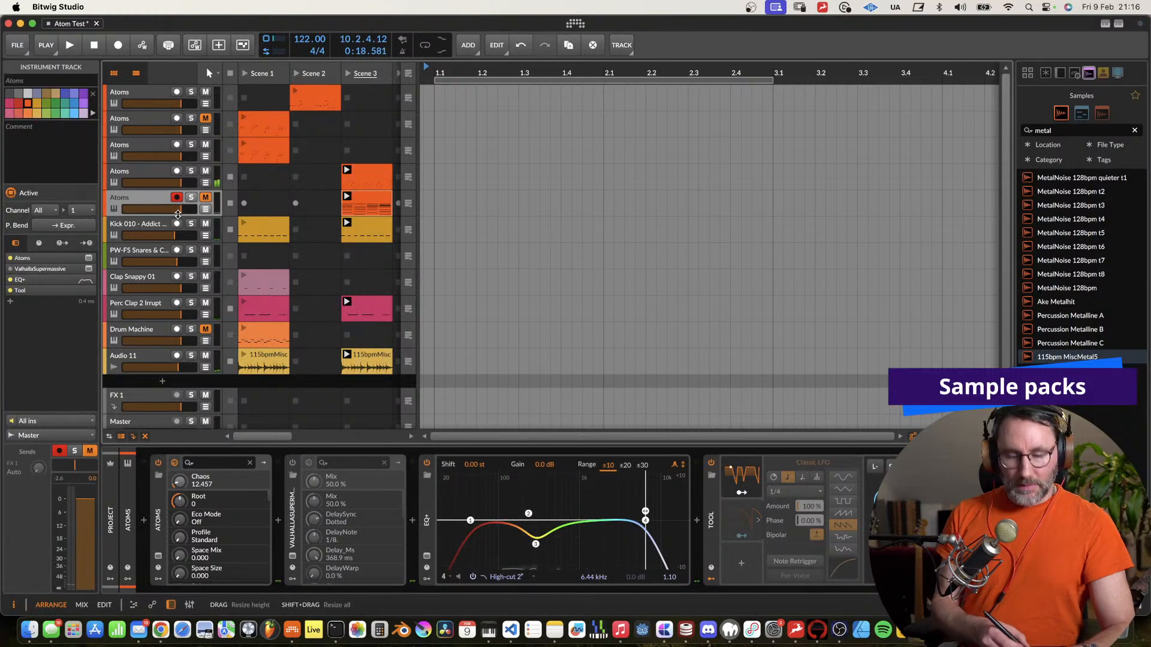
key(super+d)
click(363, 232)
key(Delete)
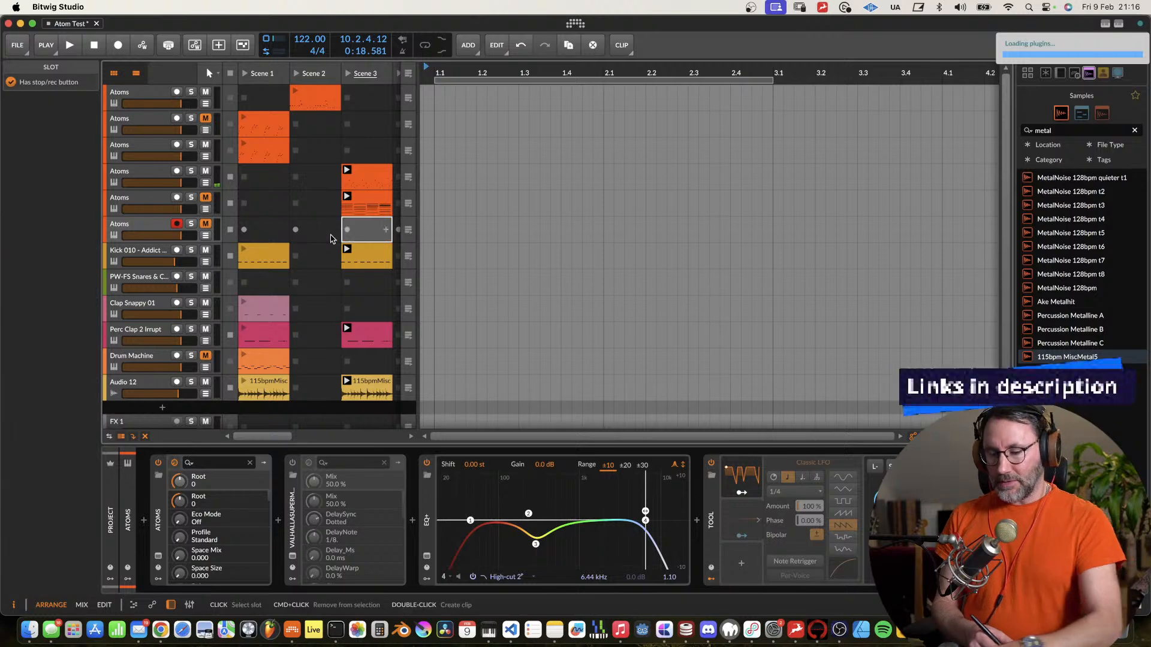
Bypass the Tool and EQ+ devices on the duplicated Atoms track.
click(145, 225)
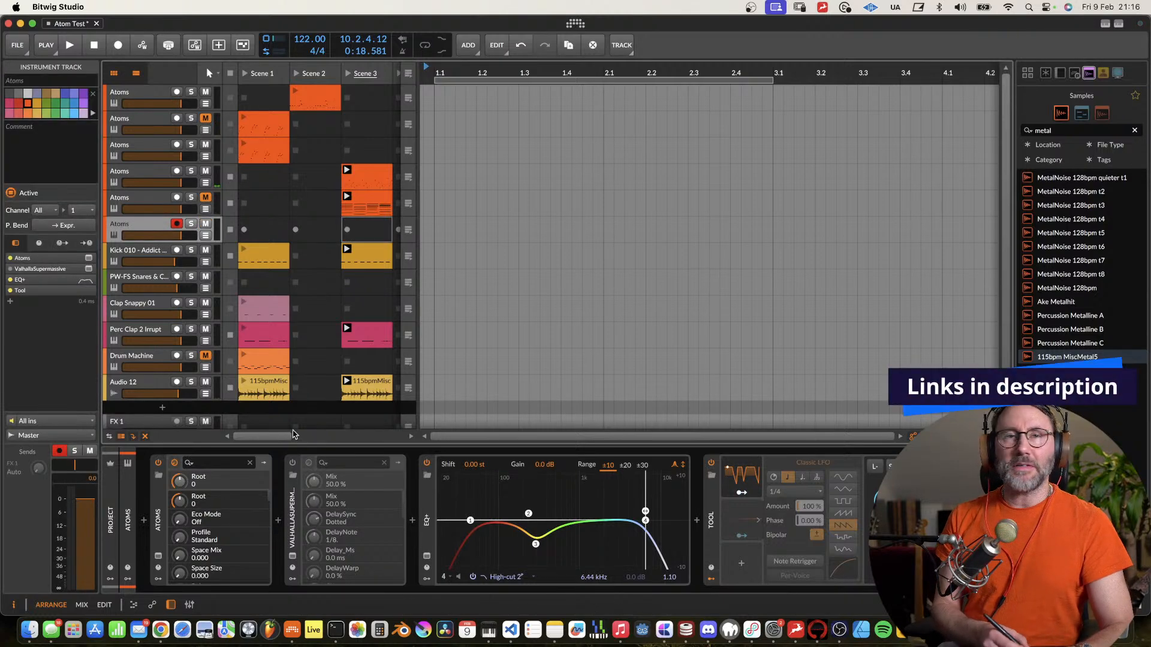
click(711, 463)
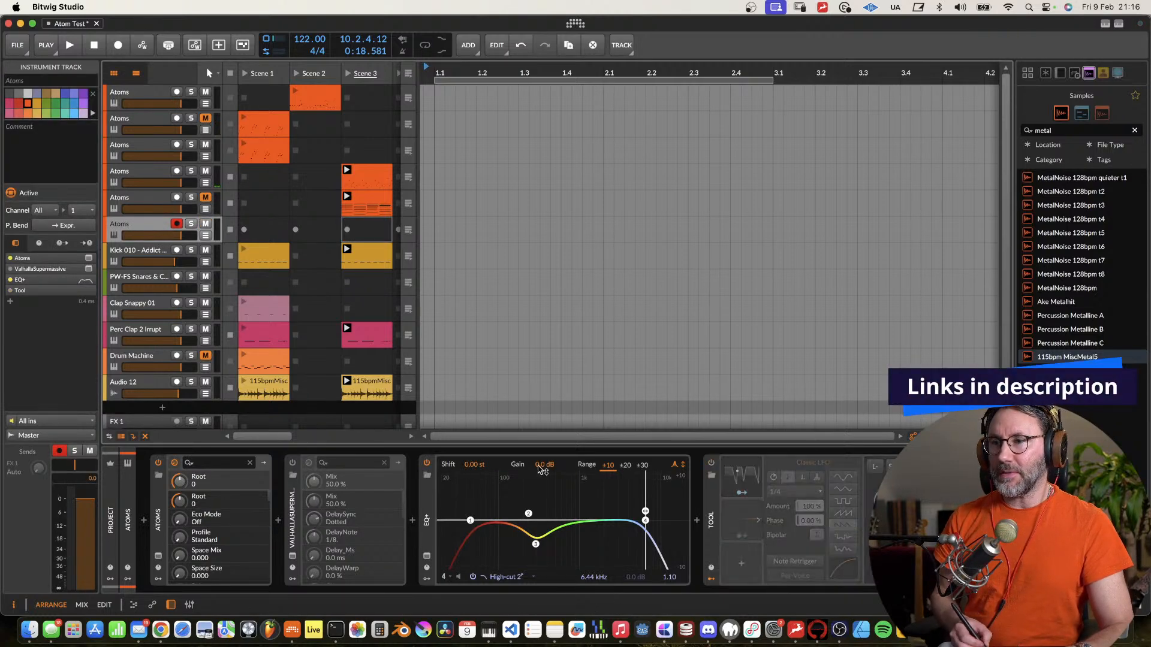
click(426, 463)
Mark KEYS - Mellow Organ as a favourite in the duplicated track's Atoms synth, and load the KEYS - Prepared preset.
click(158, 556)
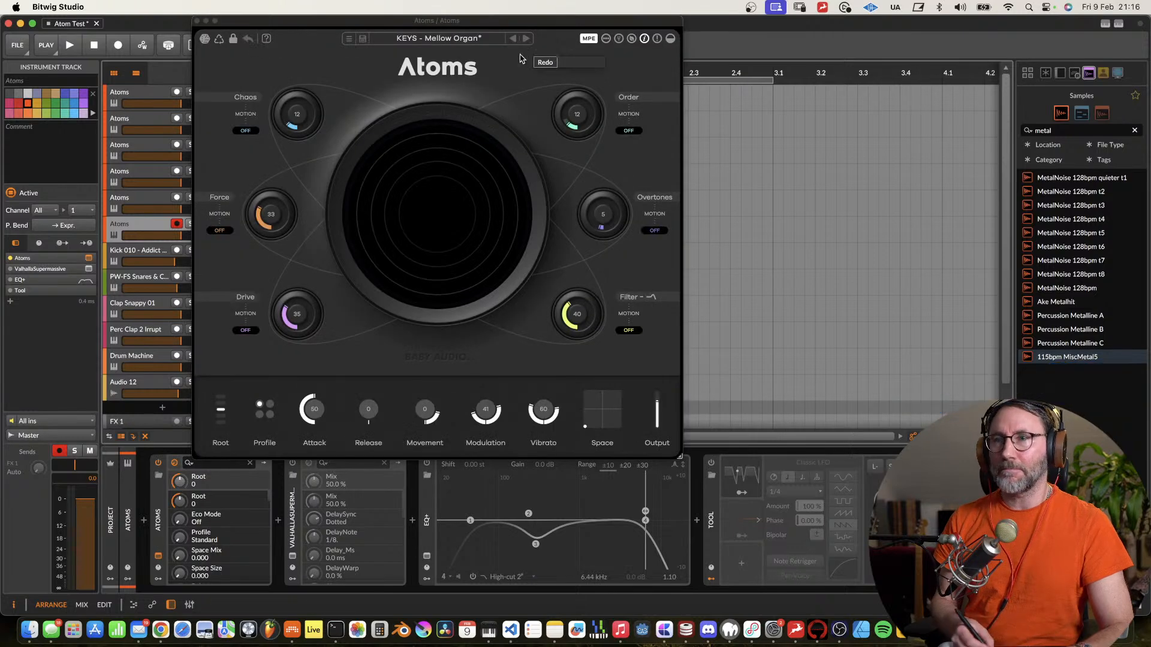
click(456, 39)
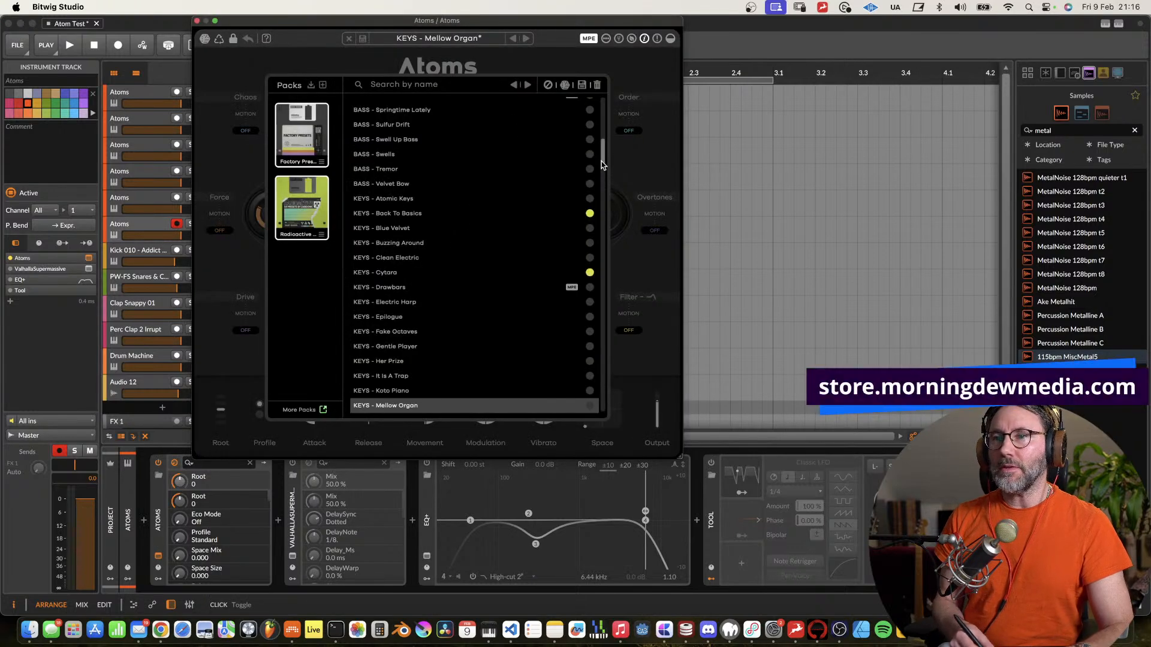
scroll(602, 166, down, 5)
click(557, 288)
click(424, 302)
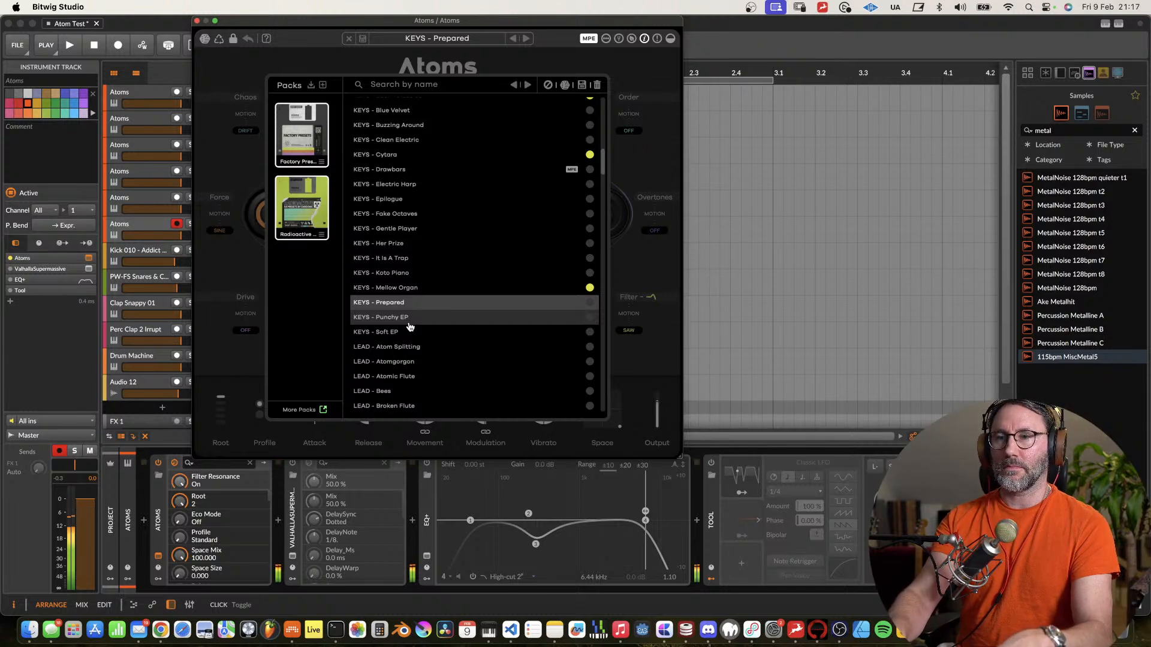
Enable ValhallaSupermassive on the duplicated Atoms track, close the synth window, and start playback to play along.
click(300, 467)
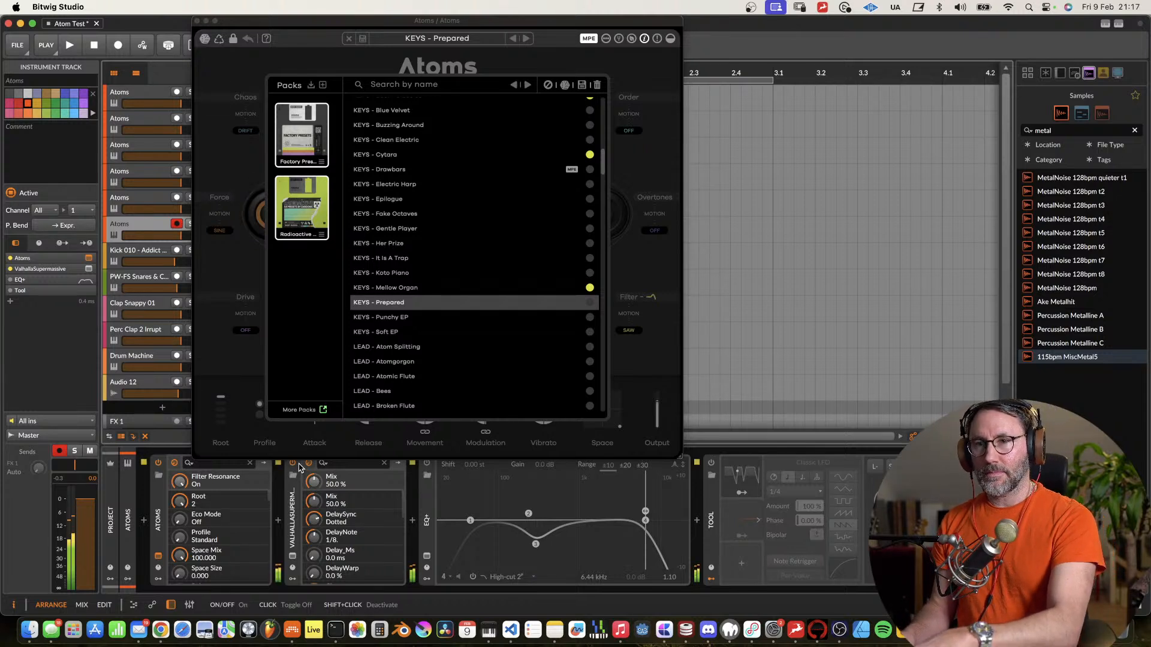
drag(331, 21, 549, 25)
click(423, 24)
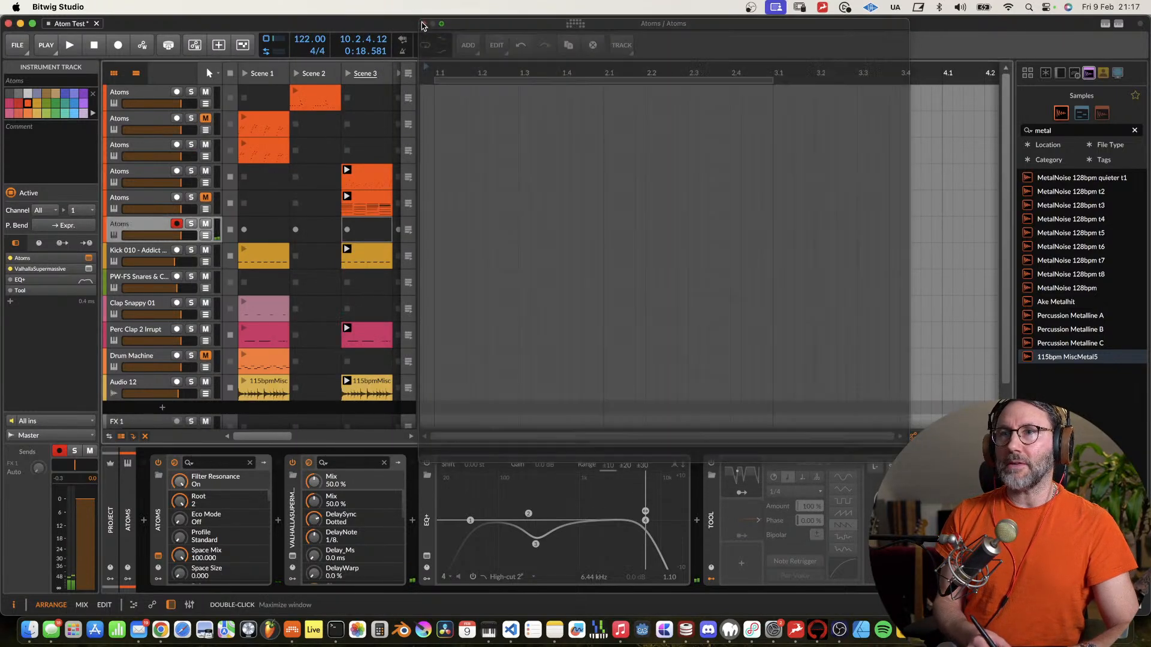
key(space)
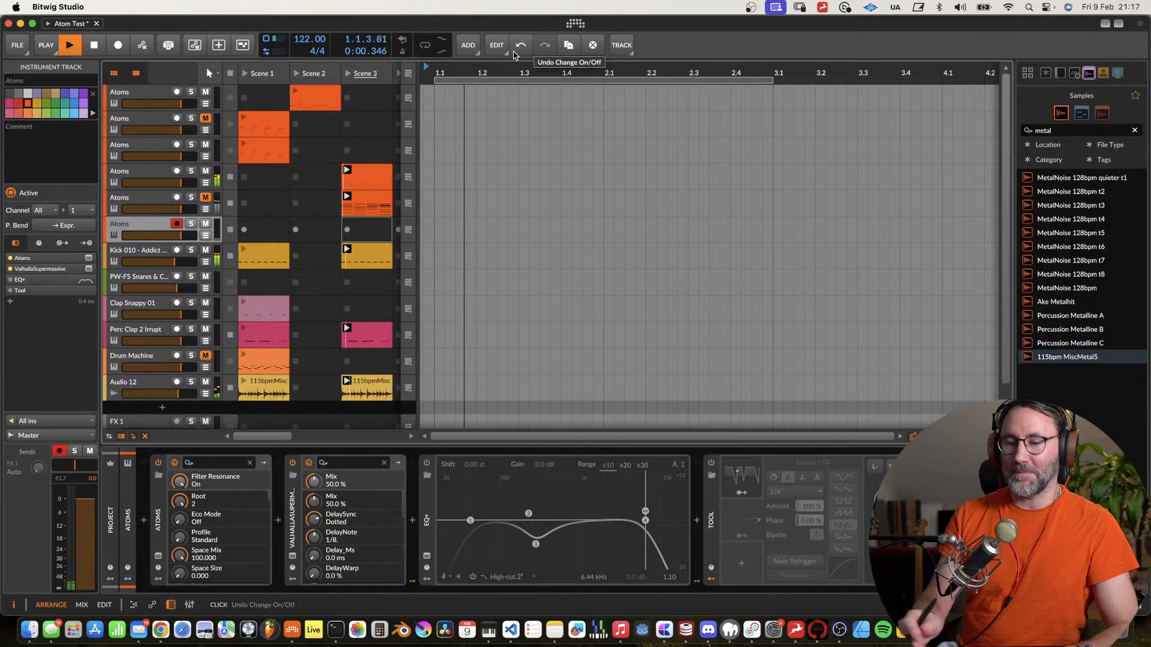
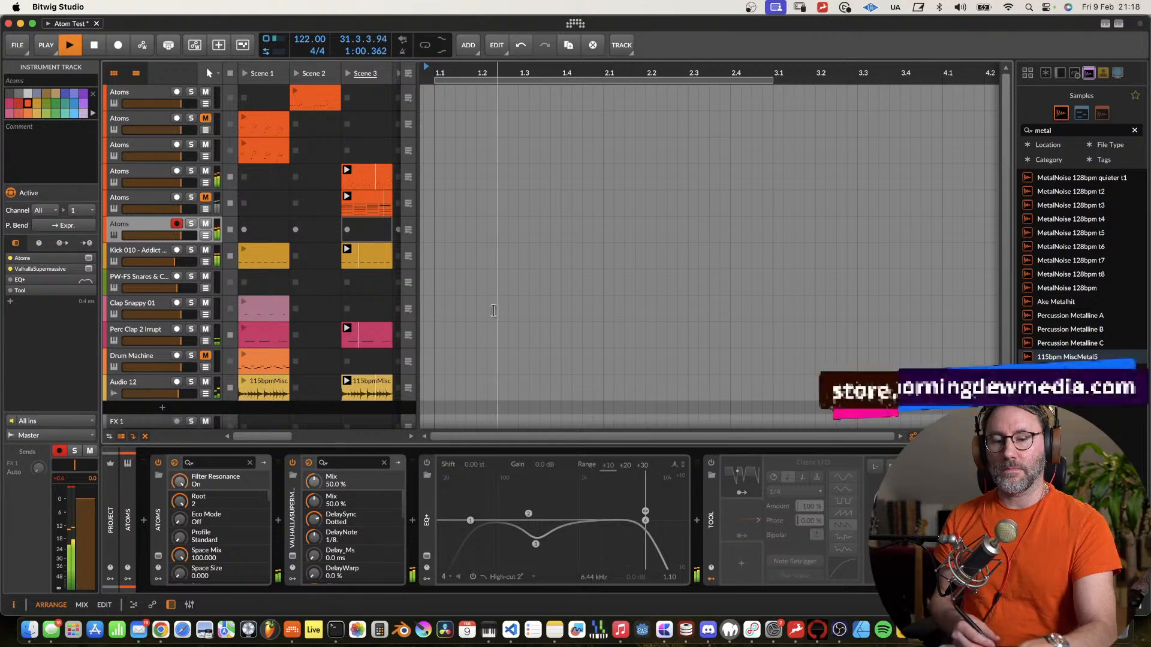
Unmute the fifth Atoms track, mute the fourth one, and save the project.
click(206, 199)
click(206, 177)
click(205, 172)
key(super+s)
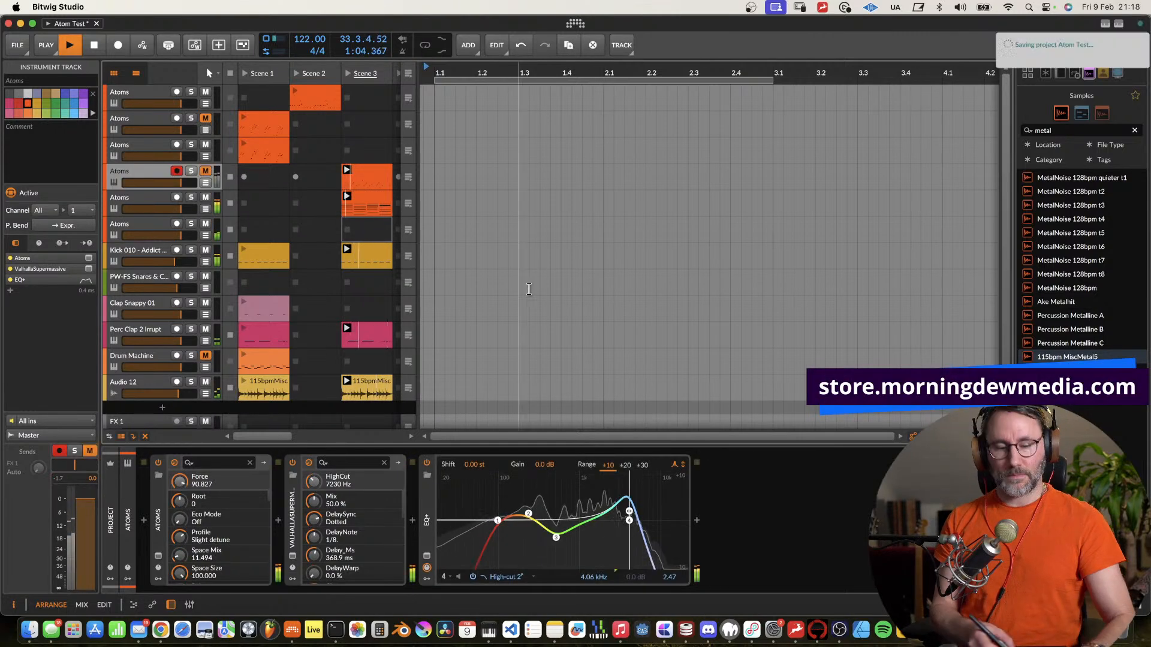
Mute Audio 12, bring the unmuted Drum Machine's Scene 1 clip into Scene 3, and save the project.
click(206, 384)
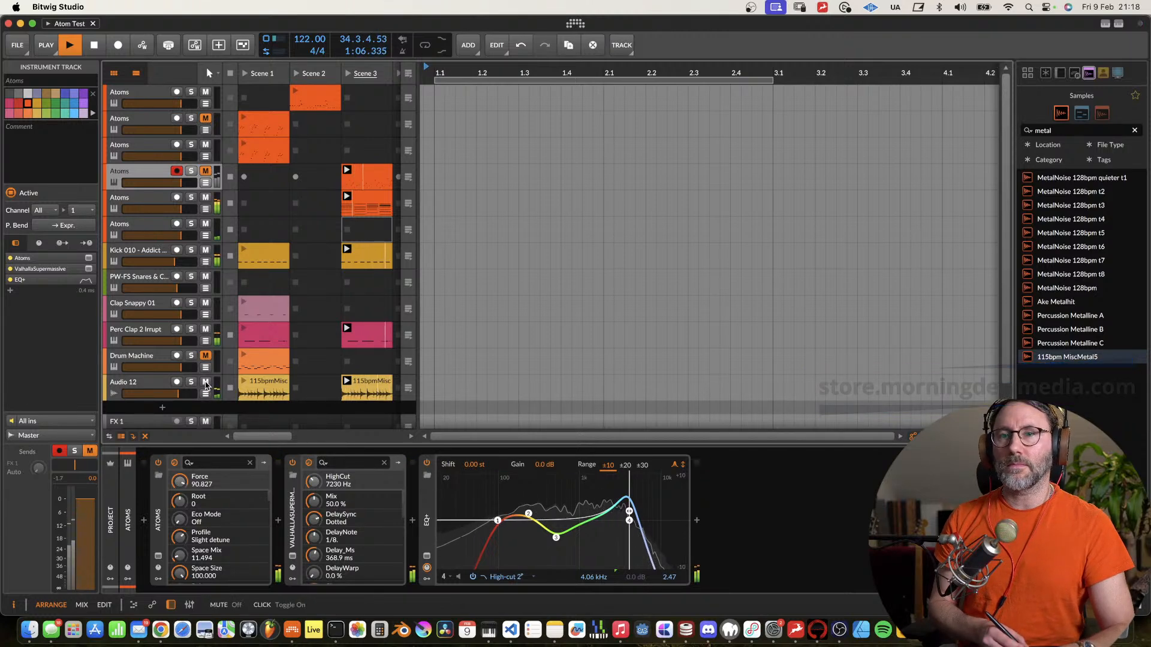
drag(264, 362, 367, 370)
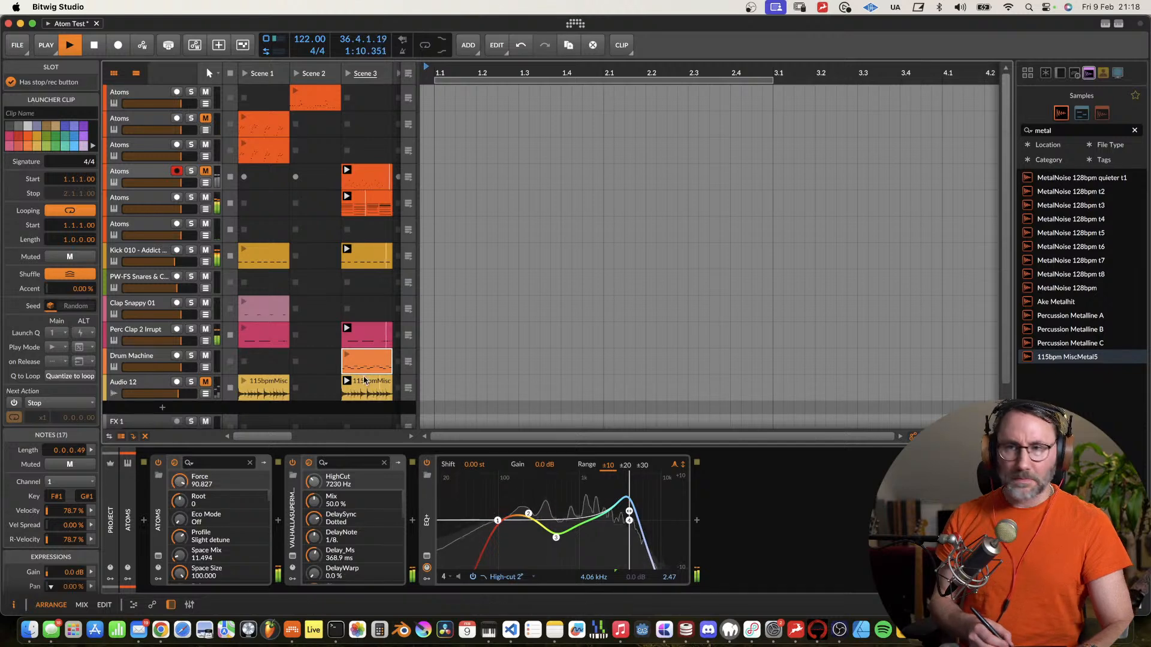
key(super+s)
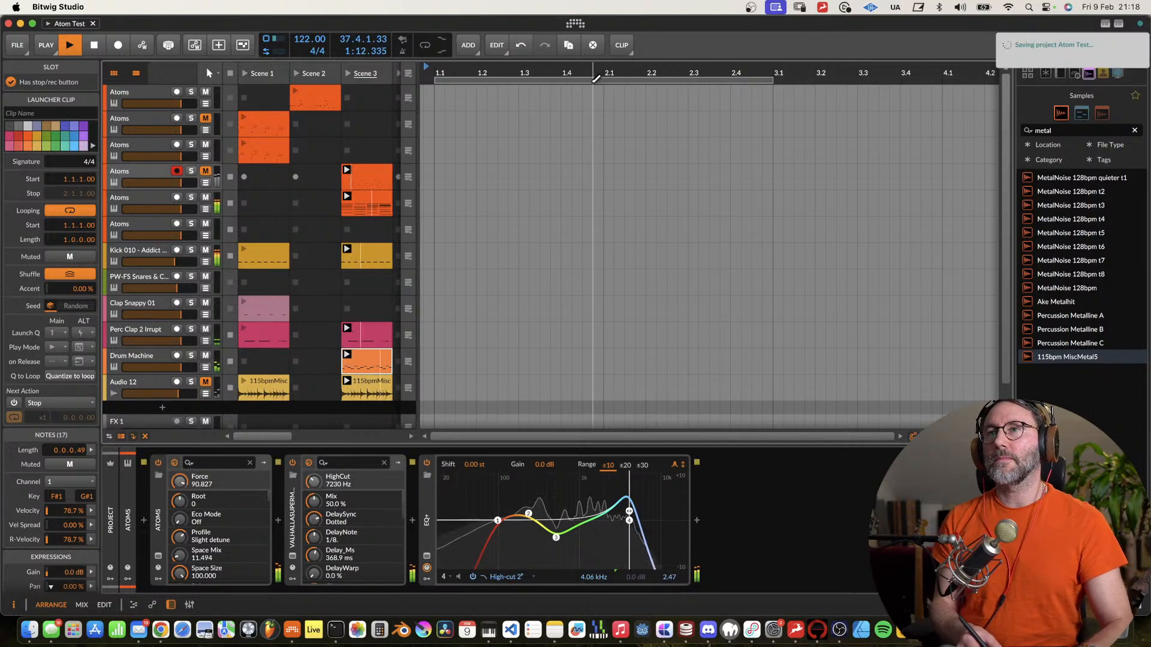
Select the sixth Atoms track for live playing, and stop playback.
click(151, 227)
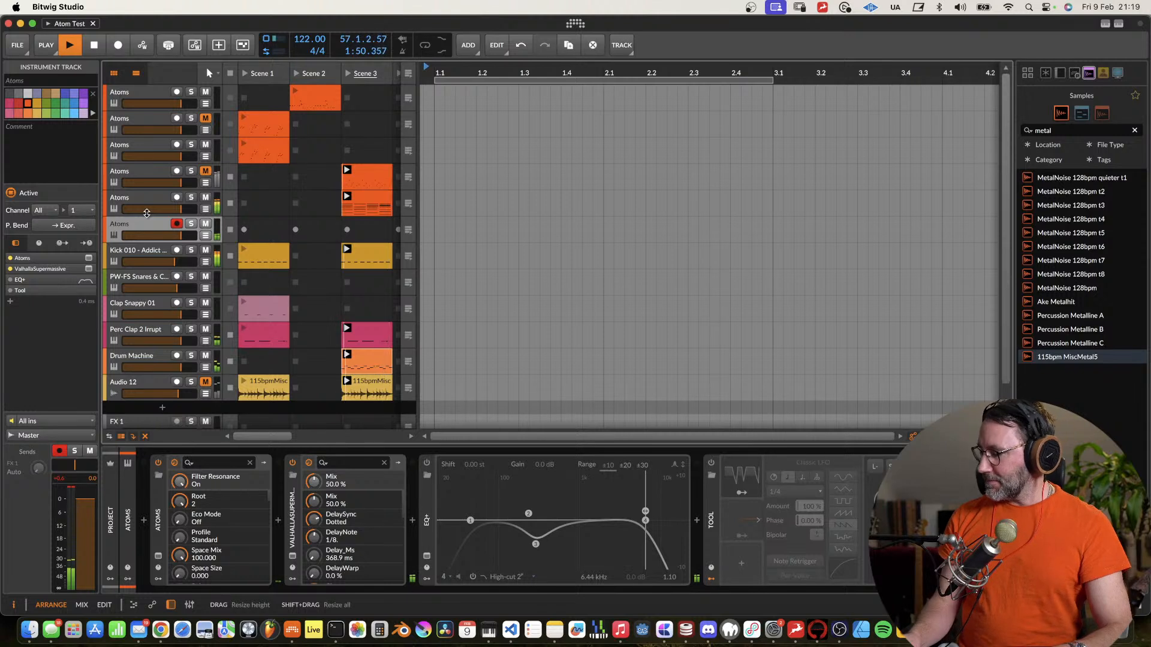
key(space)
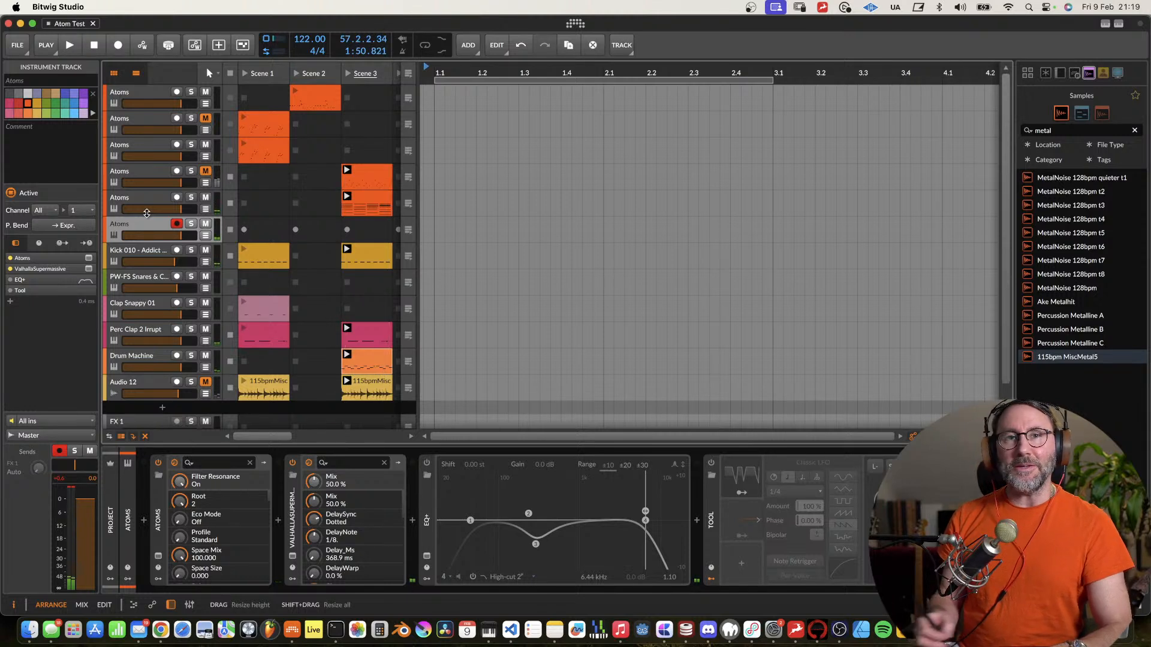
drag(676, 69, 636, 63)
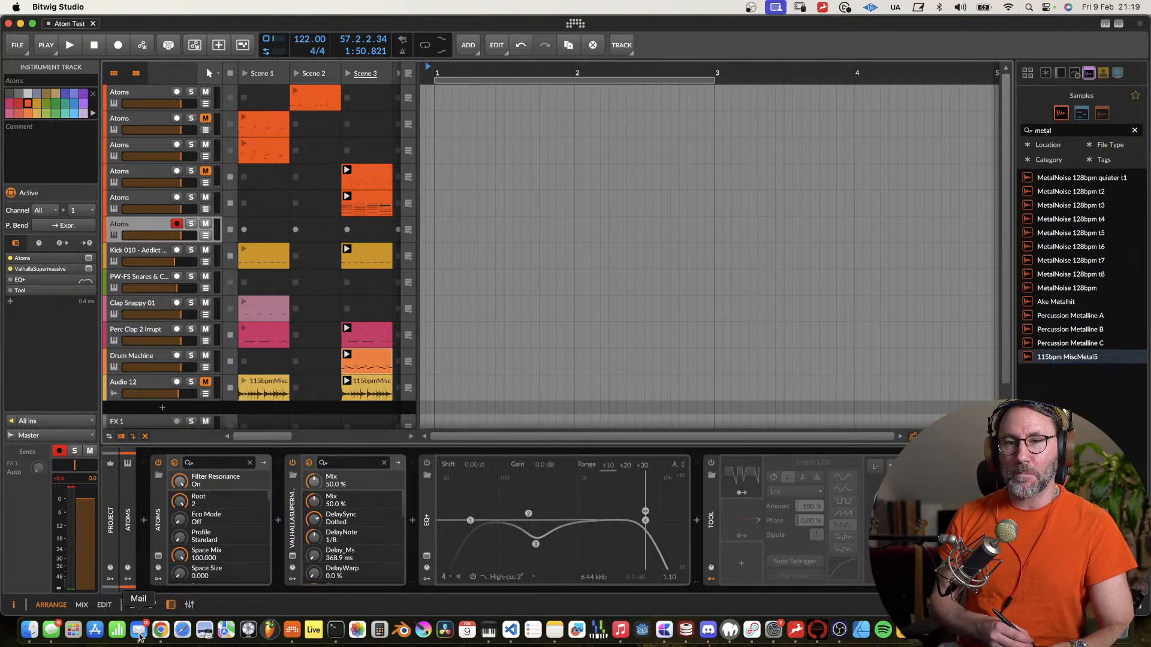
Unmute the fourth Atoms track during playback, check the fifth track, return to the armed sixth Atoms track, and stop playback.
key(space)
click(205, 172)
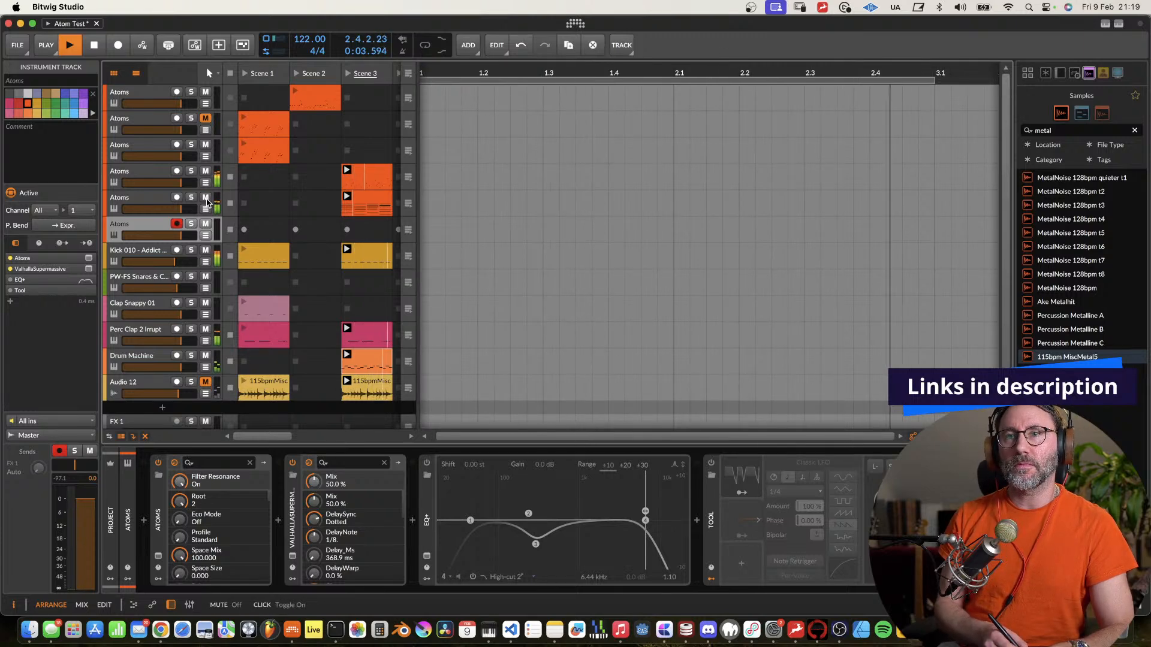
click(159, 199)
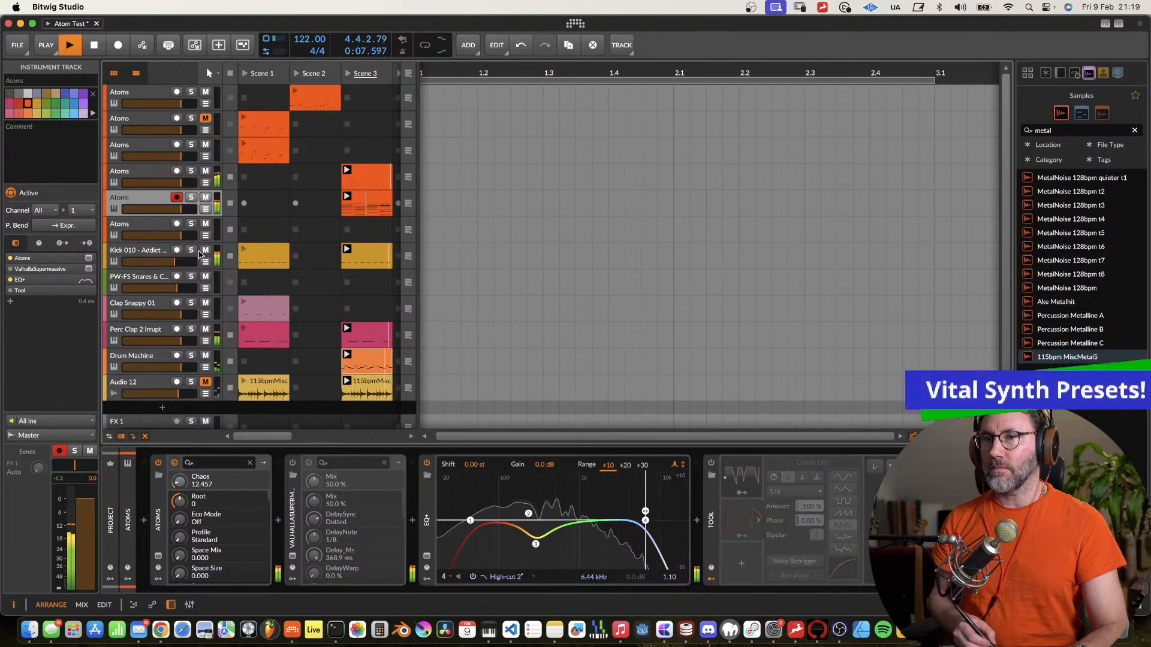
click(176, 223)
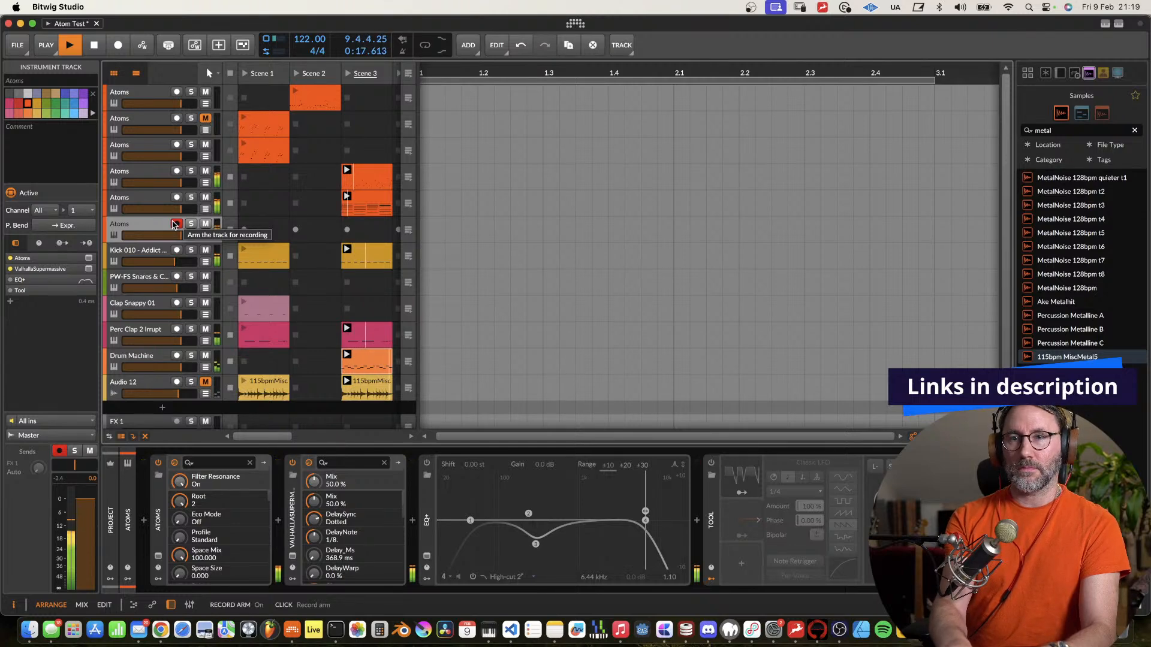
click(175, 225)
key(space)
Insert a Peak Limiter on the Master track.
drag(1006, 310, 1006, 355)
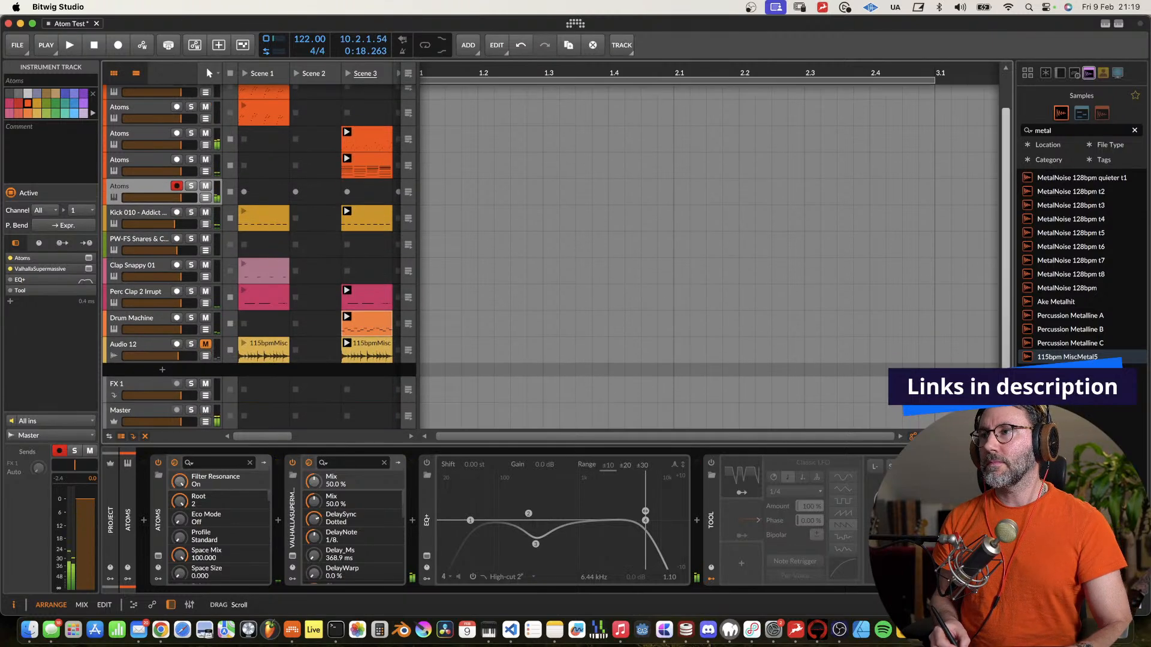
click(133, 411)
click(128, 519)
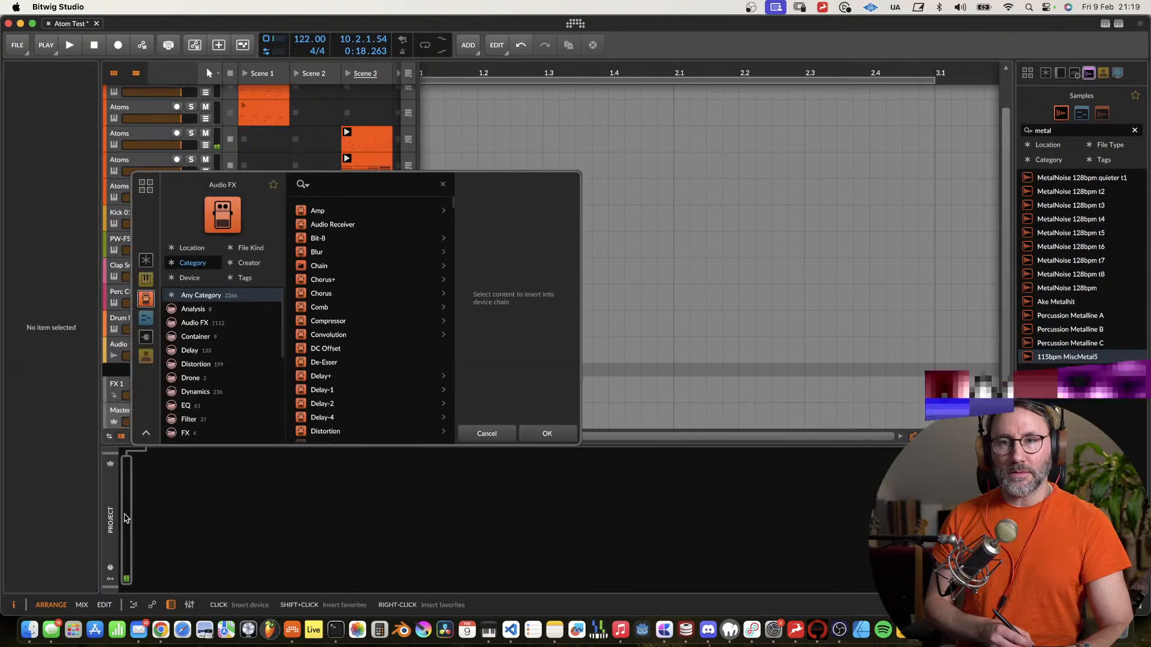
text(peak)
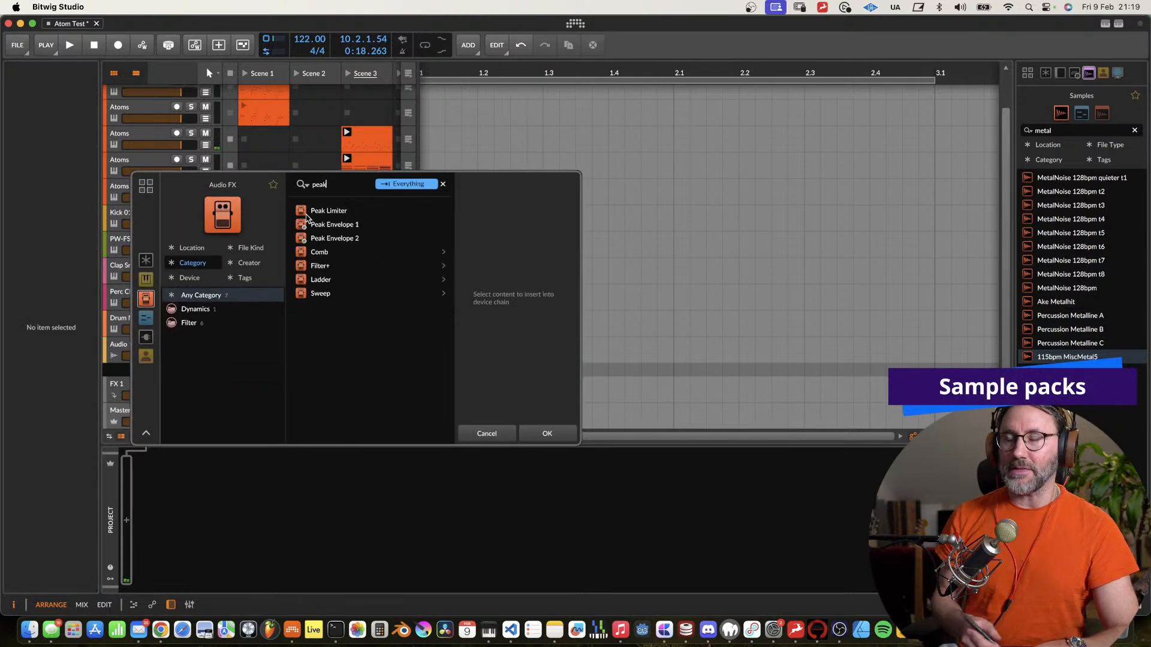
double_click(336, 211)
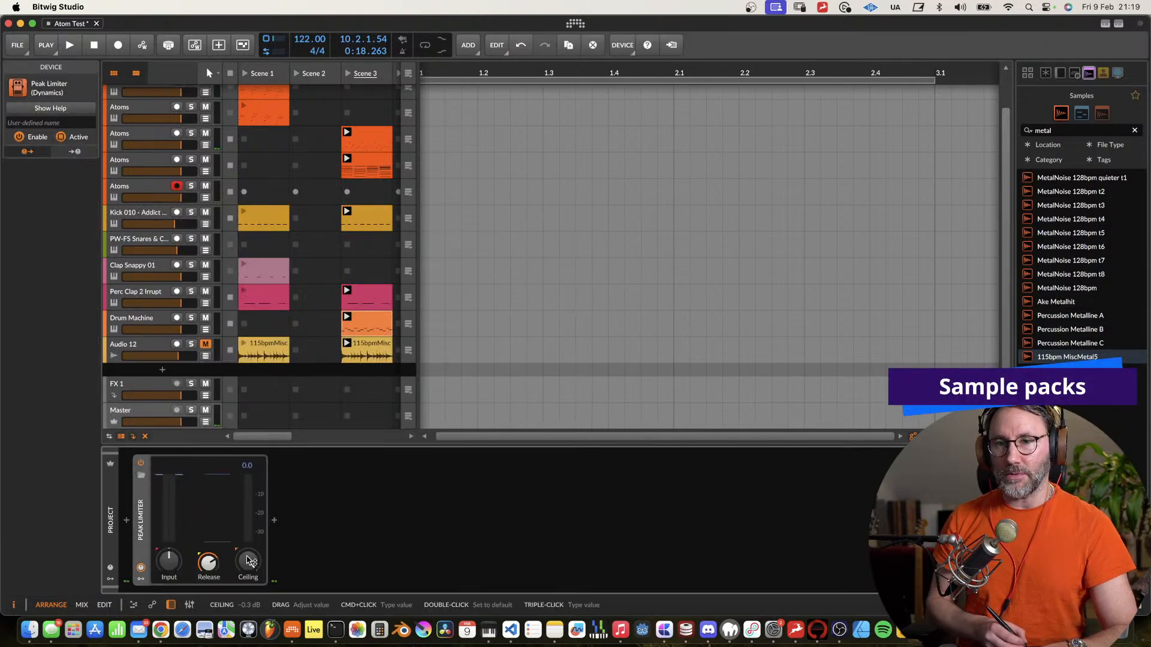
Lower the Peak Limiter's input gain to about -1.1 dB during playback, and save the project.
key(space)
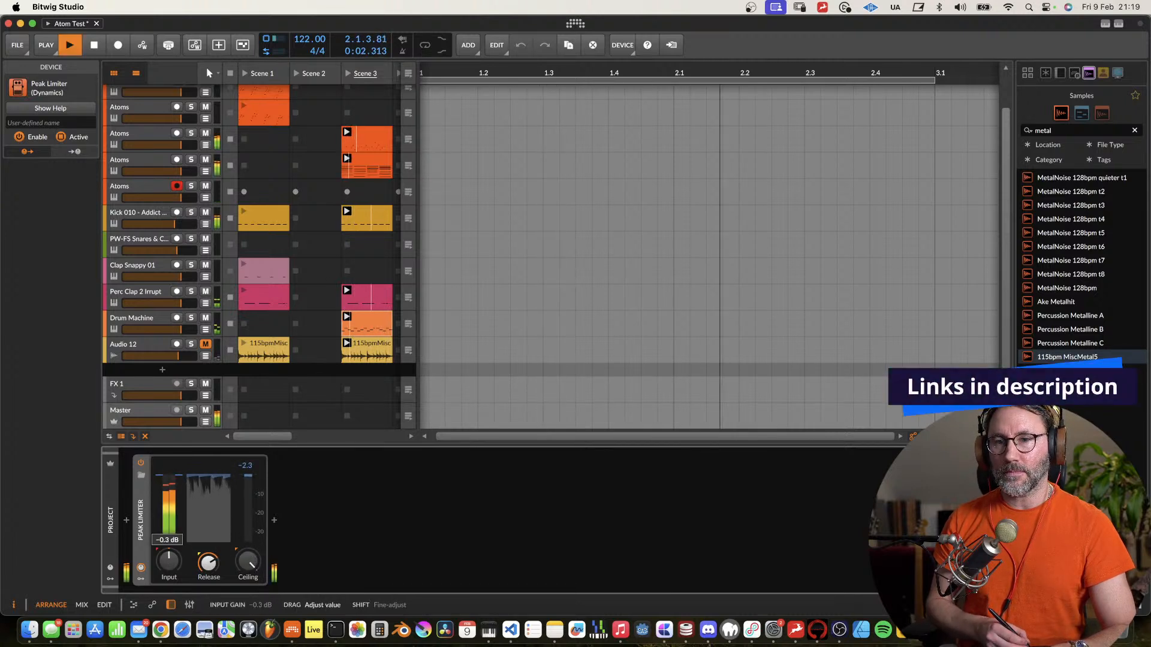
drag(171, 562, 171, 570)
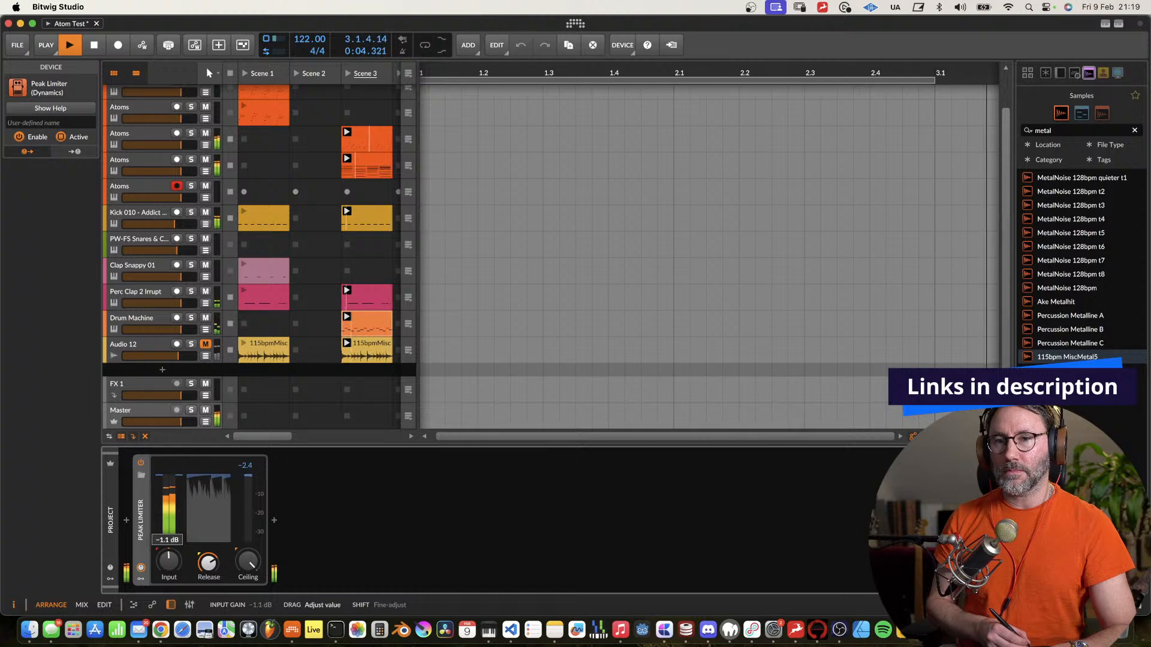
key(space)
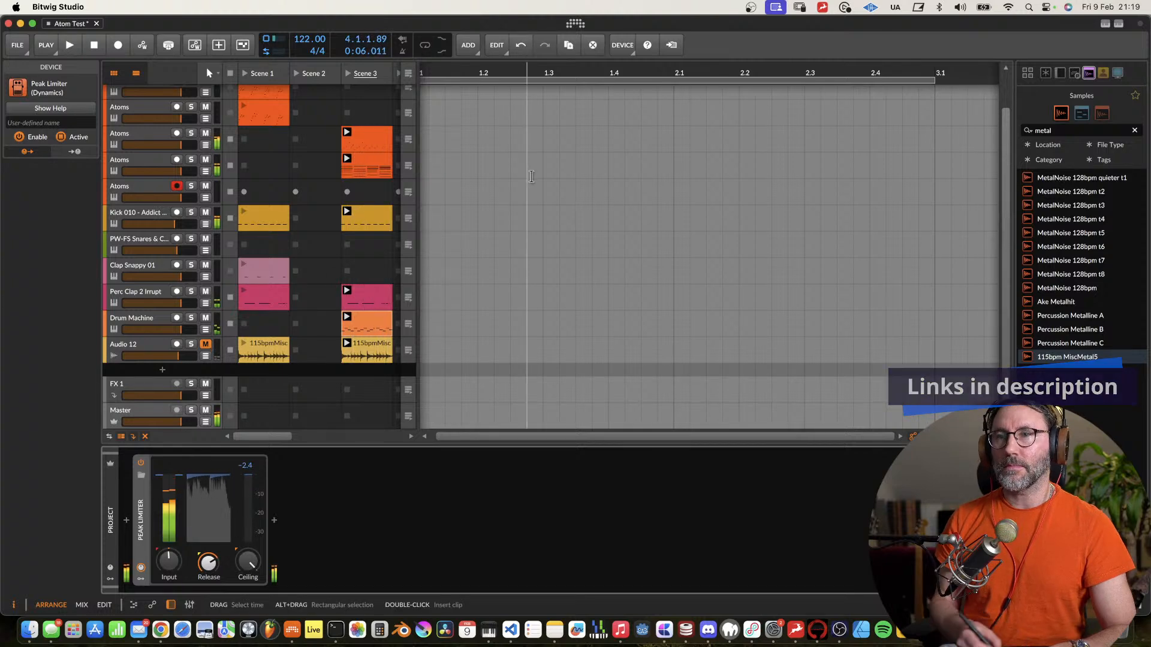
key(super+s)
Disable ValhallaSupermassive on the sixth Atoms track, and mark KEYS - Prepared as a favourite in the Atoms preset browser.
click(158, 186)
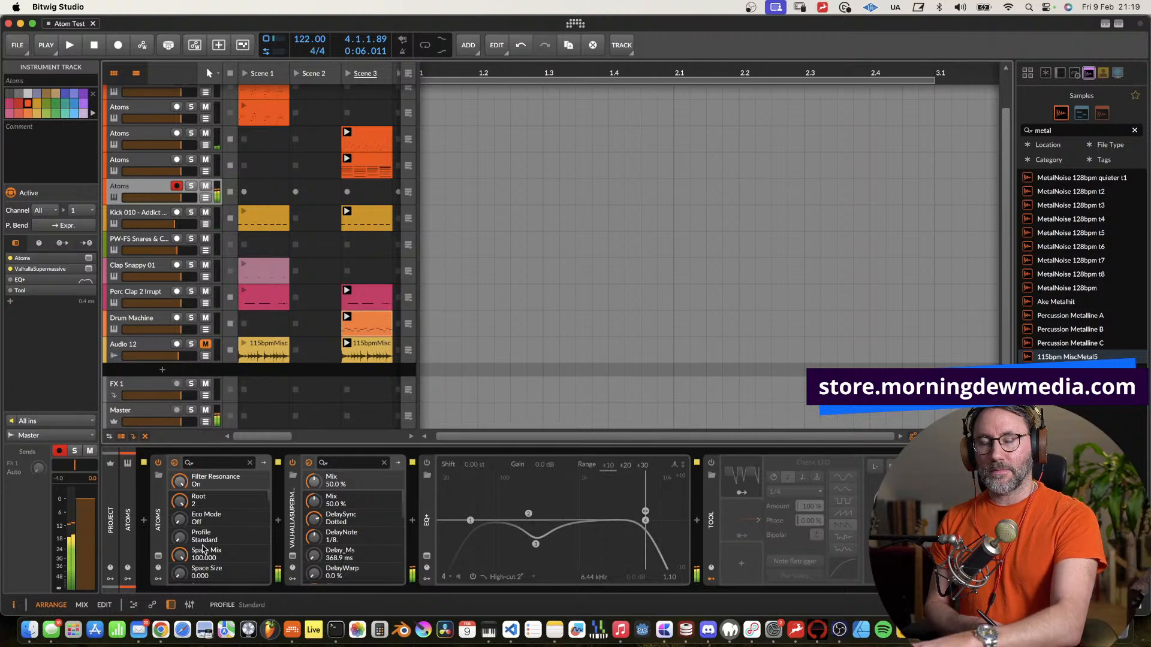
click(292, 462)
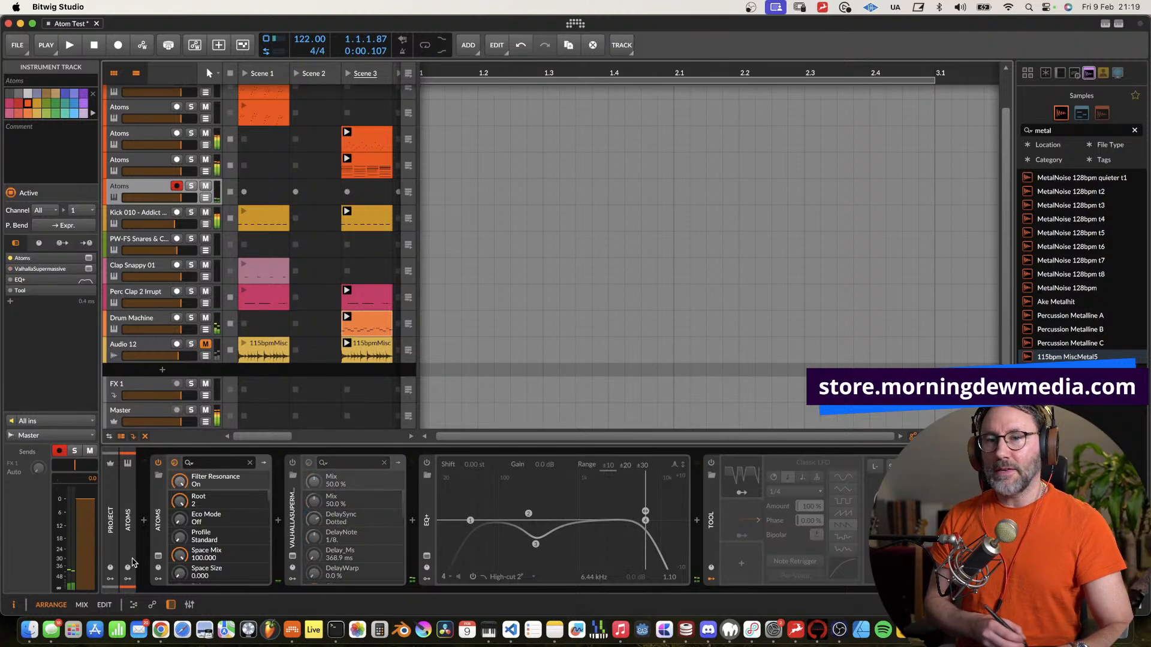
click(158, 555)
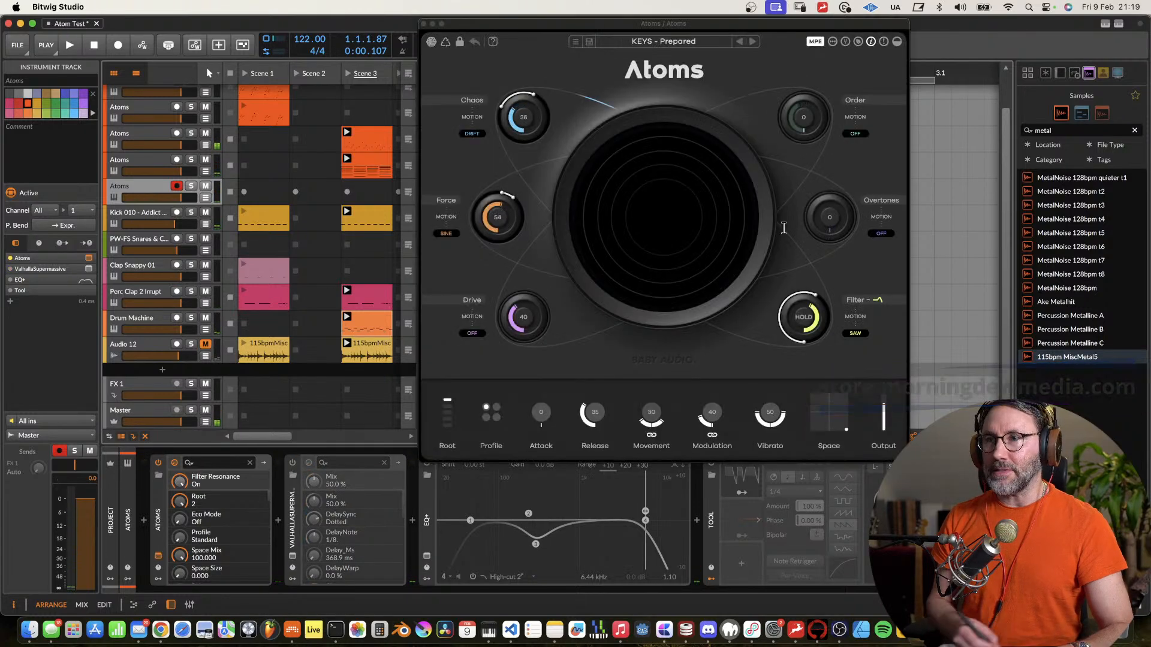
click(707, 42)
click(816, 408)
Try the KEYS - Punchy EP and KEYS - Soft EP presets, load LEAD - Atom Splitting, and test it against playback.
scroll(619, 248, down, 4)
click(619, 250)
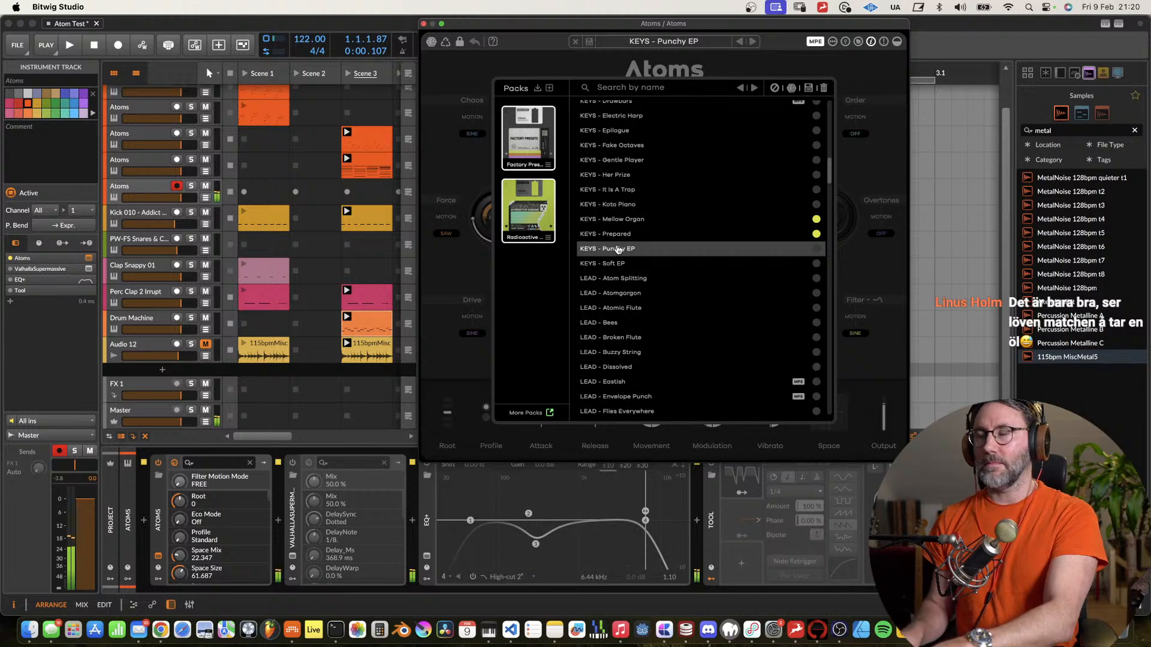
click(622, 264)
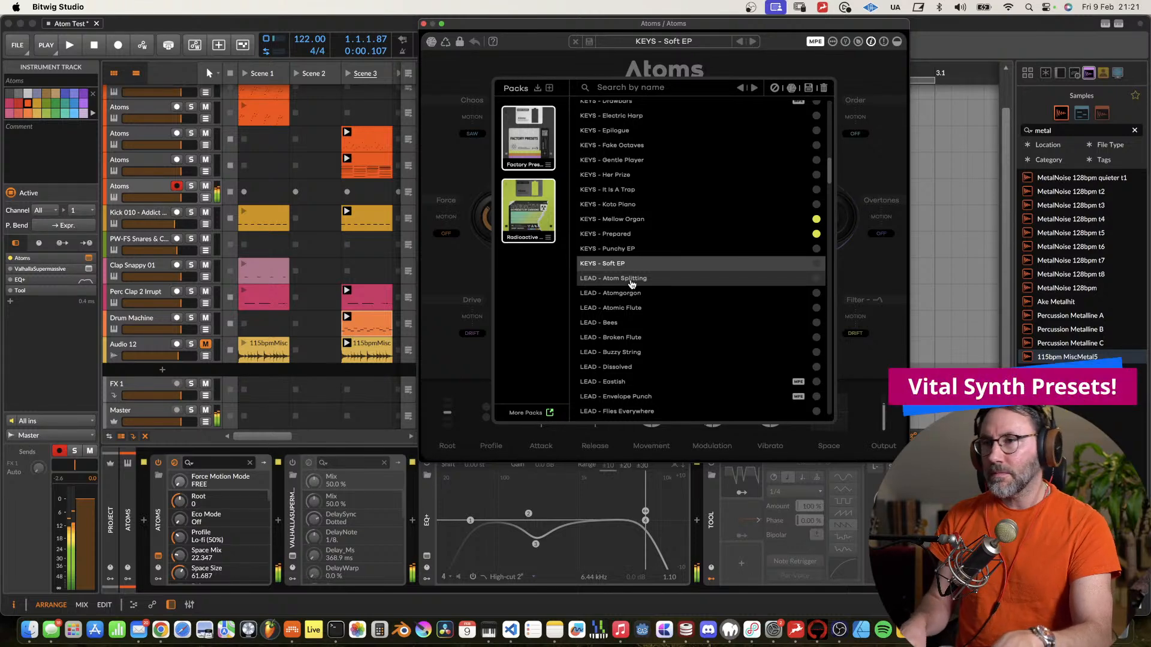
click(630, 280)
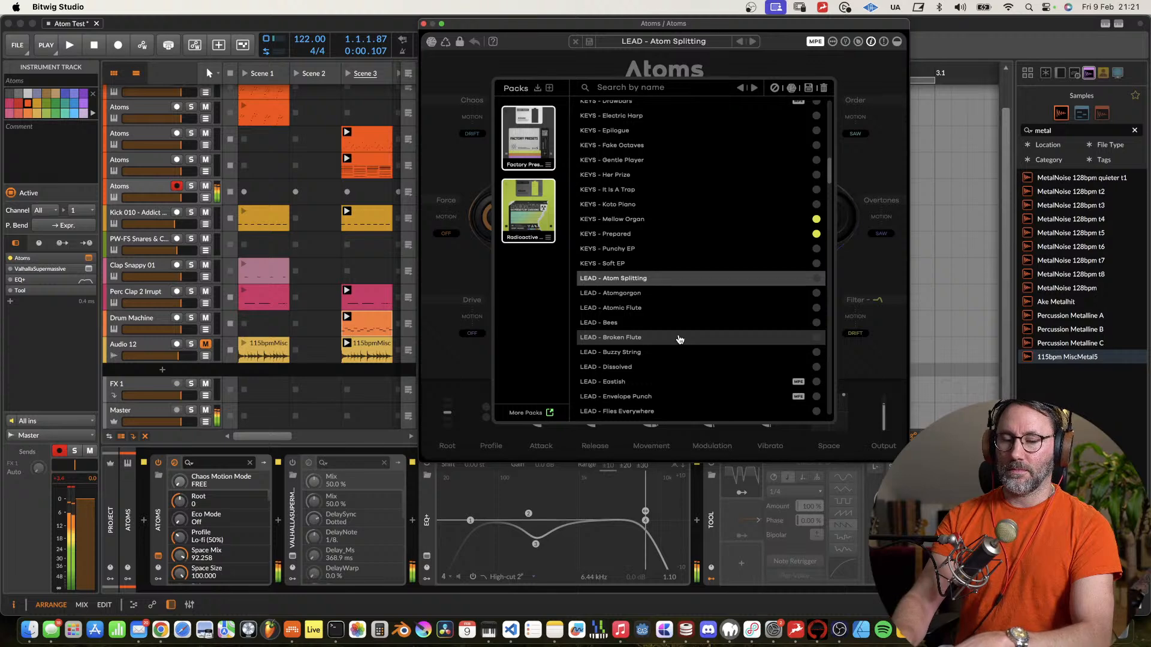
key(space)
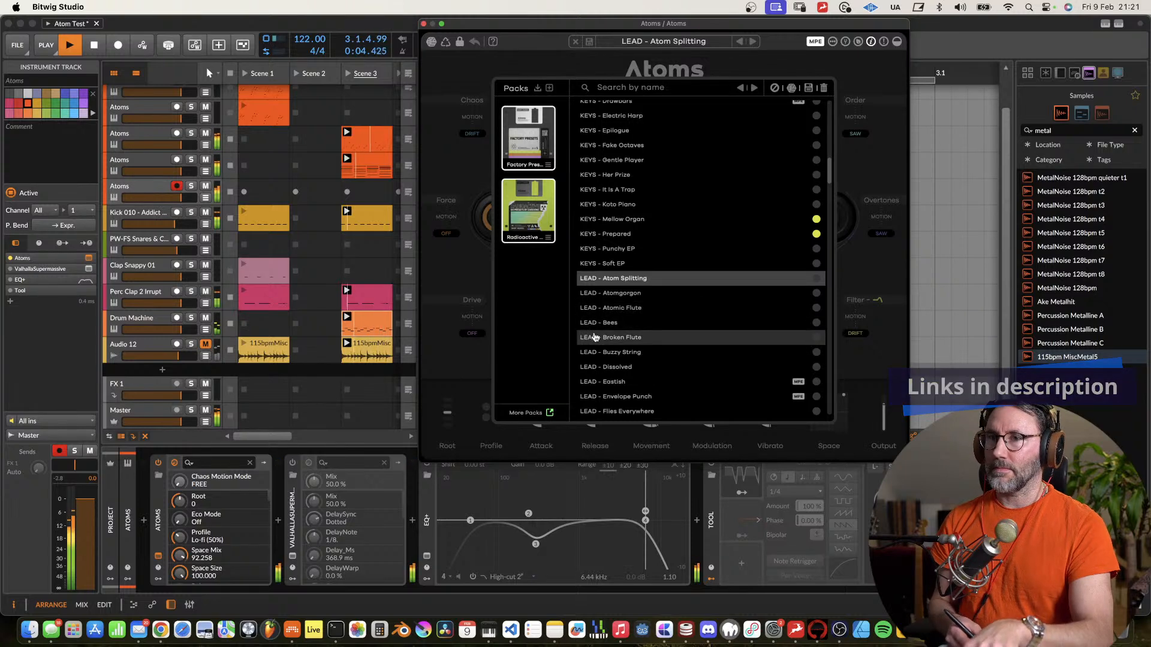
click(424, 24)
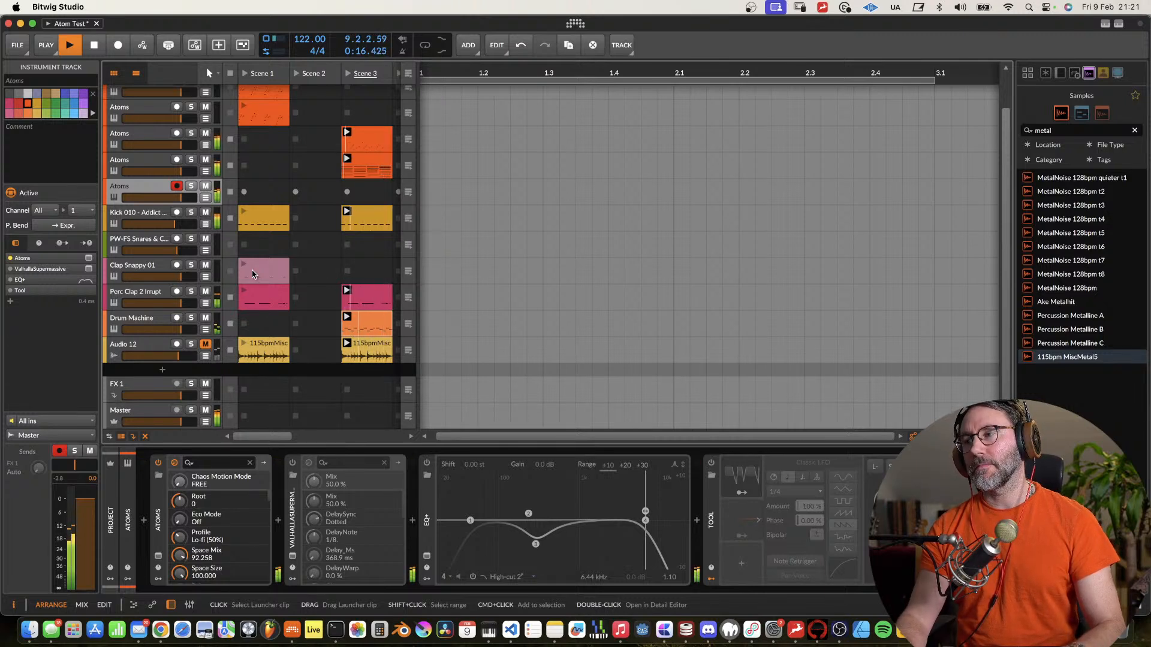
key(space)
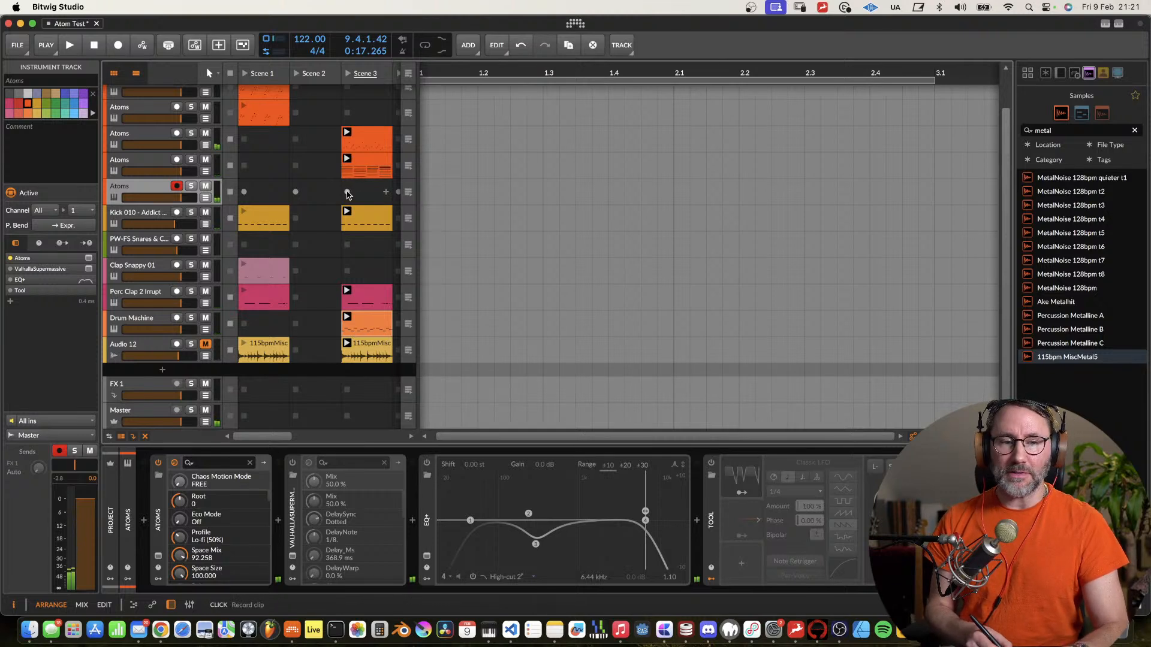
Record a clip into the sixth Atoms track's Scene 3 slot, inspect its notes in the editor, and restart playback.
click(347, 191)
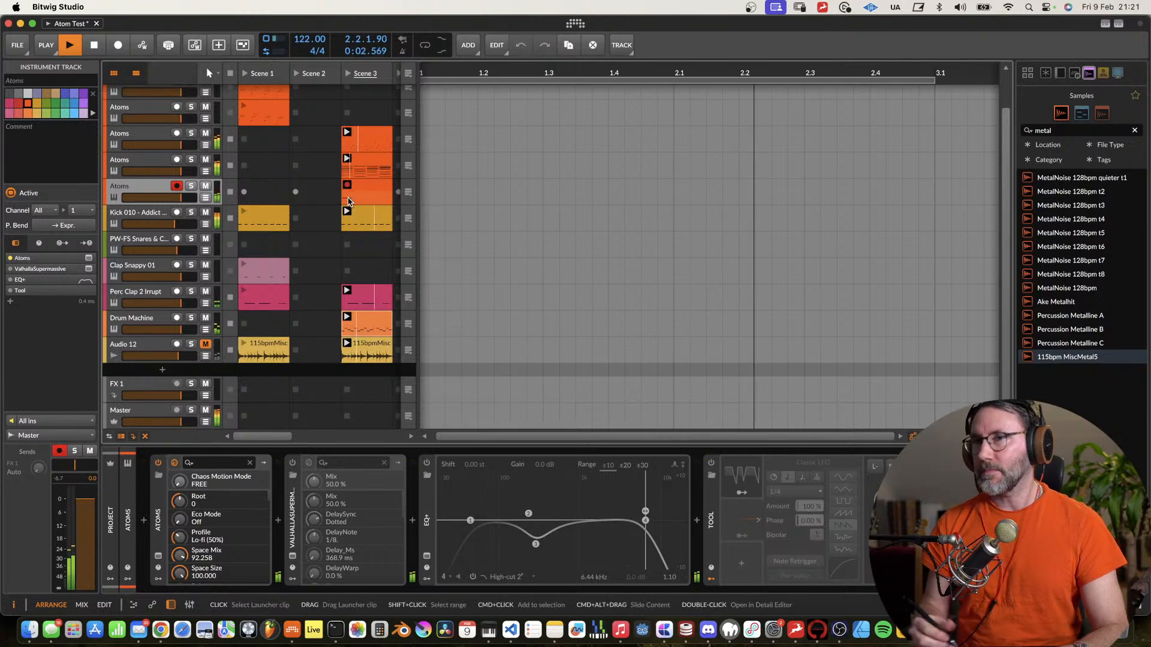
double_click(381, 190)
drag(630, 293, 565, 354)
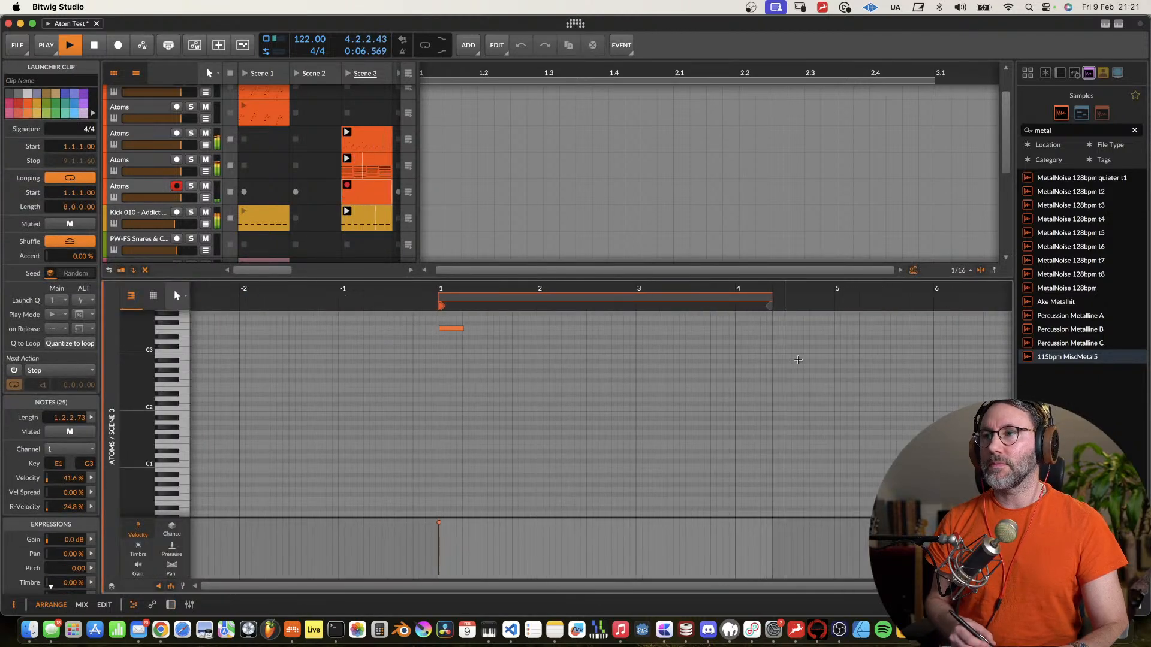
key(space)
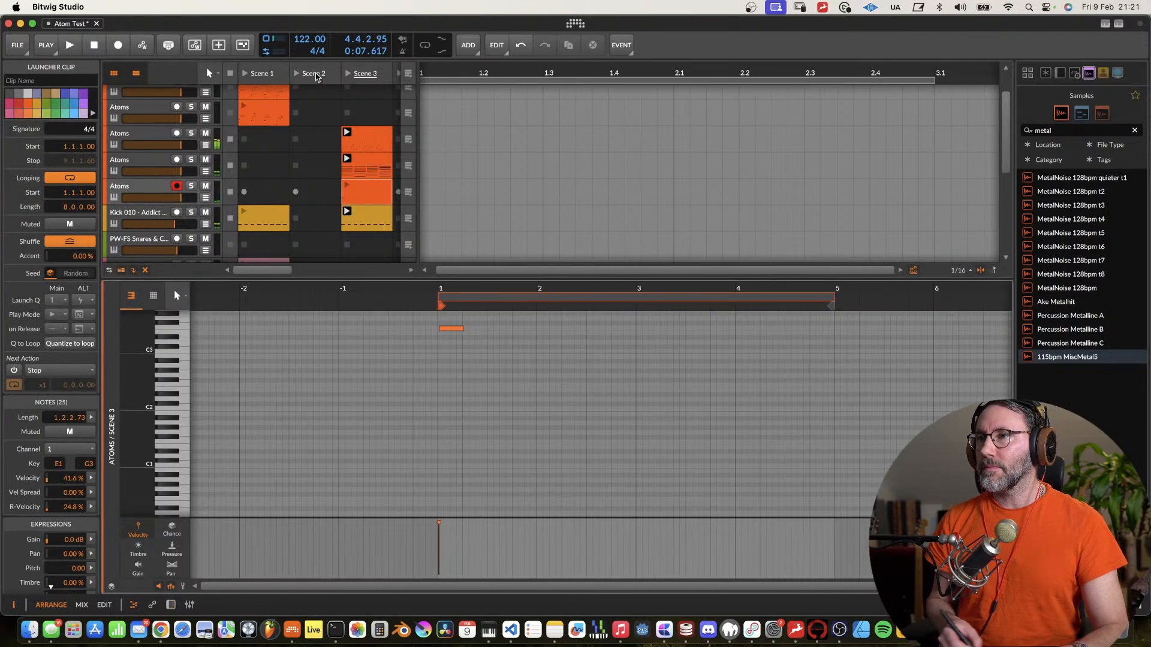
key(space)
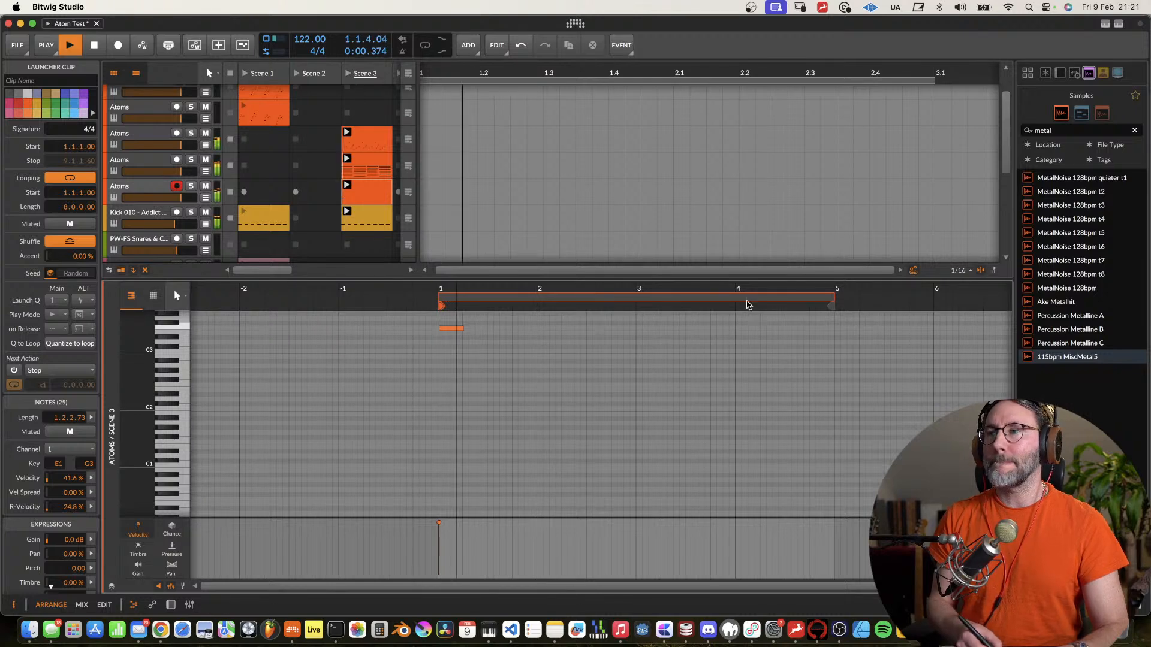
Lower the sixth Atoms track's volume to about -2.6 dB and show its device chain.
key(d)
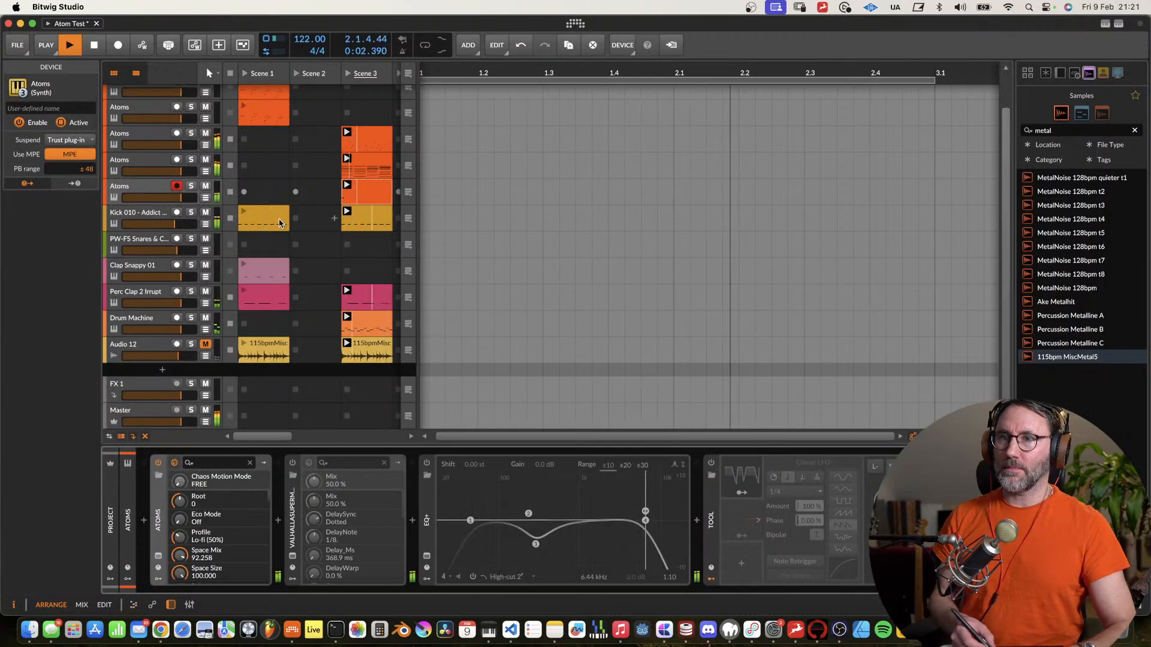
drag(181, 198, 176, 198)
click(149, 187)
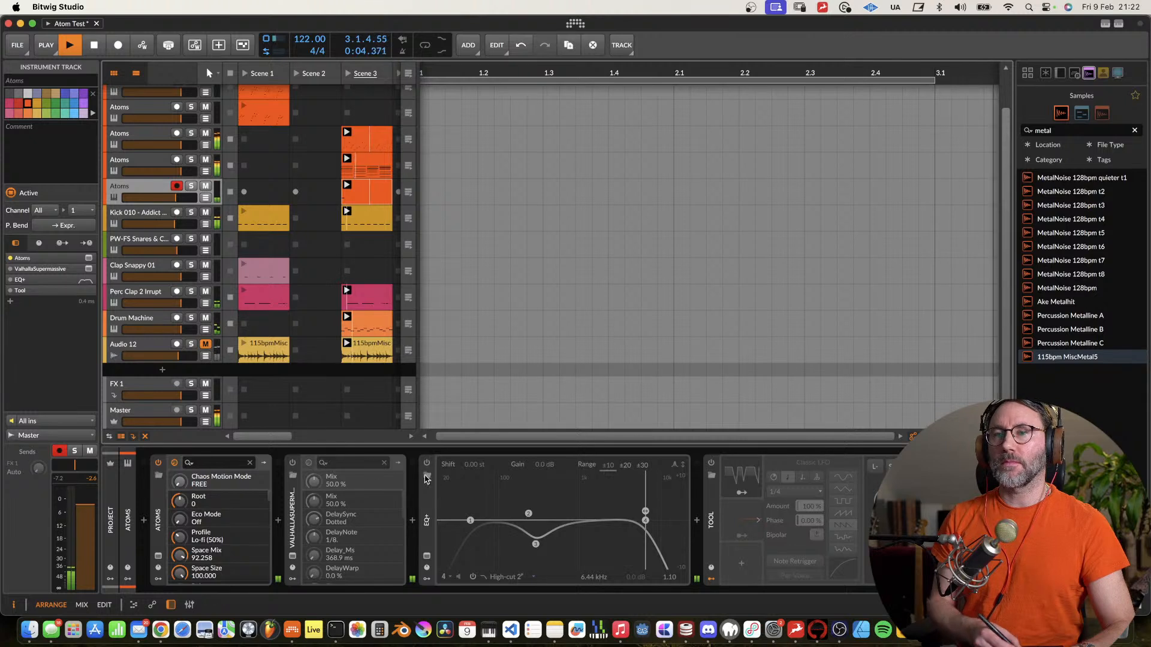
Enable EQ+ on the sixth Atoms track, reshape its mid bands, raise the high-cut frequency, and set the low-cut to about 129 Hz.
click(426, 463)
click(542, 542)
drag(545, 543, 531, 522)
drag(645, 521, 679, 521)
drag(471, 521, 509, 523)
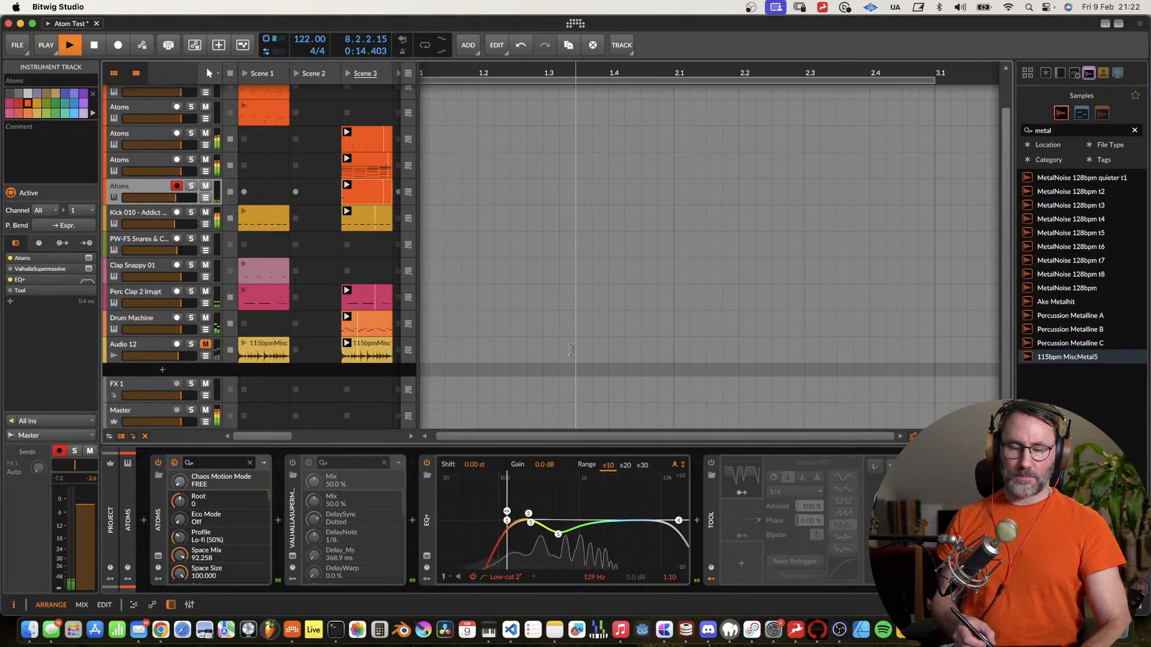
Mute the fifth Atoms track, stop playback, and save the project.
click(206, 160)
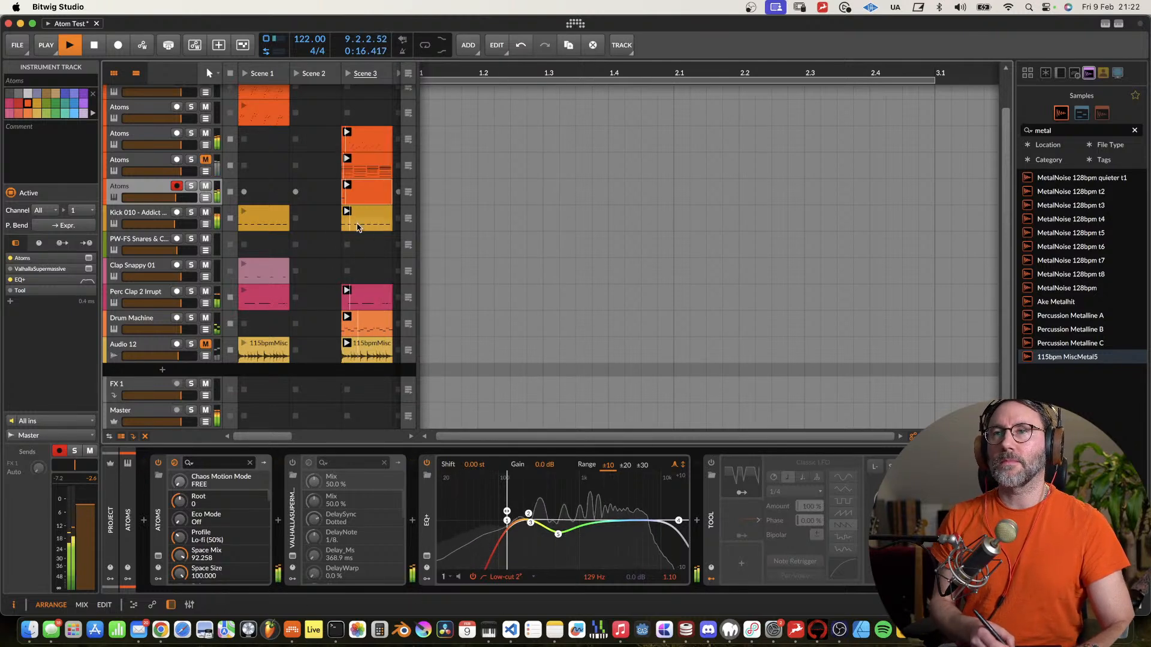
key(super+s)
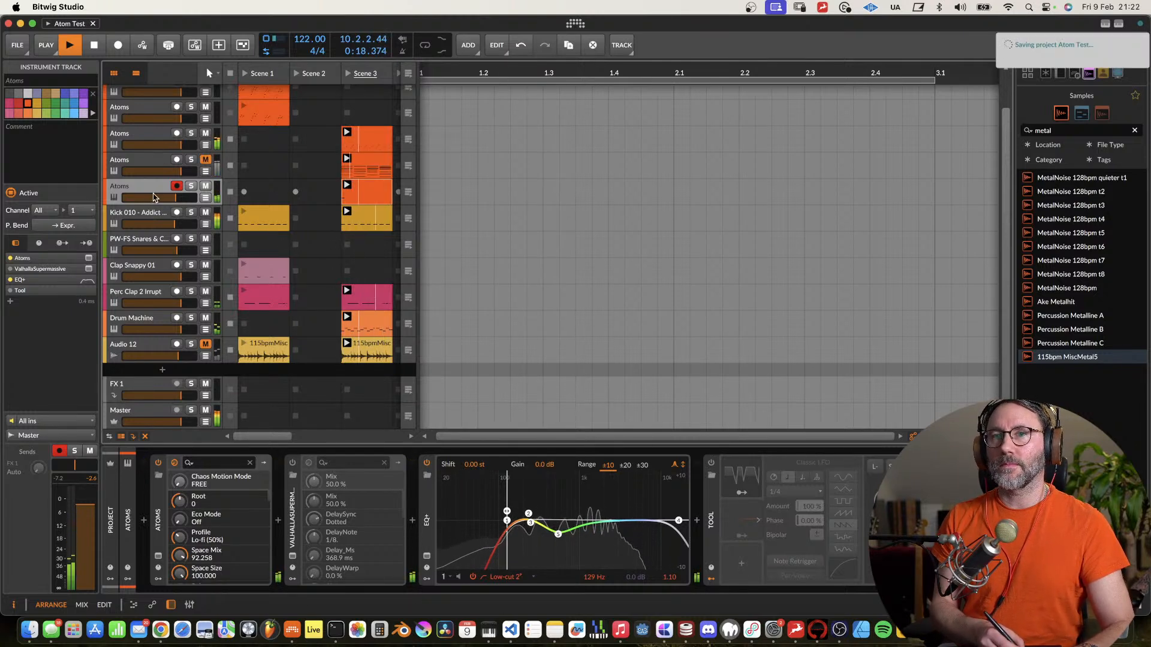
key(space)
key(super+s)
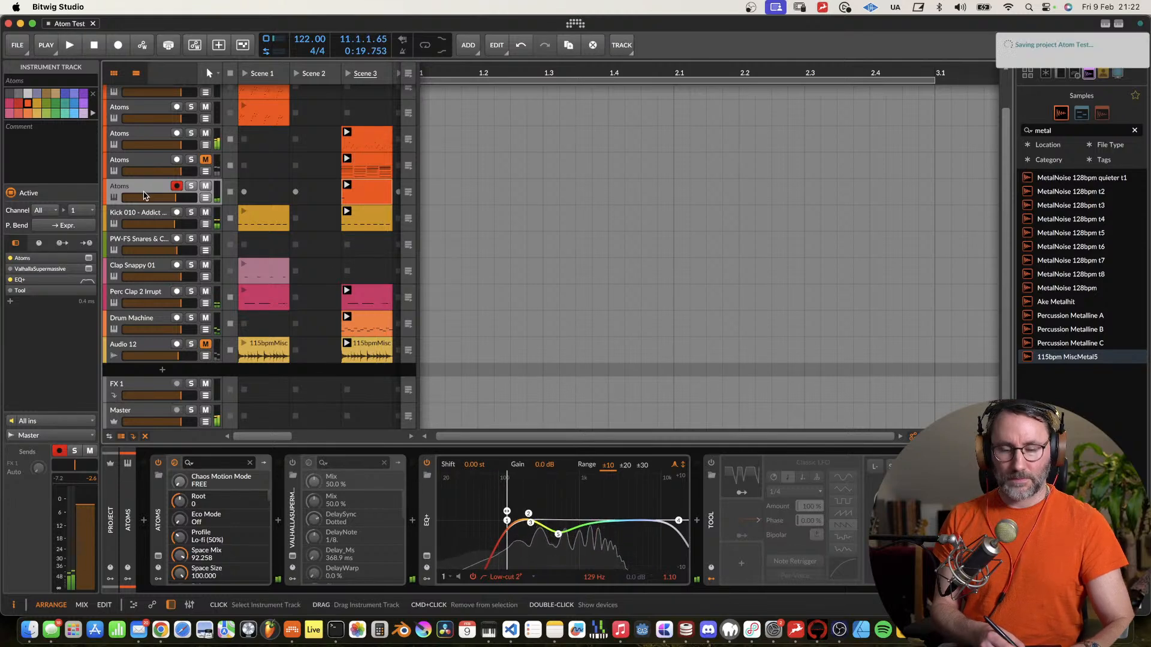
Duplicate the sixth Atoms track and delete the Scene 3 clip from the copy.
key(super+d)
click(373, 219)
key(Delete)
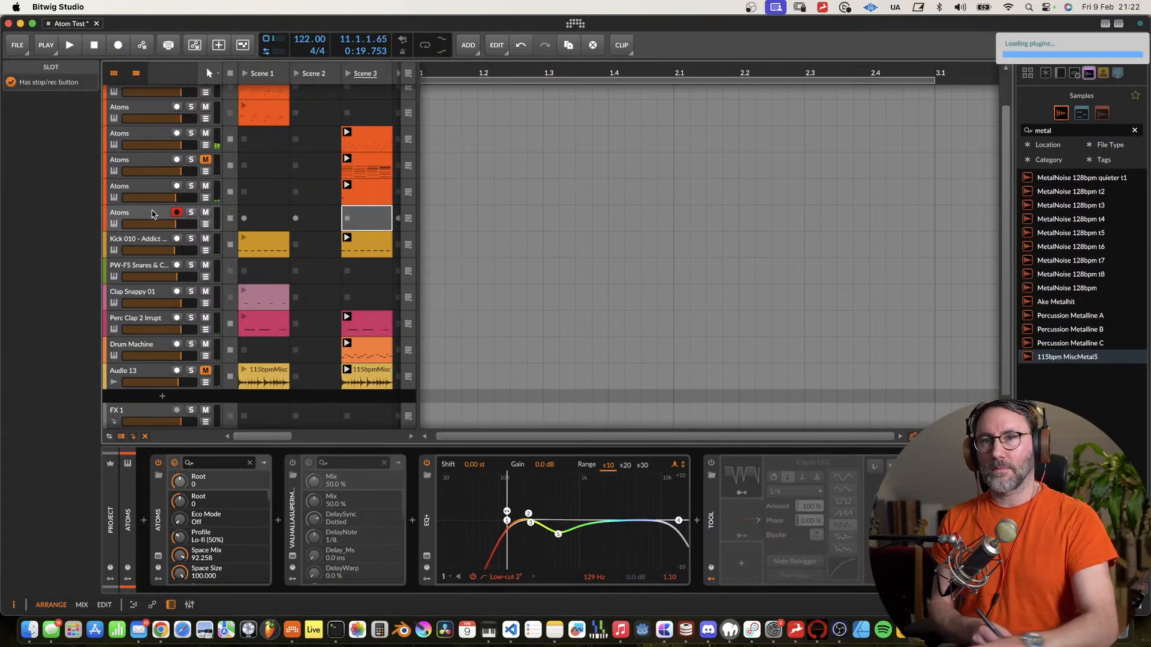
Audition LEAD - Atomgorgon on the duplicated Atoms track, enable its ValhallaSupermassive, and load the LEAD - Atomic Flute preset.
click(159, 556)
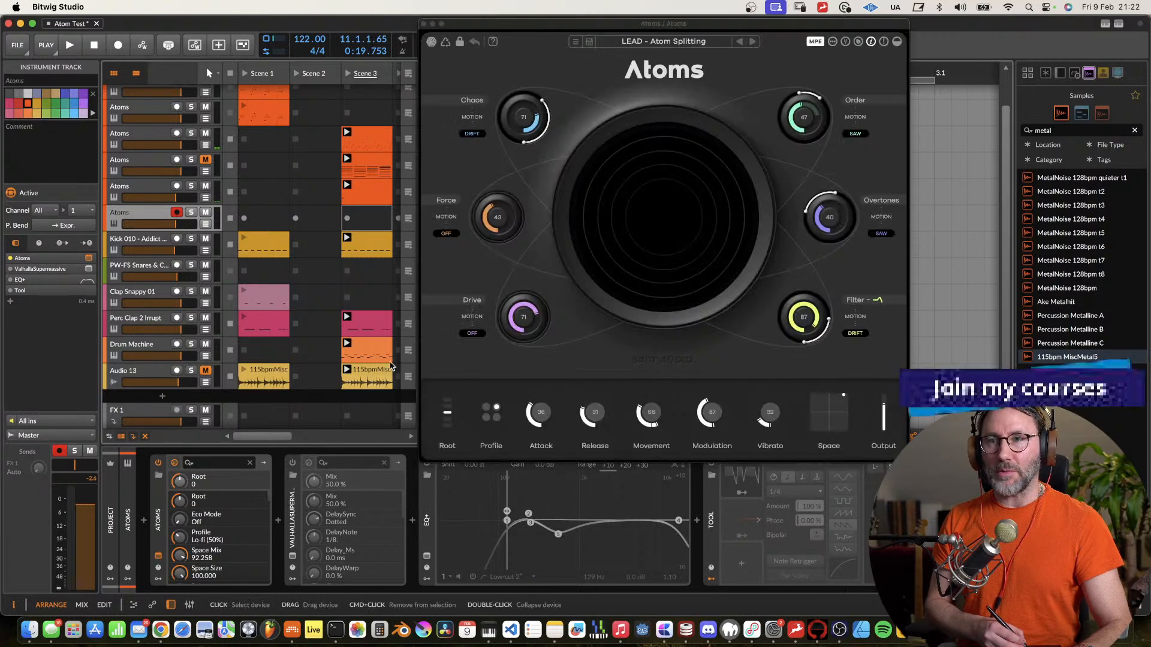
click(707, 42)
scroll(828, 173, down, 5)
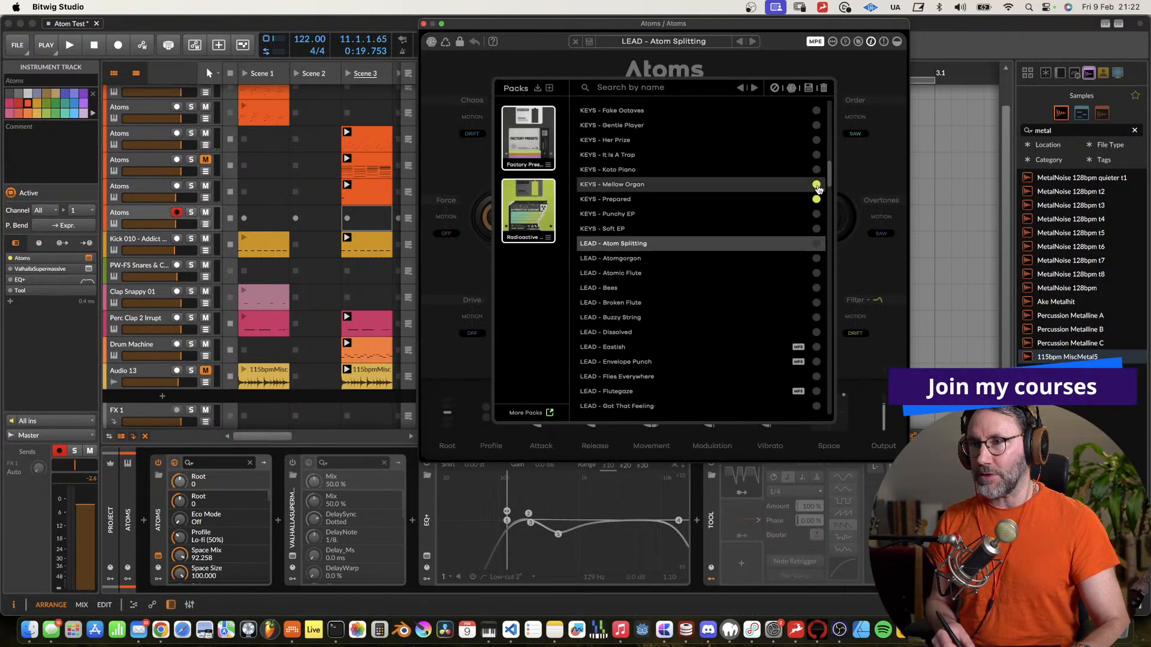
click(636, 258)
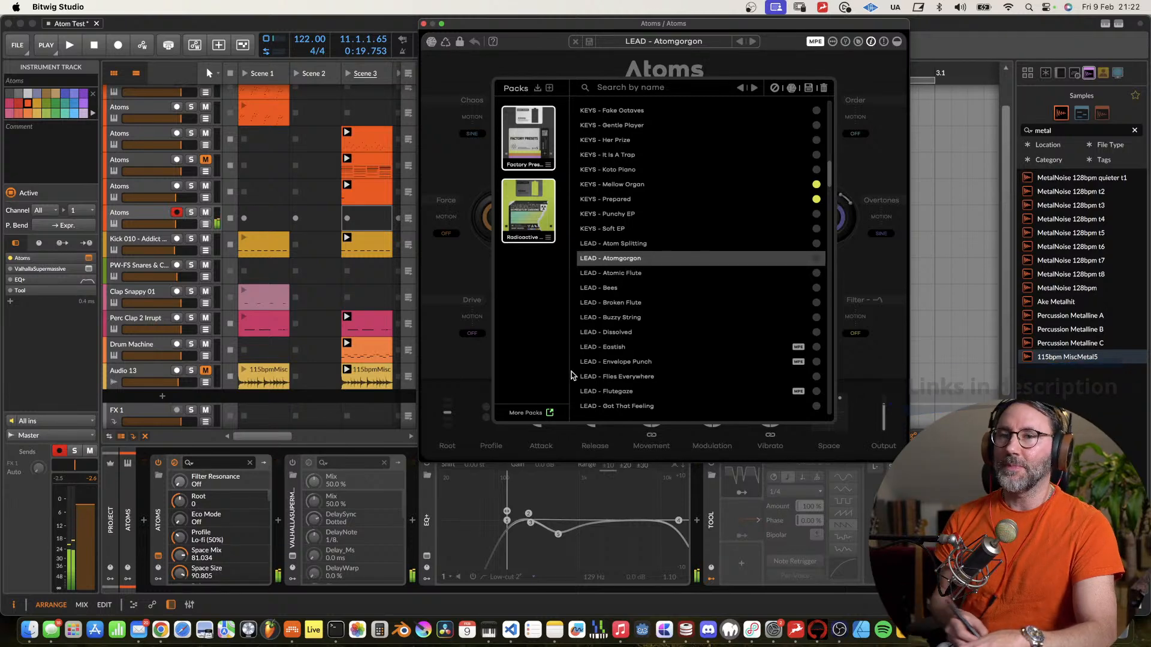
click(292, 463)
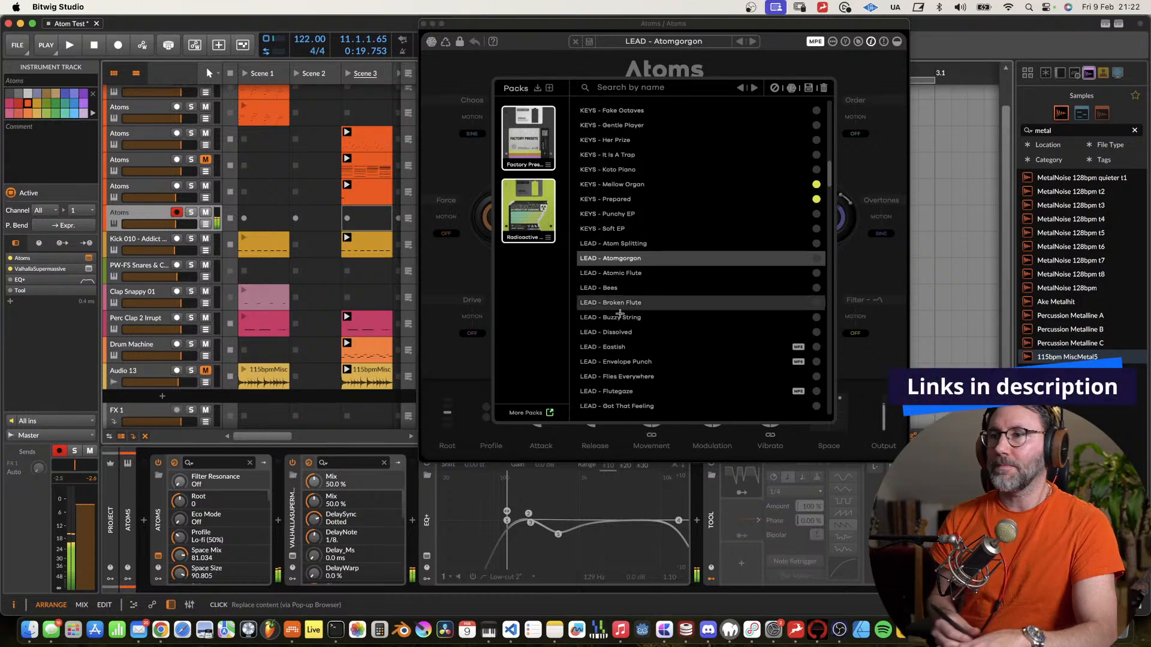
click(644, 275)
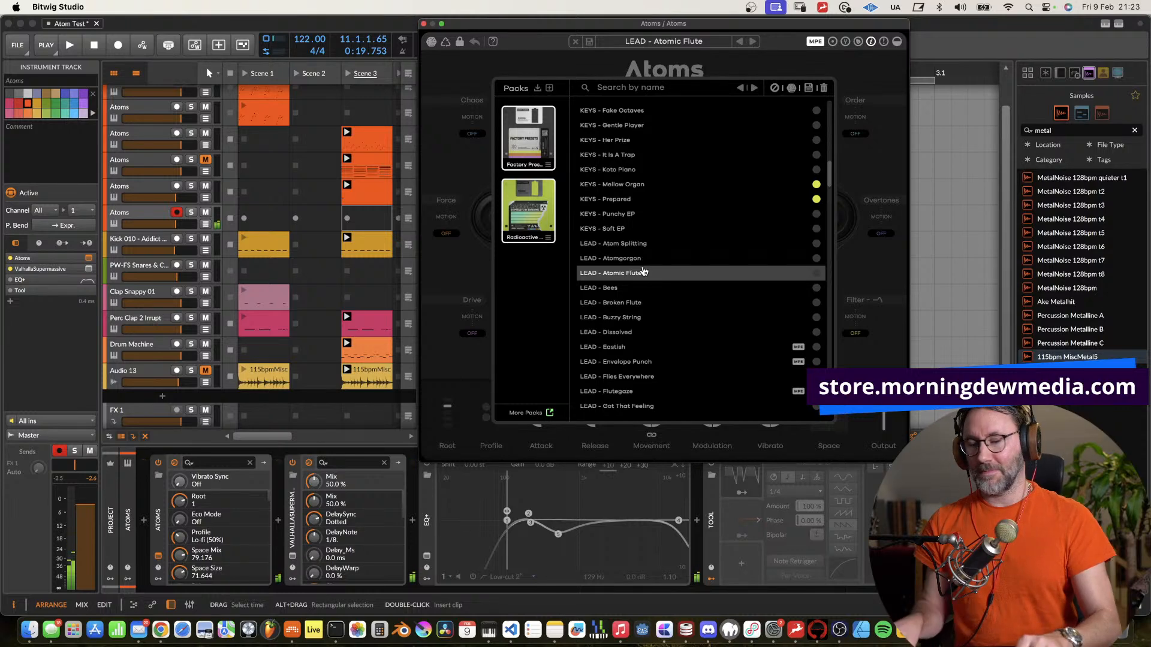
Close the preset browser, try mono mode on the LEAD - Atomic Flute sound, and turn off the track's ValhallaSupermassive.
click(889, 89)
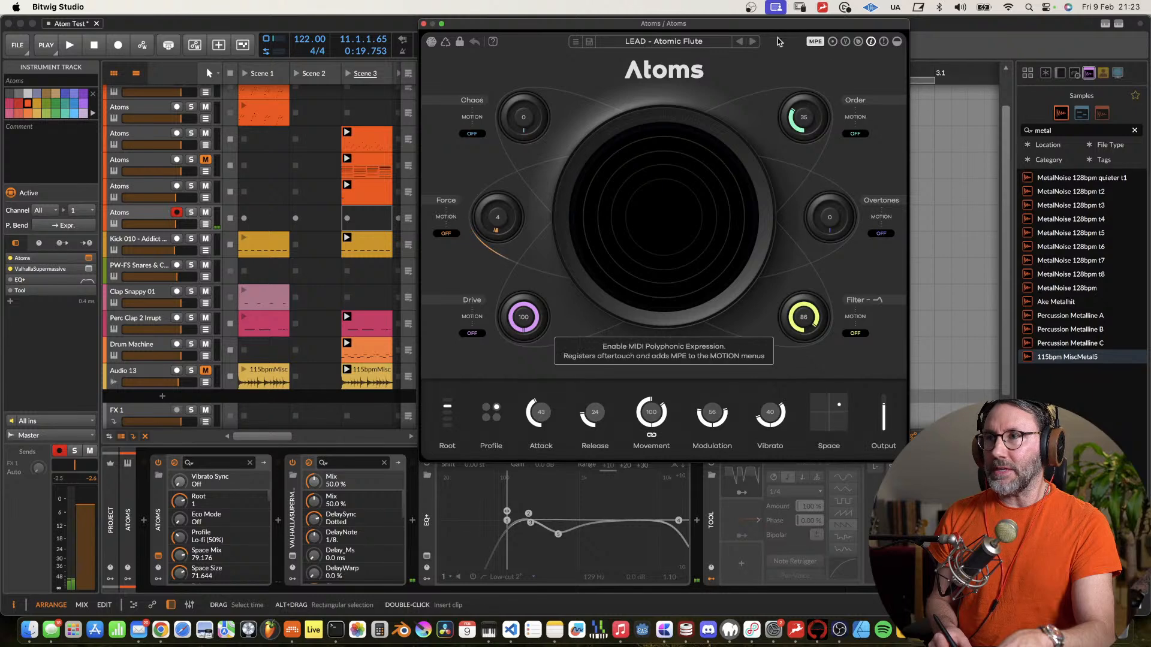
drag(732, 24, 552, 6)
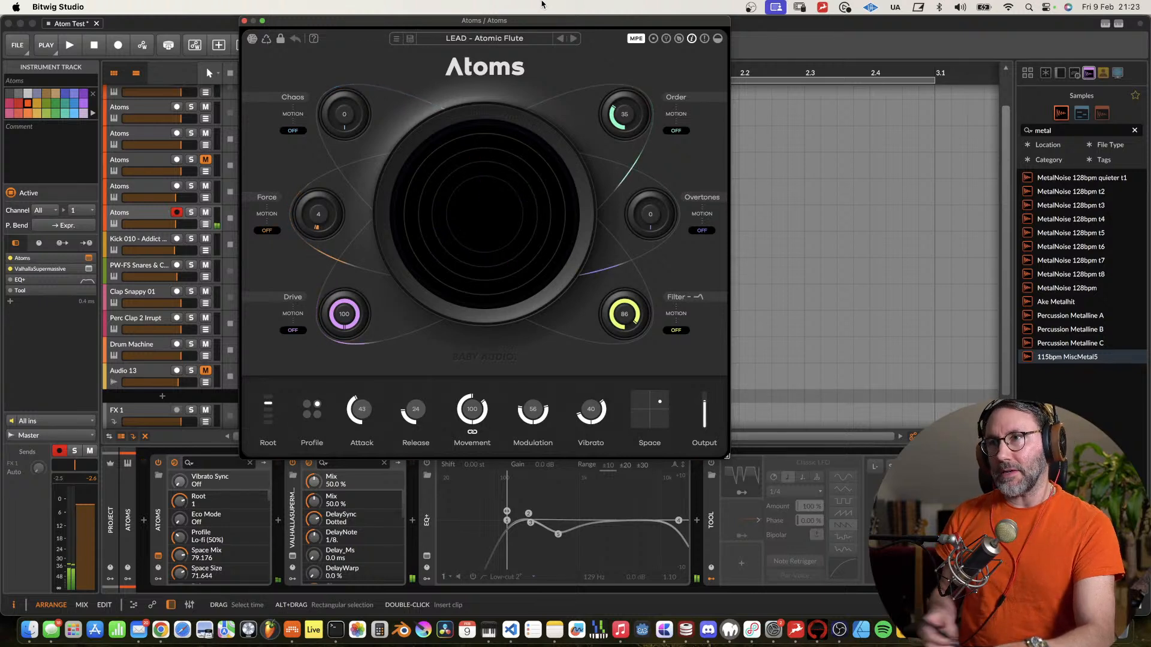
click(654, 40)
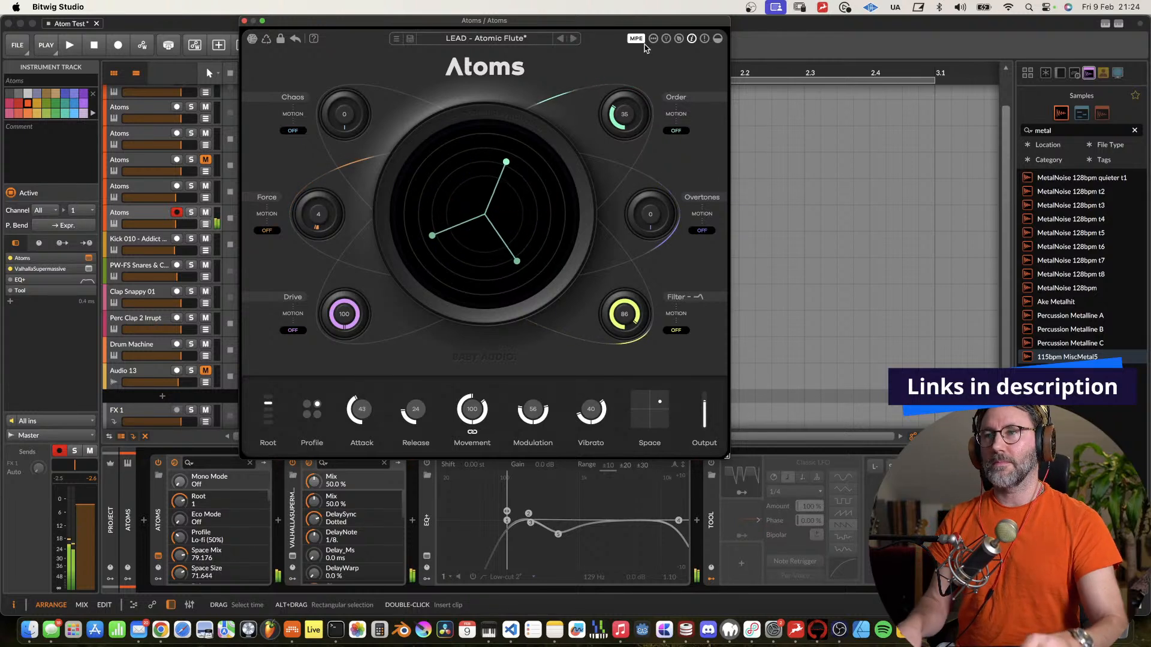
click(293, 464)
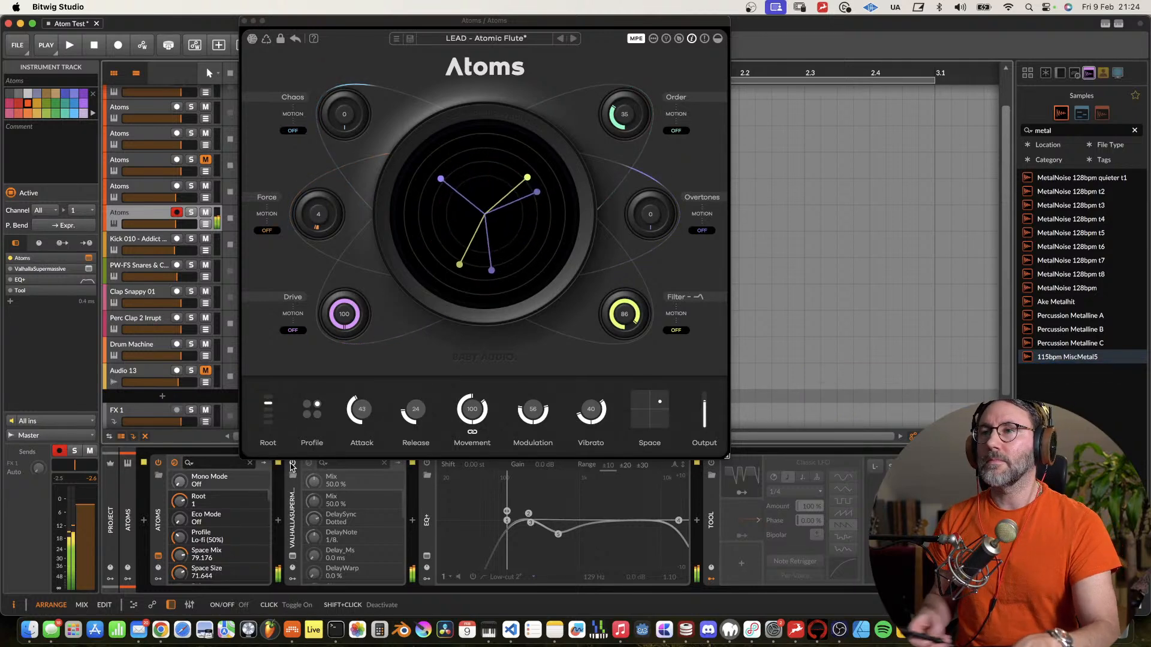
Set Atoms' Drive to 79, with the Movement depth at about 19 and its frequency at 3.2.
drag(349, 321, 330, 394)
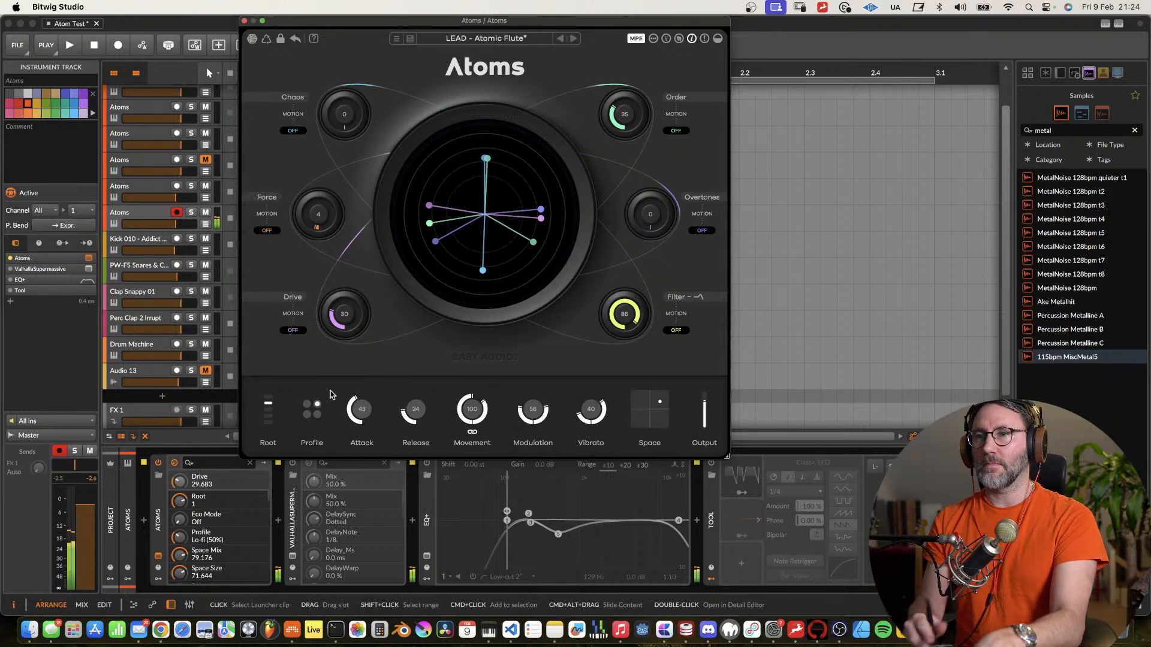
drag(326, 310, 362, 262)
mouse_move(481, 407)
mouse_down()
mouse_move(462, 453)
mouse_move(486, 411)
mouse_up()
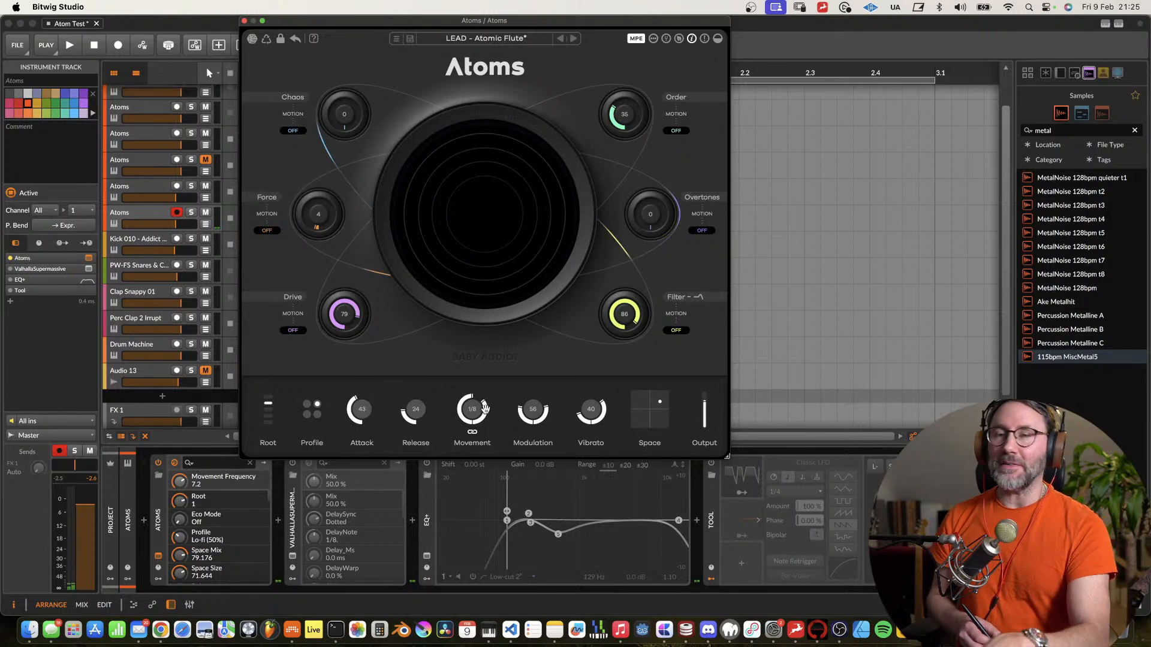
drag(467, 397, 454, 454)
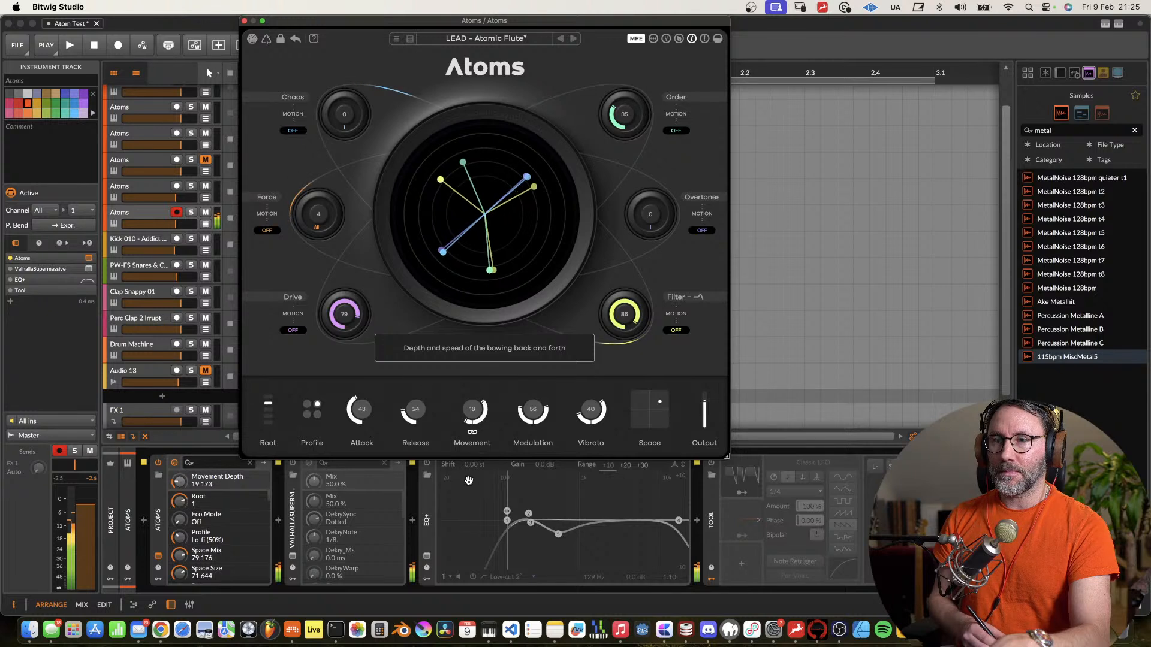
drag(461, 414, 476, 445)
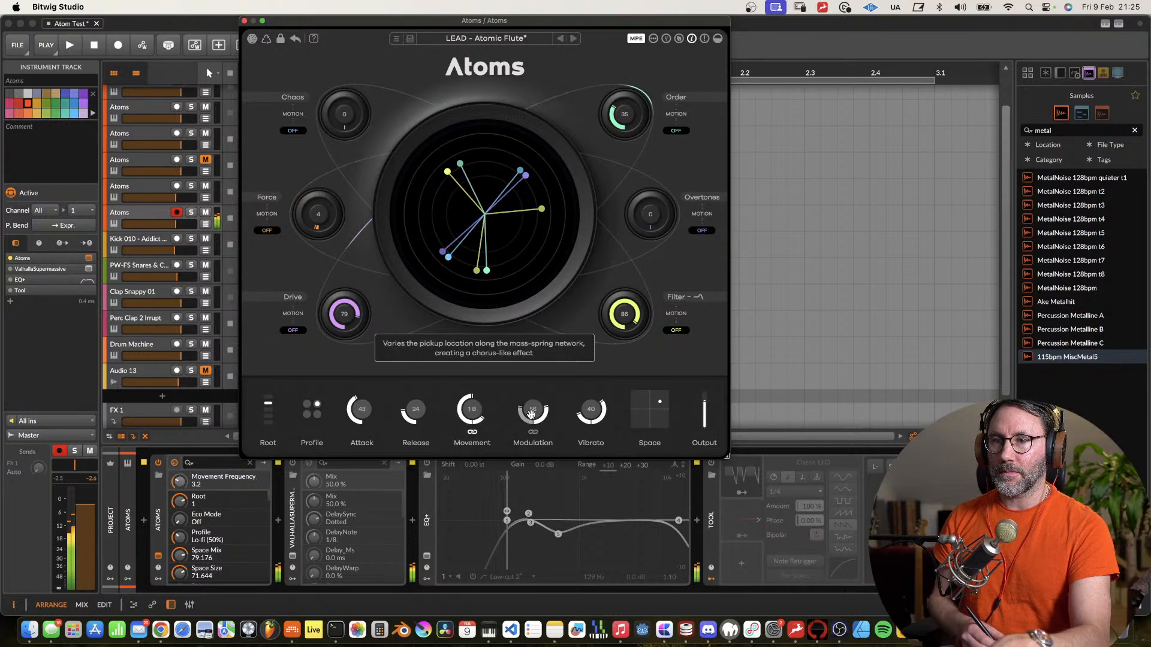
Set the Modulation frequency to 4.3 Hz, lower Attack to about 18 and Release to 14, and raise the Movement depth to about 86.
mouse_move(523, 410)
mouse_down()
mouse_move(547, 371)
mouse_move(599, 350)
mouse_move(546, 440)
mouse_move(541, 424)
mouse_up()
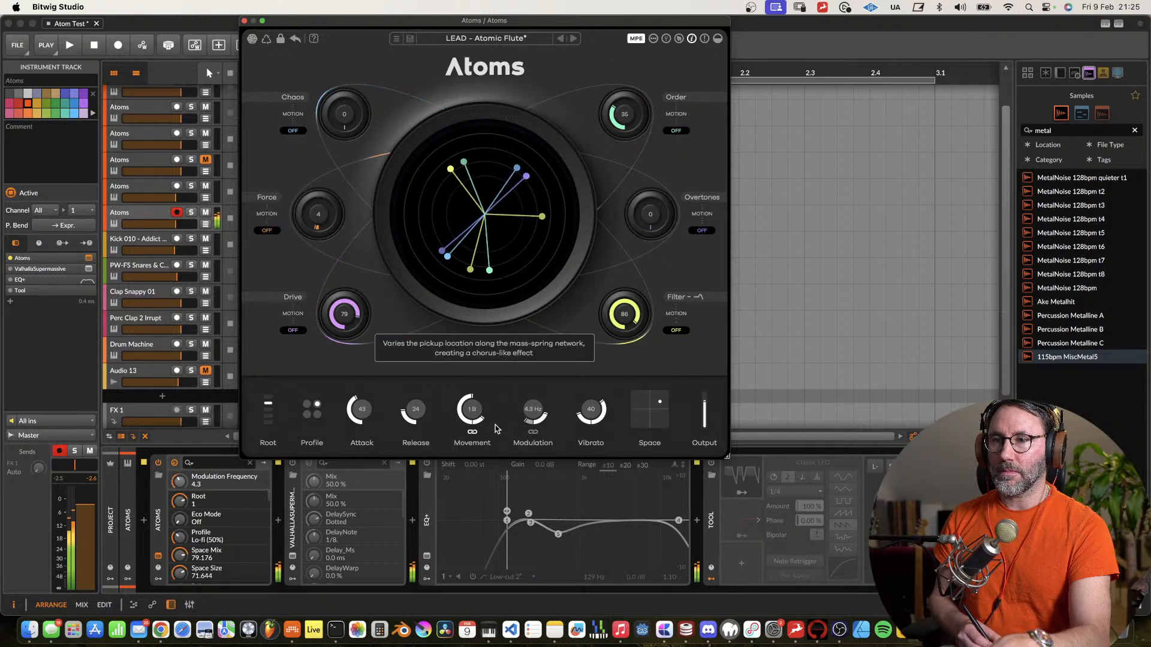
drag(412, 409, 351, 433)
mouse_move(473, 409)
mouse_down()
mouse_move(486, 415)
mouse_move(482, 391)
mouse_up()
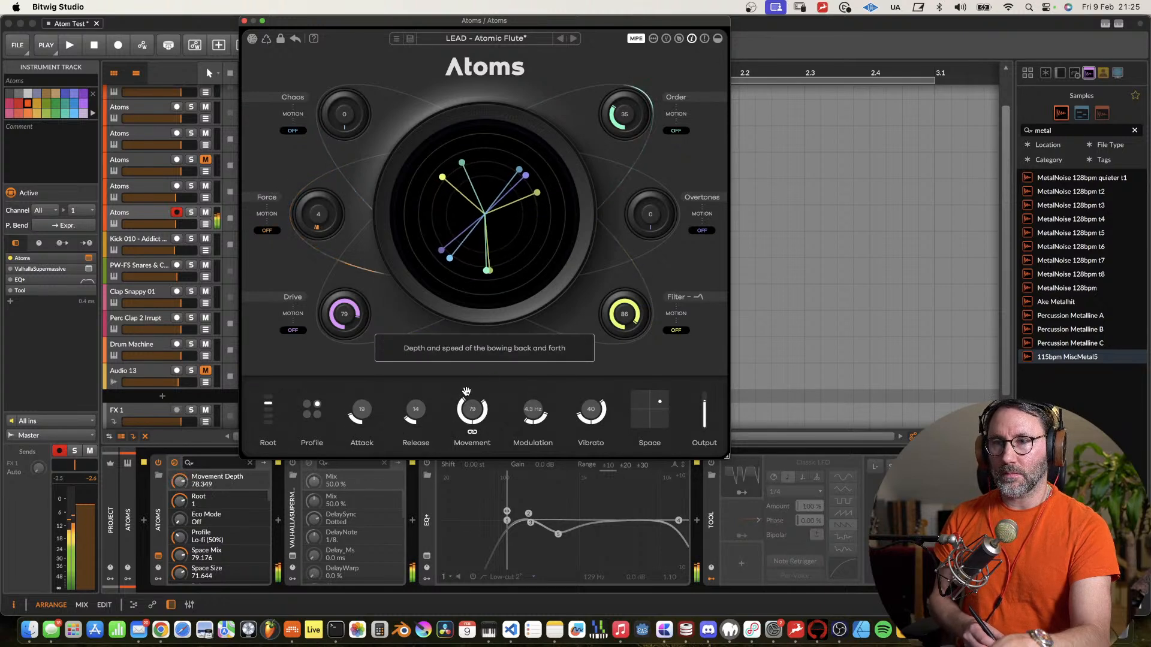
Set Overtones to 11 and Order to 34, and switch the mass-spring profile to Standard.
drag(651, 215, 652, 206)
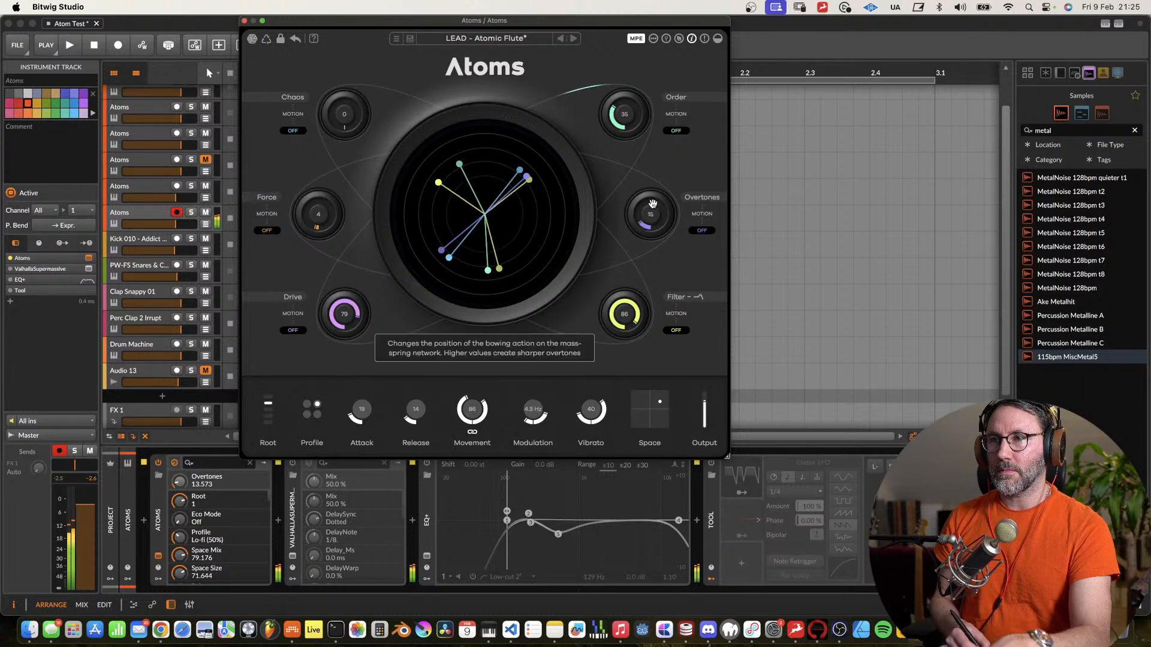
mouse_move(625, 114)
mouse_down()
mouse_move(655, 73)
mouse_move(634, 137)
mouse_move(636, 127)
mouse_up()
click(308, 414)
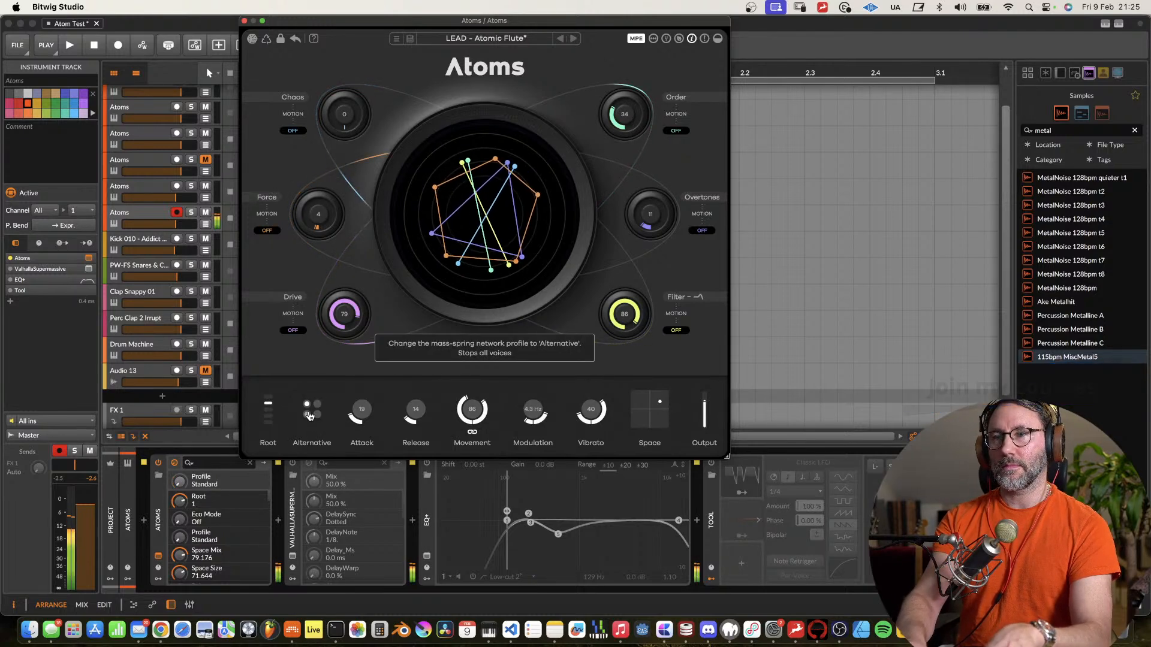
Set the Vibrato depth to 27 and the Space reverb to 43% mix and 69% size.
drag(598, 416, 576, 431)
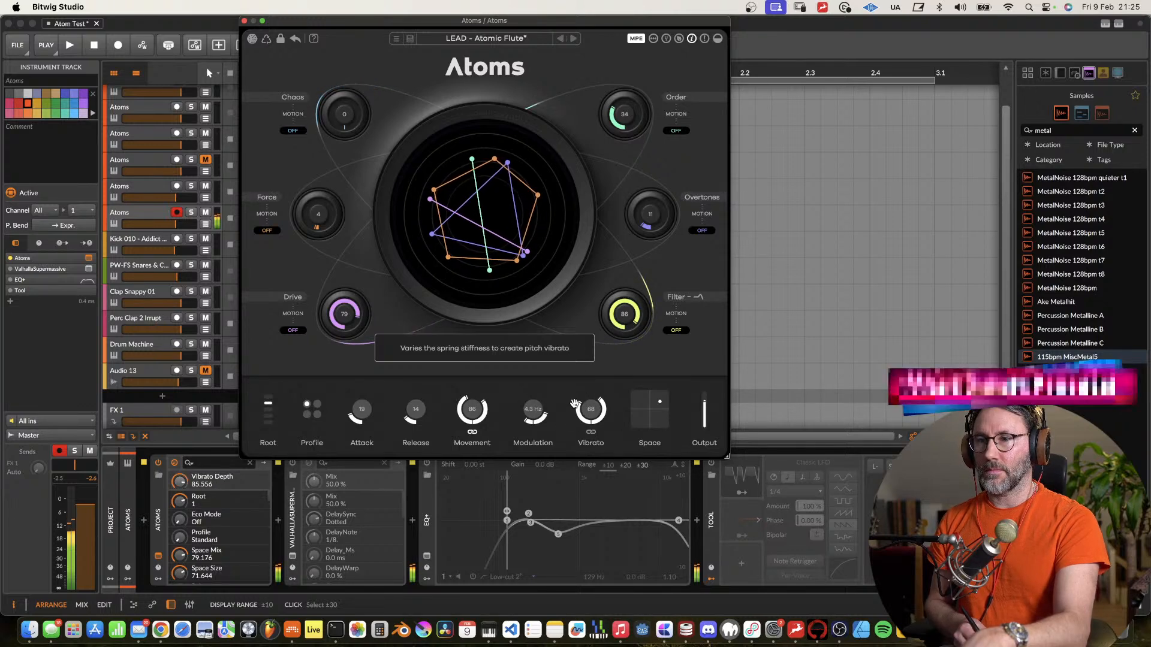
drag(660, 403, 632, 429)
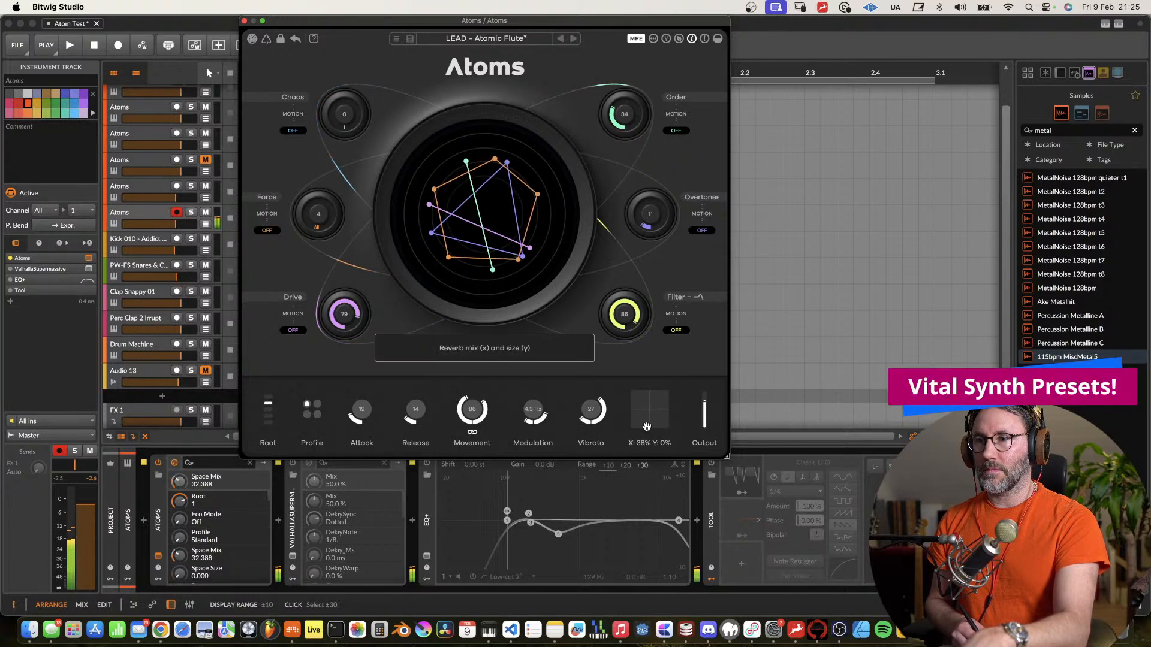
drag(631, 429, 647, 402)
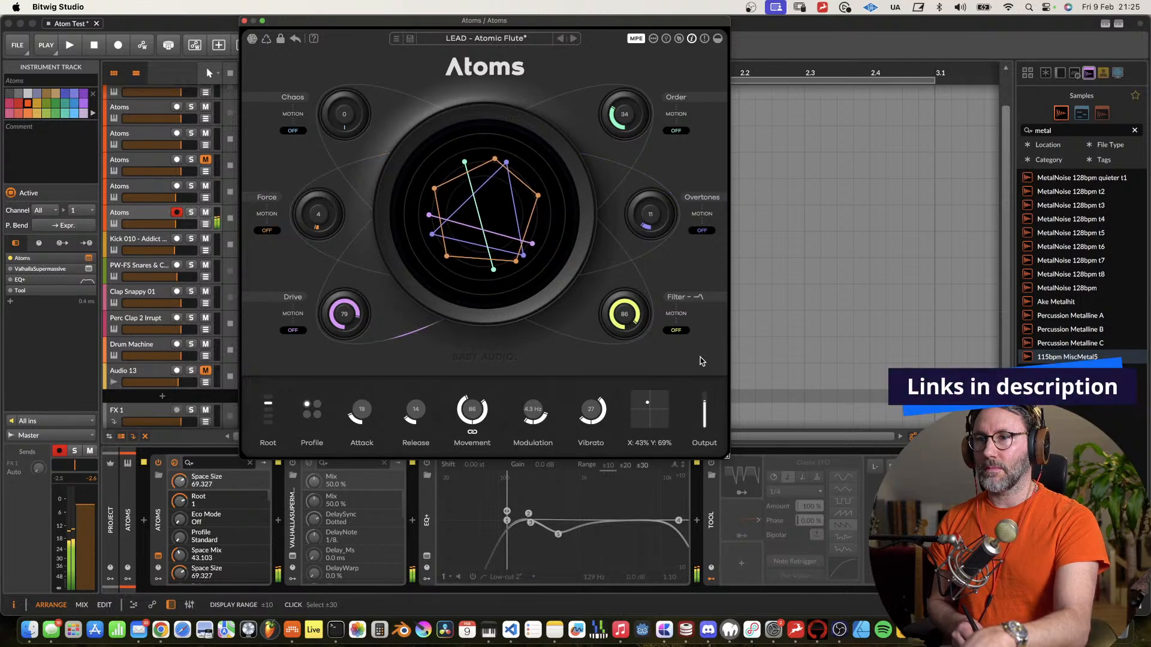
Audition the LEAD - Bees preset, reposition the Atoms window, and turn ValhallaSupermassive on.
click(574, 38)
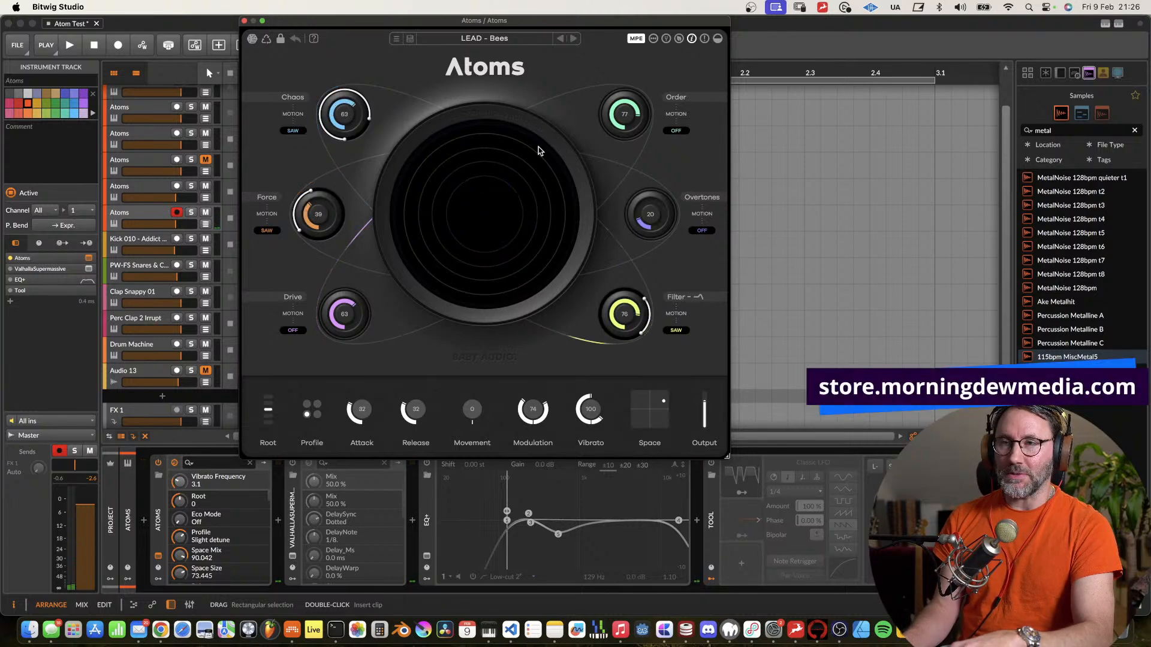
drag(526, 22, 787, 107)
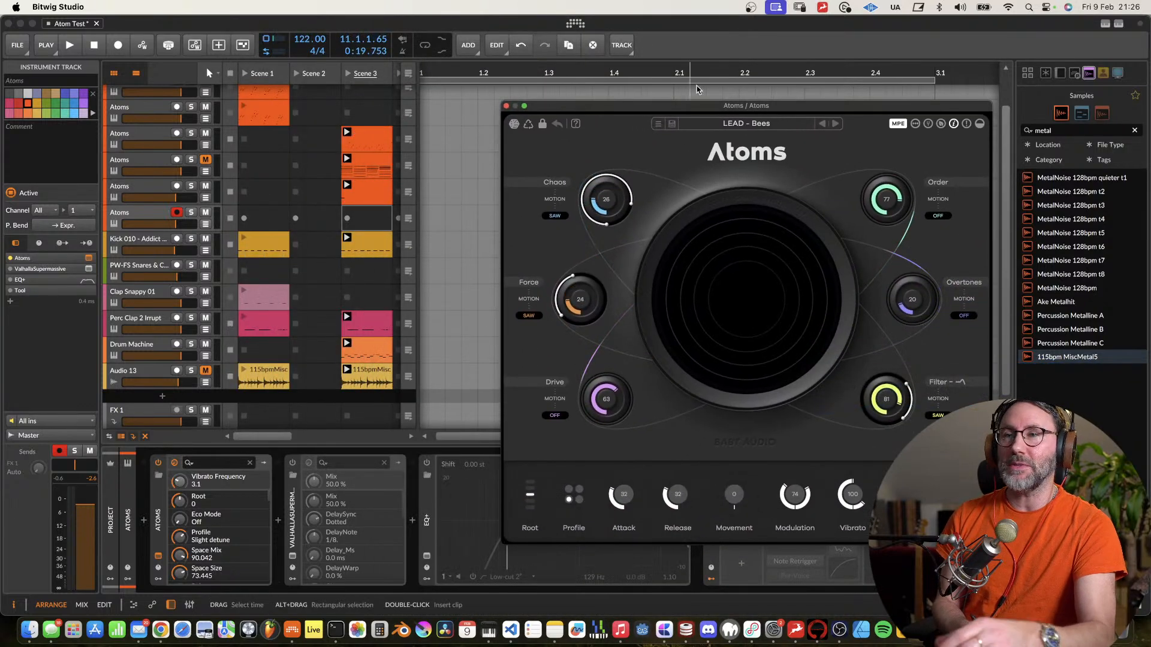
drag(653, 111, 405, 28)
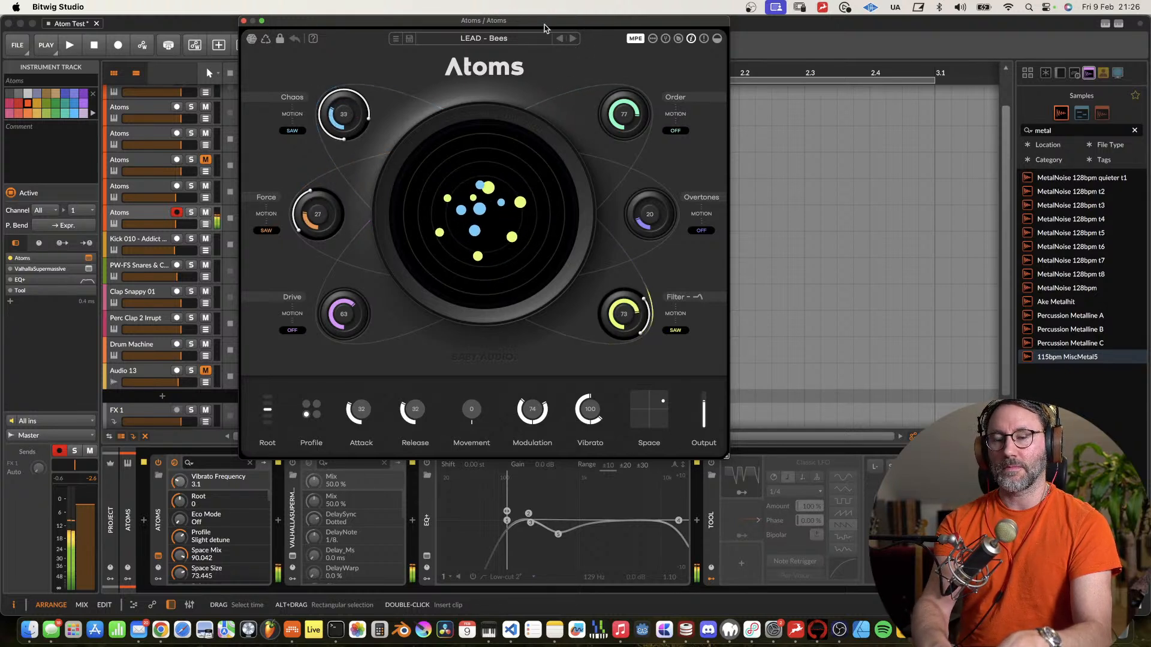
click(295, 471)
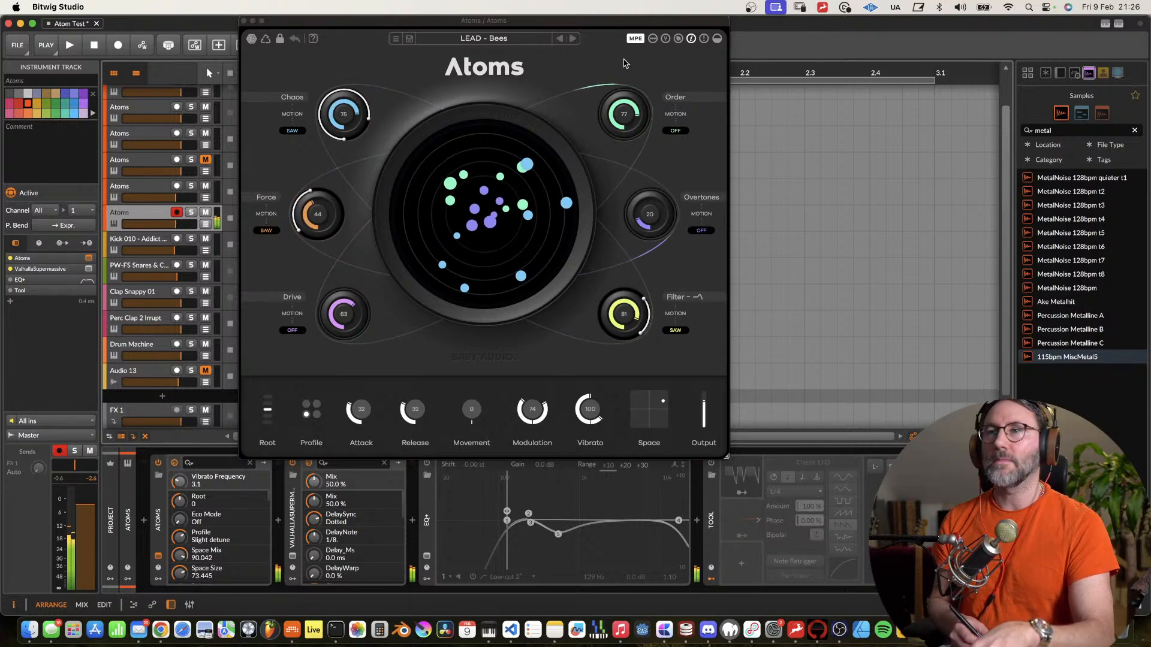
Audition LEAD - Broken Flute, turn off ValhallaSupermassive, and load LEAD - Buzzy String from the preset browser.
click(573, 38)
click(524, 43)
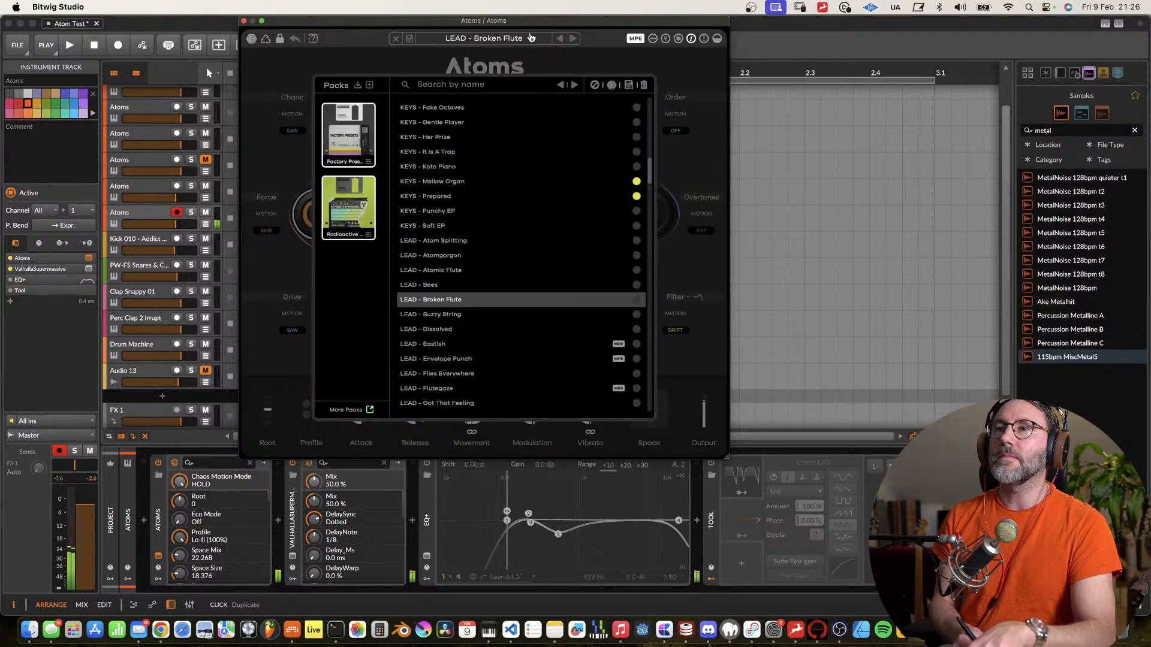
click(341, 477)
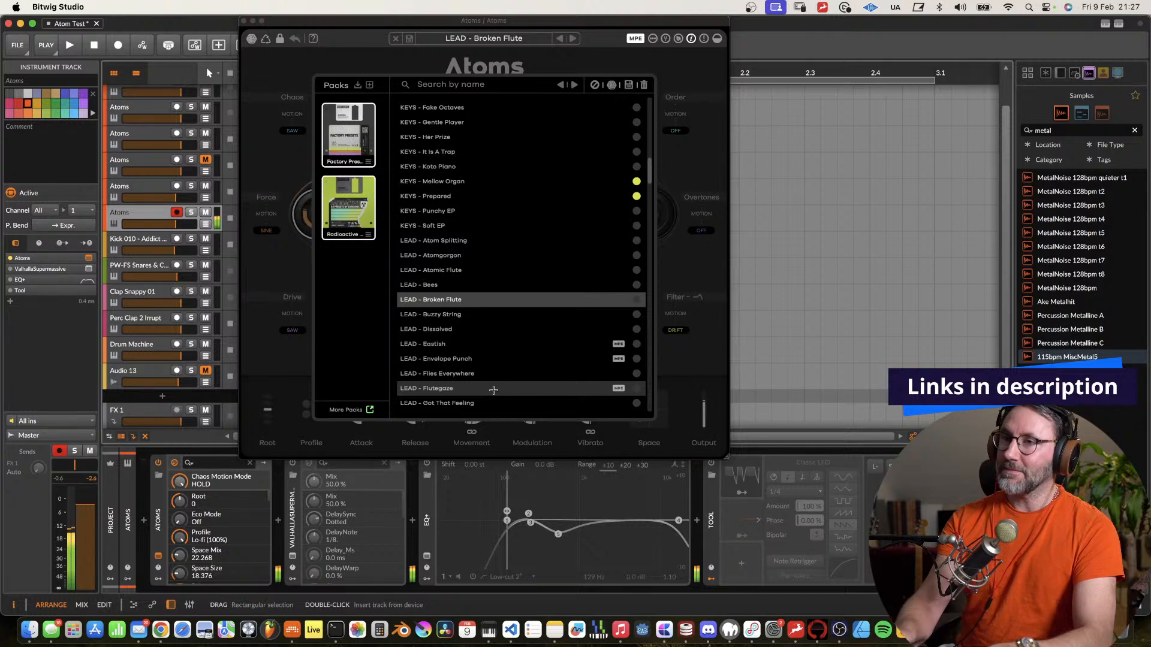
click(493, 314)
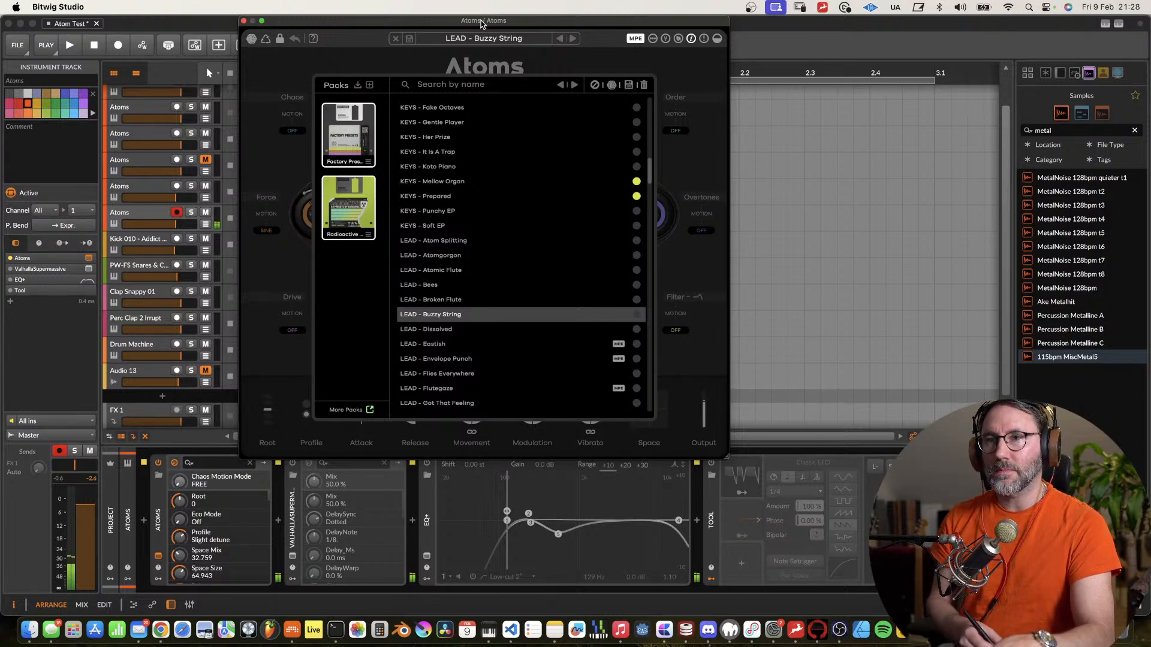
Turn on ValhallaSupermassive, load its Ethereal user preset, and close the effect's window.
drag(442, 21, 688, 20)
click(292, 463)
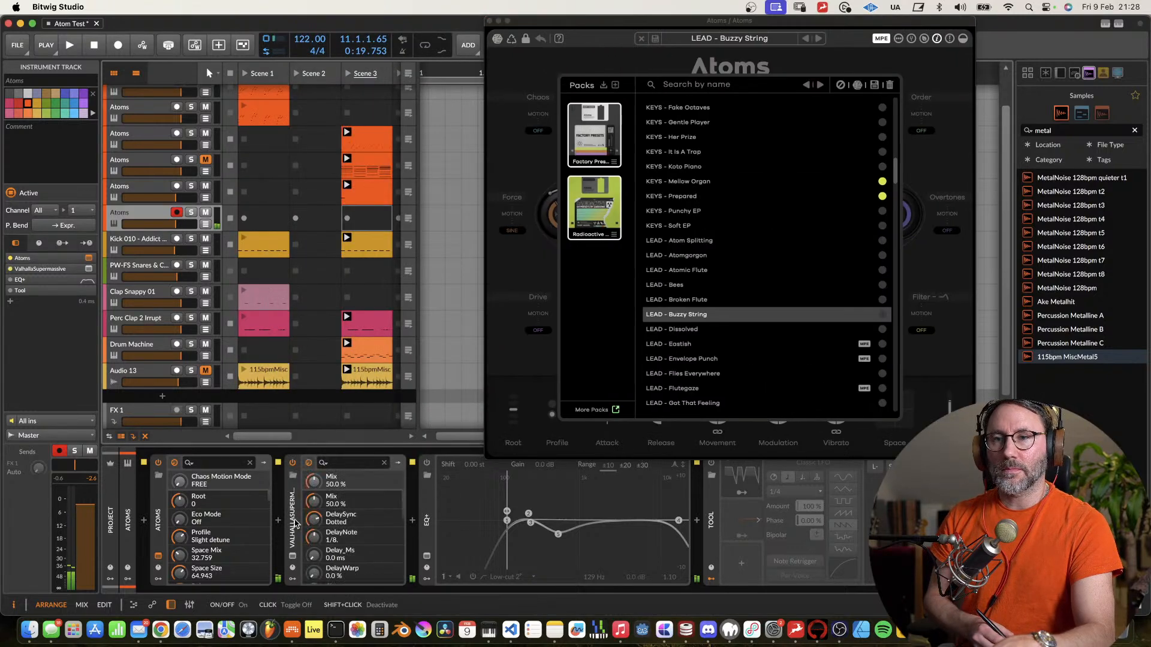
click(293, 556)
click(693, 405)
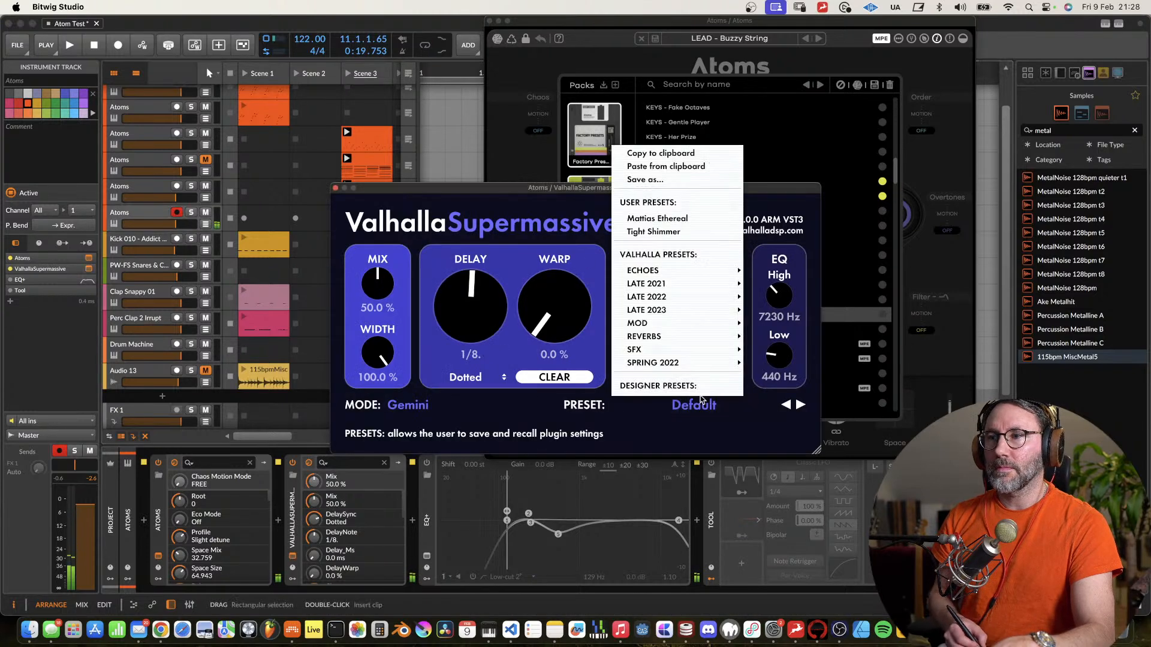
click(678, 218)
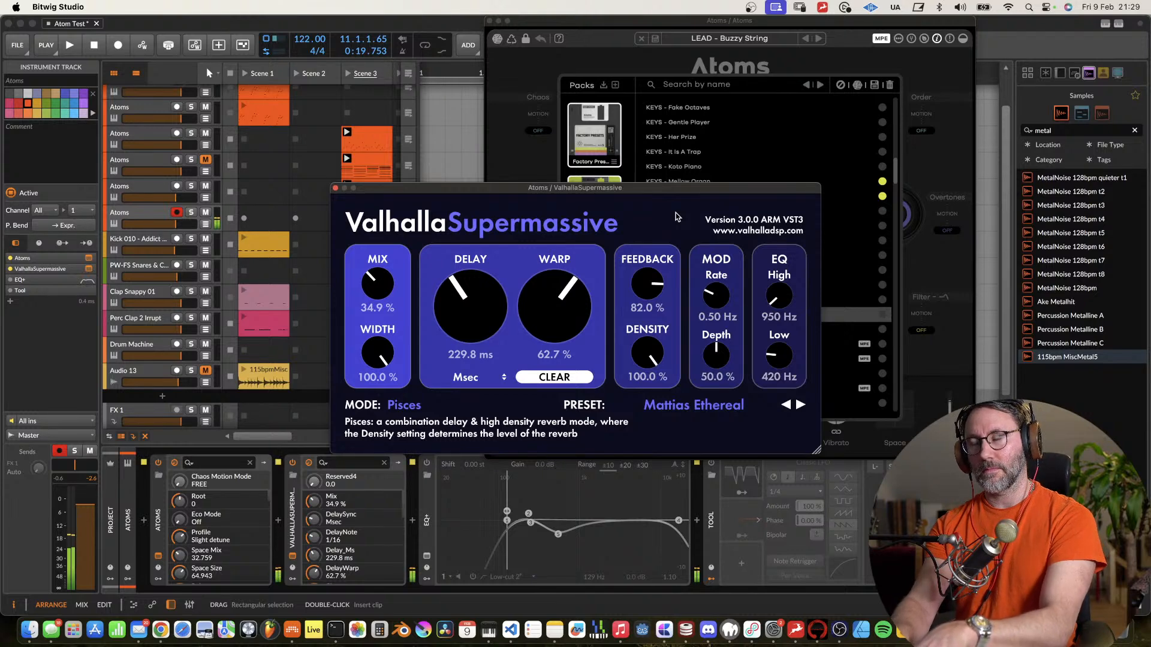
click(335, 187)
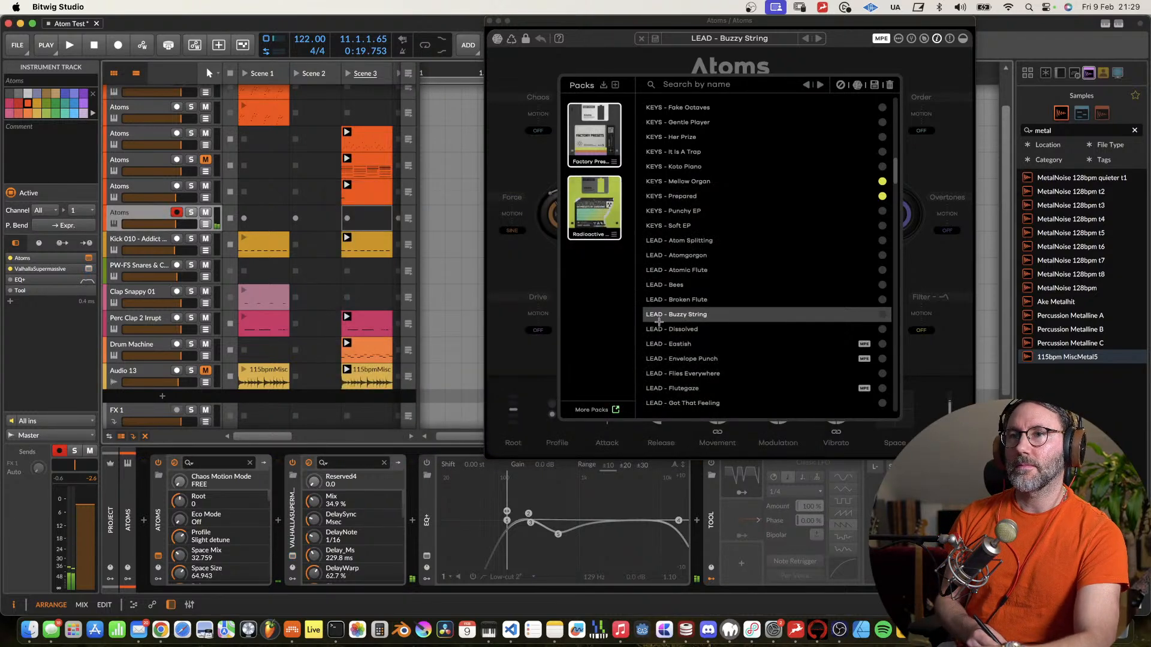
Audition LEAD - Dissolved, LEAD - Eastish and LEAD - Envelope Punch with ValhallaSupermassive turned off.
click(683, 329)
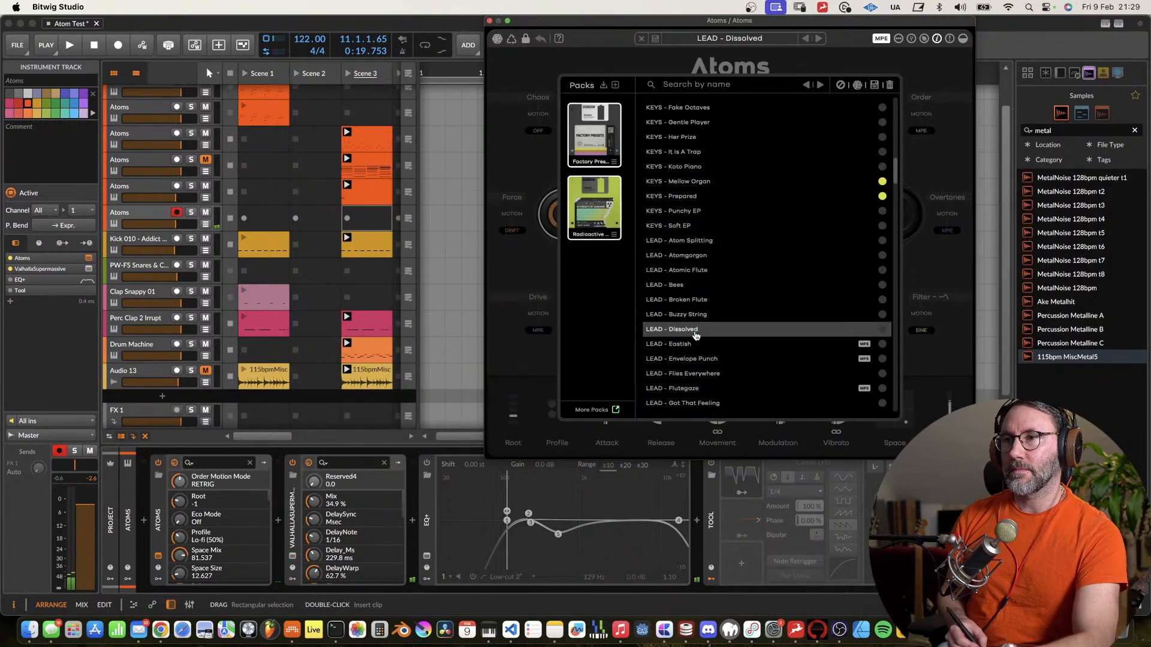
click(293, 464)
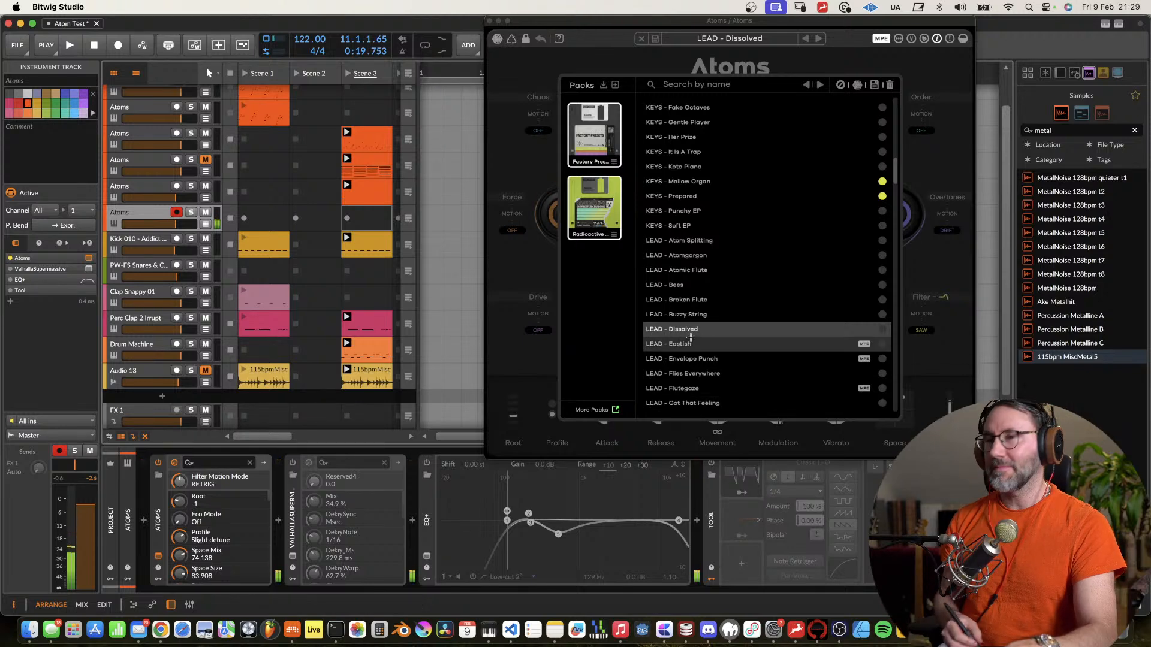
click(706, 348)
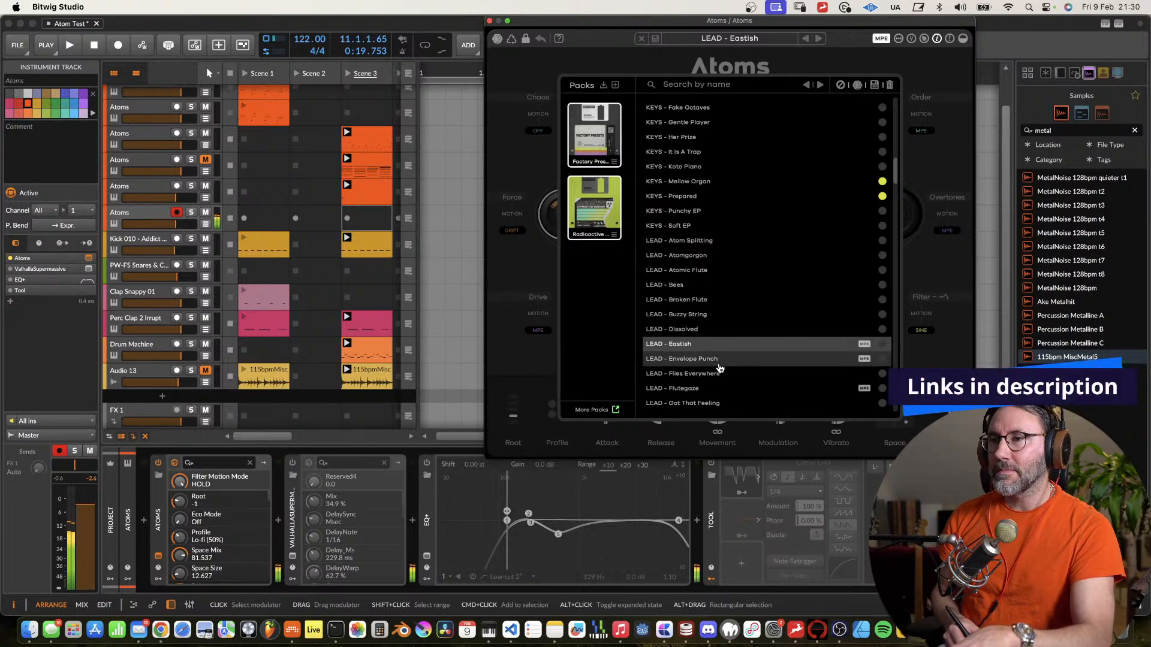
click(718, 361)
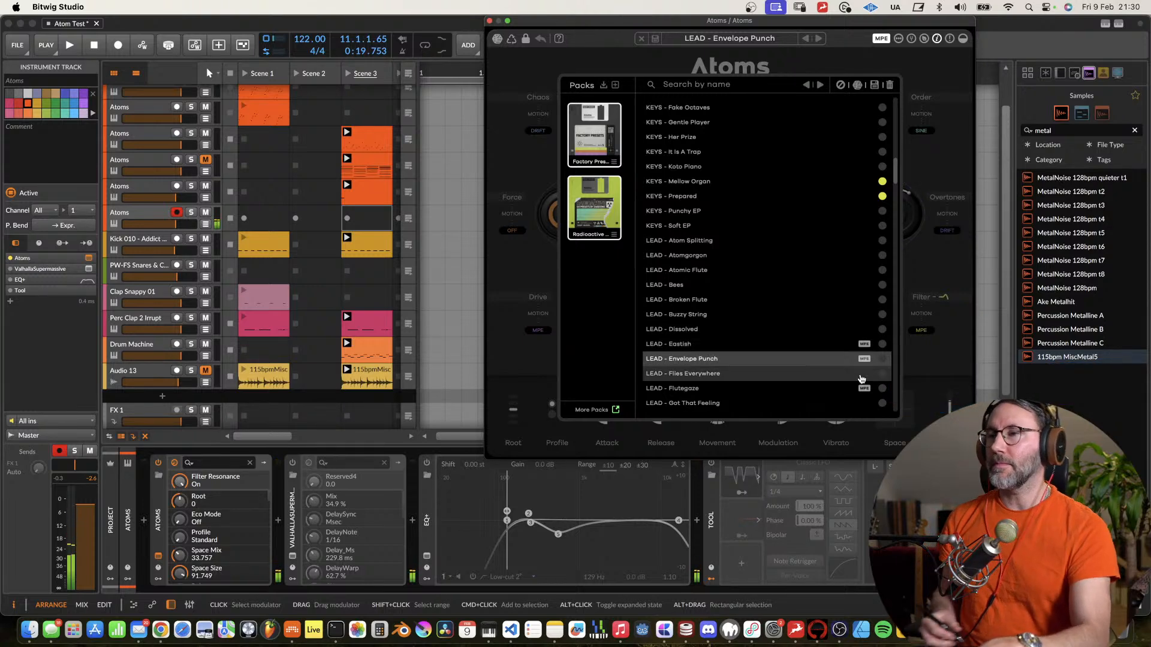
Load the LEAD - Flies Everywhere preset in Atoms and browse the remaining lead presets.
scroll(897, 181, down, 3)
scroll(898, 182, down, 1)
scroll(897, 183, down, 1)
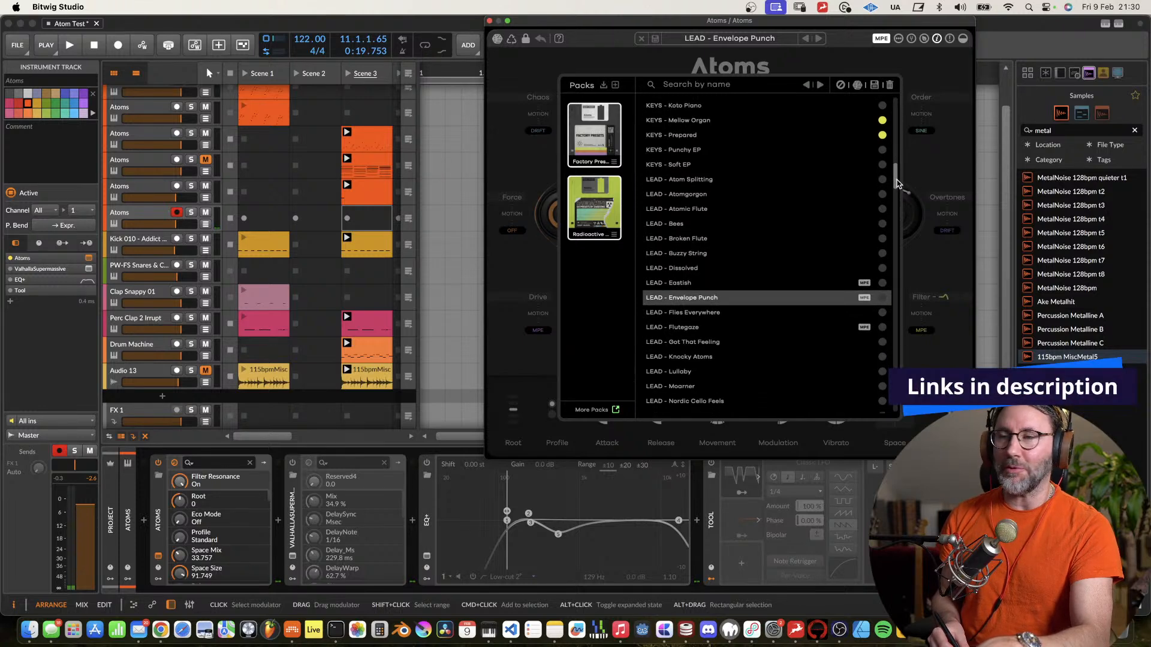
scroll(895, 185, down, 3)
scroll(895, 186, down, 1)
drag(608, 20, 436, 20)
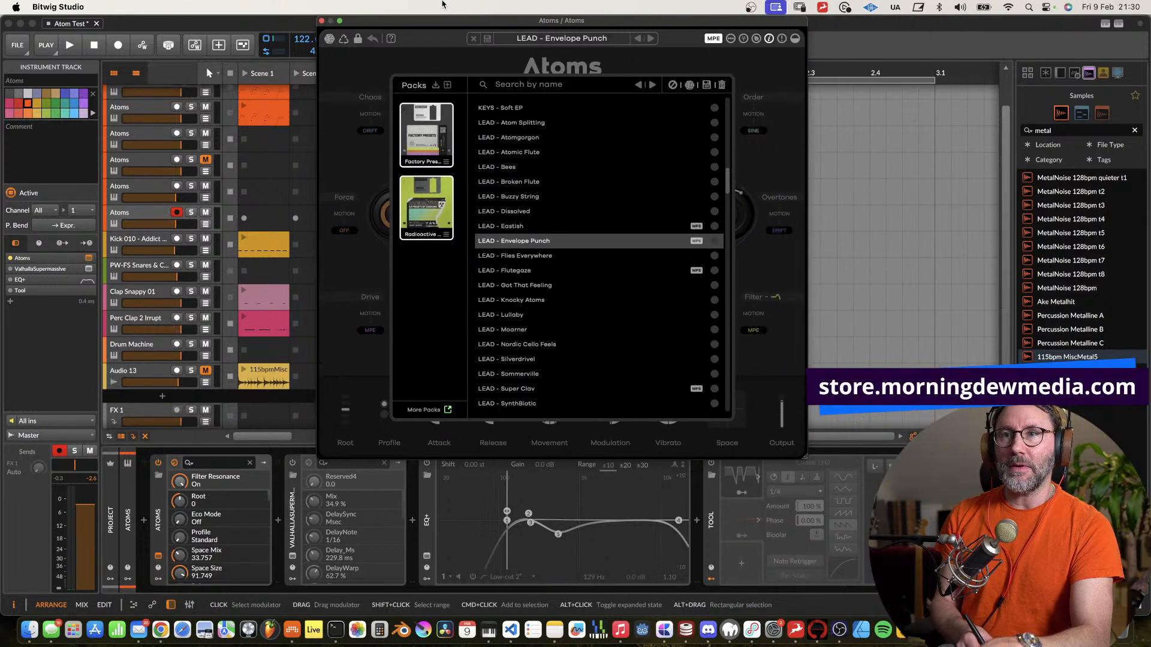
click(528, 257)
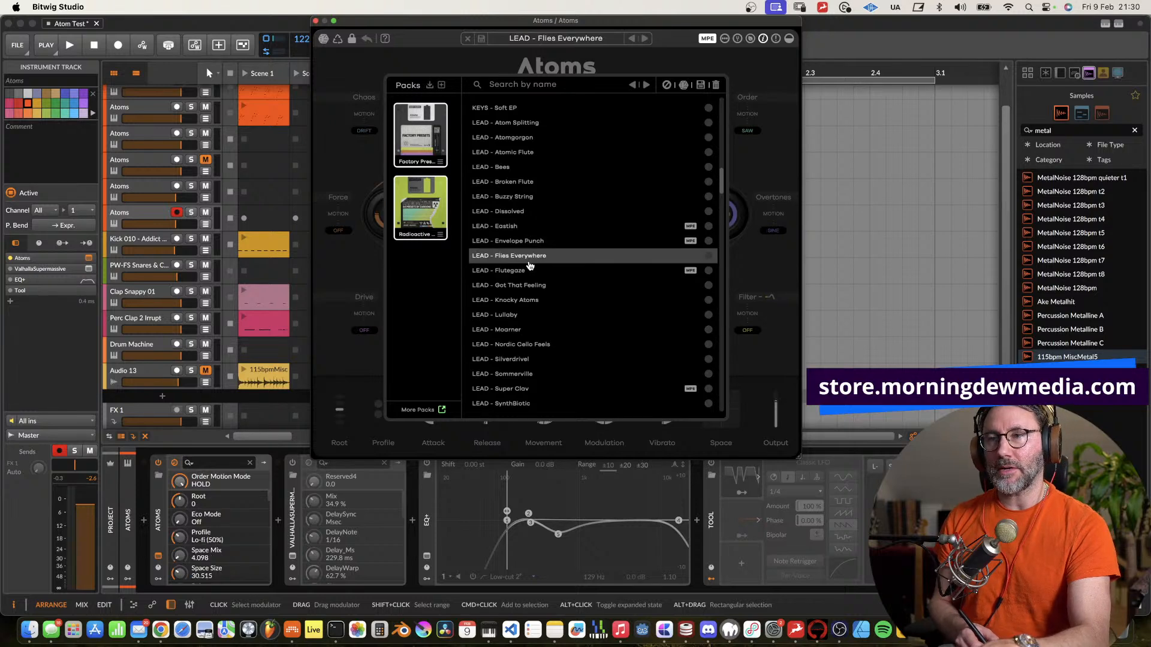
scroll(722, 191, down, 3)
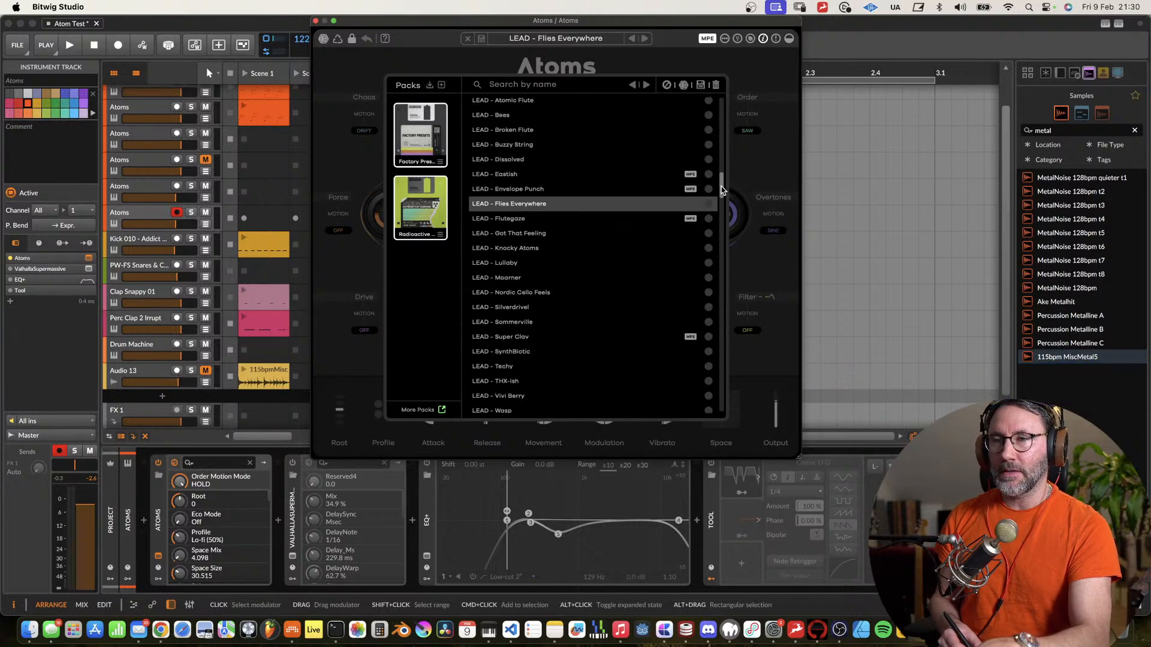
scroll(722, 188, up, 2)
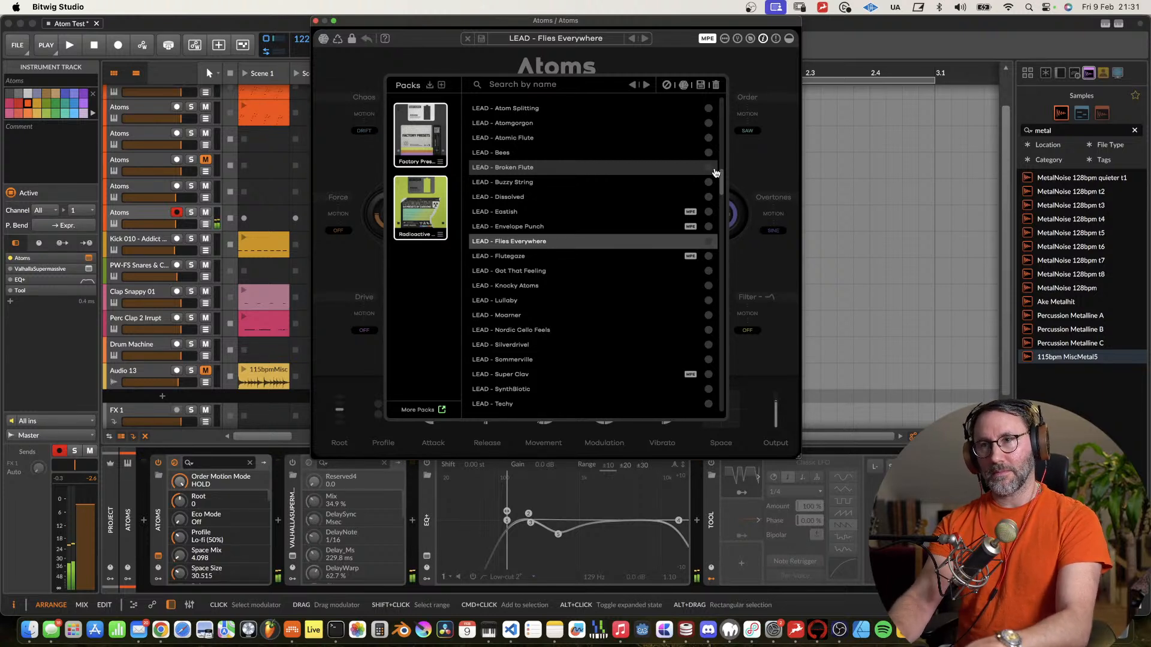
Audition the LEAD - Flutegaze, LEAD - Got That Feeling, LEAD - Knocky Atoms and LEAD - Lullaby presets in Atoms.
click(593, 263)
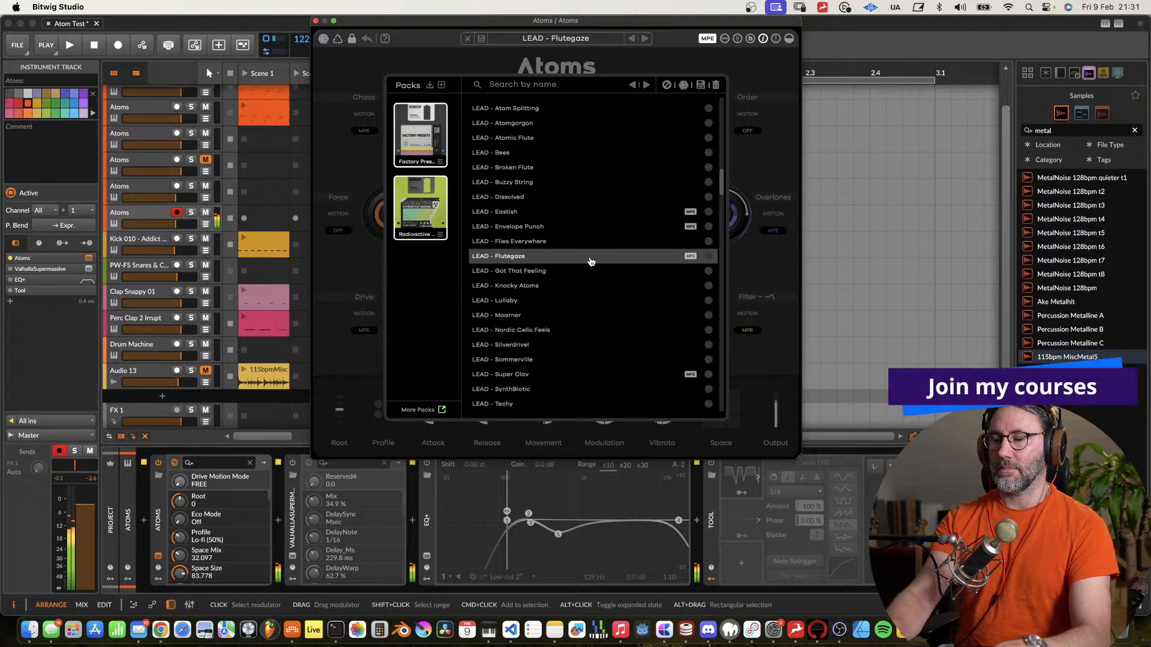
click(540, 271)
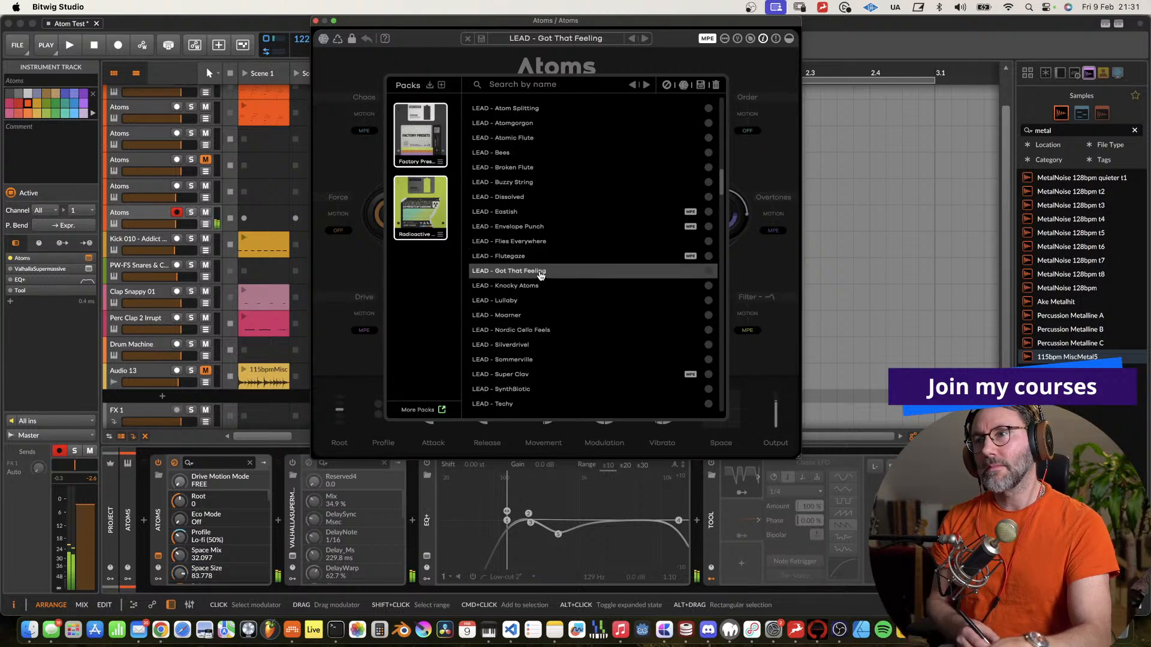
key(Down)
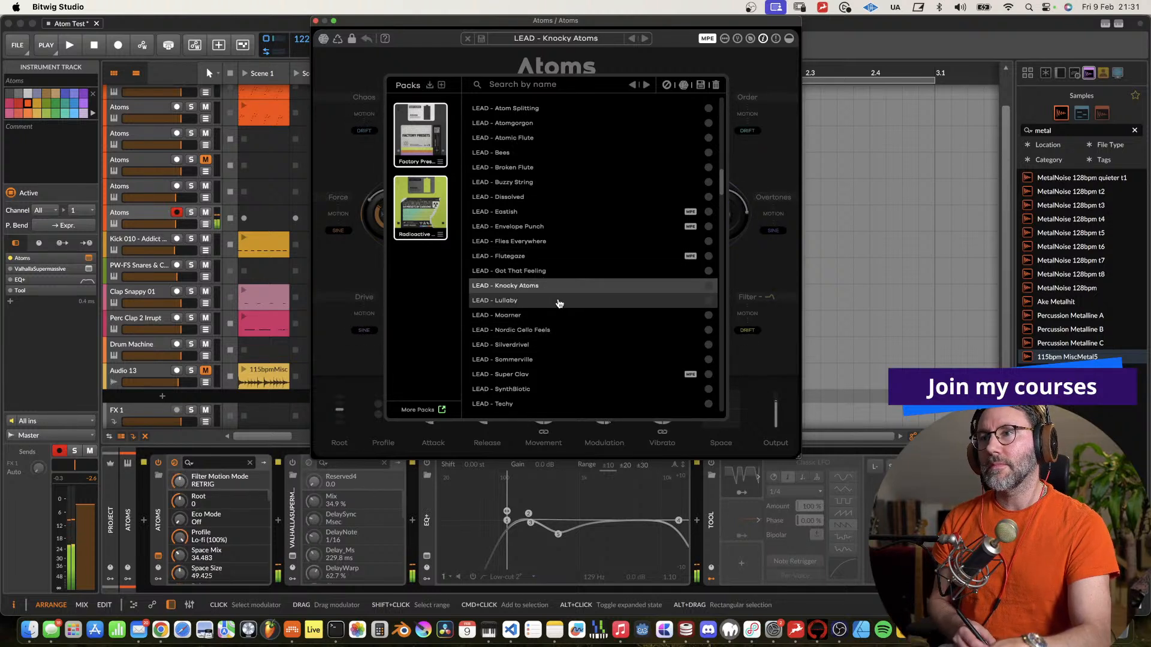
click(557, 301)
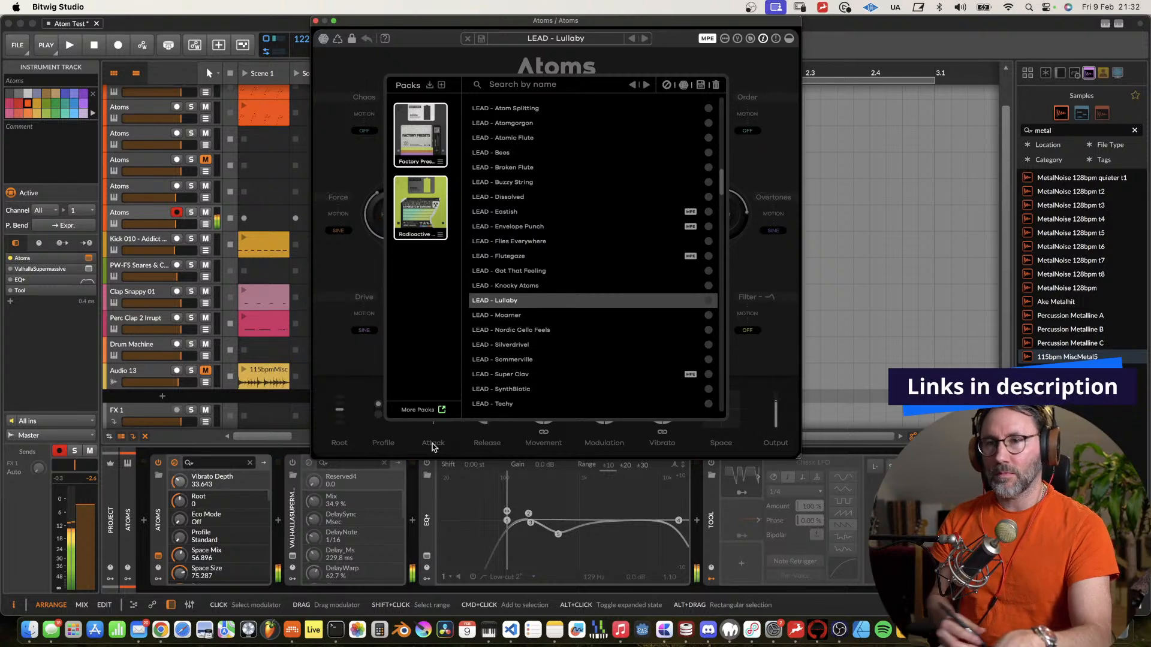
Turn on ValhallaSupermassive, close the Atoms preset browser, and audition LEAD - Moarner before returning to LEAD - Lullaby.
click(292, 464)
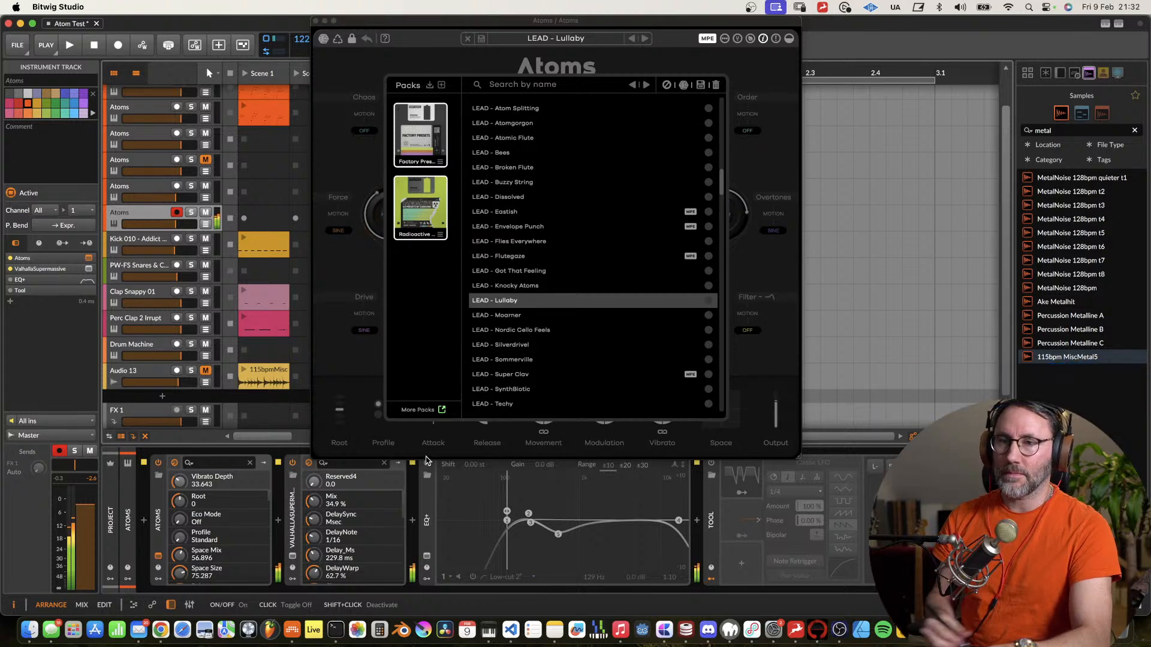
click(734, 87)
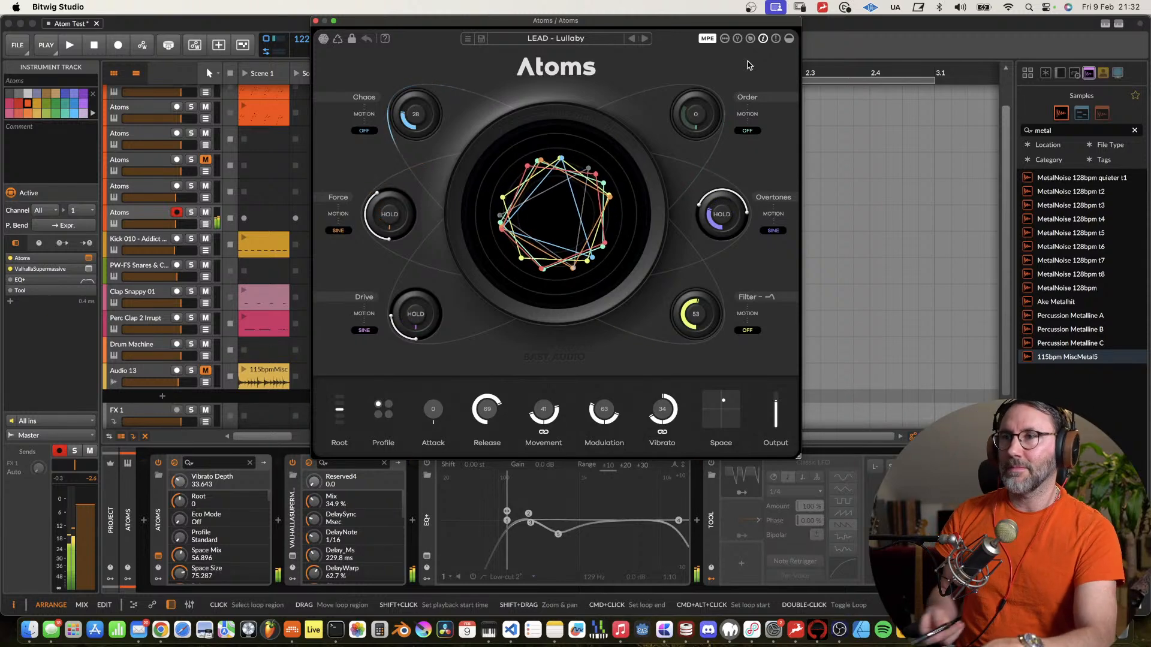
click(644, 38)
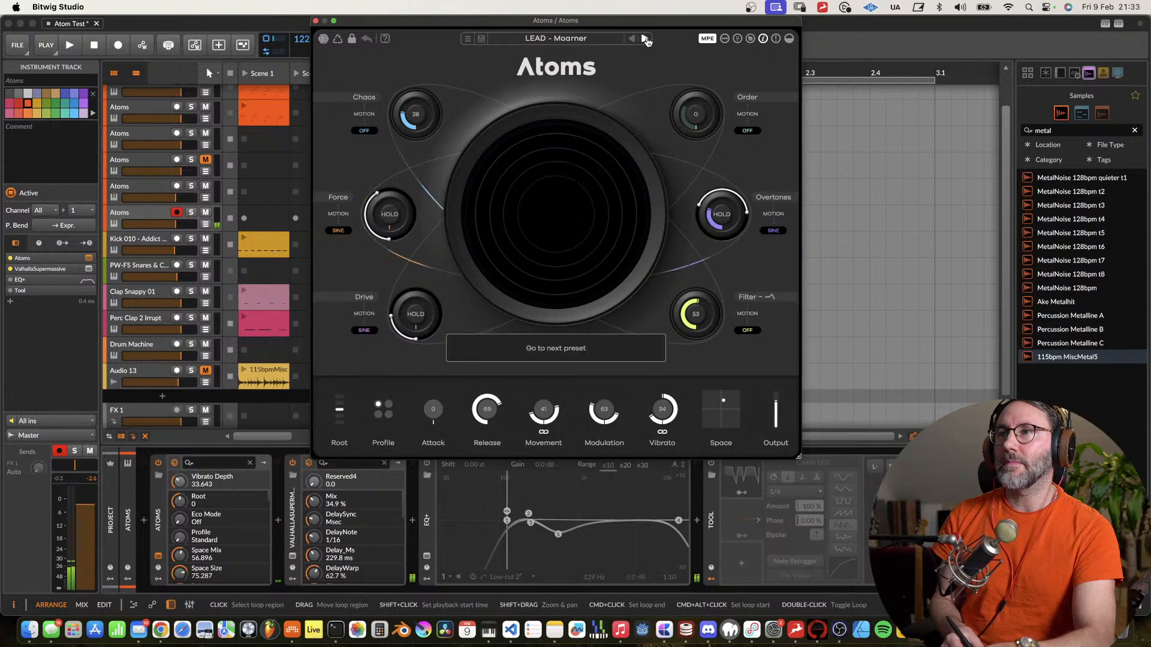
click(635, 38)
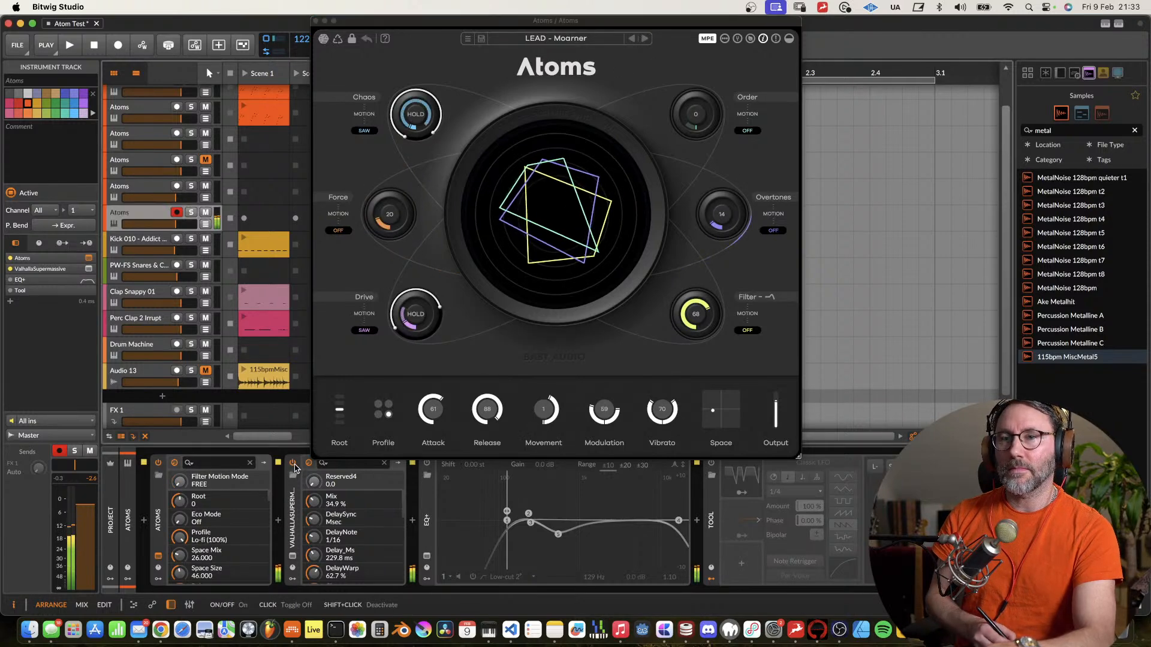
Load the LEAD - Nordic Cello Feels preset from the Atoms browser and close the synth's window.
click(573, 38)
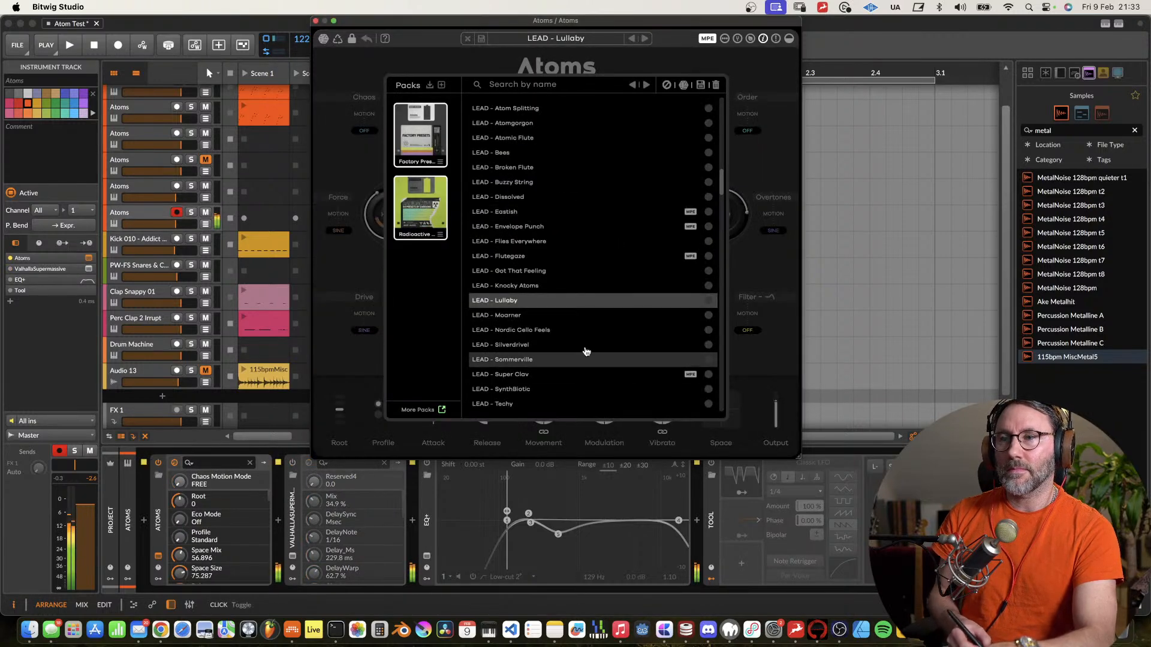
click(569, 327)
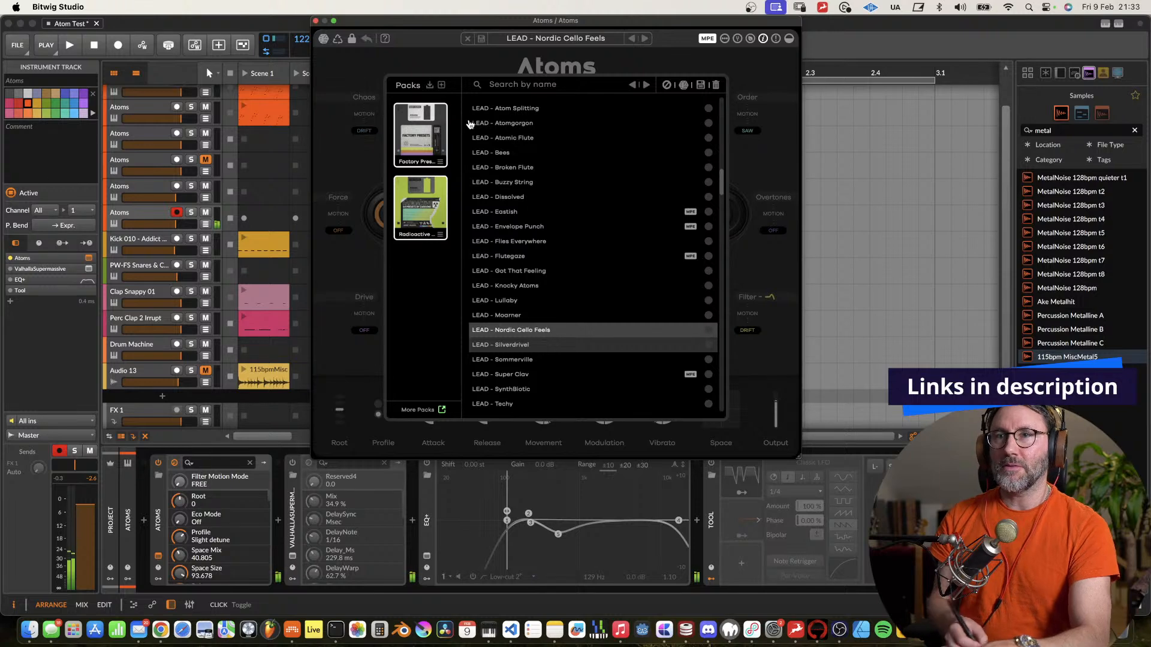
click(317, 21)
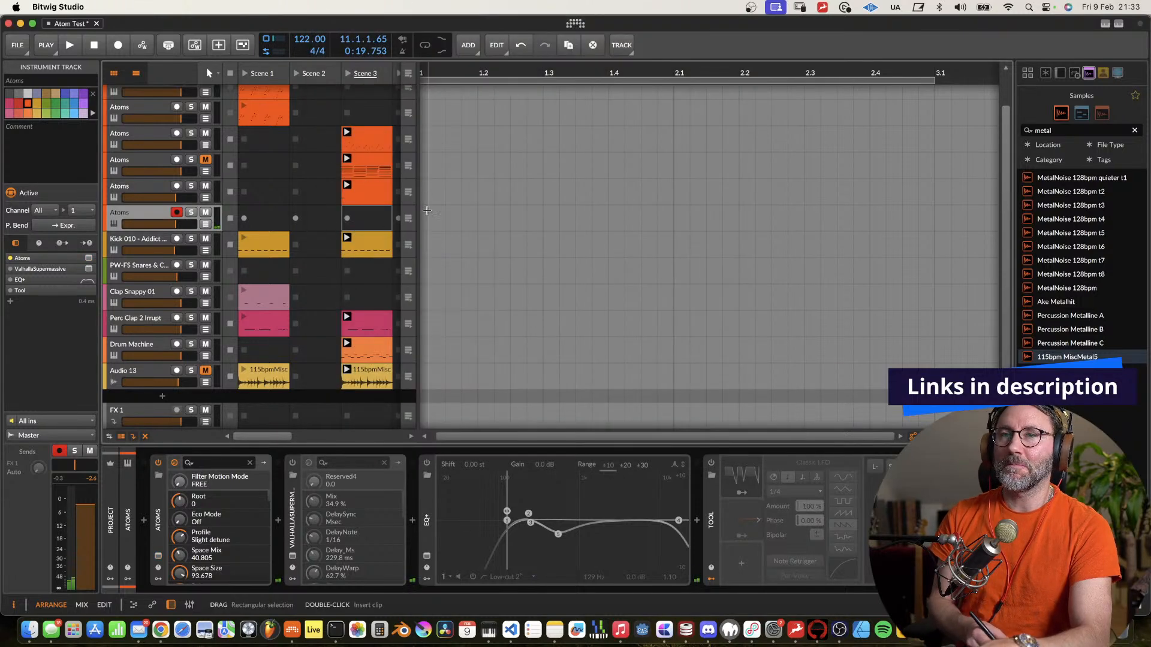
Widen the clip launcher, move the kick clip from Scene 3 to Scene 4, and play Scene 4 briefly.
drag(417, 207, 490, 208)
key(space)
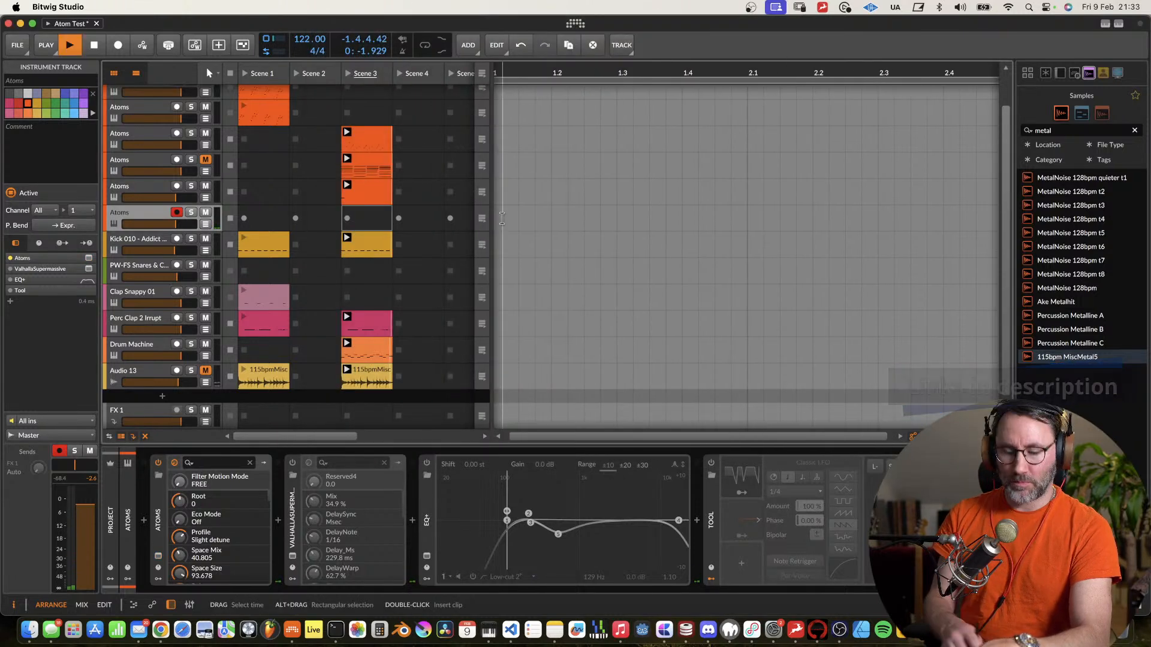
drag(382, 247, 422, 246)
click(399, 73)
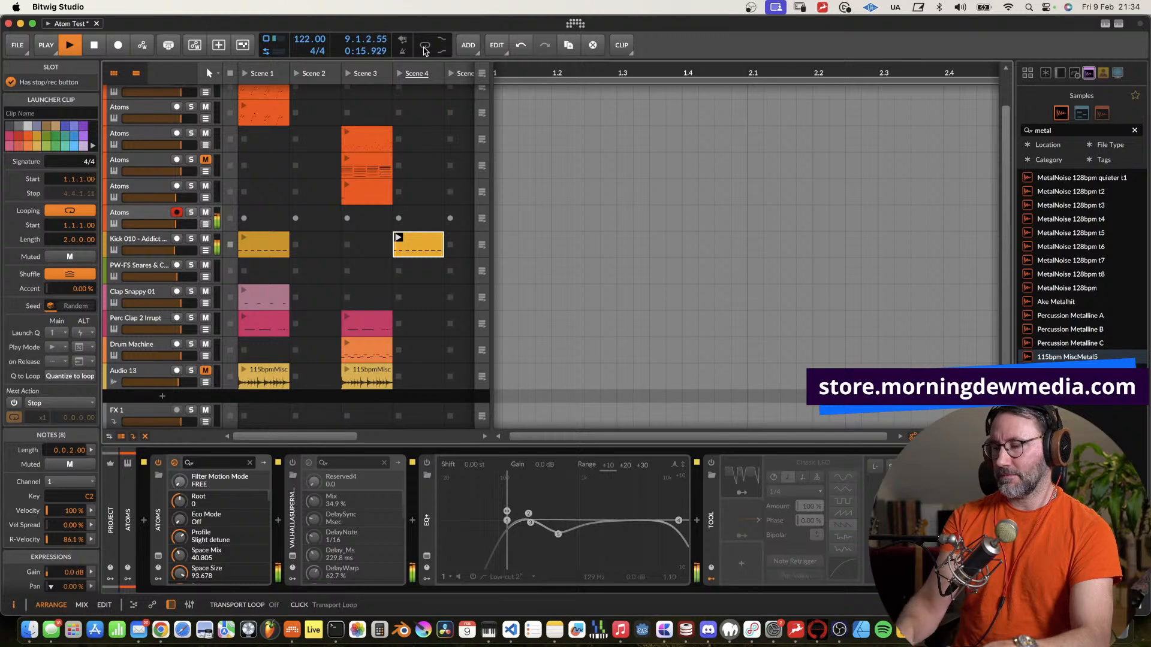
key(space)
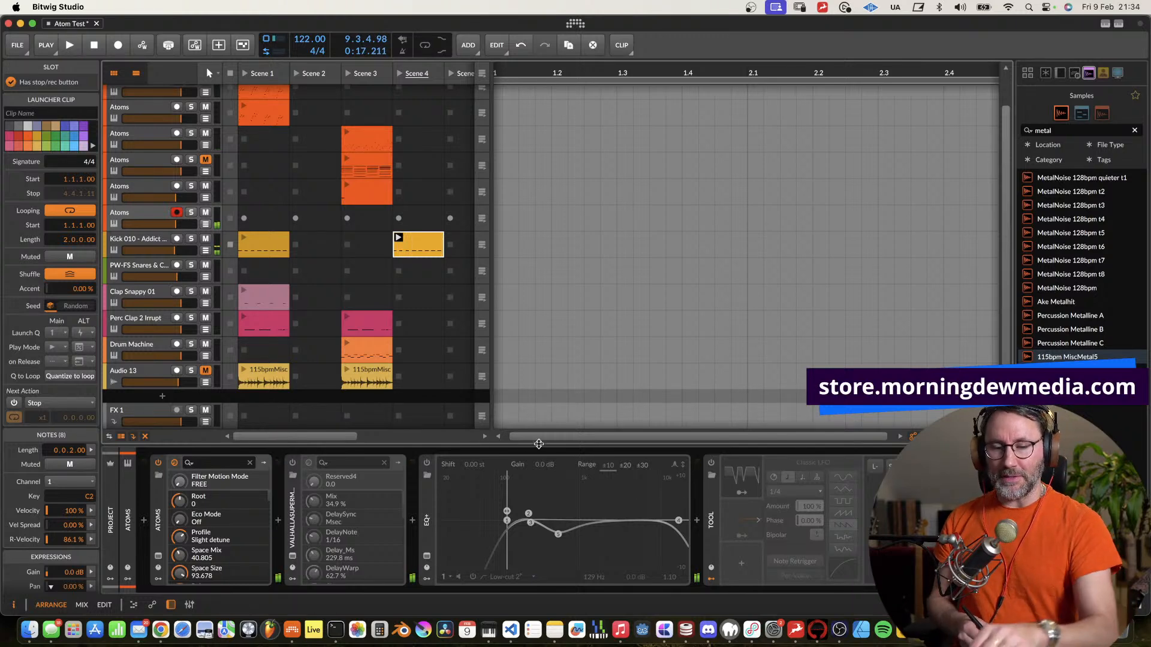
Open the Atoms window and set the unsynced Movement frequency to about 5.1 Hz.
click(159, 556)
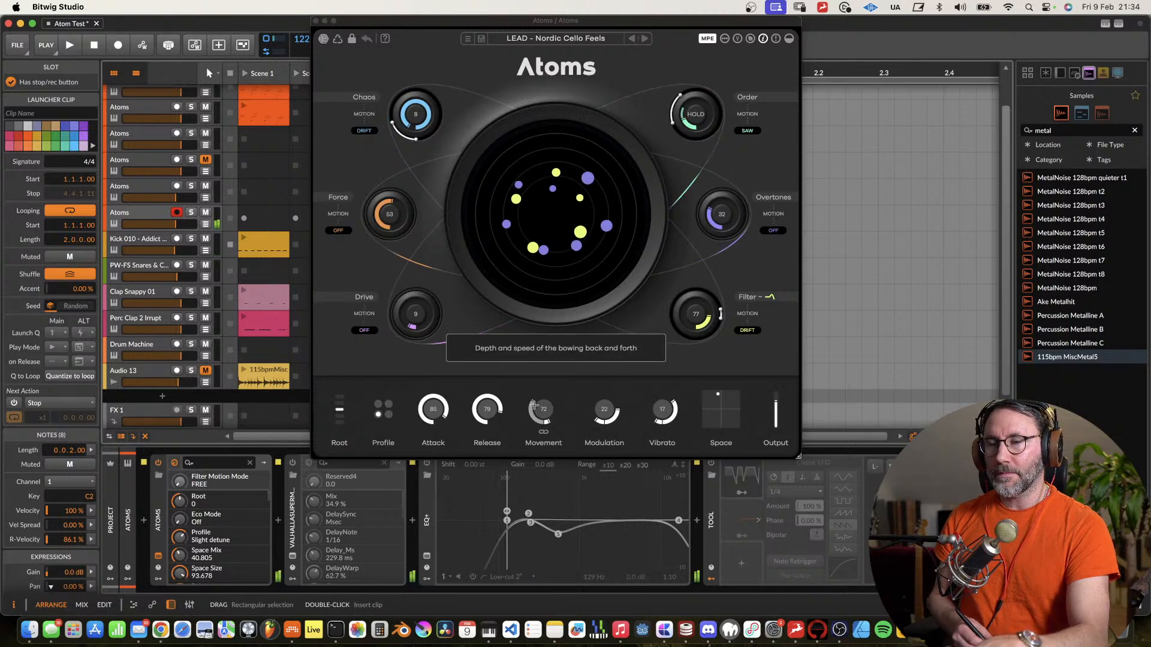
click(548, 420)
drag(548, 421, 552, 416)
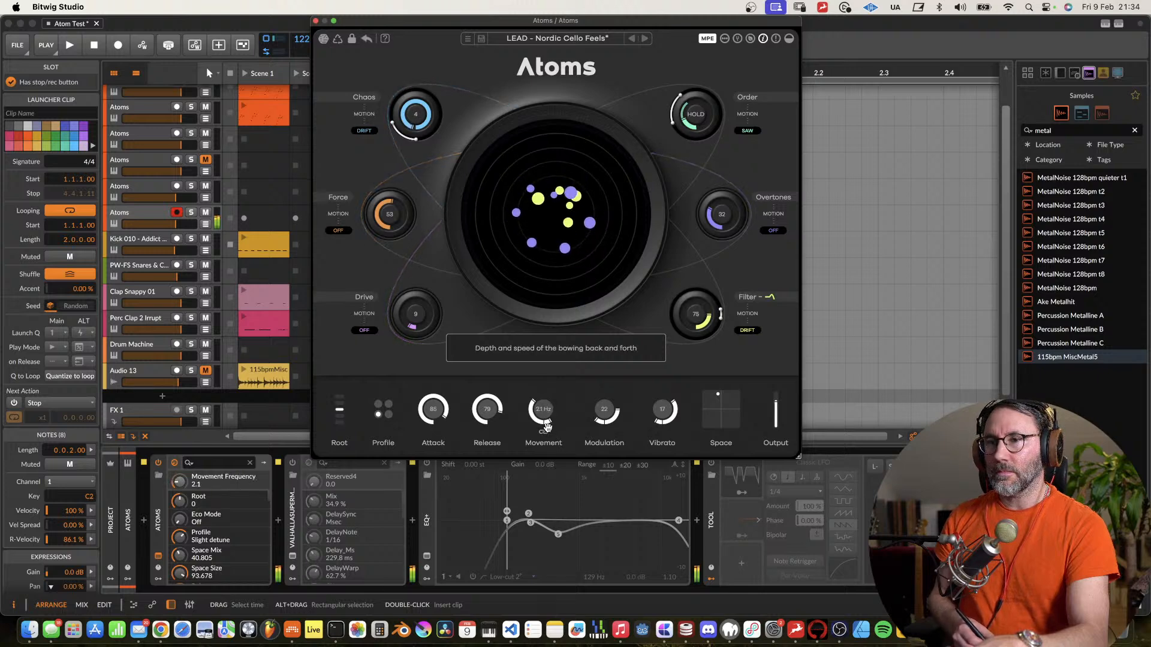
drag(535, 440, 552, 414)
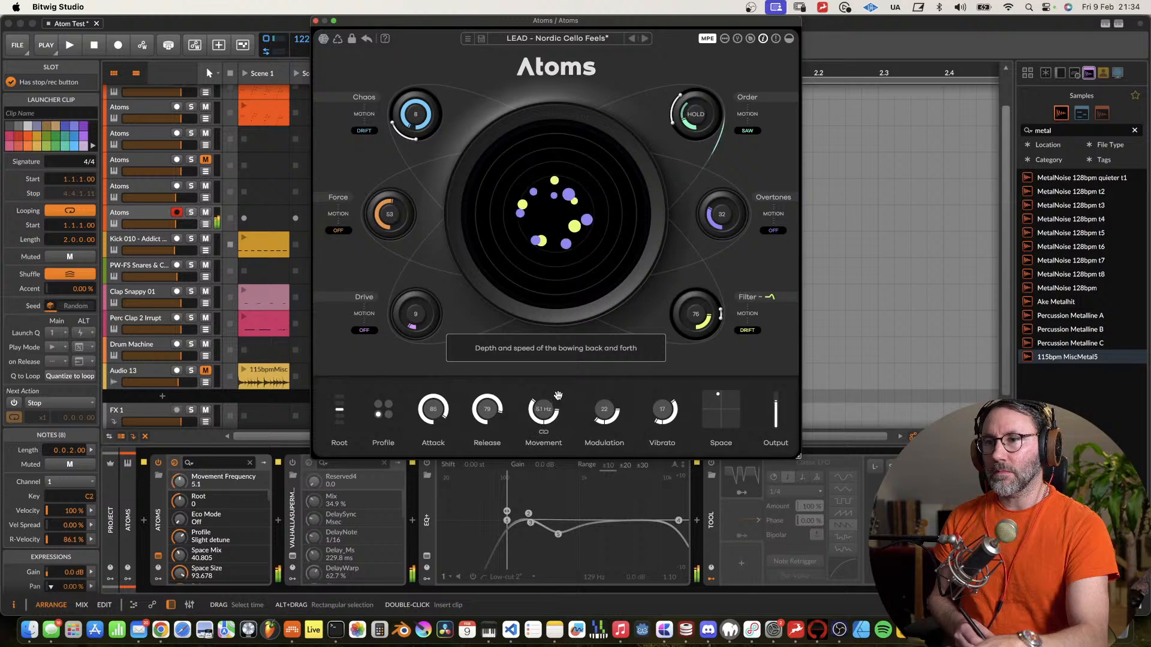
Try an unsynced Movement frequency of about 3.8 Hz, enable Movement sync, and preview the sound with the kick.
click(545, 434)
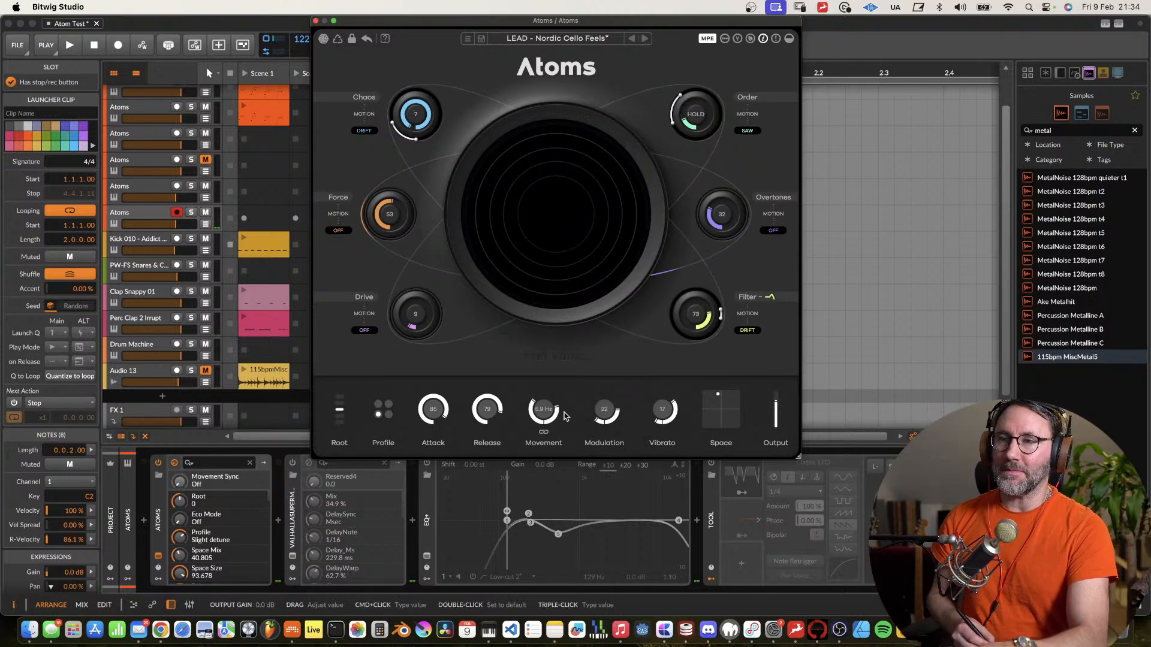
click(550, 430)
drag(553, 430, 551, 432)
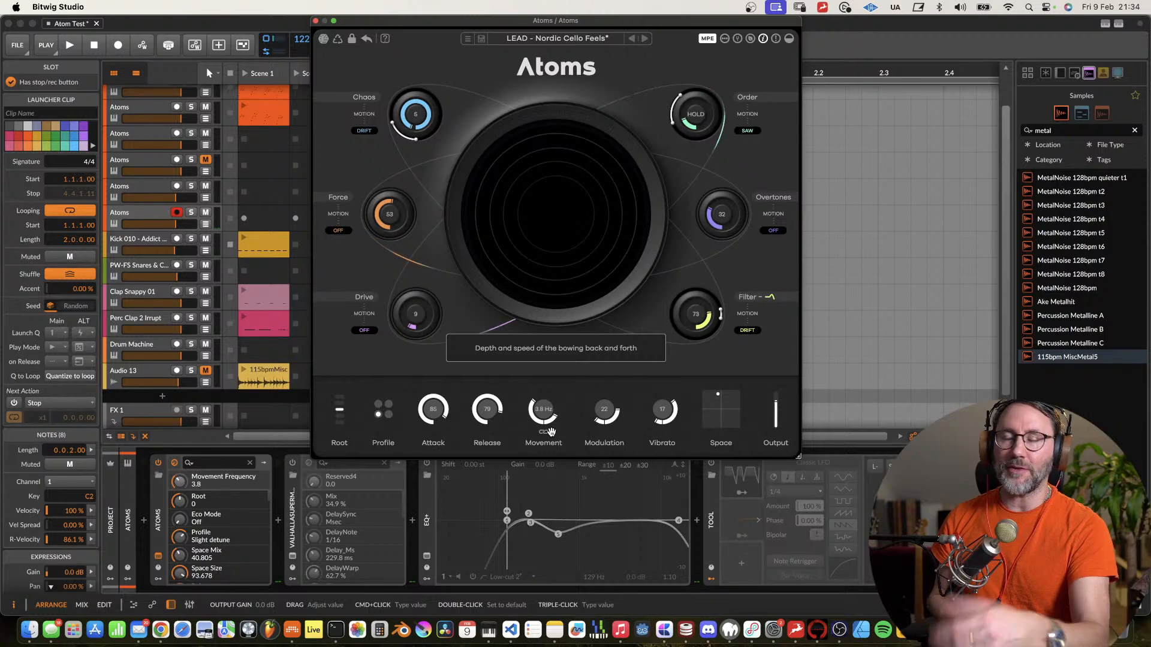
click(543, 432)
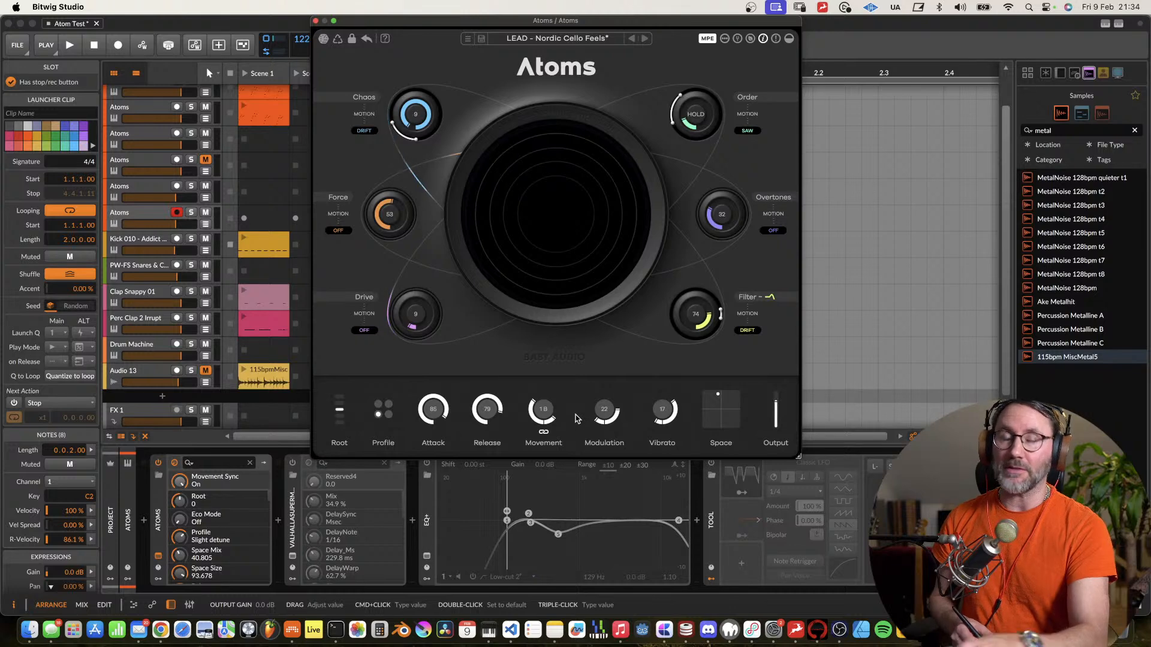
key(space)
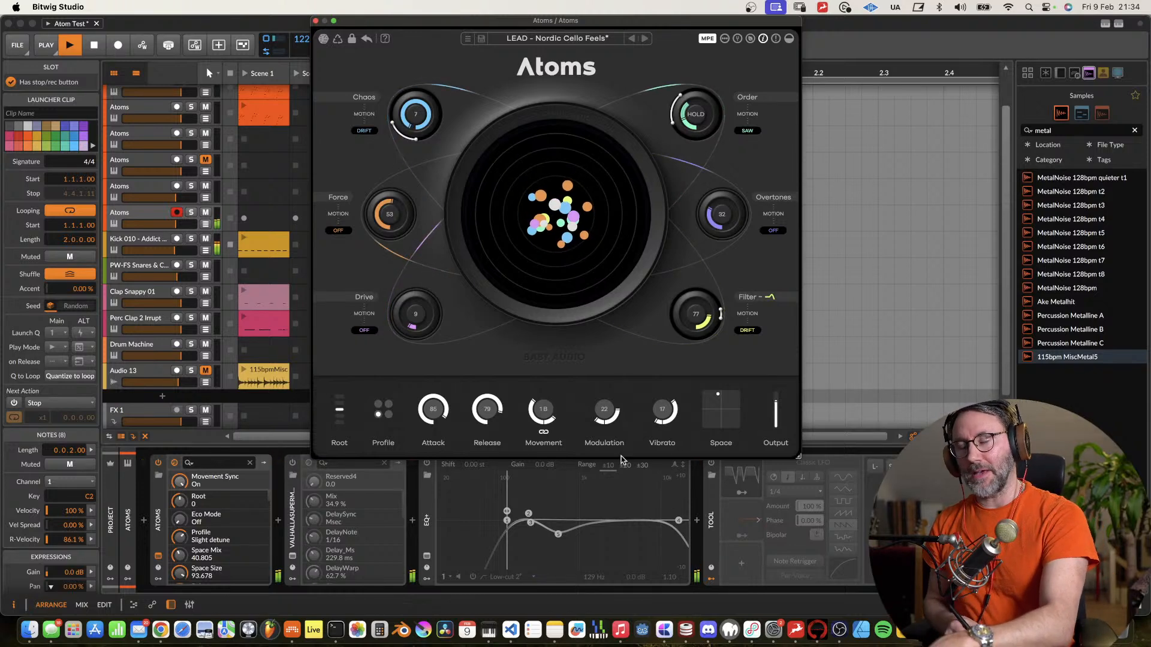
key(space)
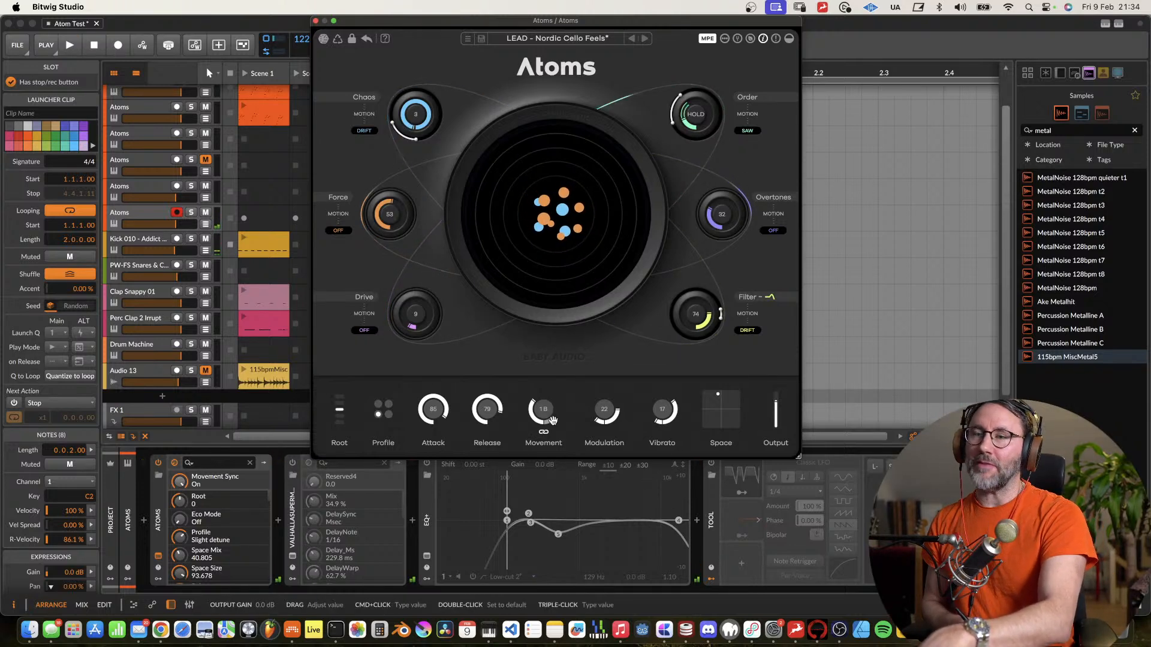
Set Movement to 1/4, Modulation depth to about 46 and the low-pass filter minimum to about 71, playing the kick clip alongside.
drag(554, 414, 592, 403)
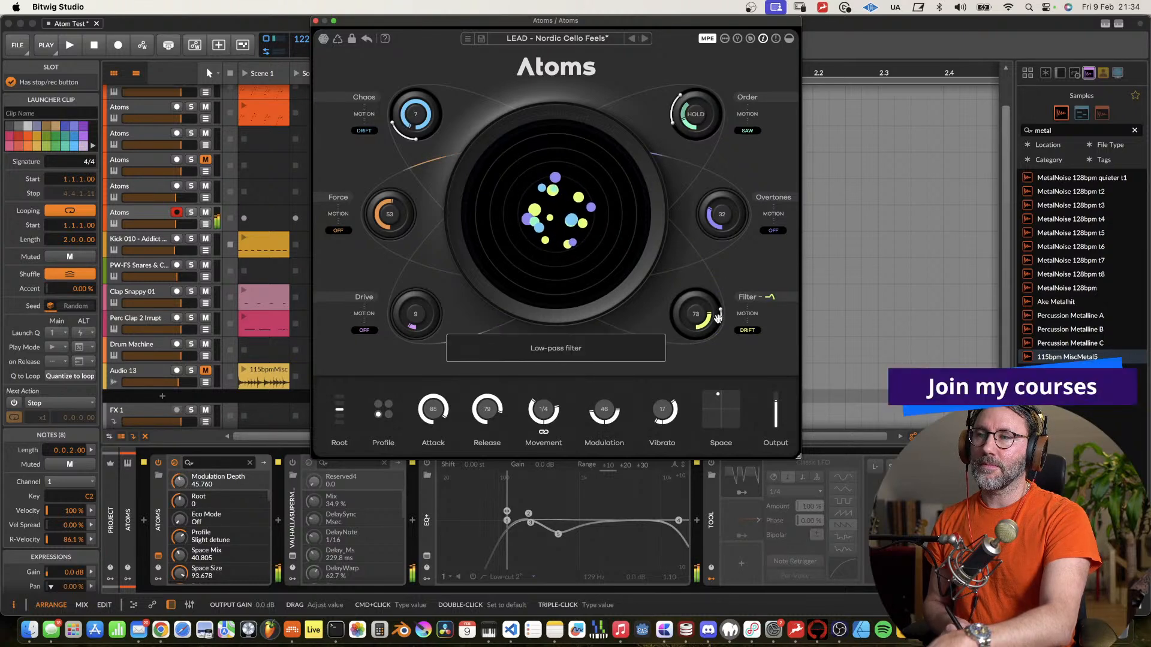
drag(713, 318, 698, 355)
mouse_move(706, 292)
mouse_down()
mouse_move(706, 280)
mouse_move(715, 298)
mouse_up()
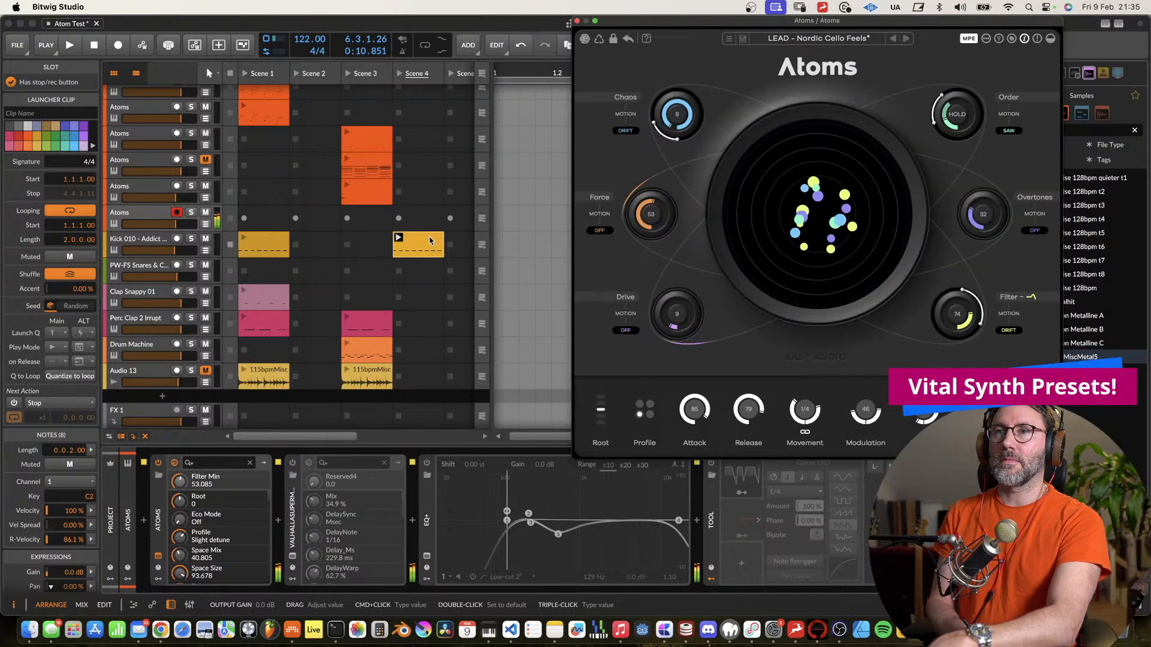
click(398, 238)
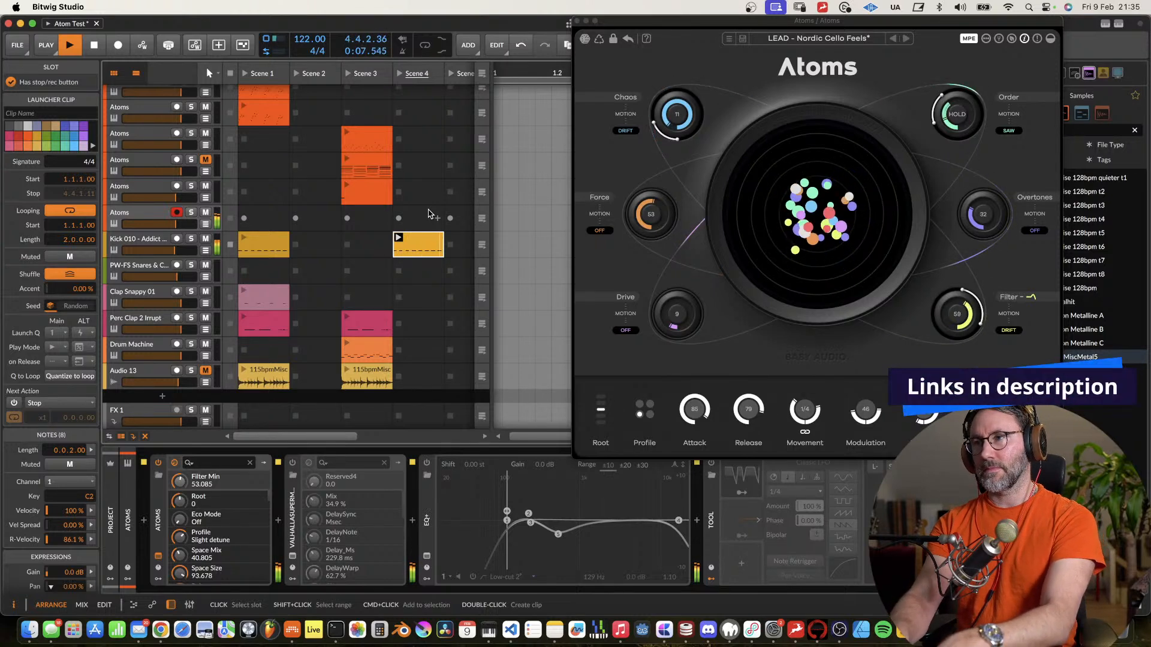
click(973, 298)
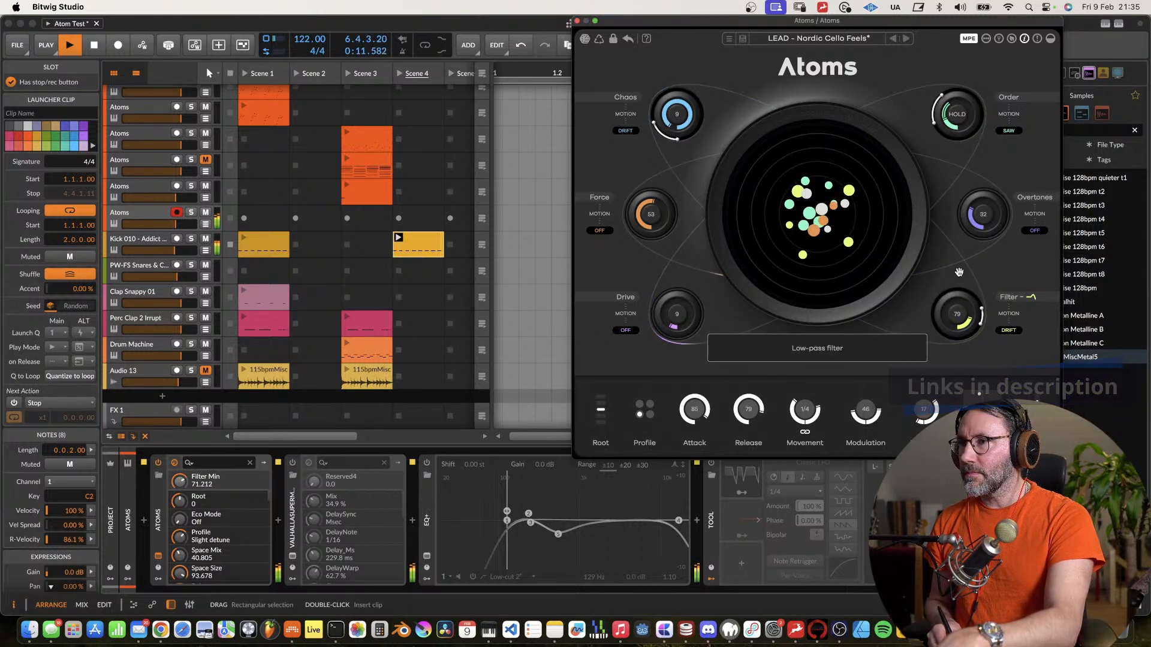
Reload the original LEAD - Nordic Cello Feels preset, sync its Movement at 1/4, and stop playback and close Atoms after listening.
click(893, 39)
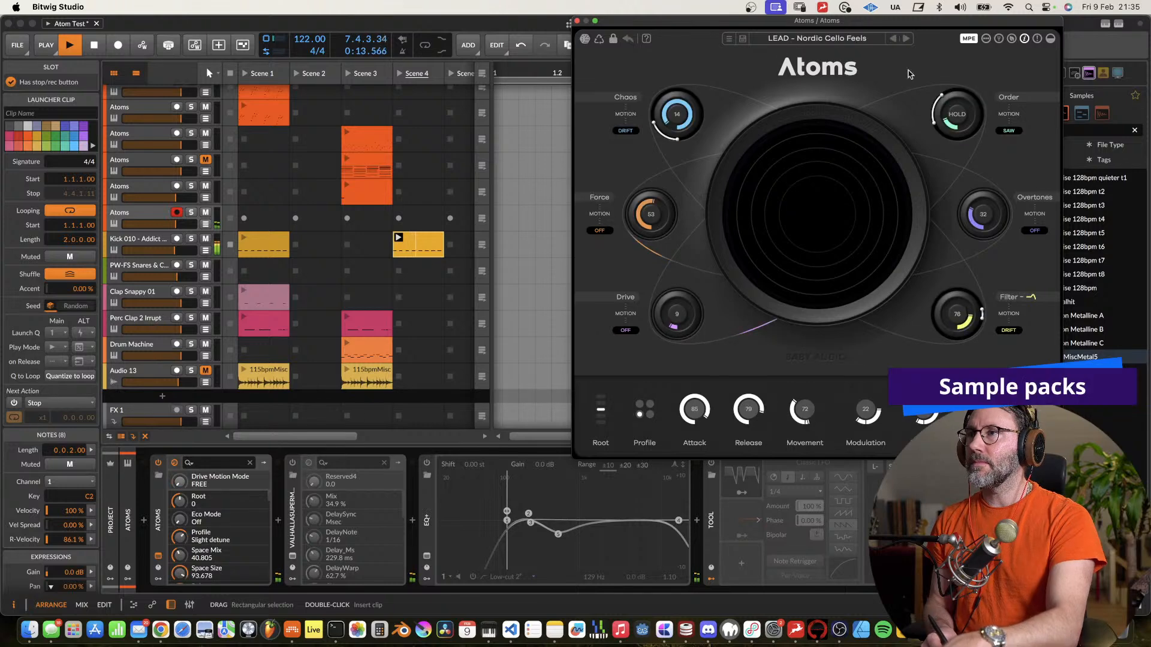
click(805, 433)
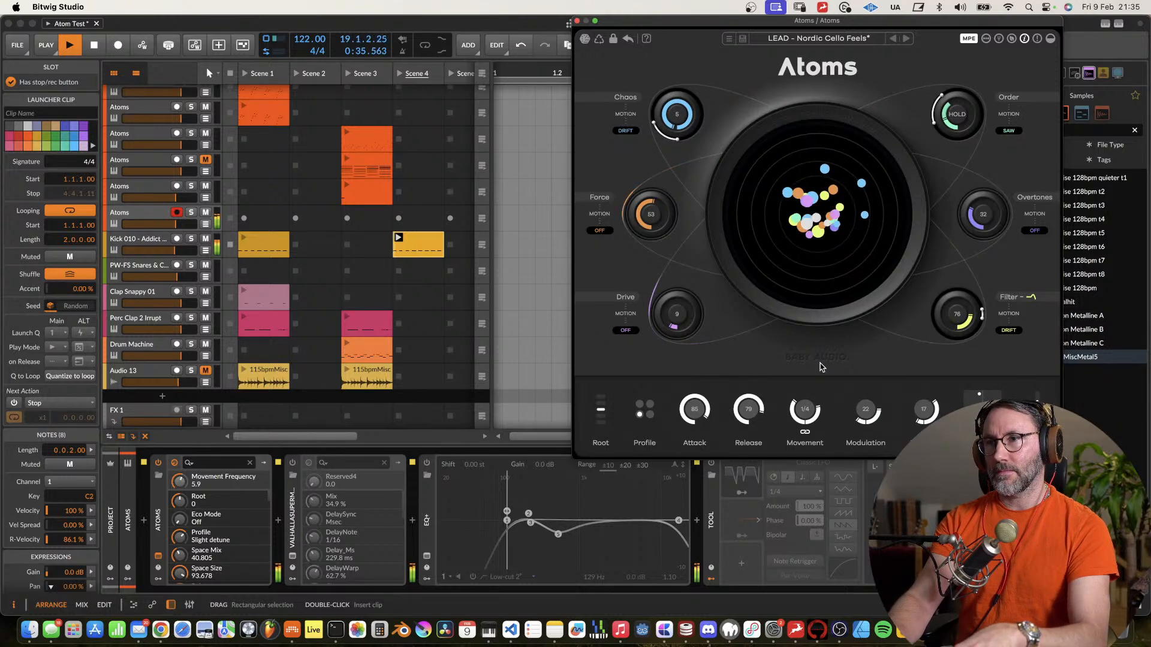
key(space)
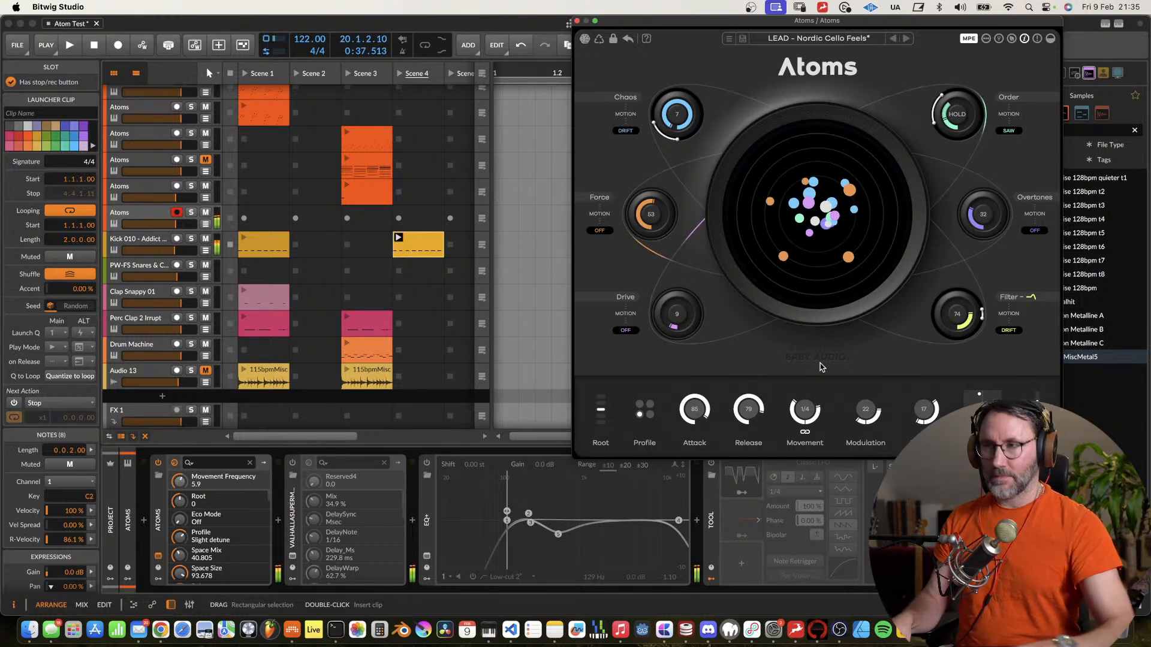
click(577, 20)
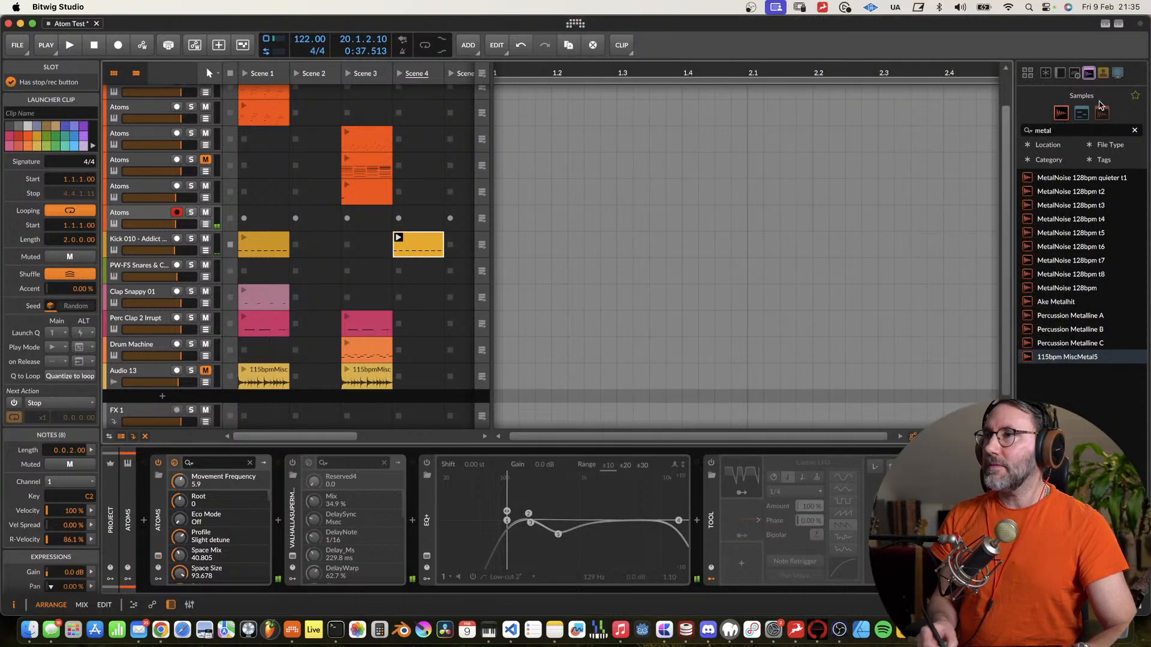
Clear the "metal" search term from the sample browser.
drag(1064, 127, 967, 113)
text(dn)
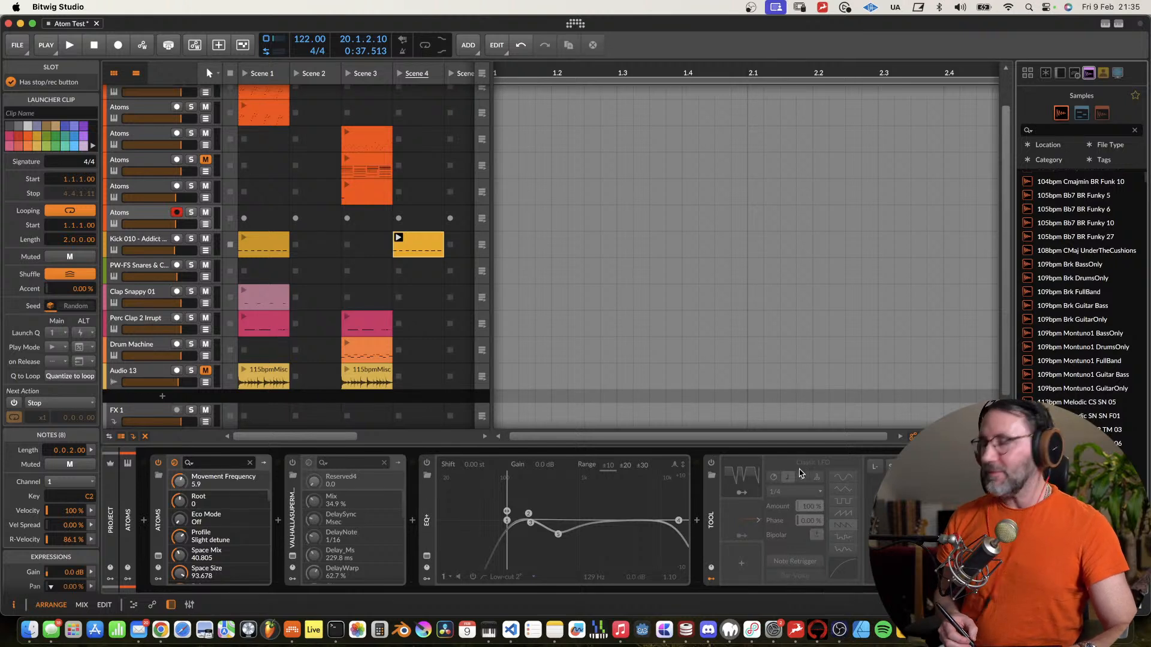
drag(630, 67, 566, 40)
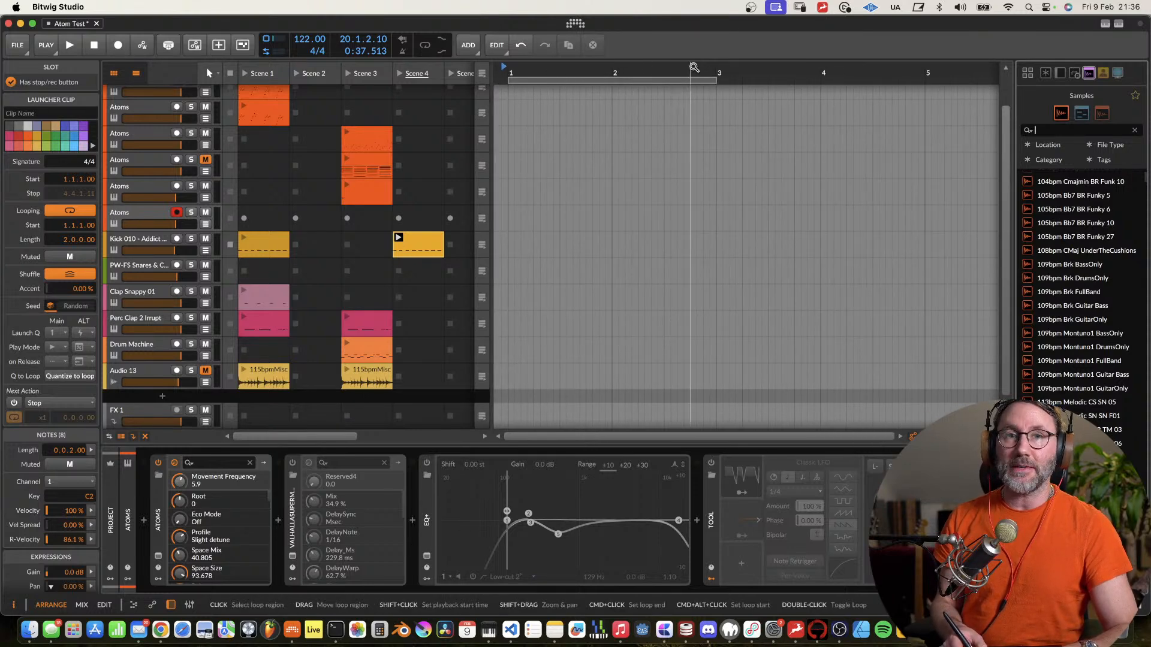
mouse_move(703, 75)
mouse_down()
mouse_move(702, 57)
mouse_move(703, 75)
mouse_up()
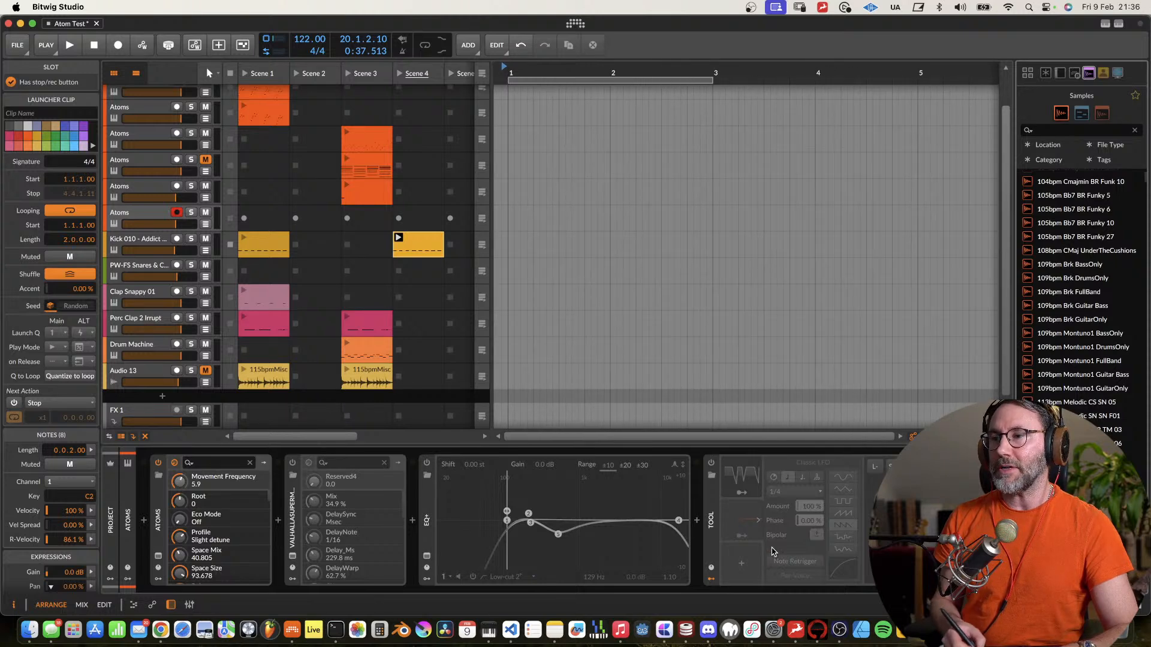
Switch to OBS to bring up the live stream's control window.
click(841, 630)
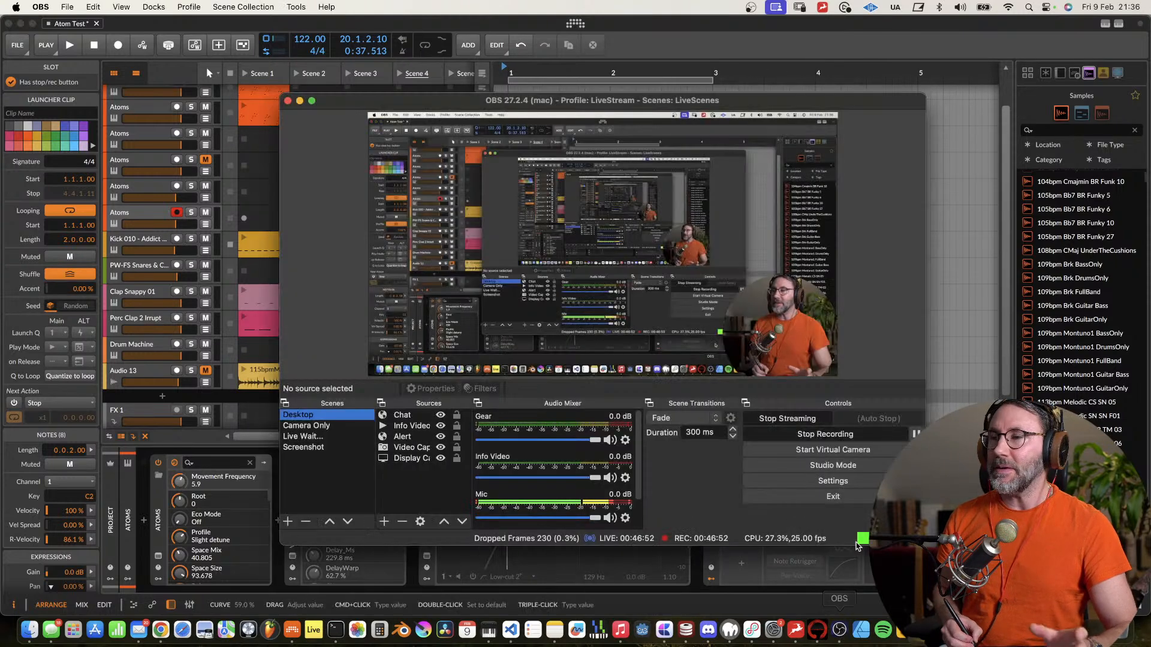